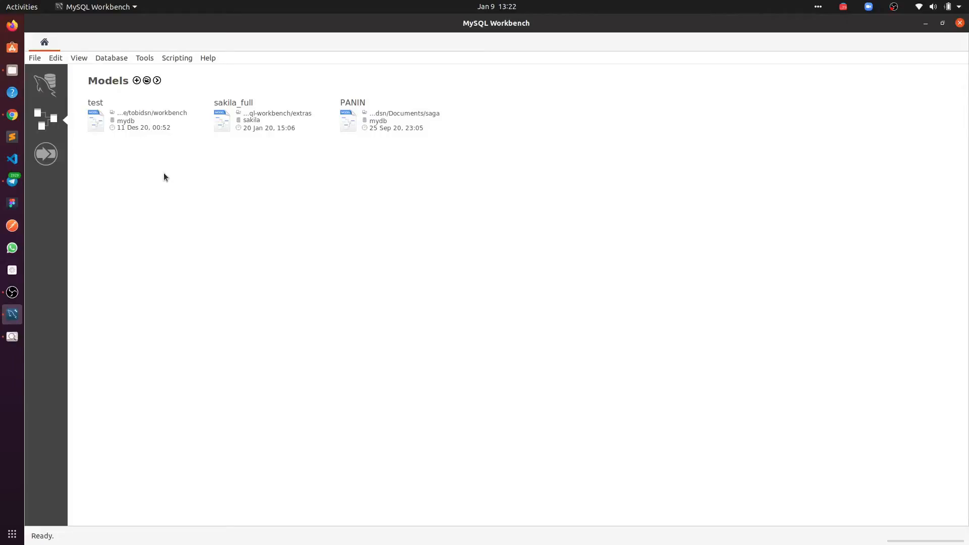
- Create a new model and add an EER diagram to it
click(34, 57)
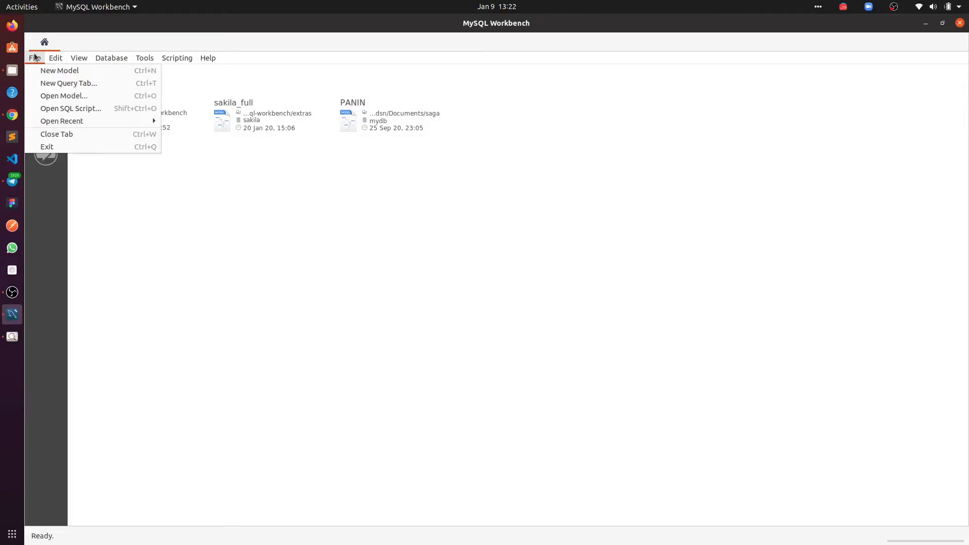
click(96, 72)
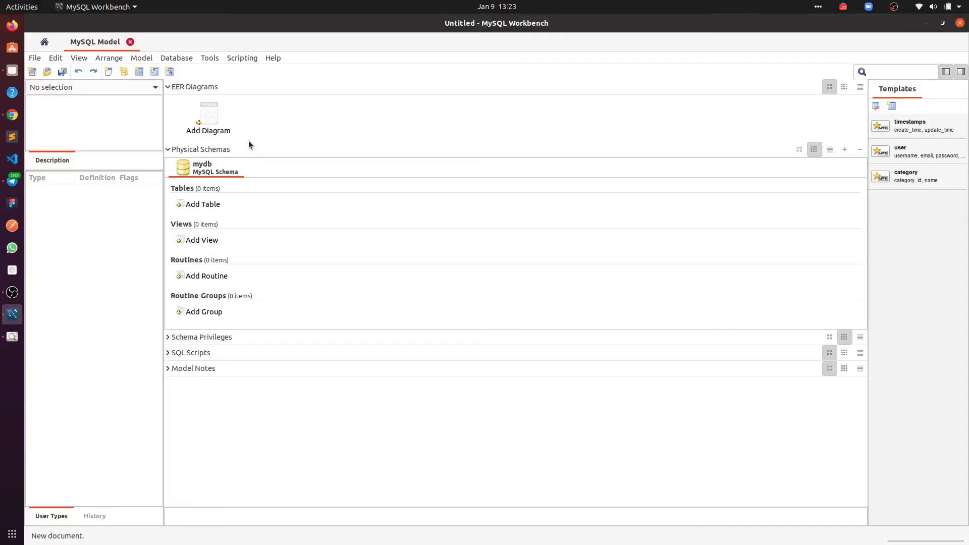
click(207, 119)
double_click(208, 119)
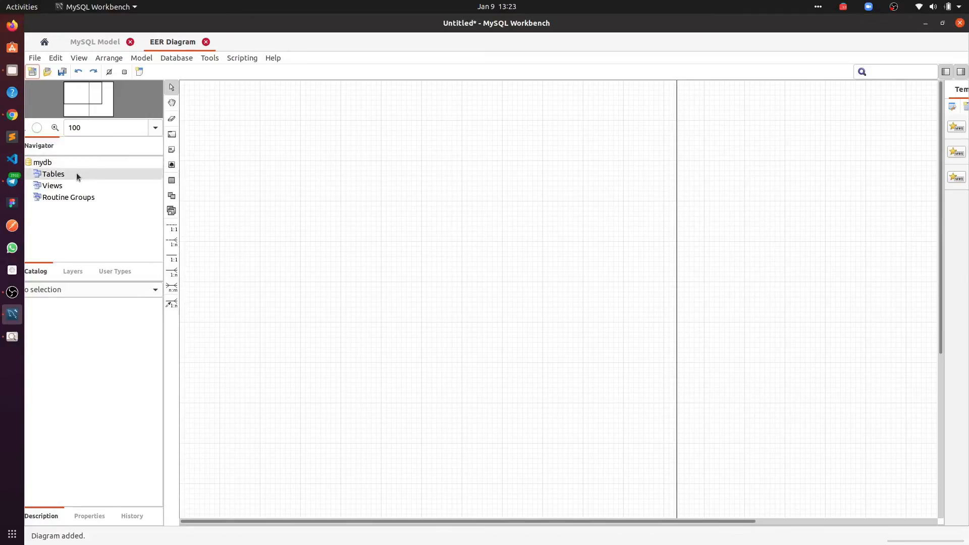
- Examine the Tables, Views and Routine Groups entries of the mydb schema in the catalog
click(65, 177)
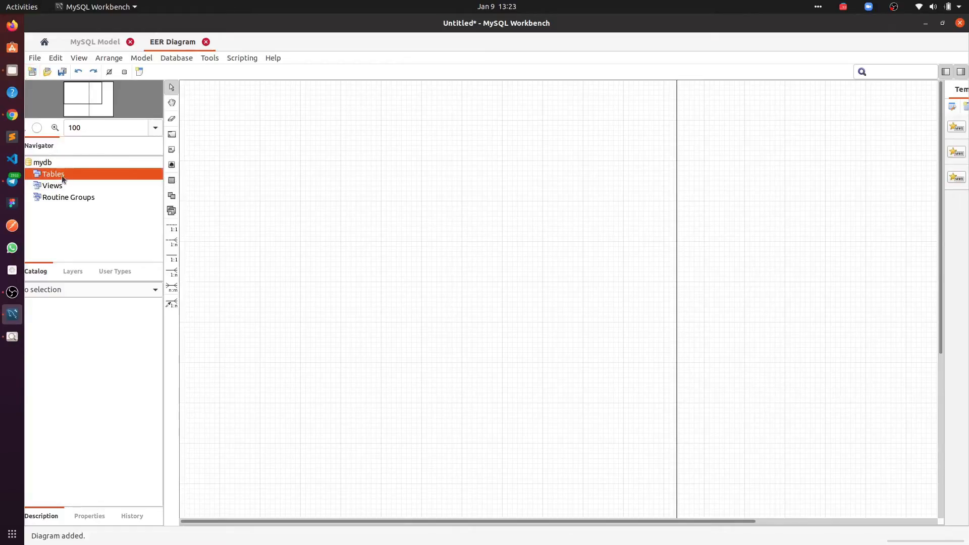
click(63, 186)
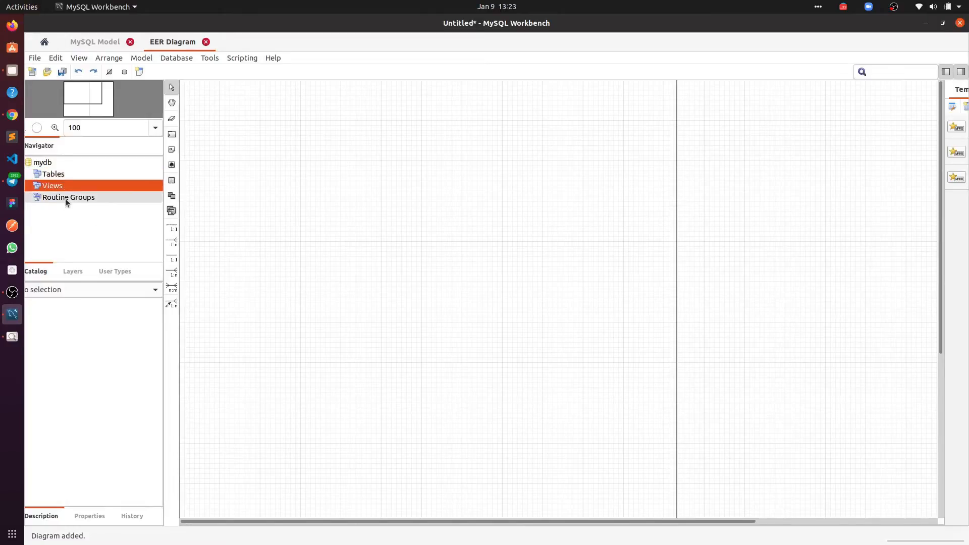
click(65, 198)
click(60, 186)
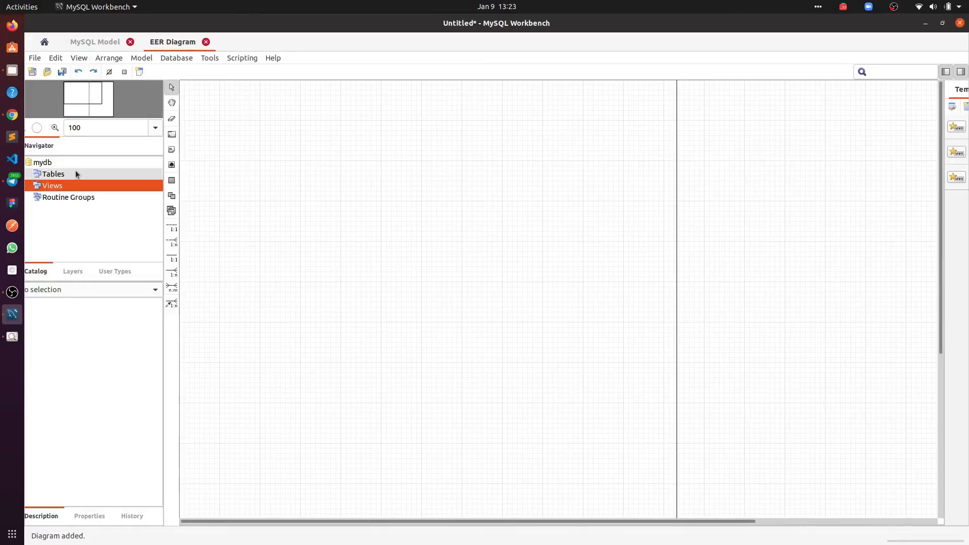
click(67, 198)
click(62, 186)
click(64, 174)
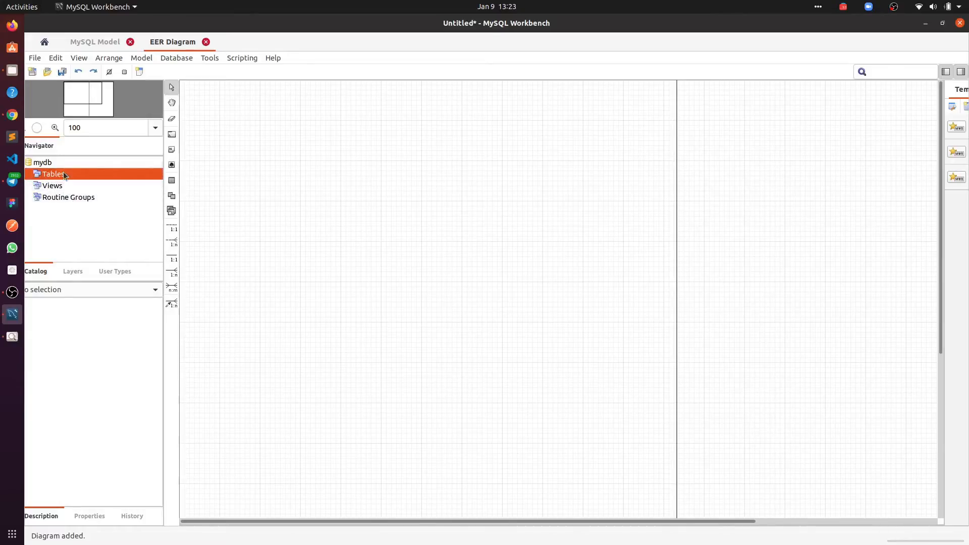
click(83, 186)
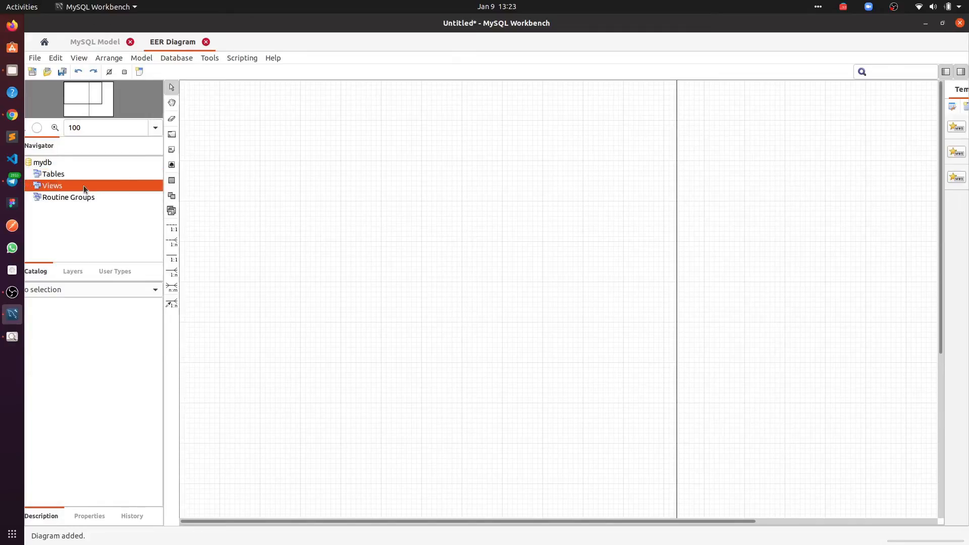
click(80, 175)
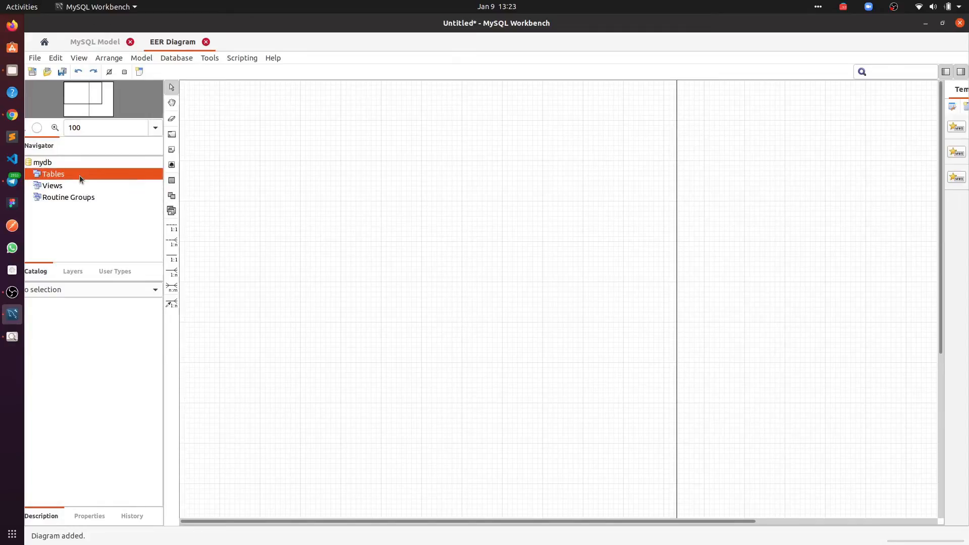
- Place a new table near the upper-left corner of the diagram canvas and name it users
click(172, 182)
click(171, 181)
click(172, 180)
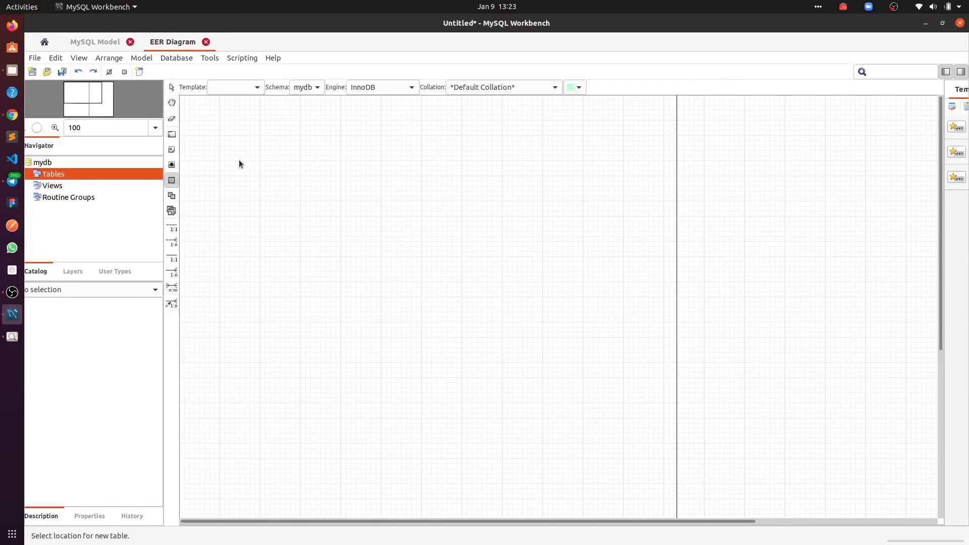
click(241, 146)
drag(272, 150, 257, 154)
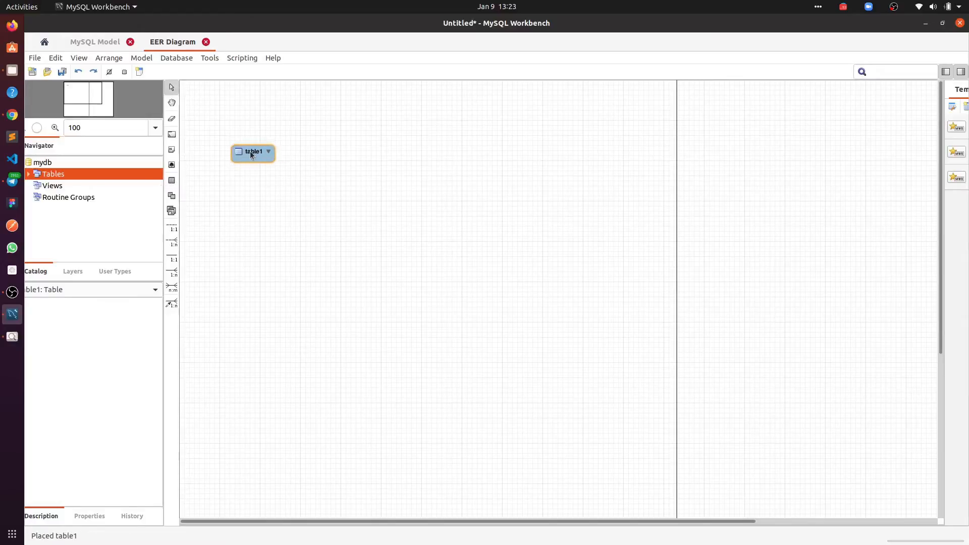
double_click(251, 151)
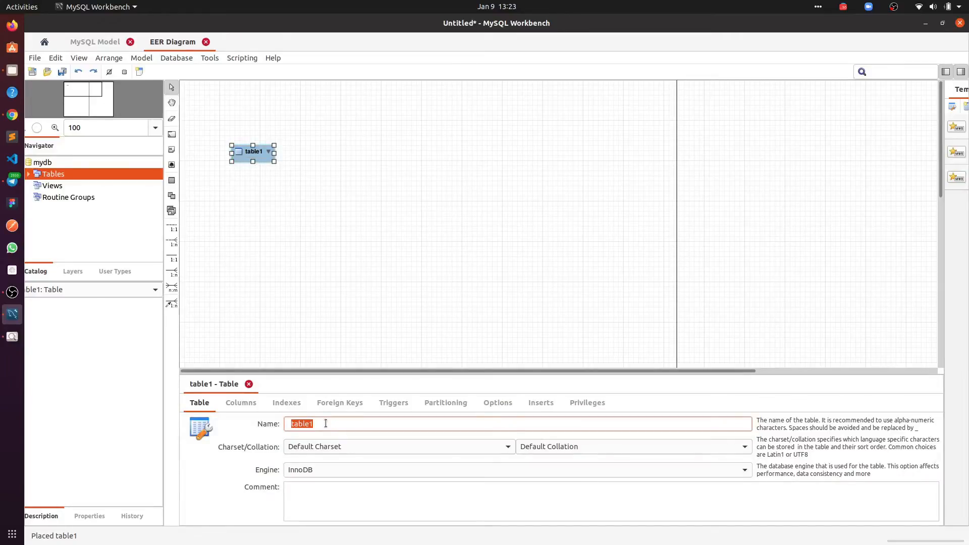
text(users)
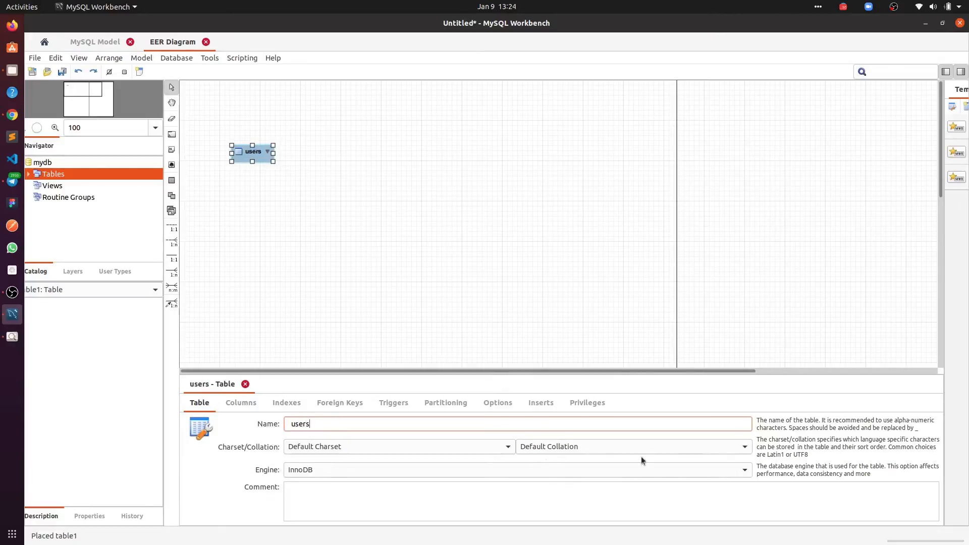
- Show the column list of the users table in a taller editor and enlarge the table's box in the diagram
click(238, 403)
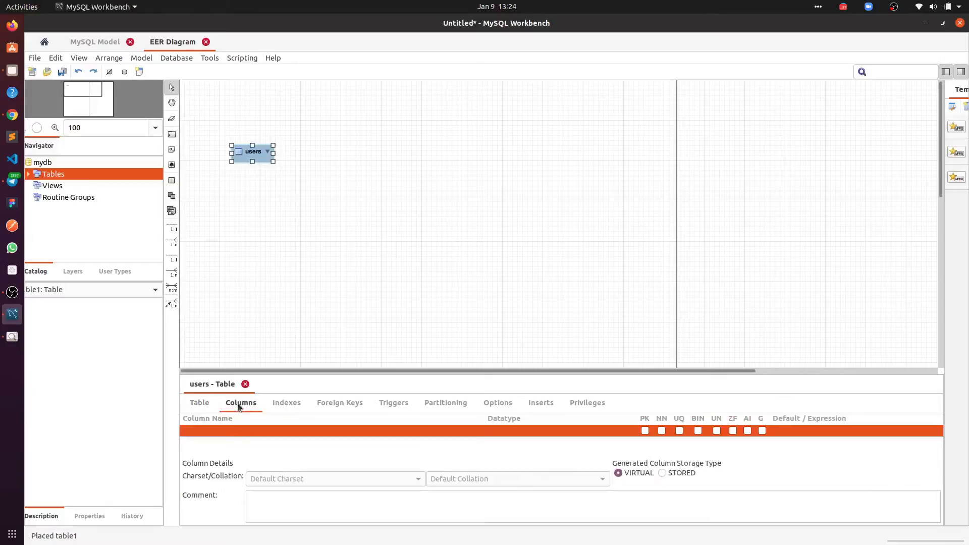
drag(579, 374, 579, 288)
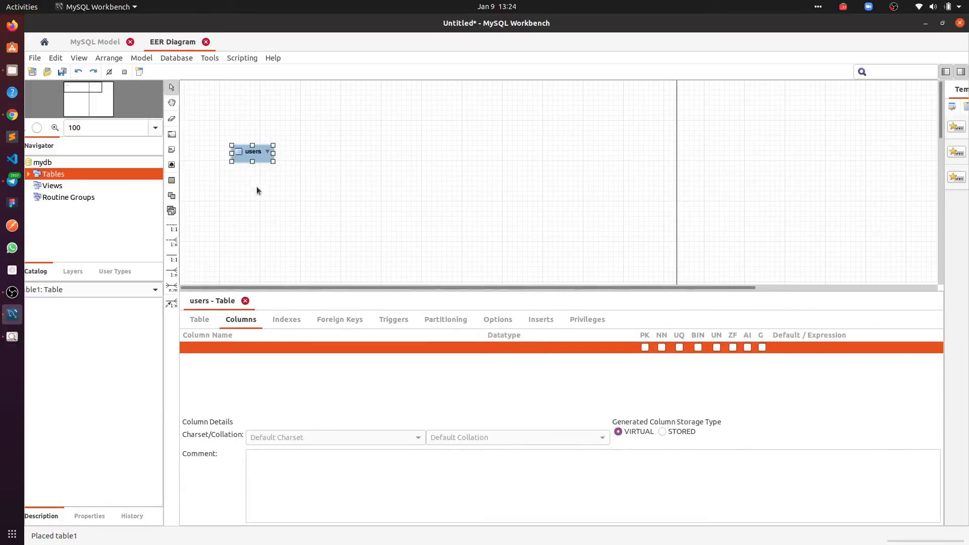
drag(273, 162, 302, 171)
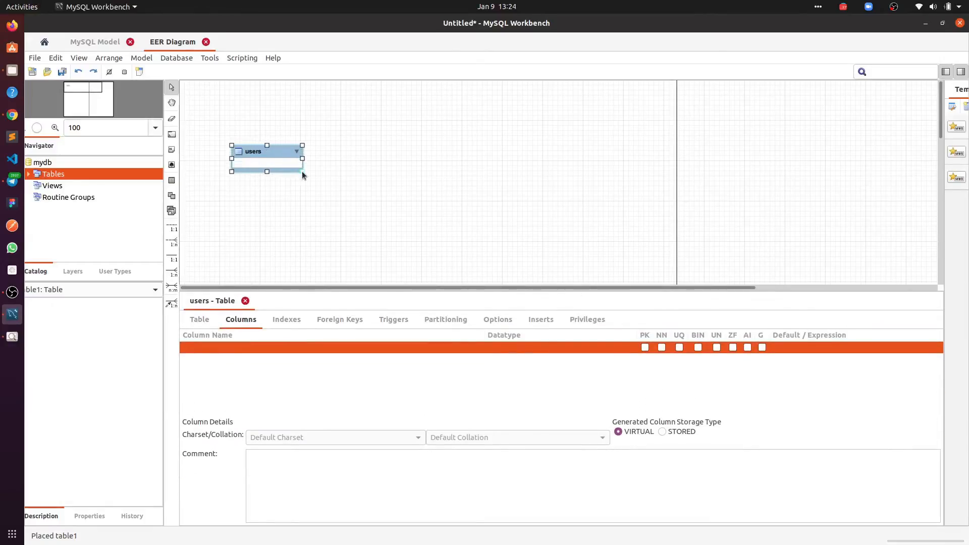
- Add an INT primary key column named id to the users table and make it auto-increment
click(213, 347)
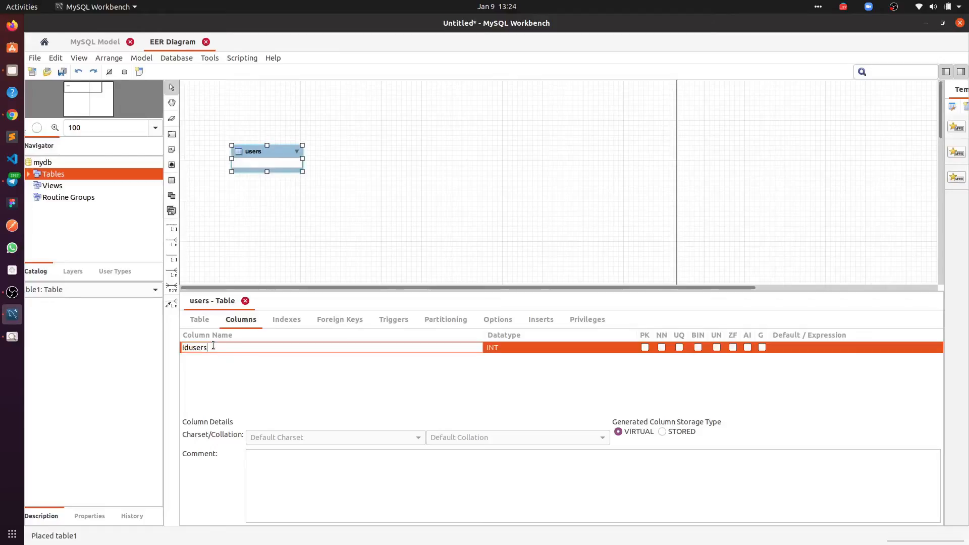
key(Escape)
text(id)
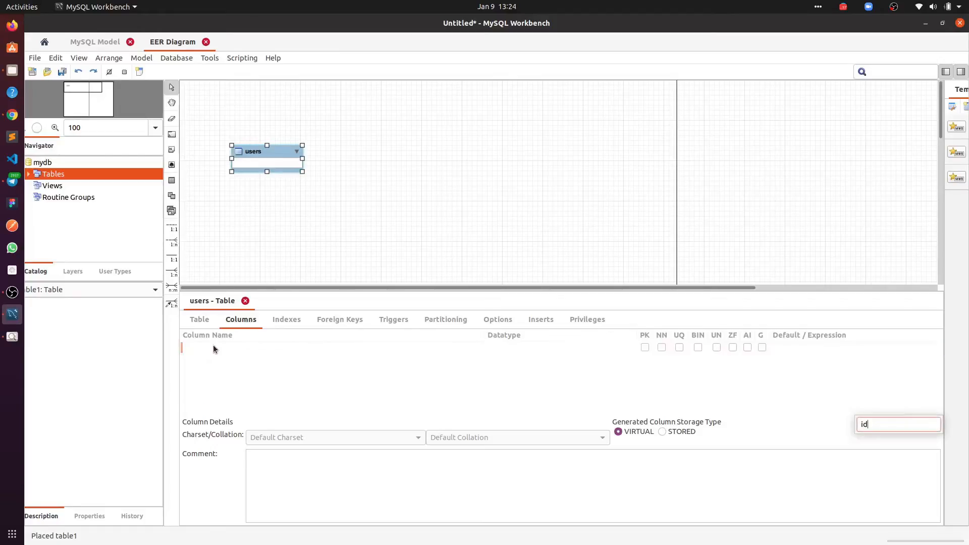
click(209, 347)
click(203, 348)
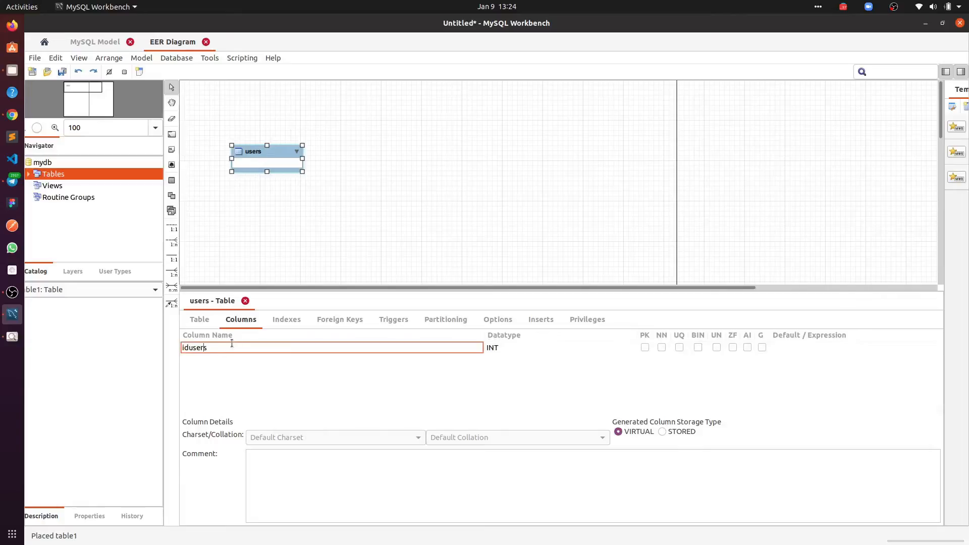
key(BackSpace)
key(BackSpace)
key(BackSpace)
key(BackSpace)
key(BackSpace)
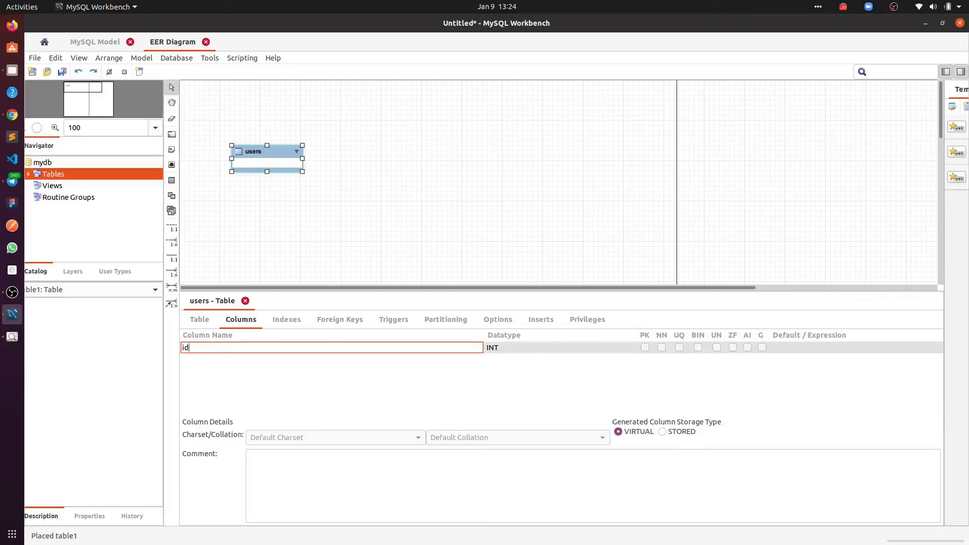
key(Return)
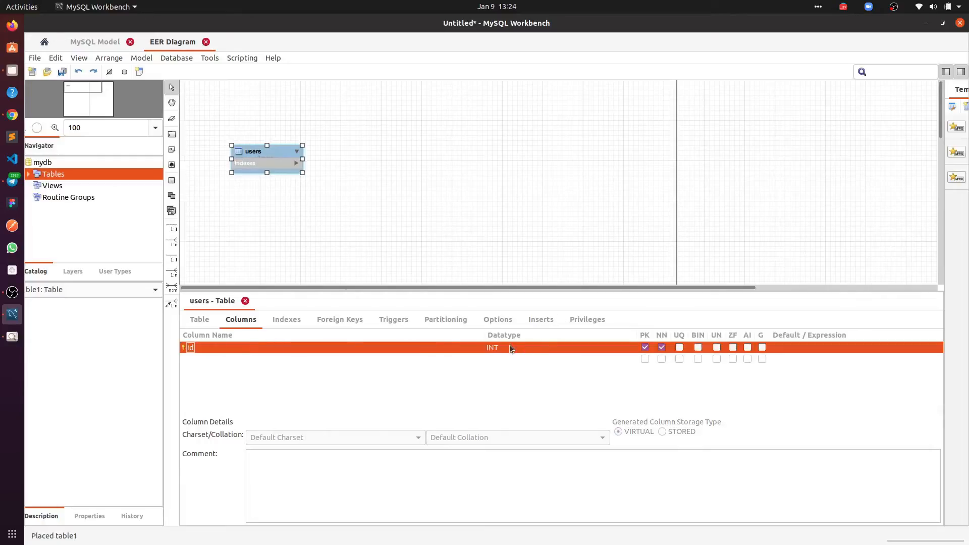
click(748, 349)
- Add a name column to the users table with datatype VARCHAR(255) and make it not null
double_click(212, 360)
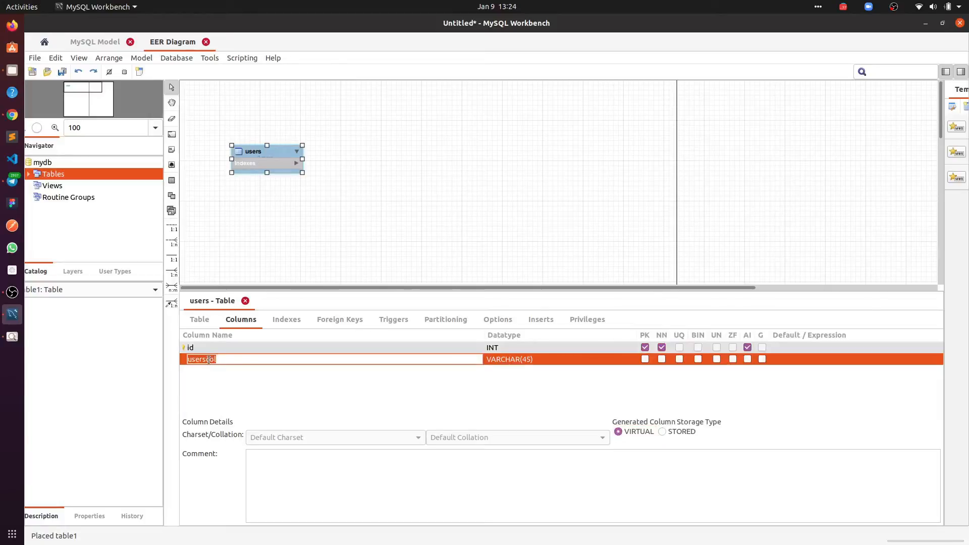
text(name)
key(Return)
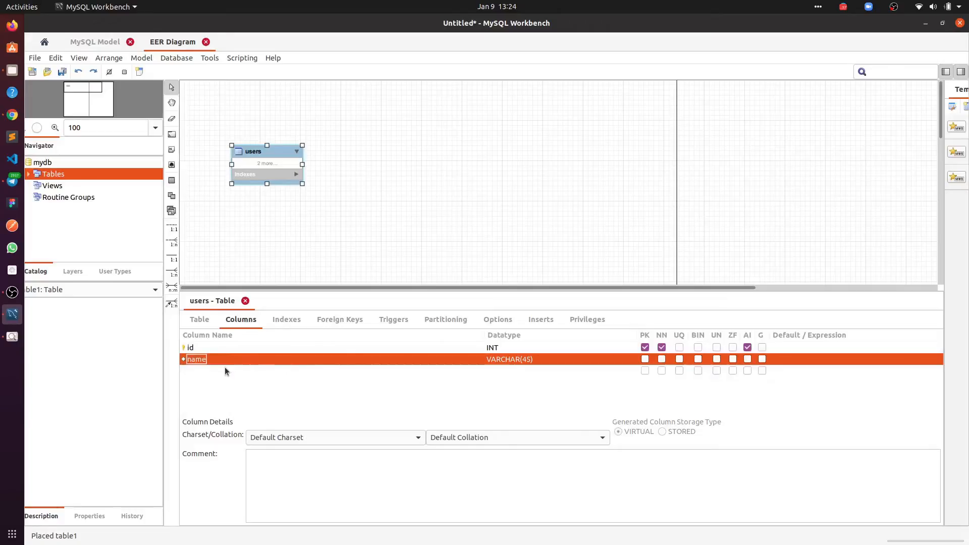
click(232, 370)
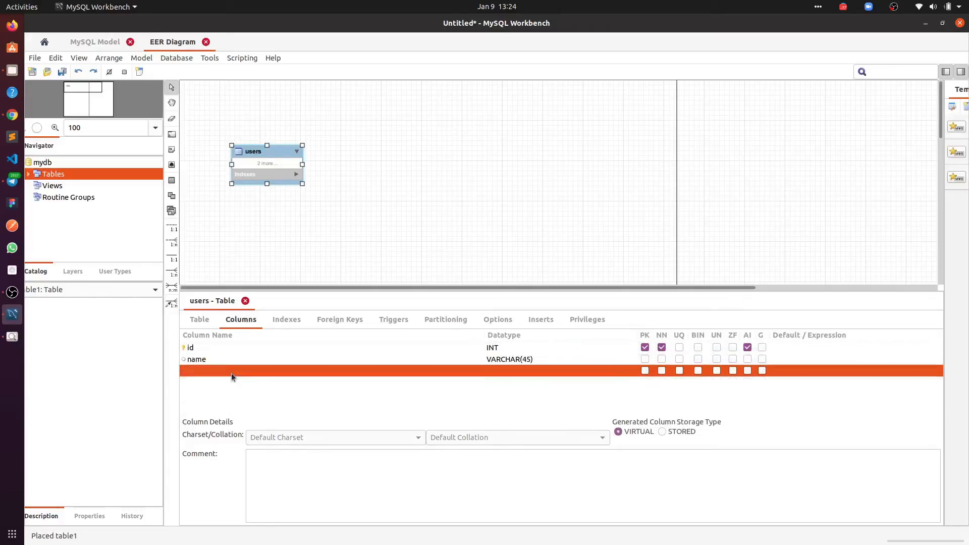
click(521, 359)
click(522, 359)
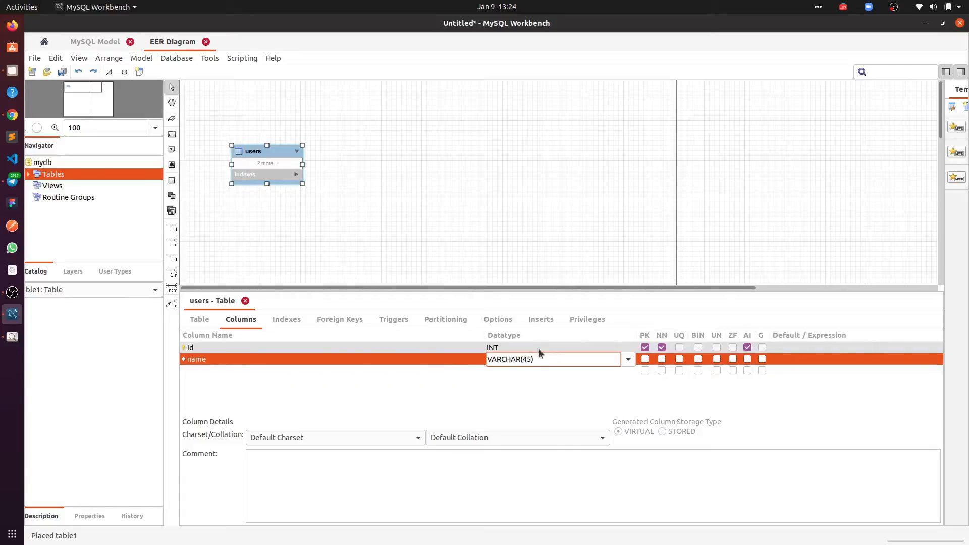
key(BackSpace)
key(BackSpace)
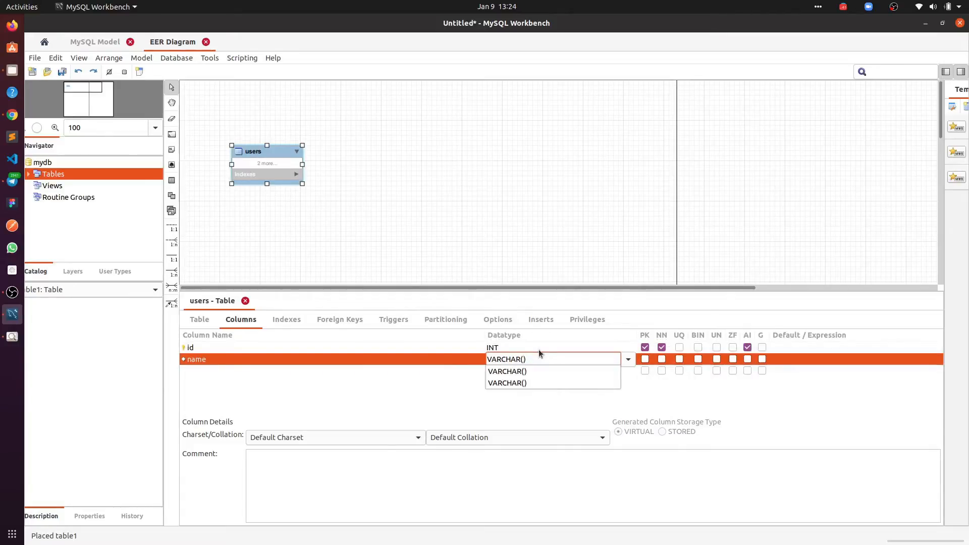
text(25)
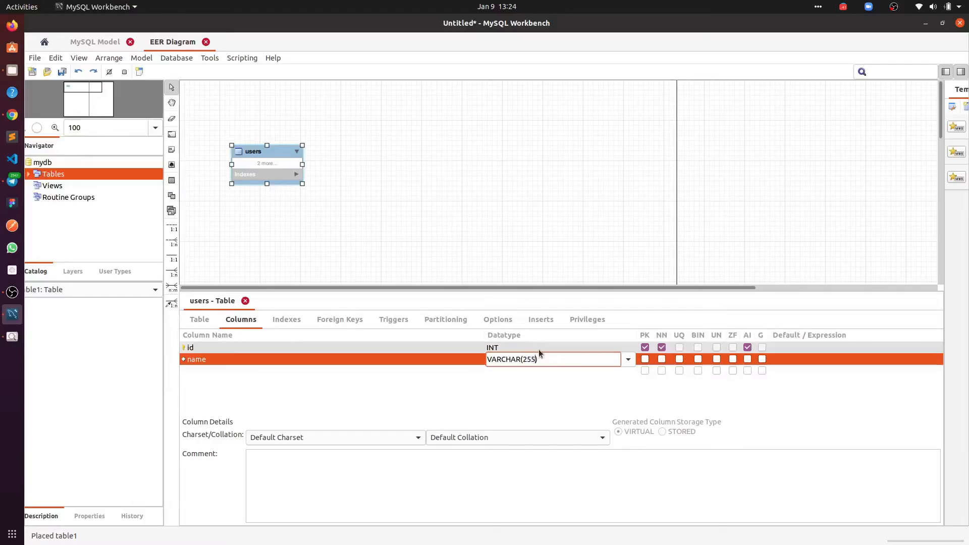
text(5)
key(Return)
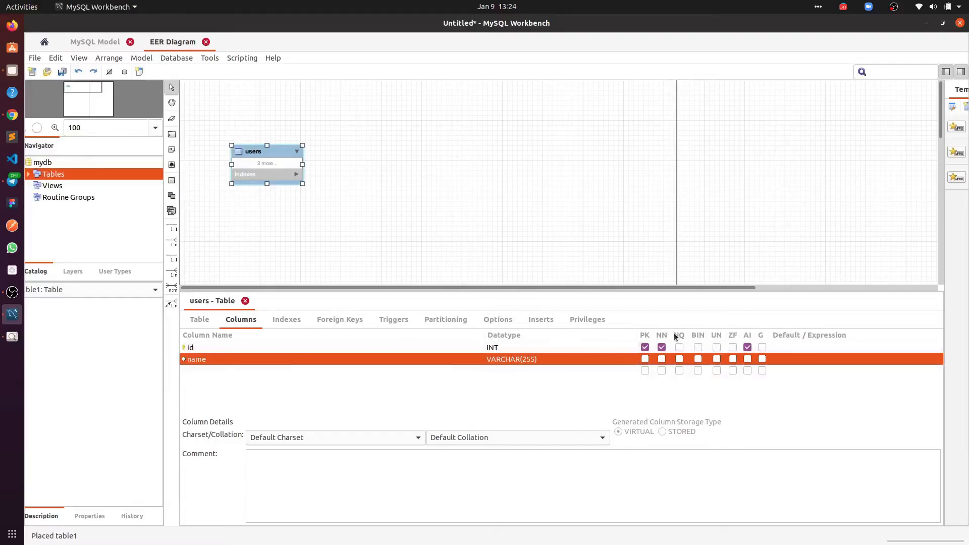
click(662, 359)
- Add an email column to the users table with datatype VARCHAR(255)
click(253, 368)
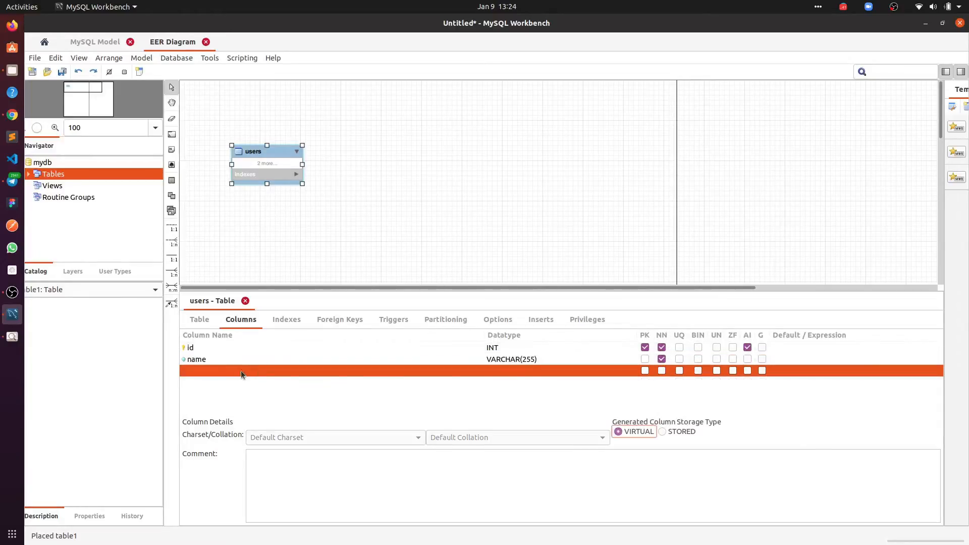
click(241, 370)
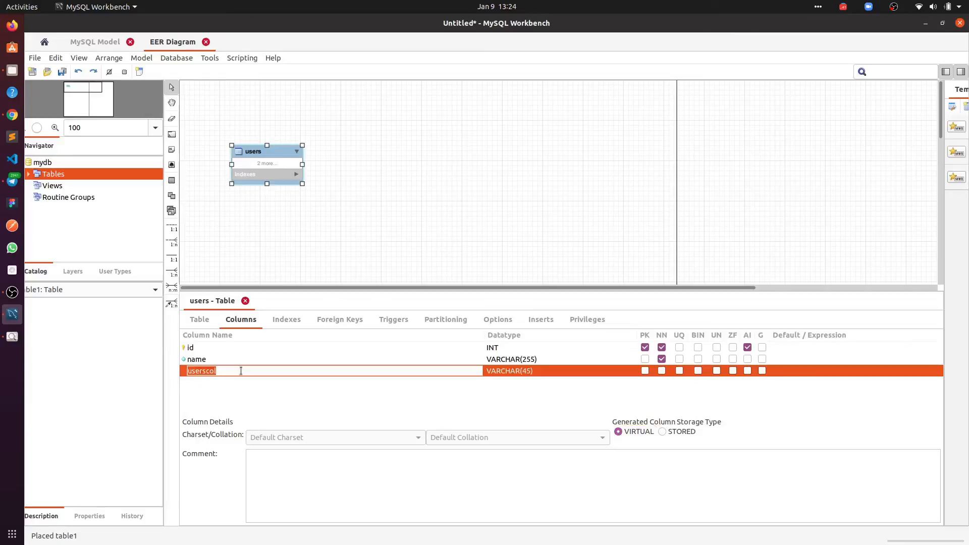
text(email)
key(Return)
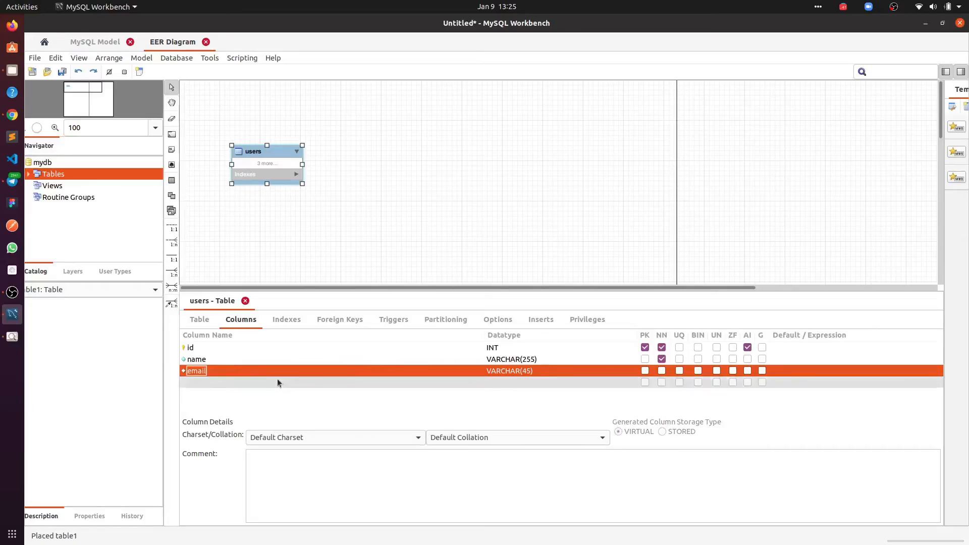
click(525, 372)
key(BackSpace)
text(25)
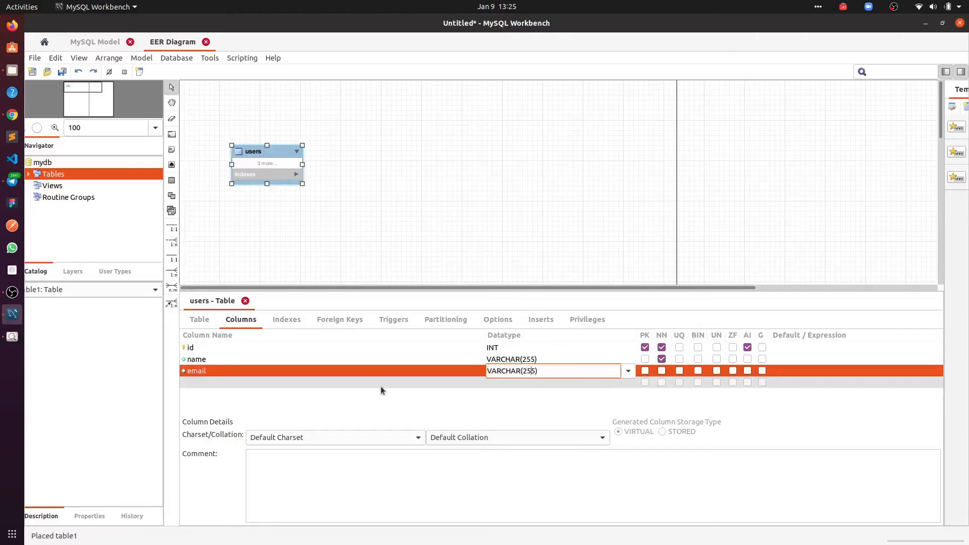
- Add a username column below the email column in the users table
click(298, 382)
key(BackSpace)
key(BackSpace)
key(BackSpace)
key(BackSpace)
key(BackSpace)
key(BackSpace)
key(BackSpace)
key(BackSpace)
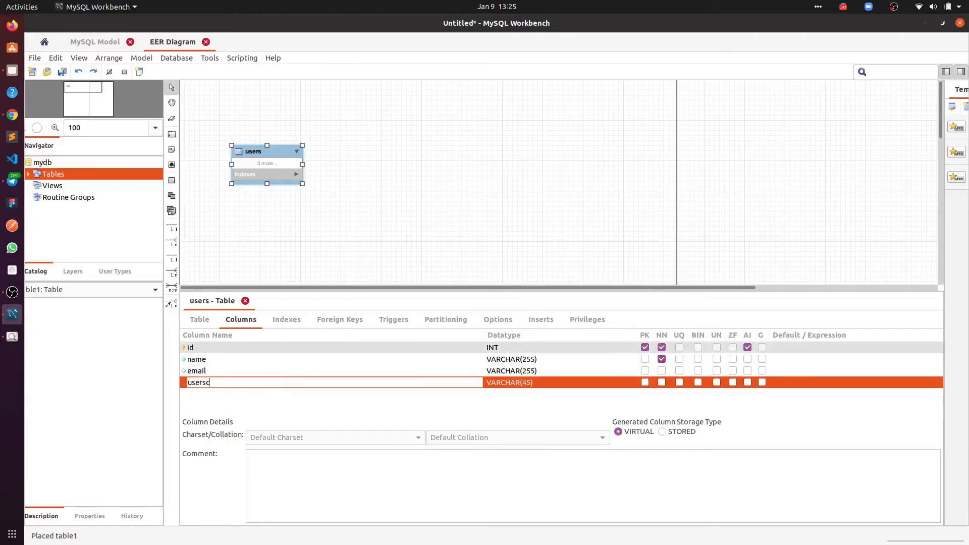
text(username)
click(273, 382)
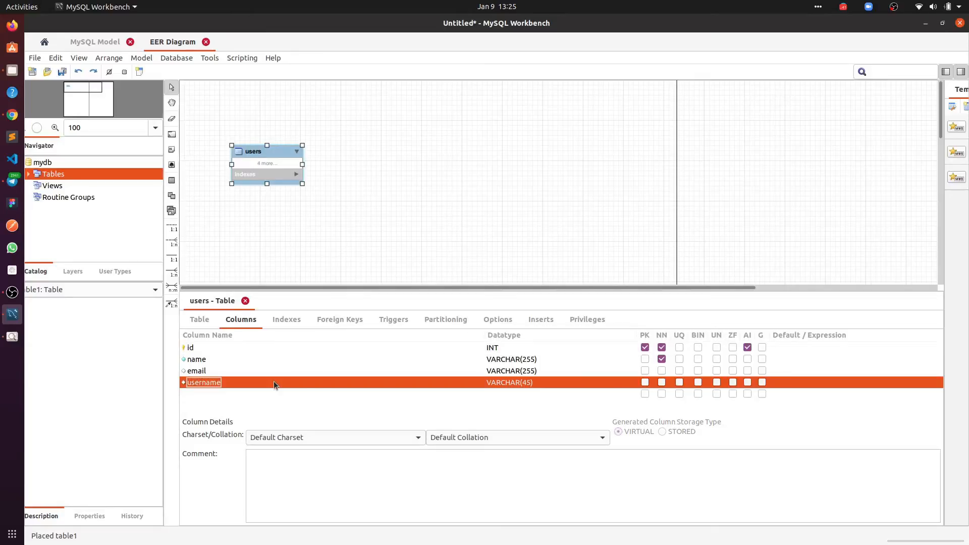
- Set the username column's datatype to VARCHAR(255) and move on to the empty row below it
click(522, 382)
double_click(526, 382)
text(255)
click(317, 396)
click(289, 394)
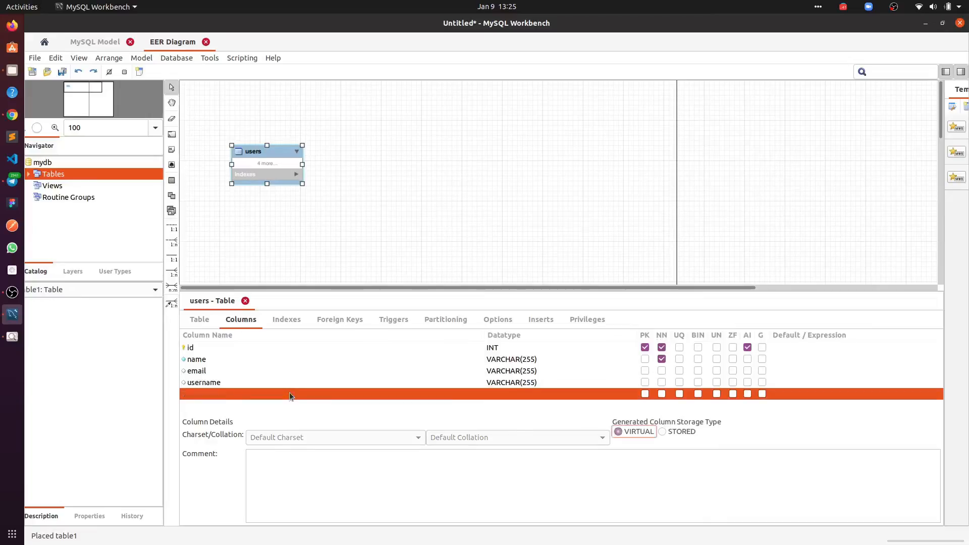
- Add a password column below the username column in the users table with datatype VARCHAR(255)
text(password)
key(Return)
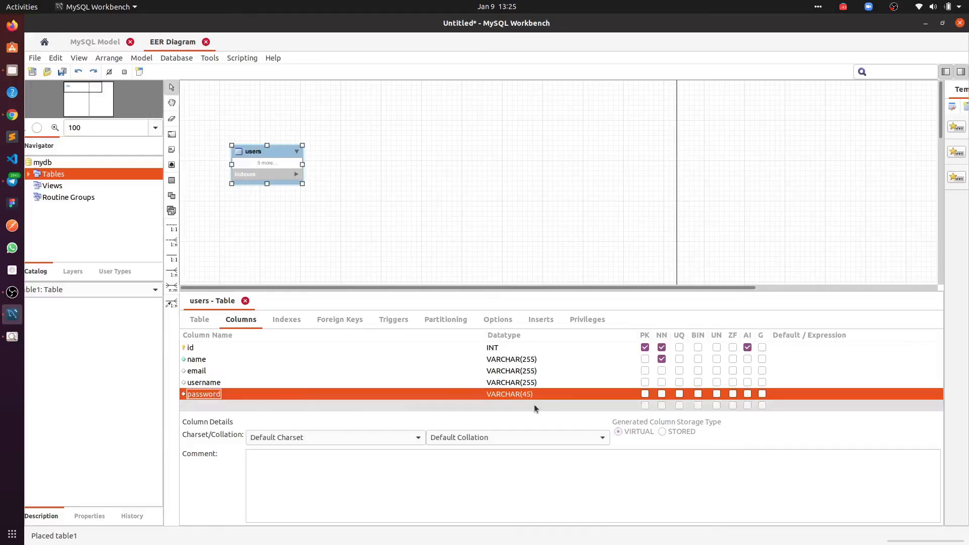
click(526, 393)
click(526, 394)
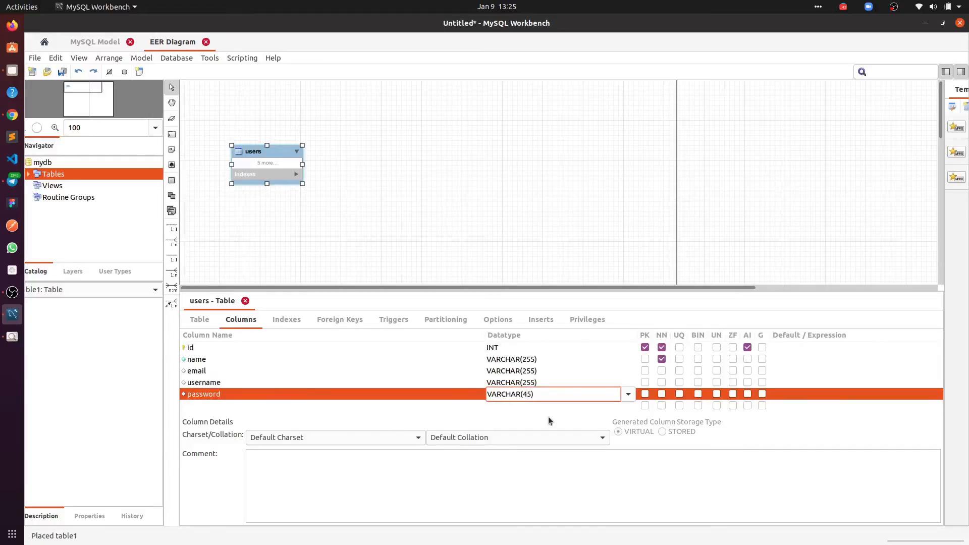
text(25)
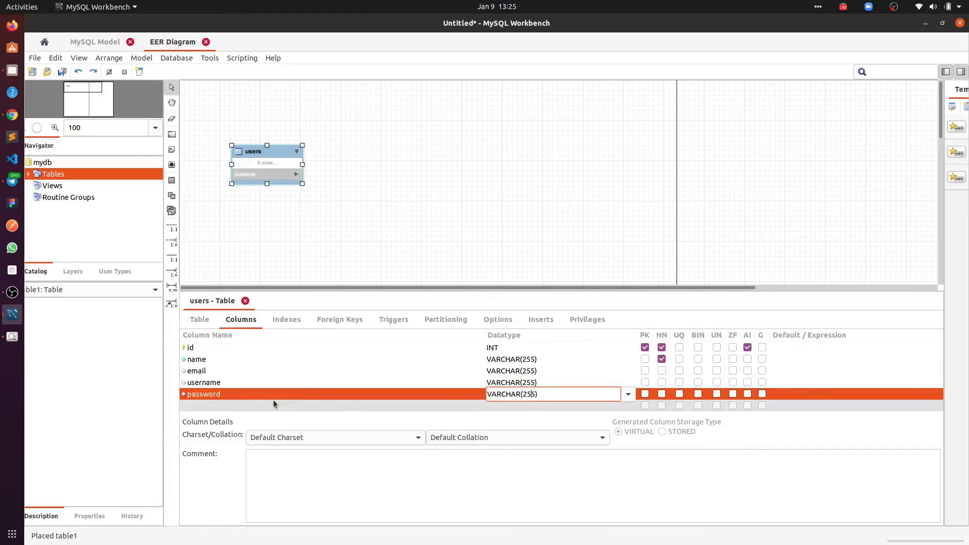
- Add an email_verified_at column below the password column in the users table
click(241, 404)
click(241, 405)
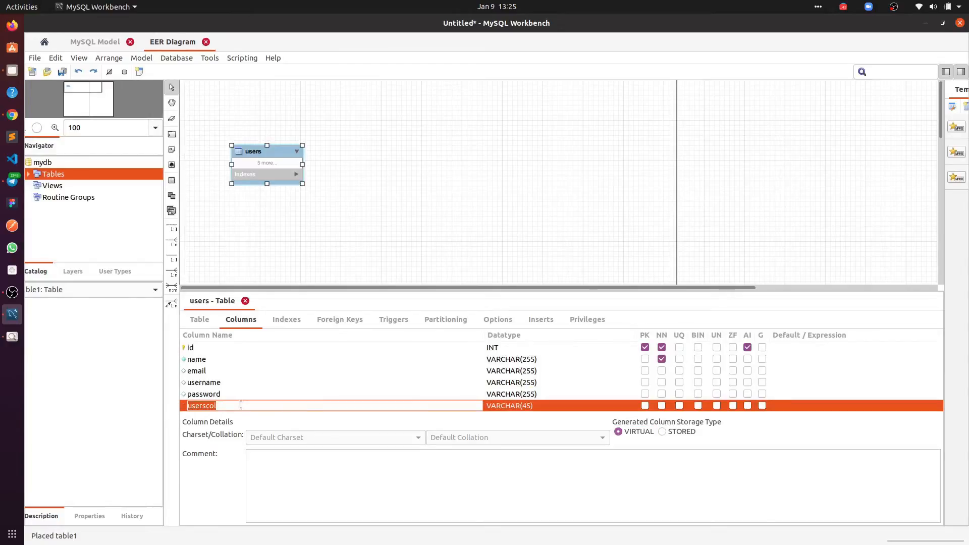
text(email_verified_at)
key(Return)
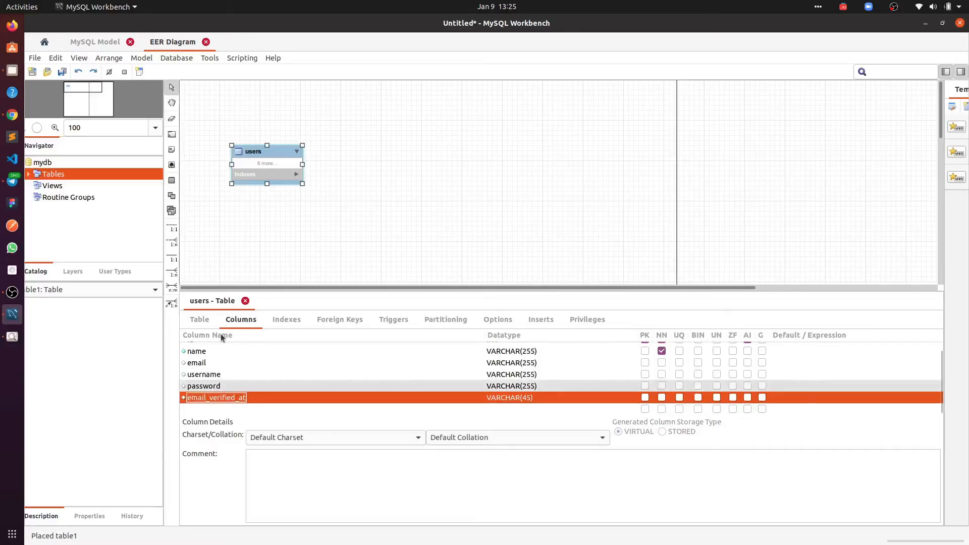
click(271, 406)
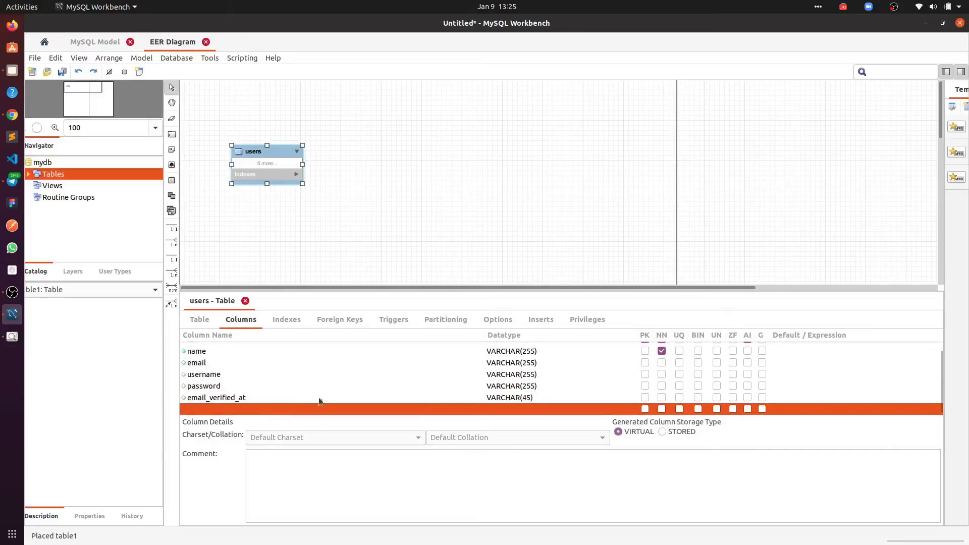
- Set the email_verified_at column's datatype to TIMESTAMP
double_click(535, 398)
double_click(525, 398)
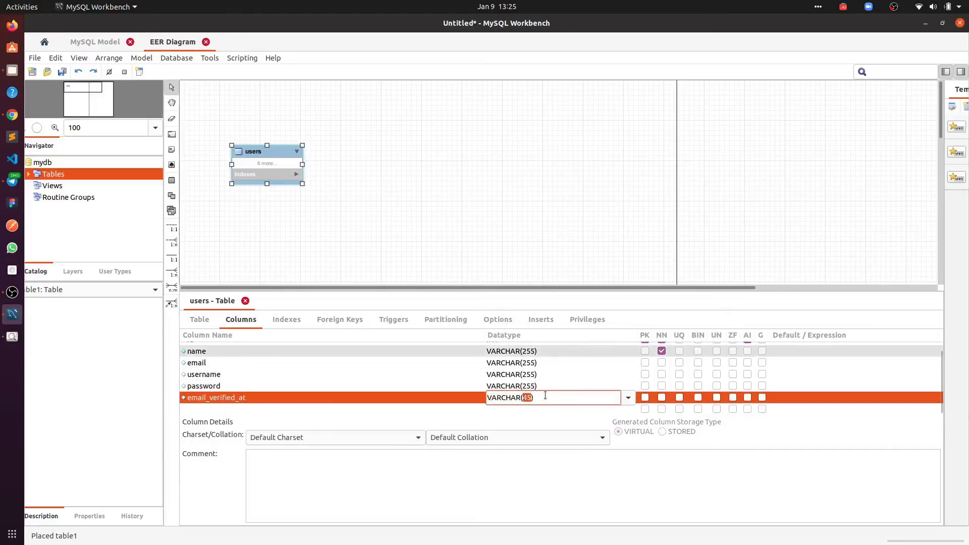
triple_click(545, 395)
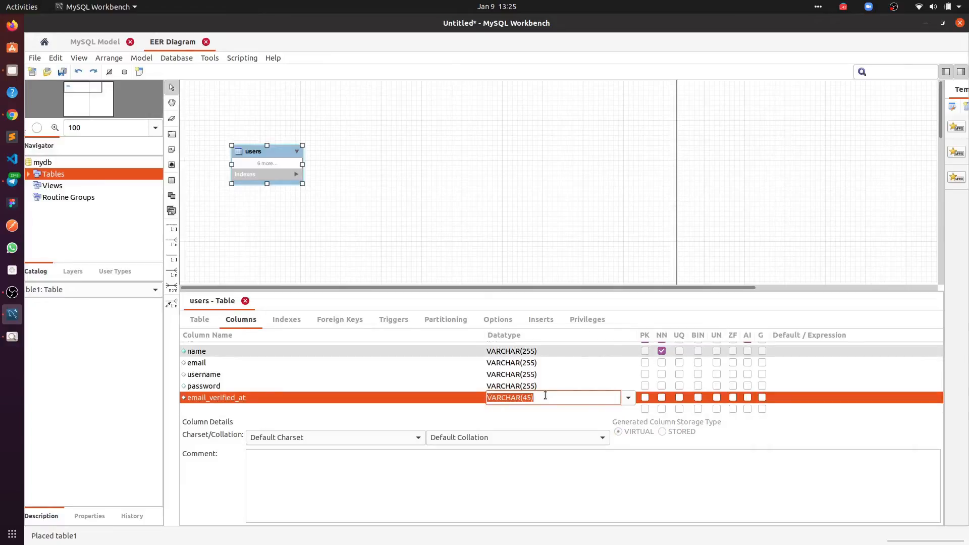
text(TIME)
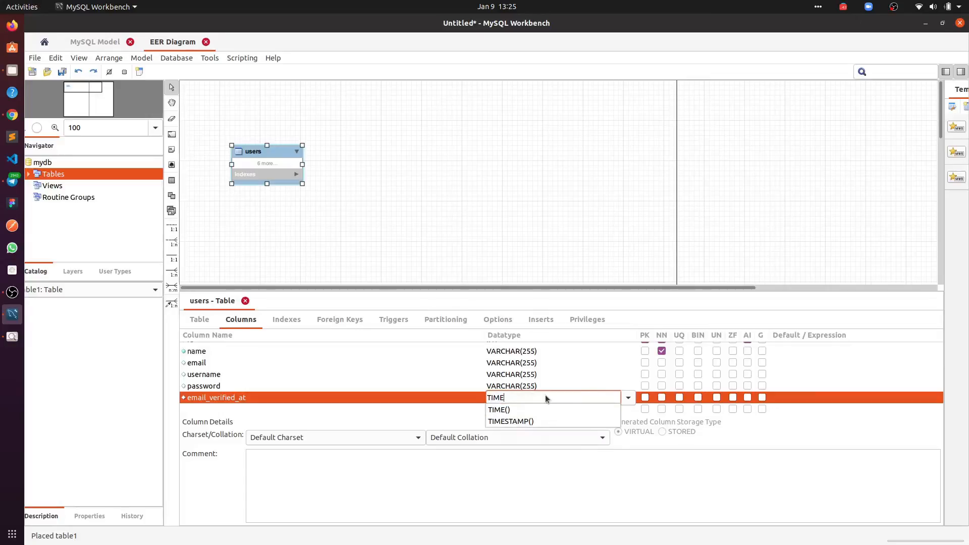
click(517, 421)
key(Return)
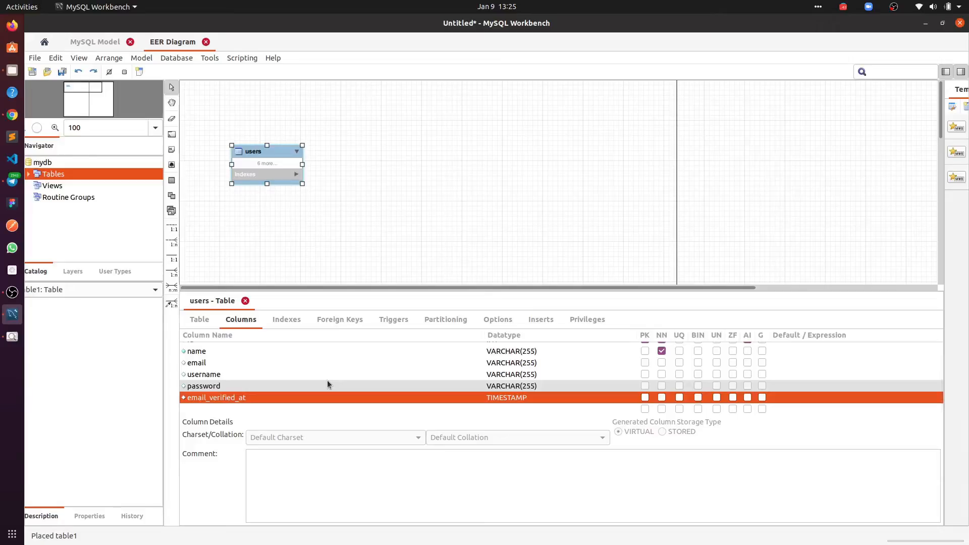
- Add a remember_token column below the email_verified_at column in the users table
click(247, 406)
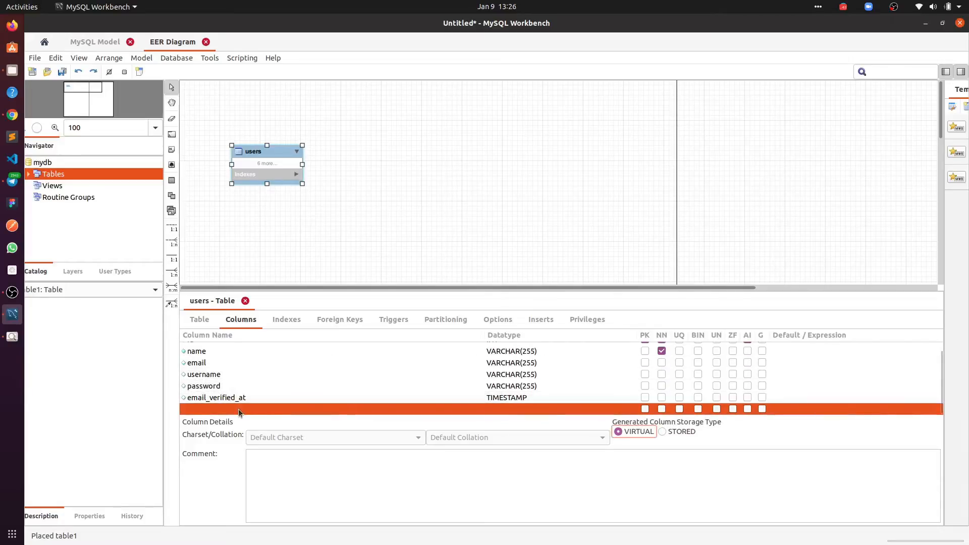
click(238, 408)
key(BackSpace)
key(BackSpace)
key(BackSpace)
key(BackSpace)
key(BackSpace)
key(BackSpace)
key(BackSpace)
key(BackSpace)
text(remember)
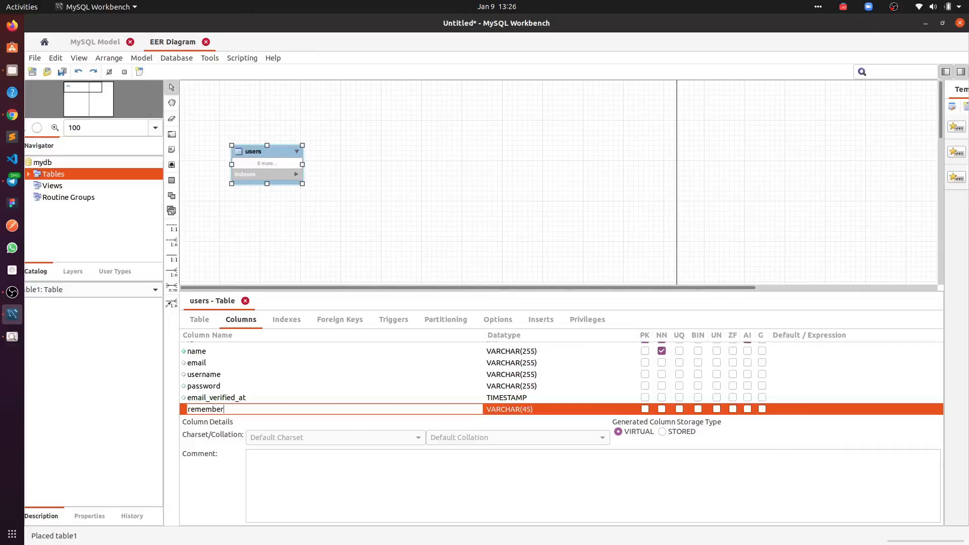
text(_token)
- Set the remember_token column's datatype to VARCHAR(255)
click(525, 408)
click(526, 397)
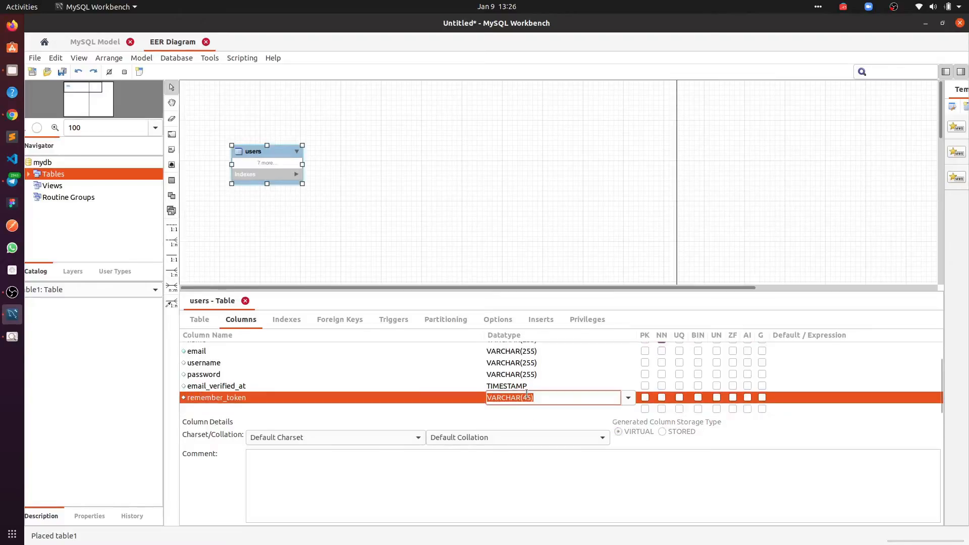
key(BackSpace)
text(25)
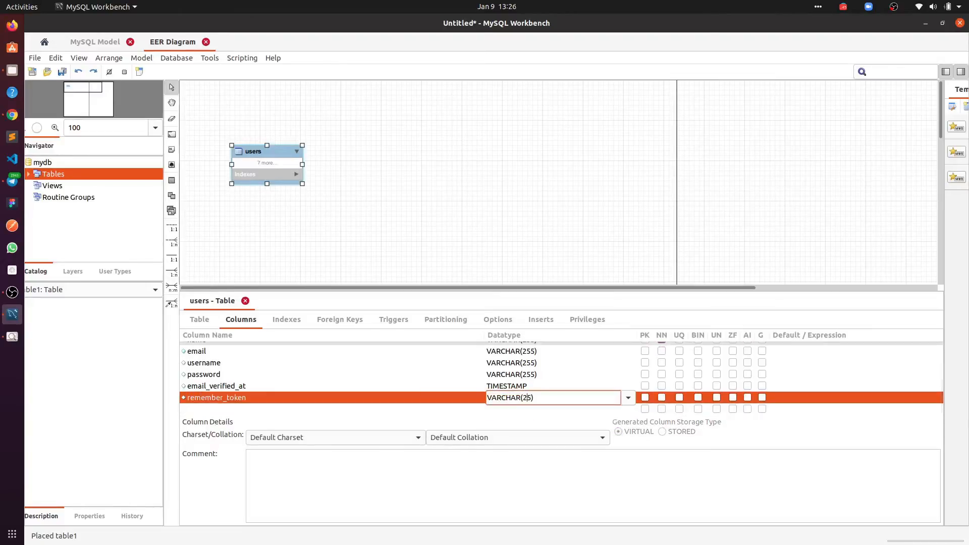
- Add a status column below the remember_token column with datatype INT
click(307, 412)
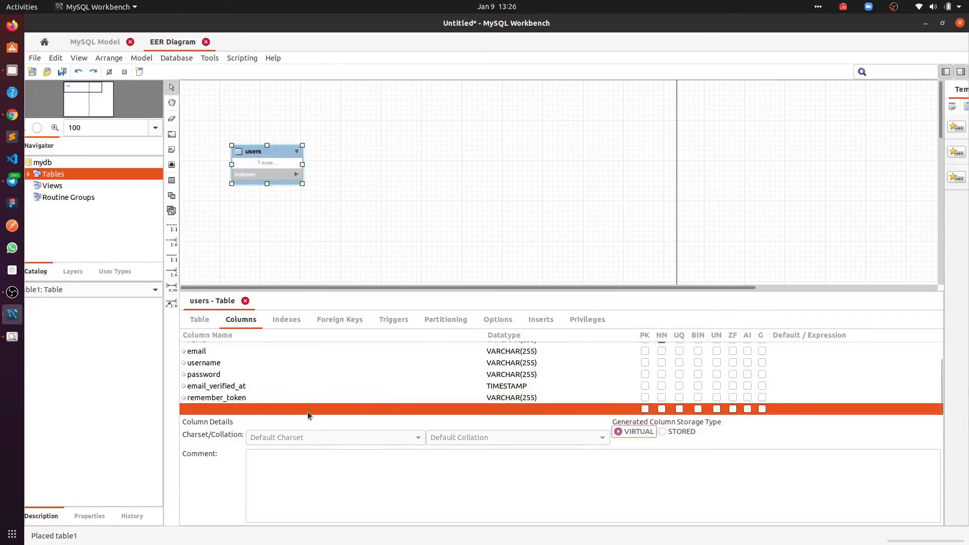
click(308, 411)
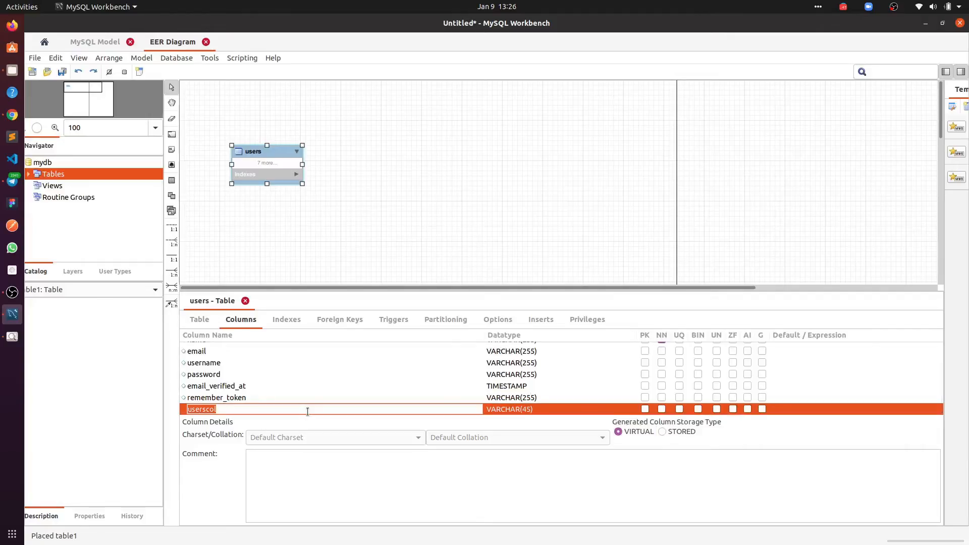
text(status)
key(Return)
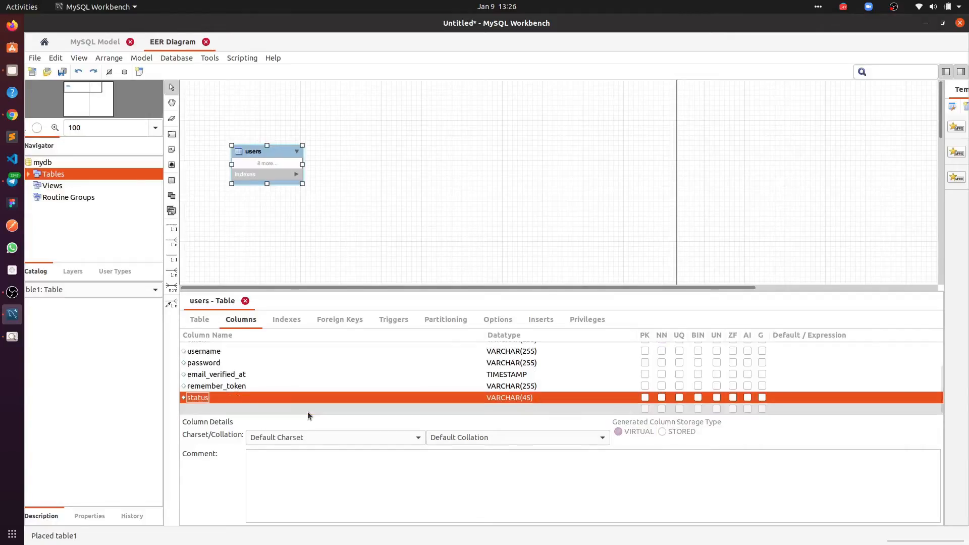
click(509, 397)
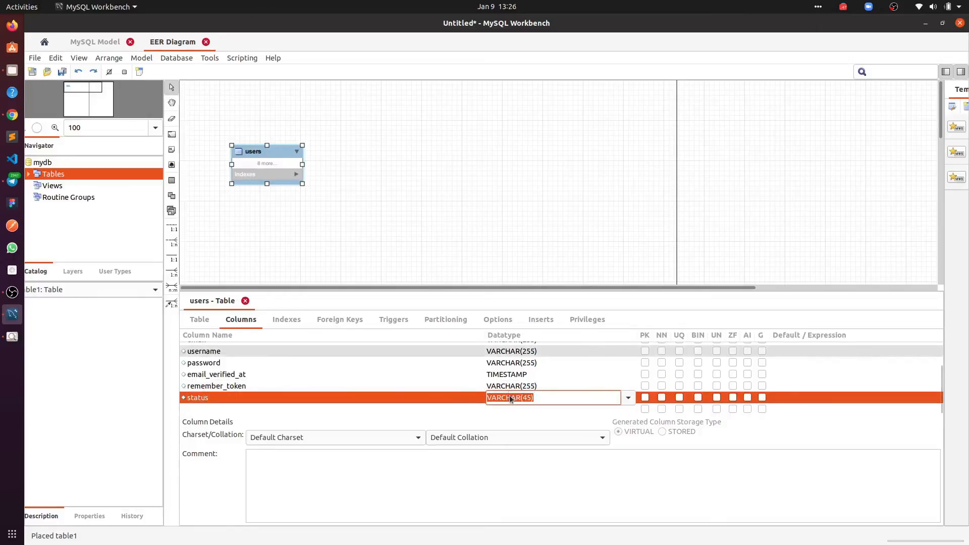
text(INT)
key(Return)
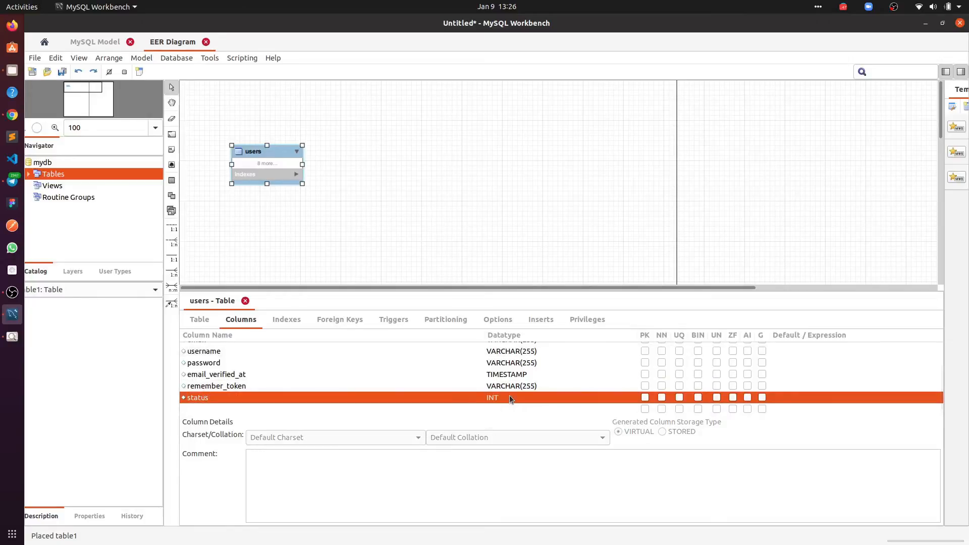
- Add birthday and cover_url columns to the users table with the default datatype
click(332, 407)
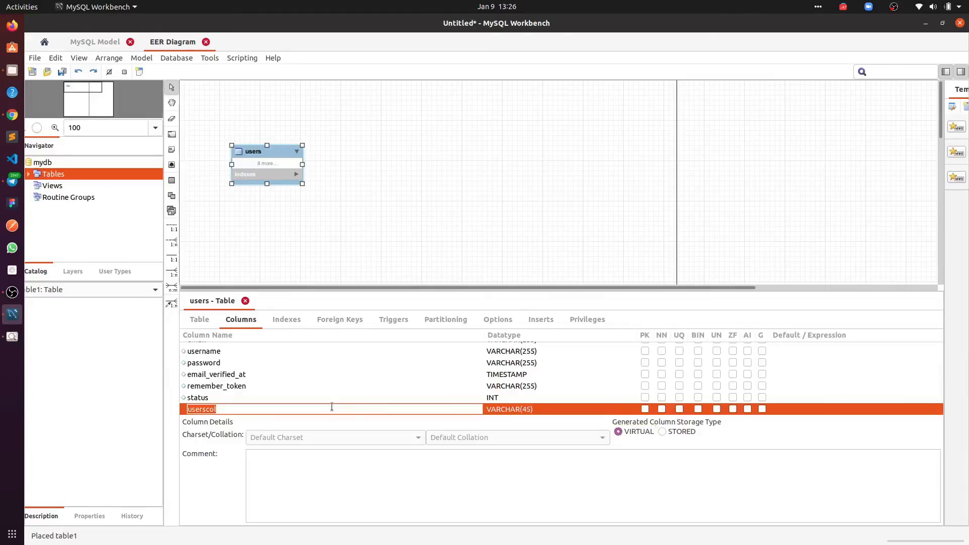
text(birthday)
key(Return)
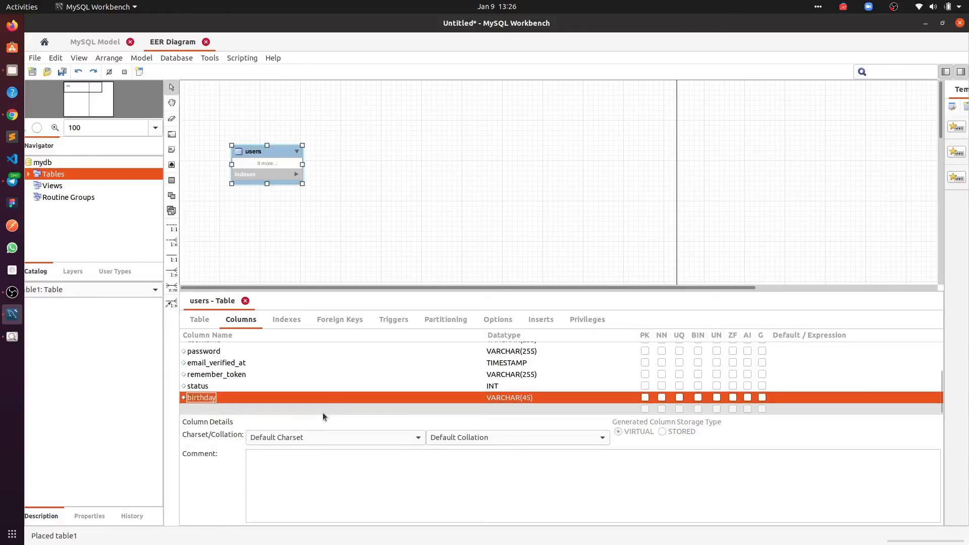
click(325, 409)
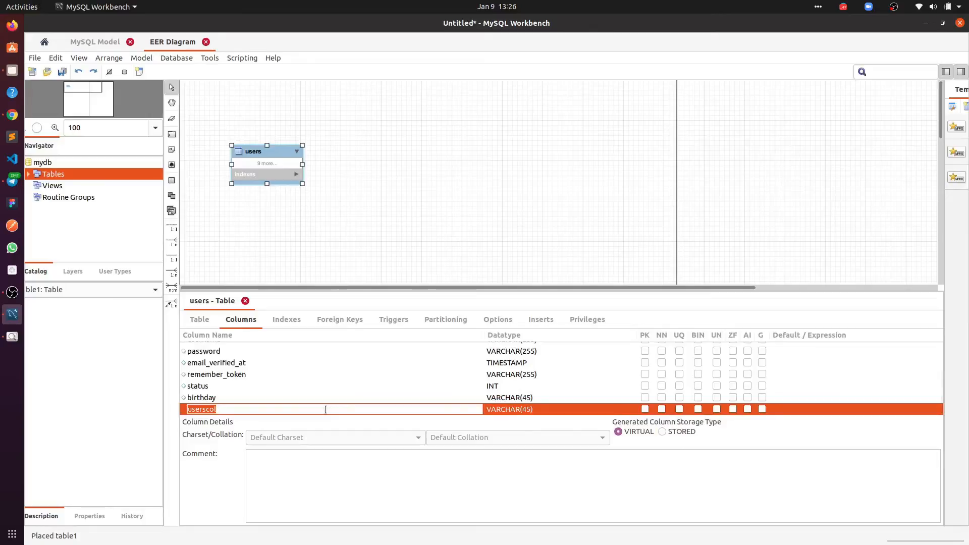
key(BackSpace)
text(cover_url)
key(Return)
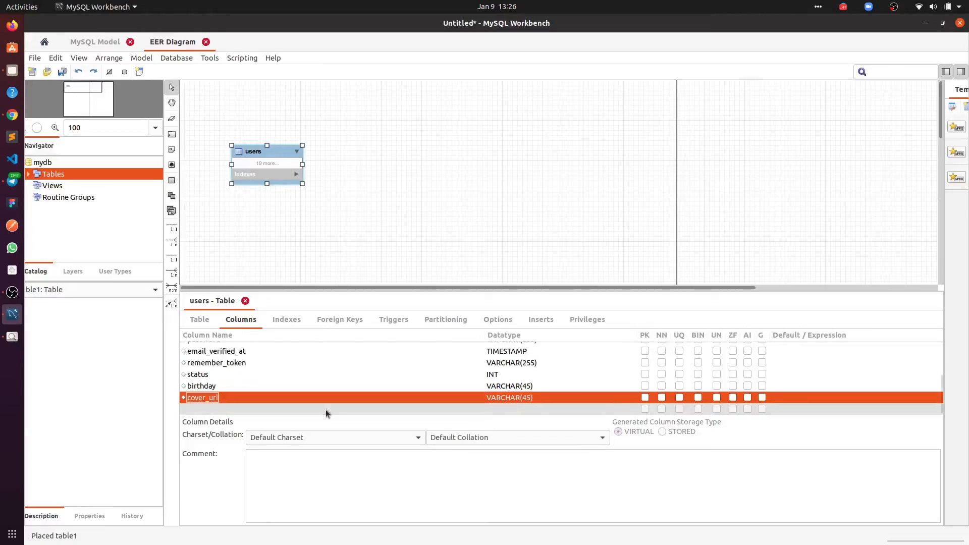
- Add photo_url and created_at columns below the cover_url column, leaving their default datatype
click(221, 408)
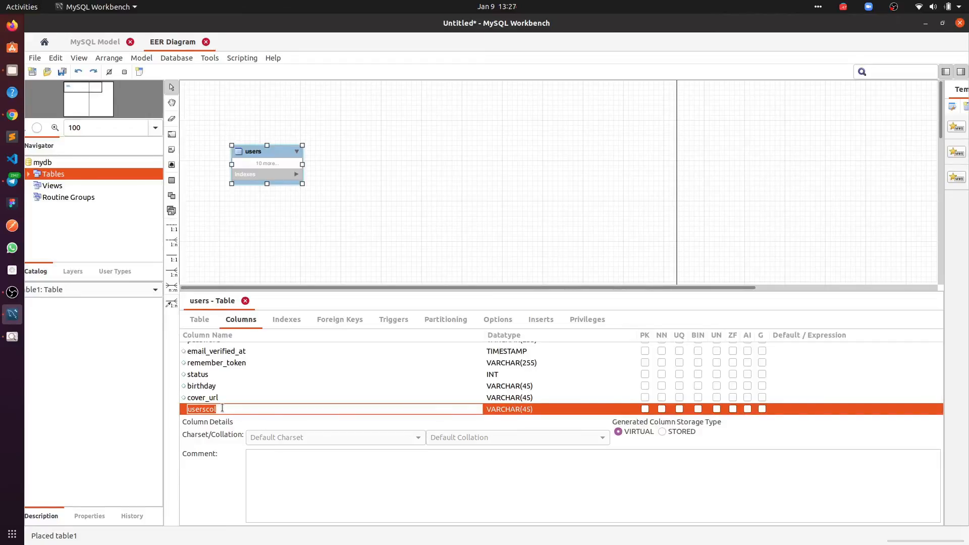
text(photo_url)
key(Return)
click(222, 407)
click(222, 409)
text(created_at)
key(Return)
- Add updated_at and deleted_at columns at the end of the users table
click(222, 407)
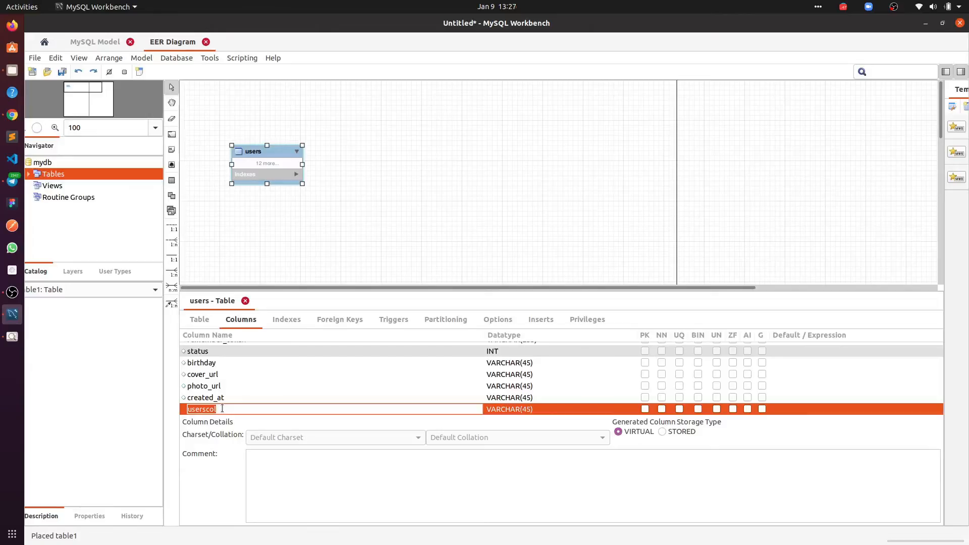
text(updated_at)
key(Return)
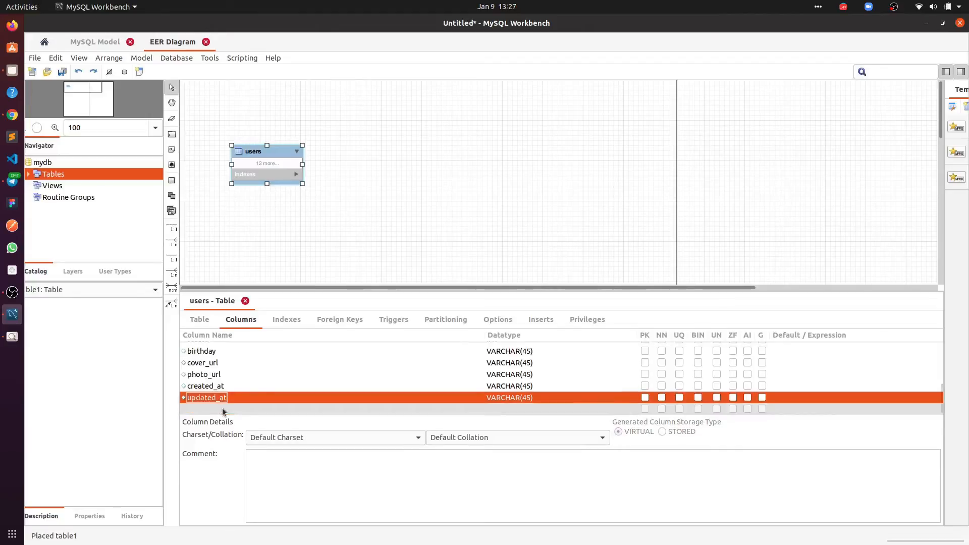
click(222, 408)
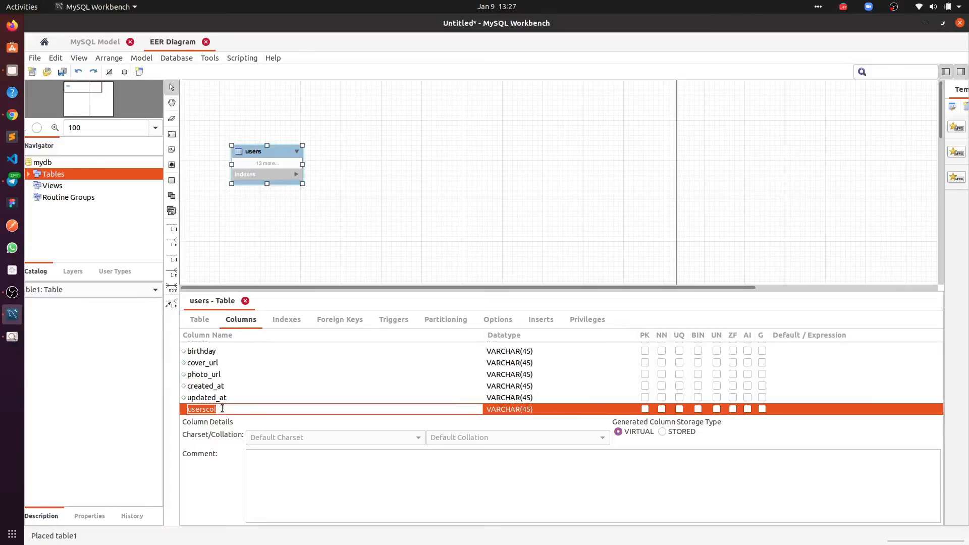
key(BackSpace)
text(deleted_at)
key(Return)
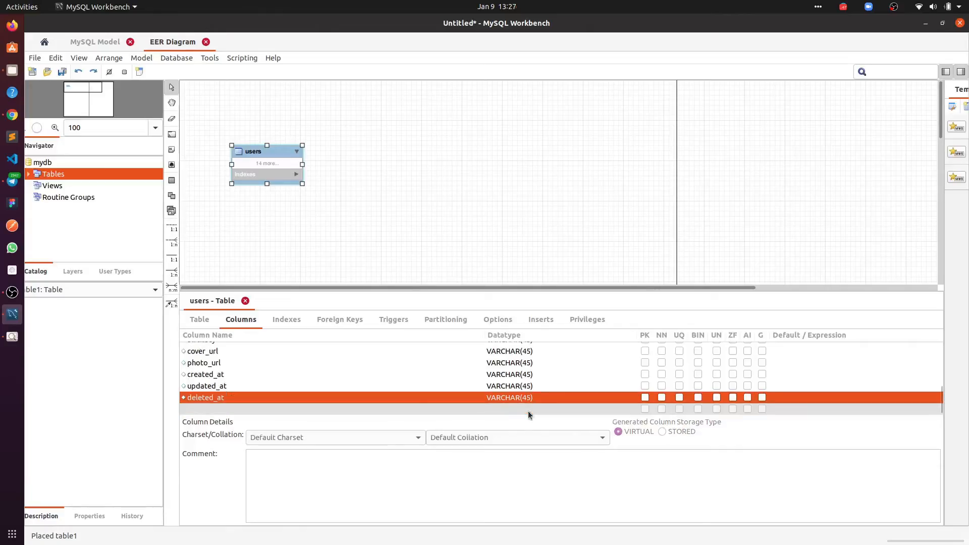
- Set the cover_url column's datatype to VARCHAR(255)
scroll(510, 366, up, 3)
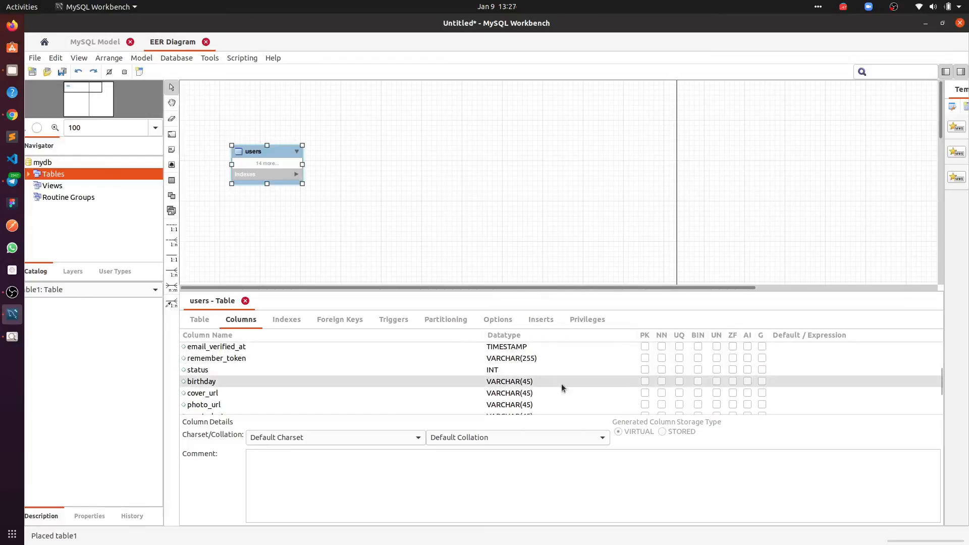
scroll(523, 381, down, 1)
double_click(524, 379)
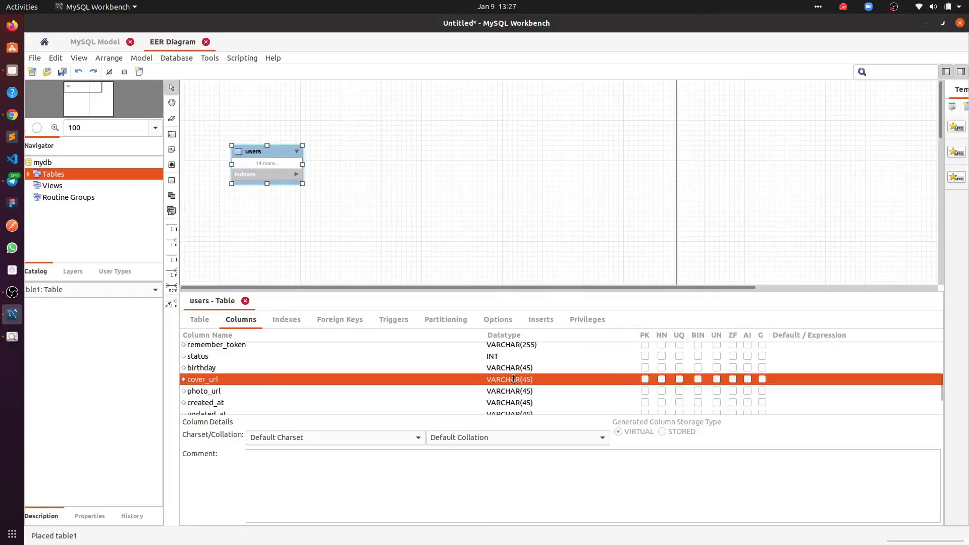
click(524, 379)
text(25)
click(528, 365)
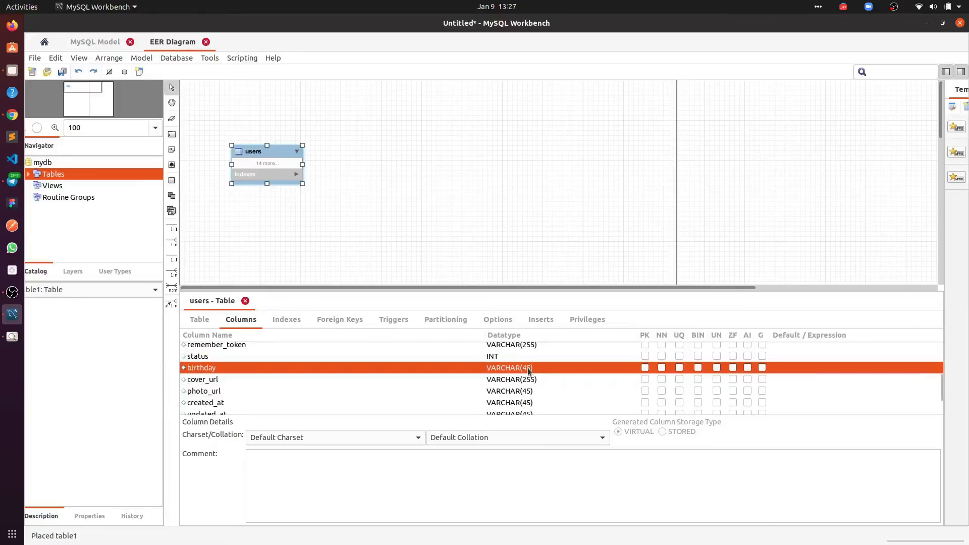
- Set the photo_url column's datatype to VARCHAR(255)
scroll(541, 375, down, 1)
click(525, 379)
click(525, 380)
click(525, 379)
key(BackSpace)
text(25)
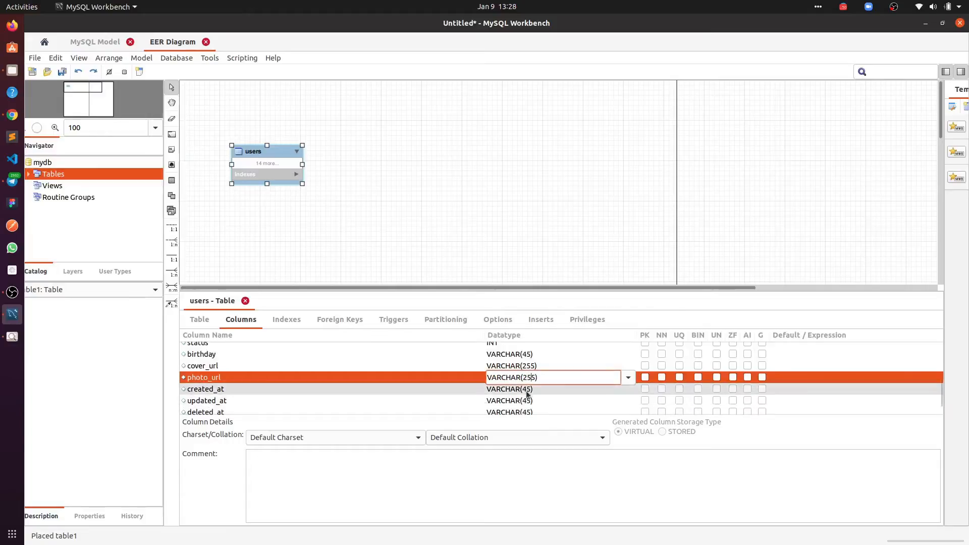
double_click(526, 392)
double_click(526, 390)
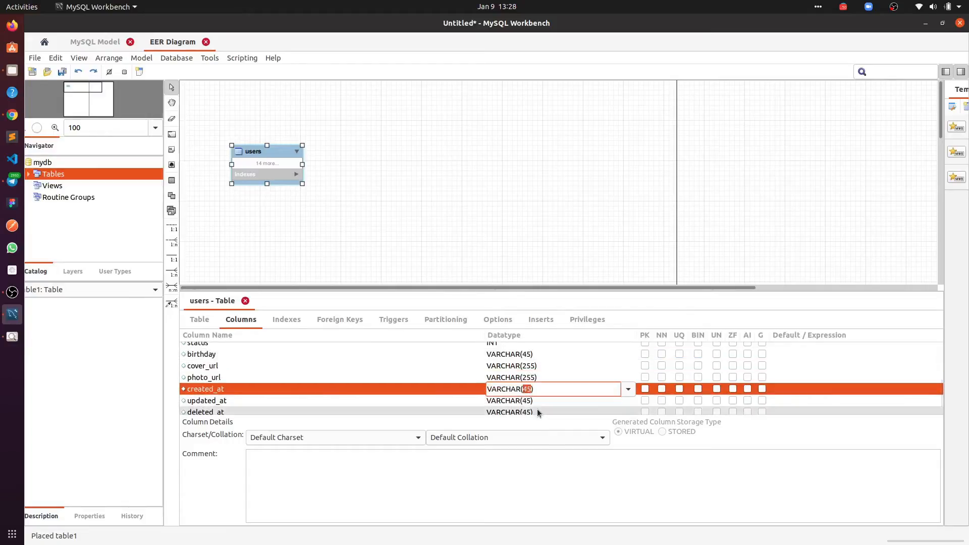
double_click(530, 399)
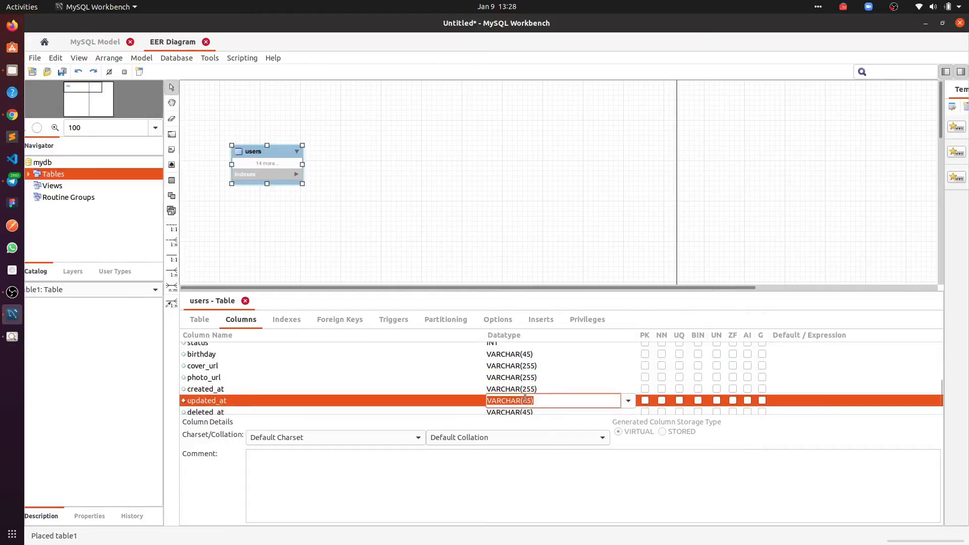
- Set the created_at column's datatype in the users table to TIMESTAMP
double_click(532, 389)
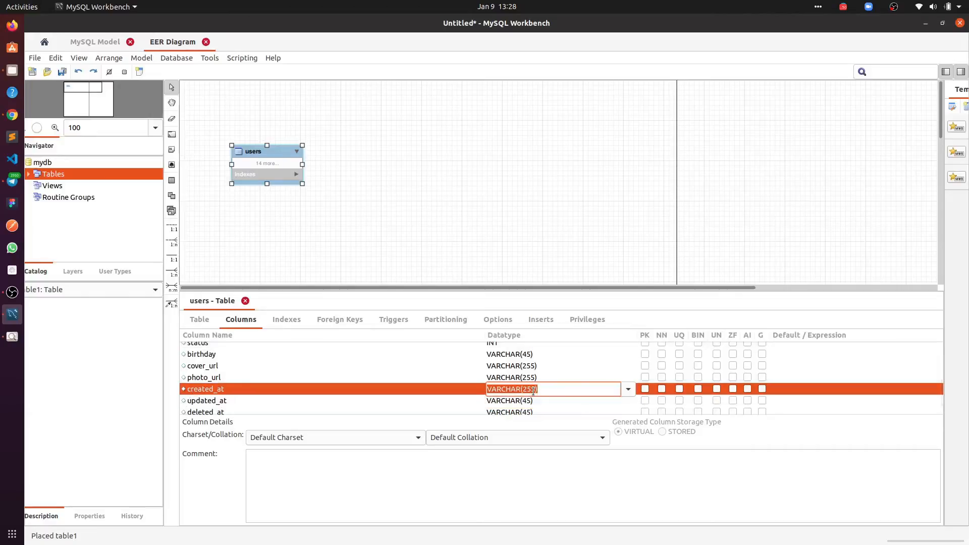
text(TIMESTAMP())
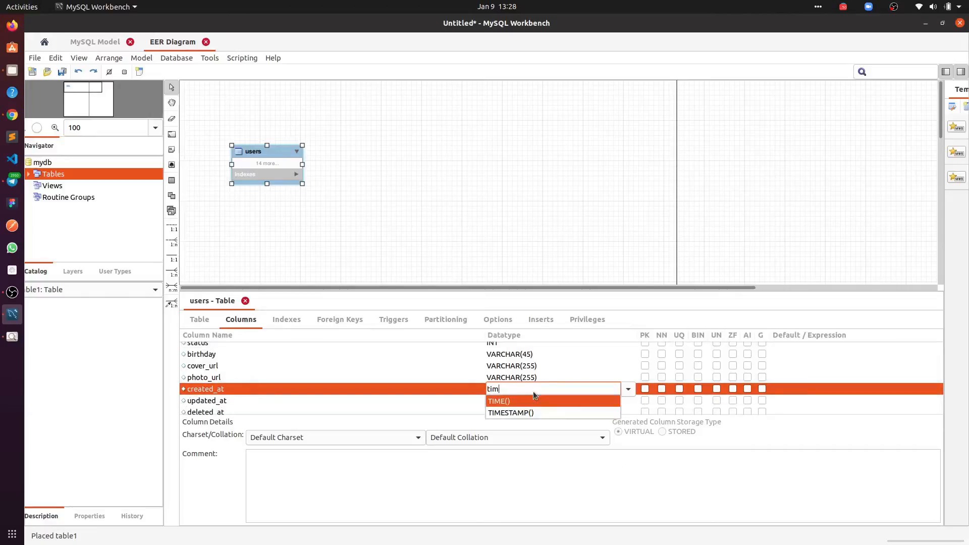
key(Return)
- Set the updated_at column's datatype in the users table to TIMESTAMP
click(527, 401)
click(527, 400)
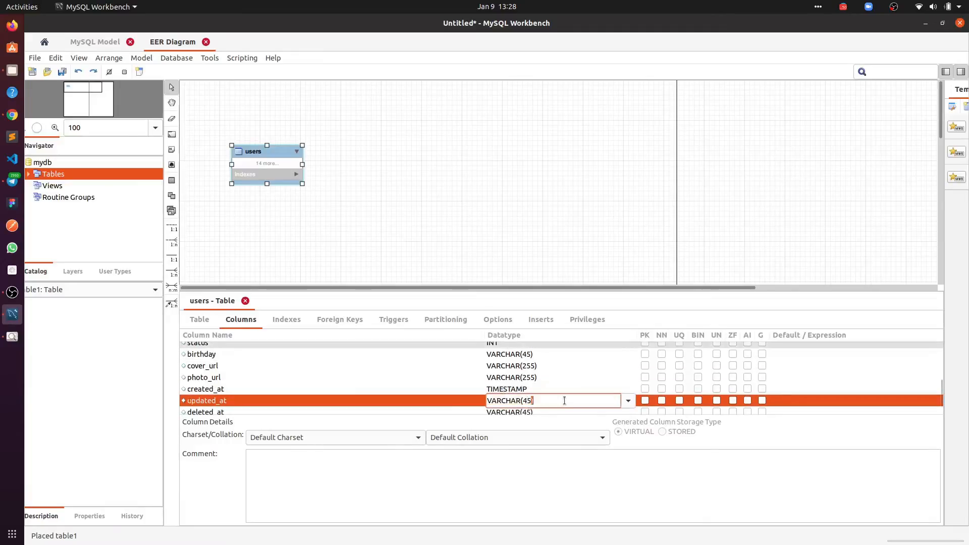
text(TIMESTAMP())
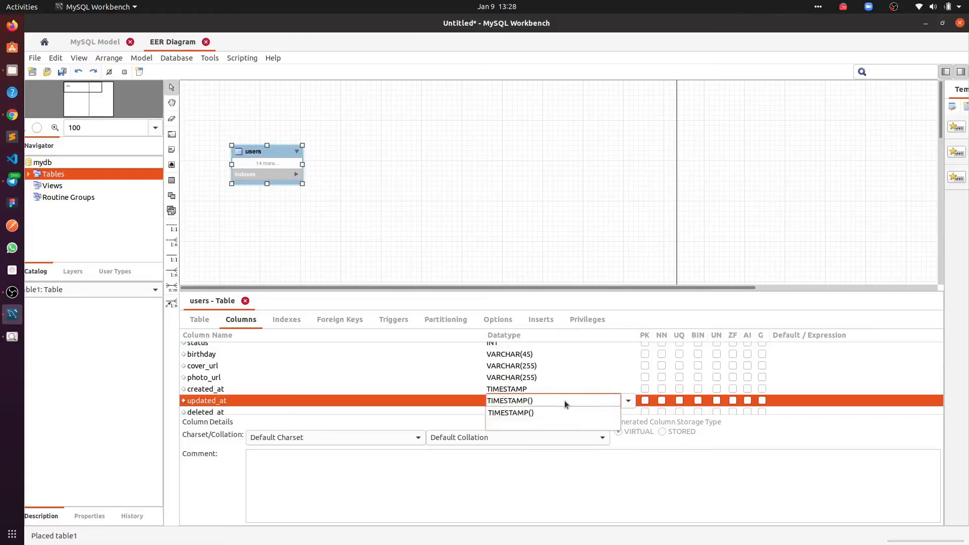
key(BackSpace)
key(BackSpace)
key(Return)
- Set the deleted_at column's datatype in the users table to TIMESTAMP
click(535, 412)
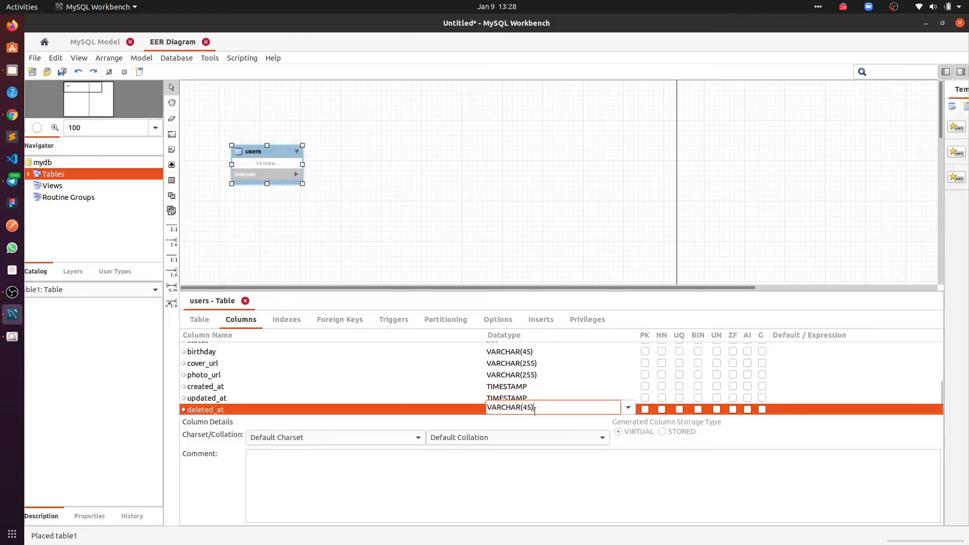
triple_click(534, 411)
text(T)
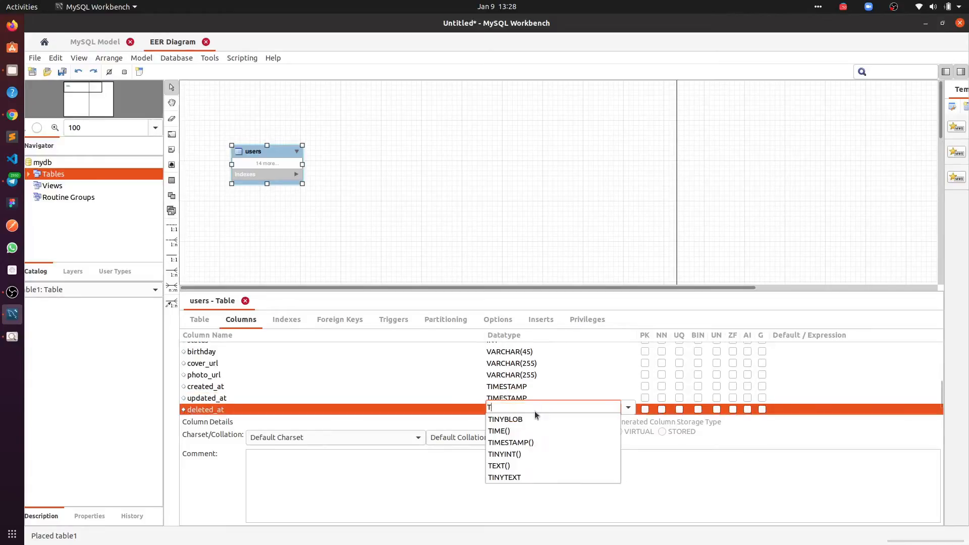
text(IMESTAMP()
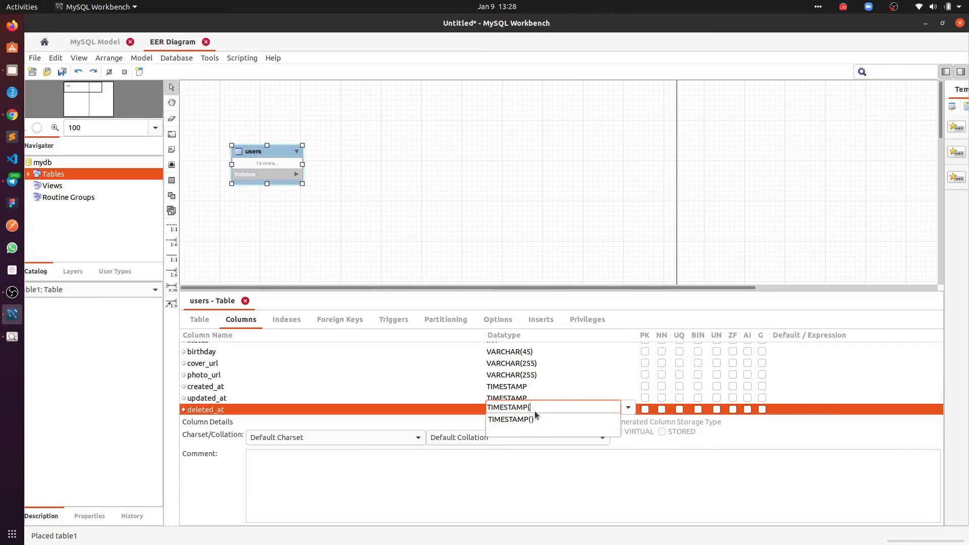
key(Return)
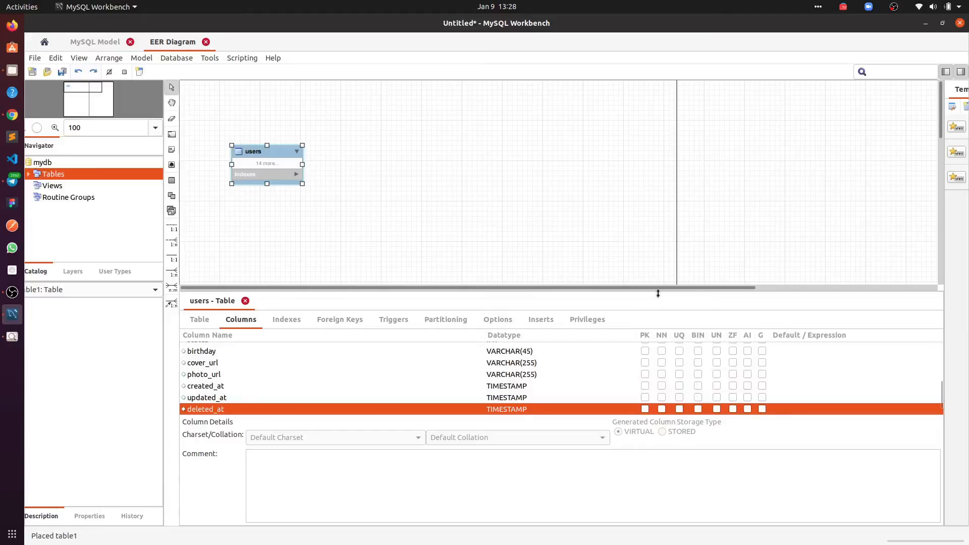
- Set the birthday column's datatype in the users table to DATE
drag(658, 293, 656, 234)
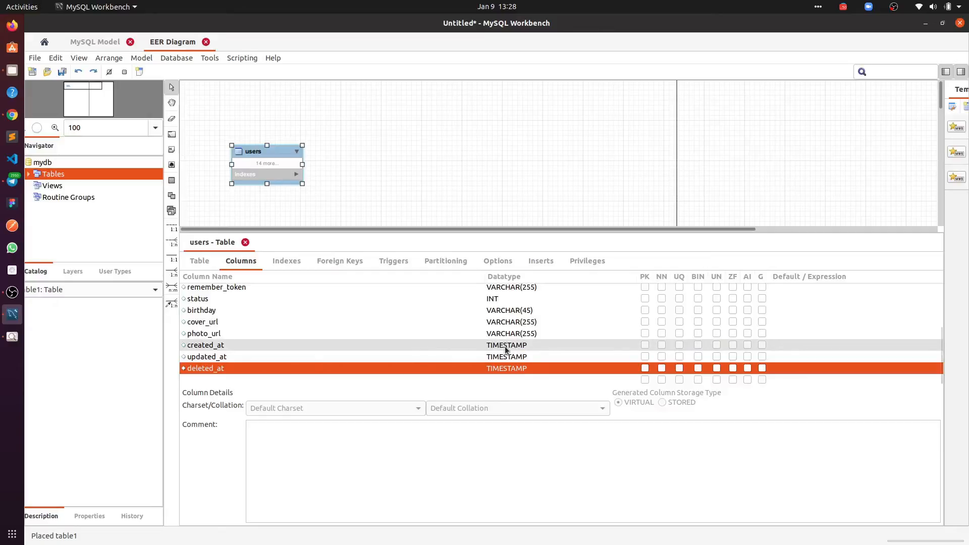
scroll(504, 346, up, 1)
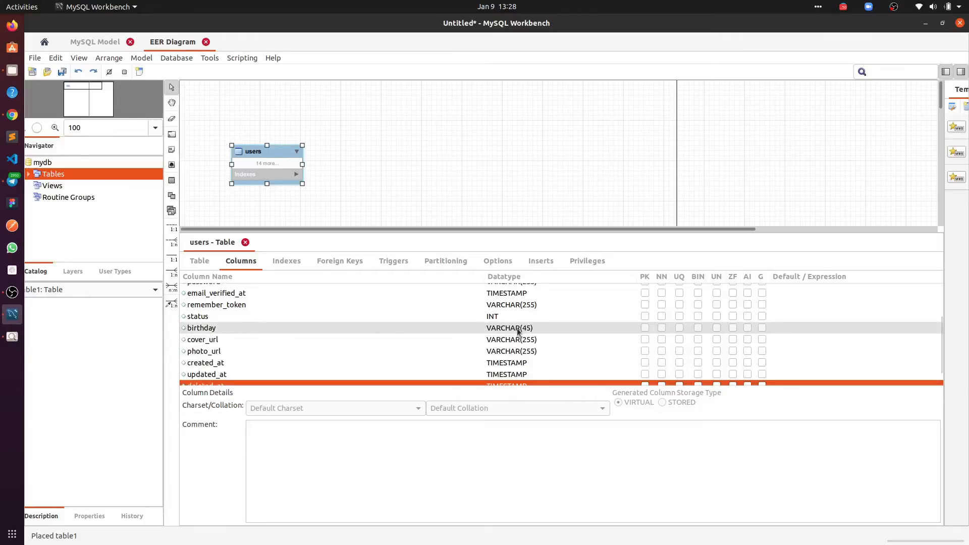
double_click(516, 328)
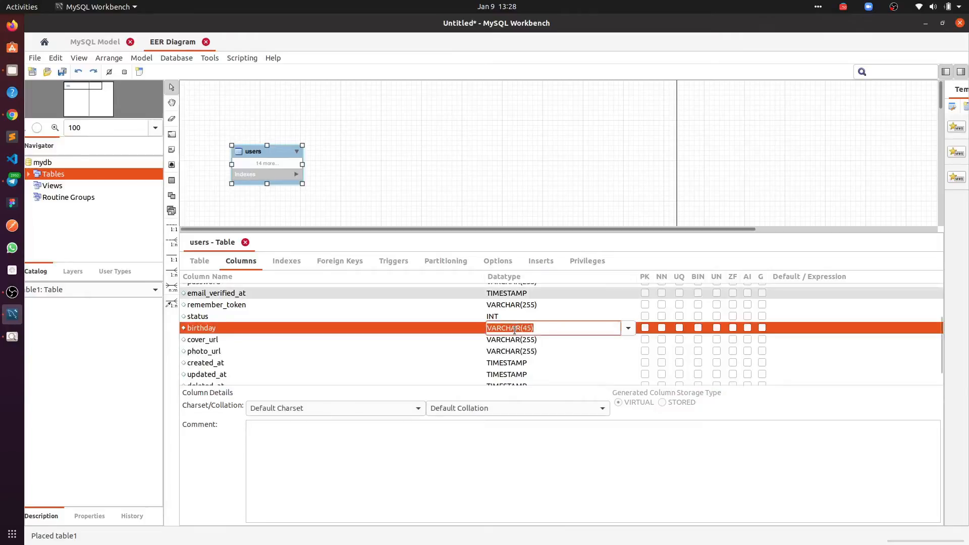
text(DTAe==)
key(BackSpace)
key(BackSpace)
key(BackSpace)
key(BackSpace)
key(BackSpace)
text(AT)
key(Return)
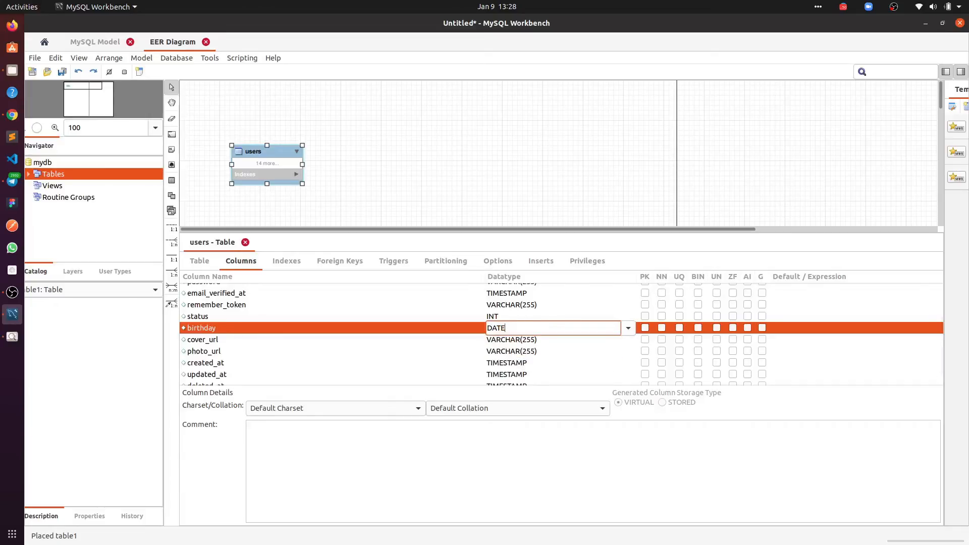
click(546, 313)
scroll(419, 316, down, 1)
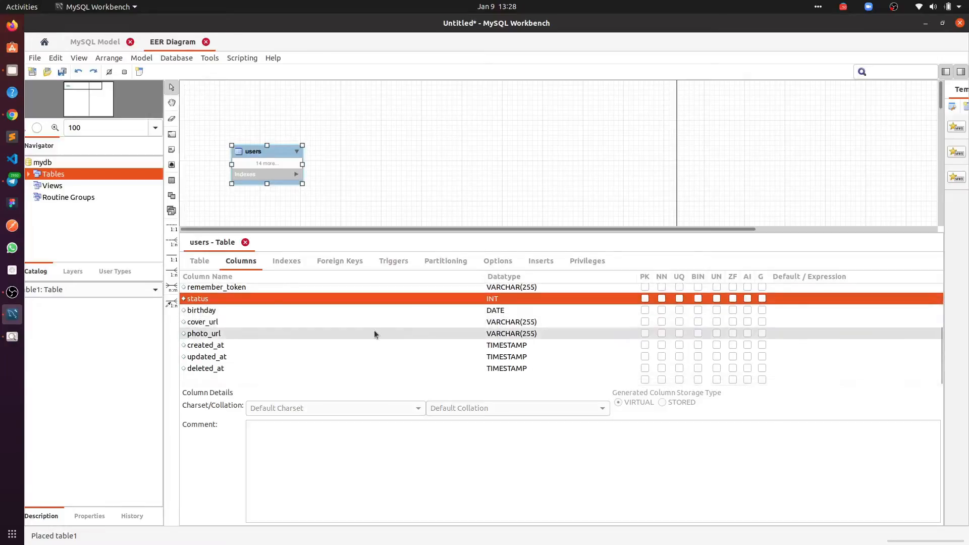
- Enlarge the users table on the diagram until all its columns fit, and shift it slightly right and down
scroll(385, 332, up, 3)
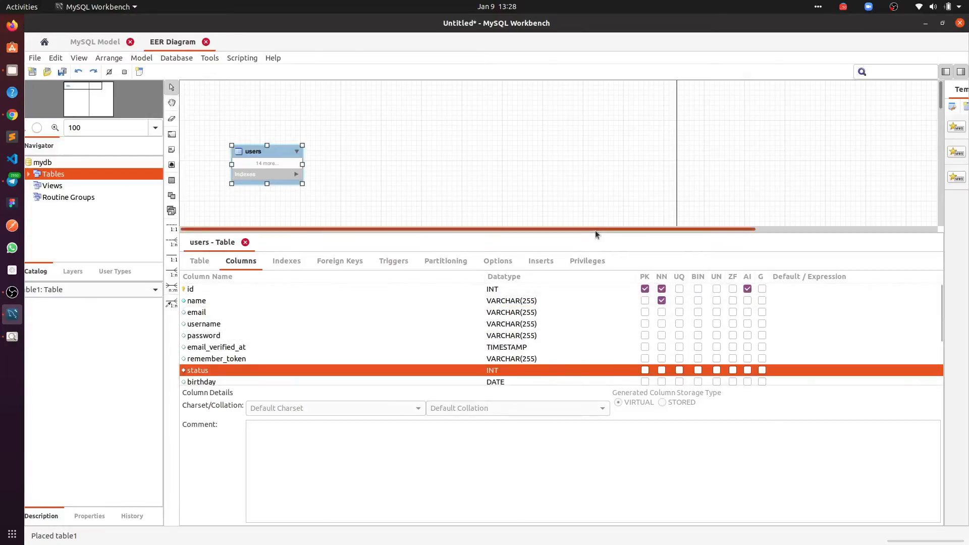
drag(594, 233, 595, 319)
drag(305, 184, 329, 242)
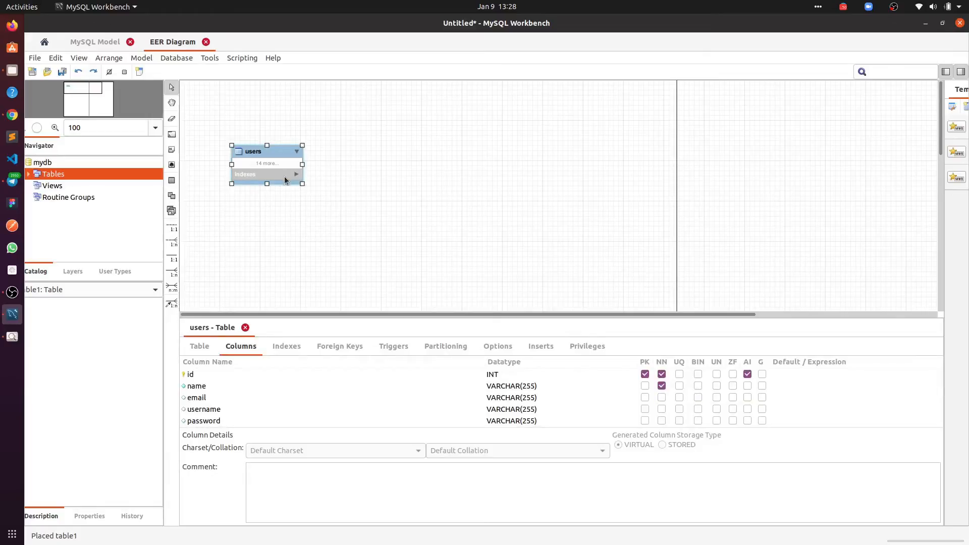
drag(301, 186, 380, 280)
drag(383, 322, 335, 283)
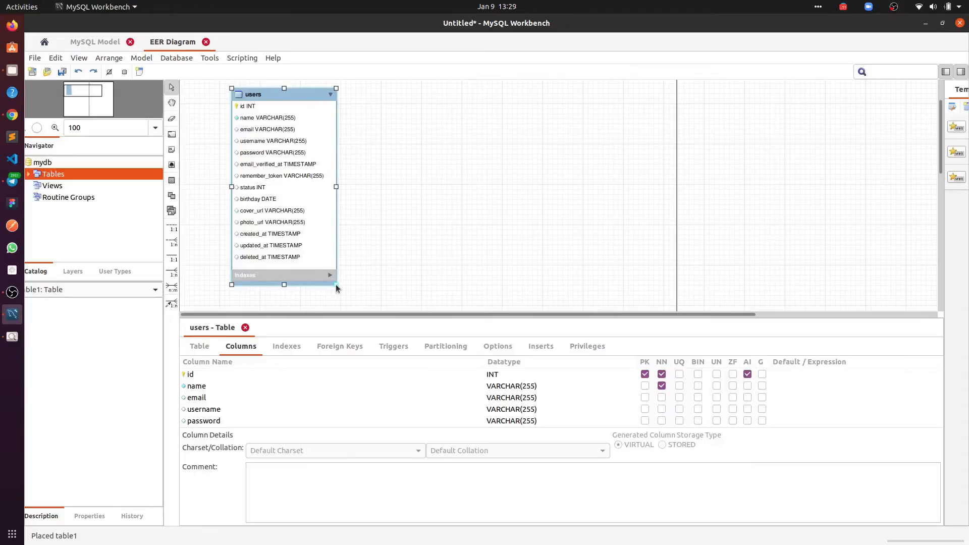
drag(697, 320, 697, 389)
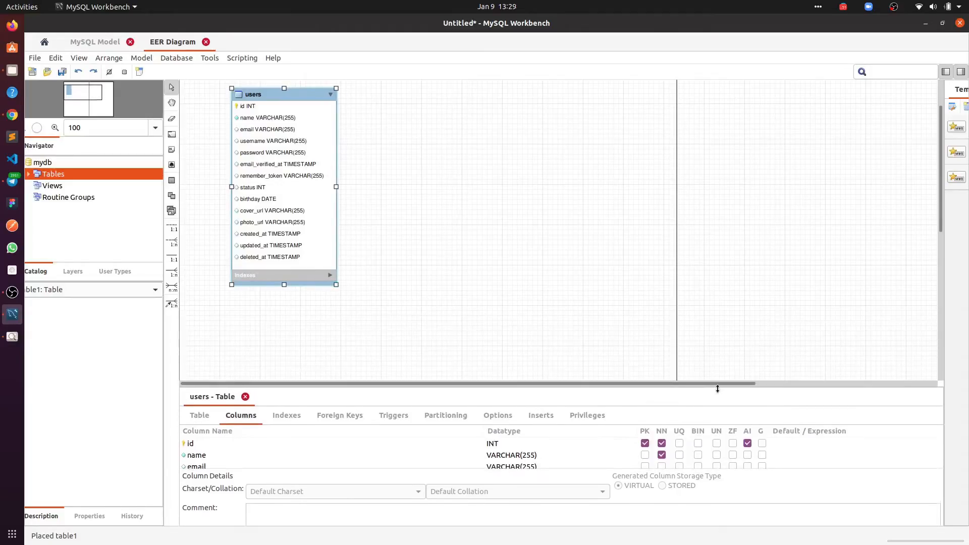
drag(317, 98, 351, 112)
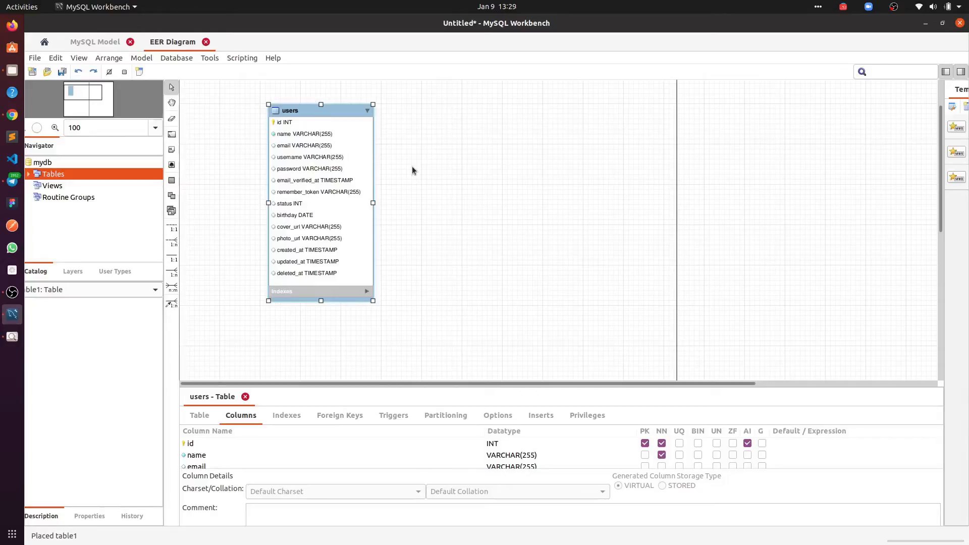
- Place a new table on the diagram to the right of the users table, level with its header
click(170, 181)
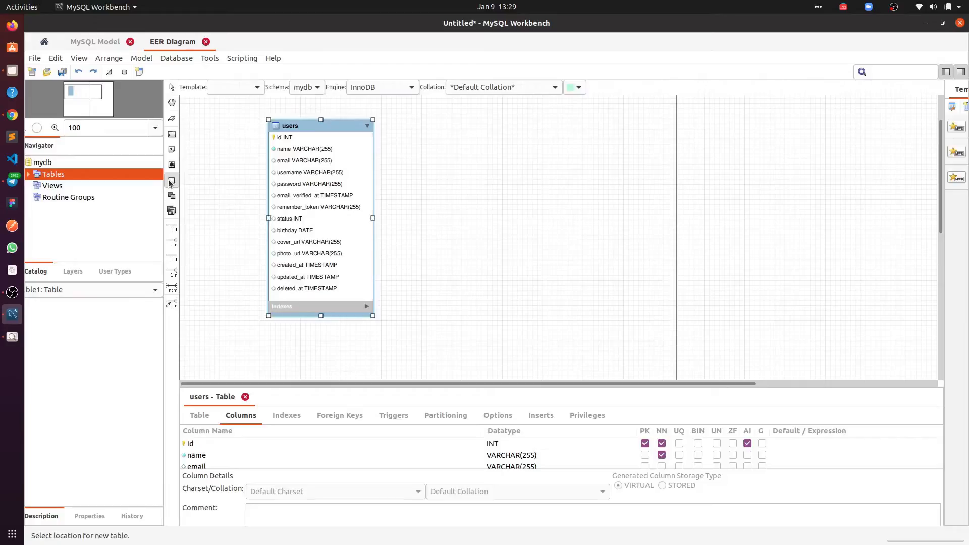
click(480, 163)
drag(476, 154, 493, 117)
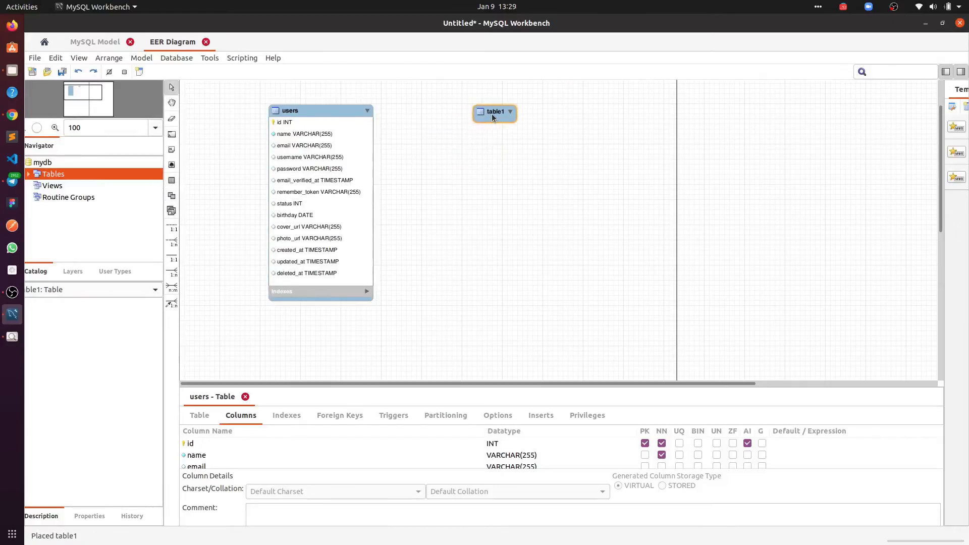
- Rename the new table beside users as posts
double_click(494, 115)
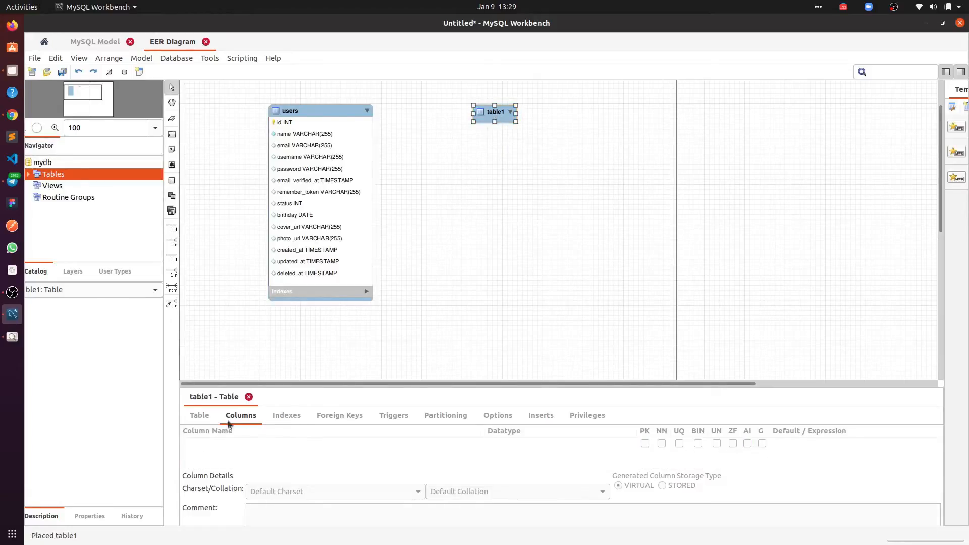
click(199, 415)
click(359, 436)
double_click(359, 436)
text(posts)
key(Return)
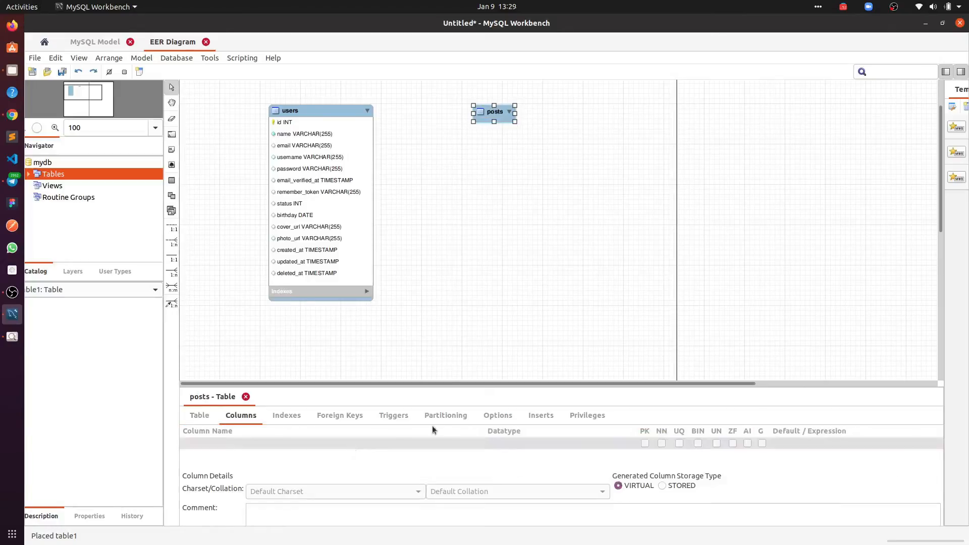
- Add an id column to the posts table as an auto-incrementing, not-null INT primary key
drag(619, 387, 620, 338)
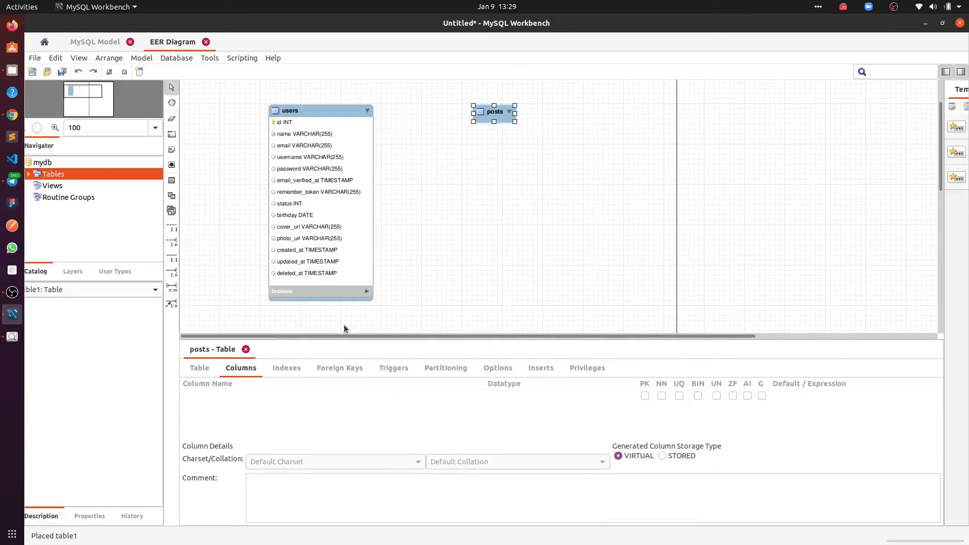
click(206, 370)
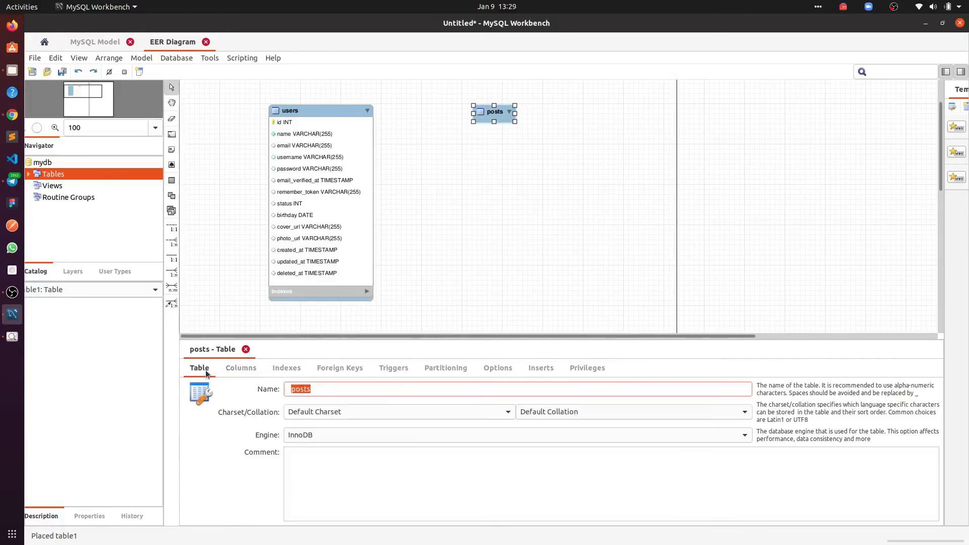
click(248, 371)
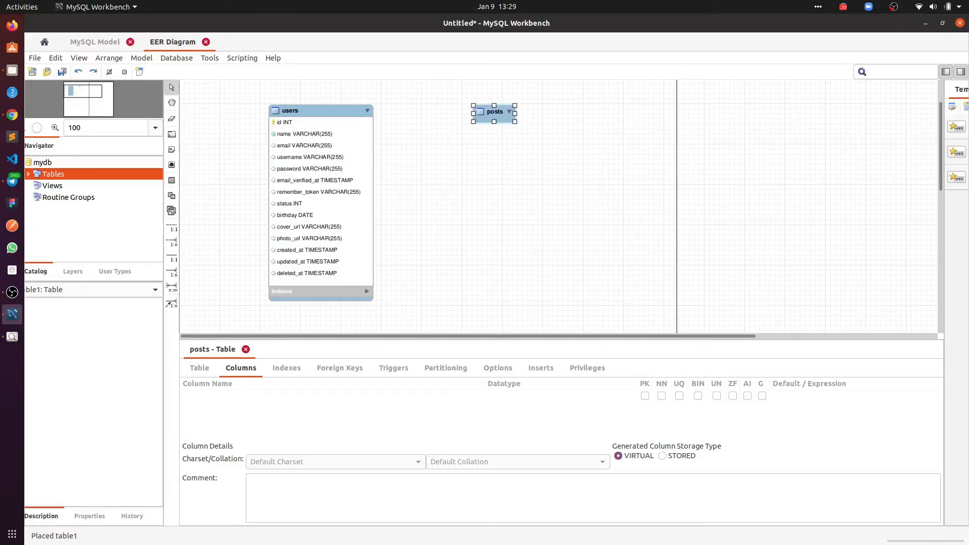
click(0, 150)
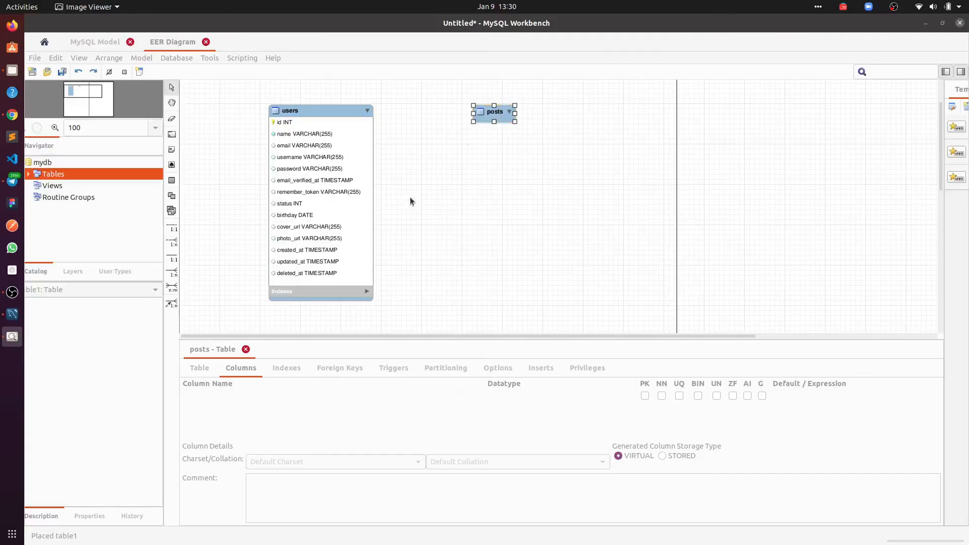
click(220, 396)
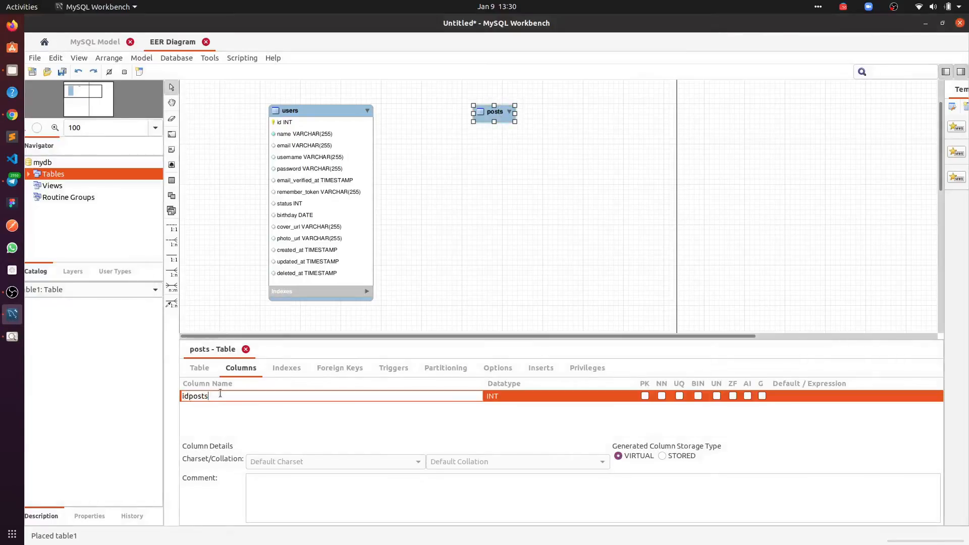
text(id)
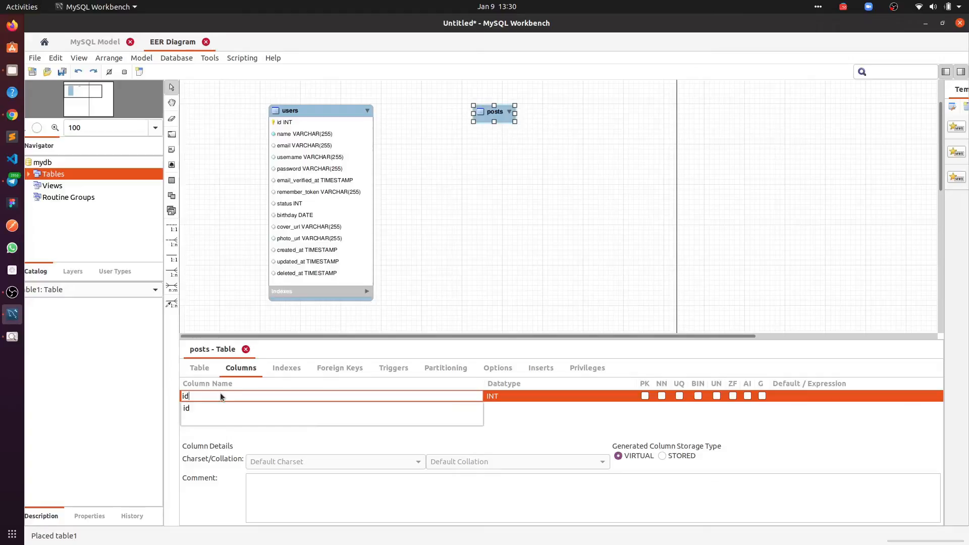
key(Return)
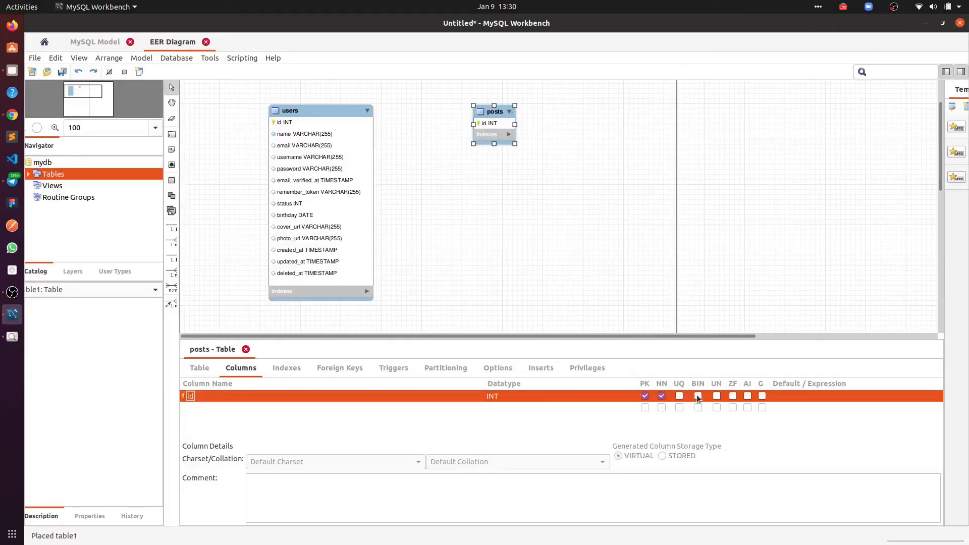
click(748, 395)
- Add a post_type column below id in the posts table, with datatype INT
click(217, 407)
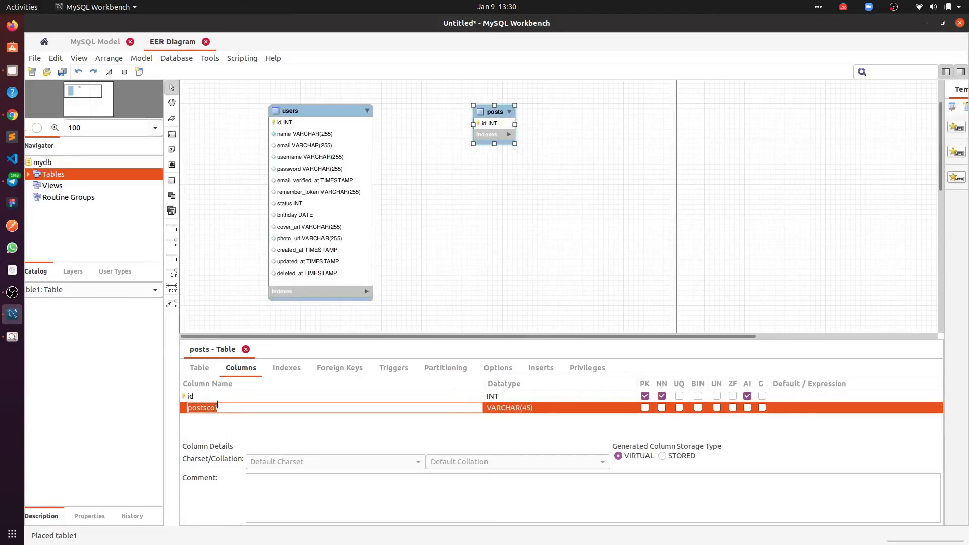
text(post)
text(_type)
key(Return)
click(512, 407)
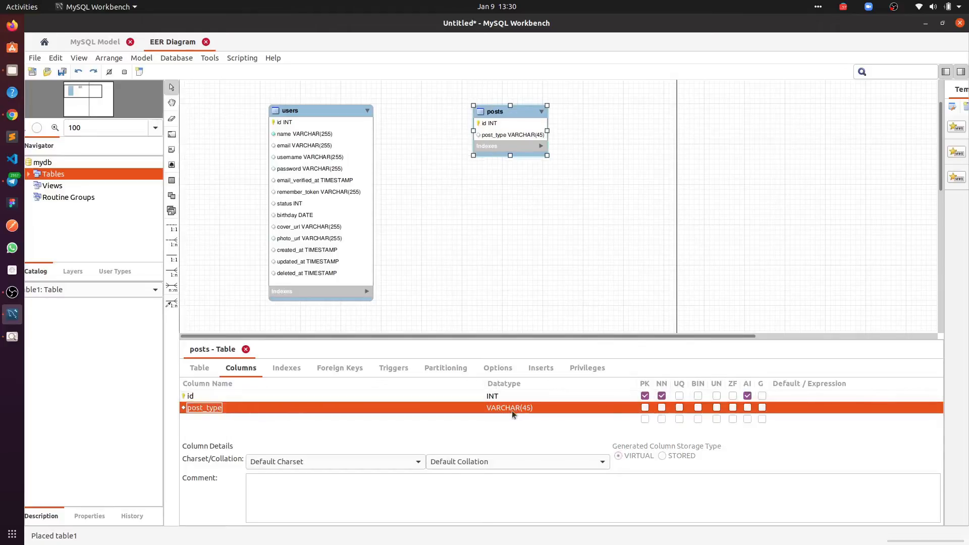
text(INT)
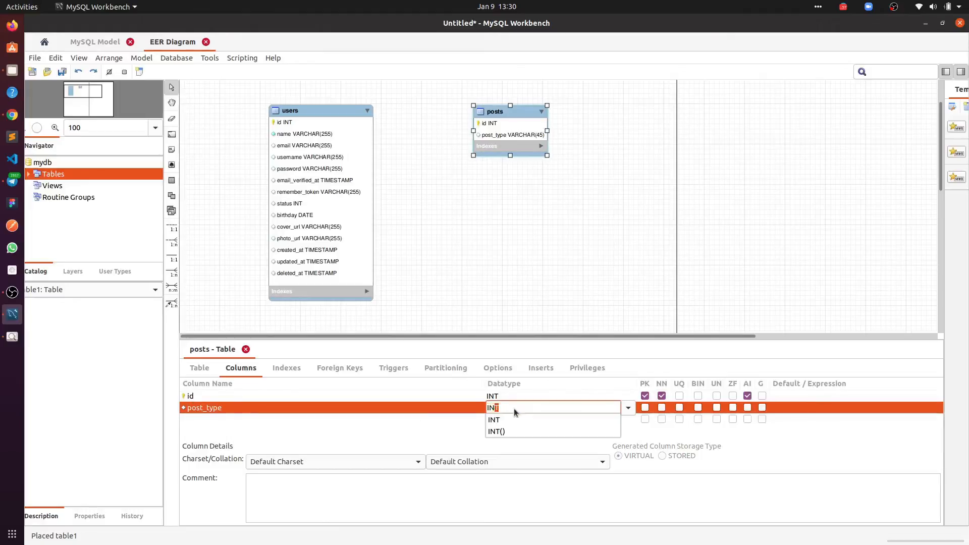
key(Return)
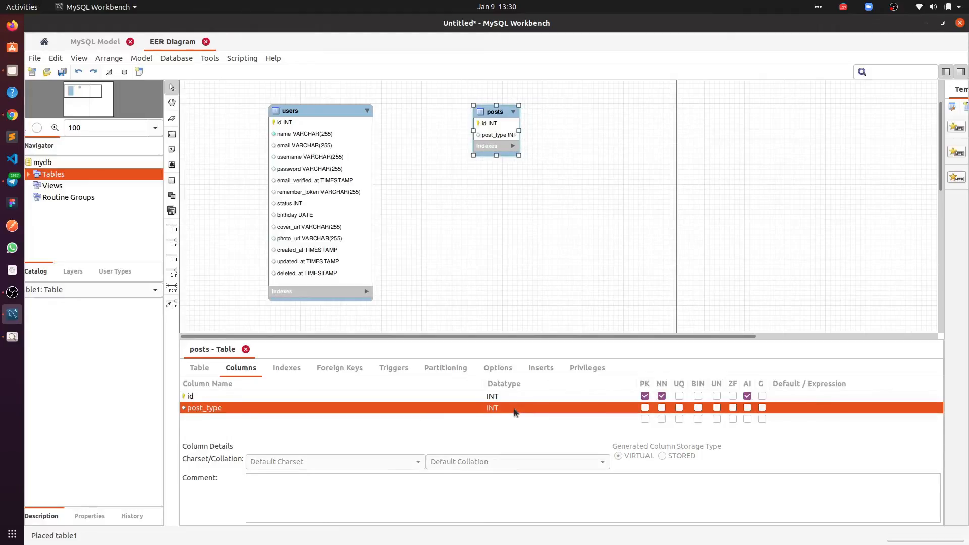
- Add a user_id column with datatype INT to the posts table, and mark both post_type and user_id as not null
click(263, 423)
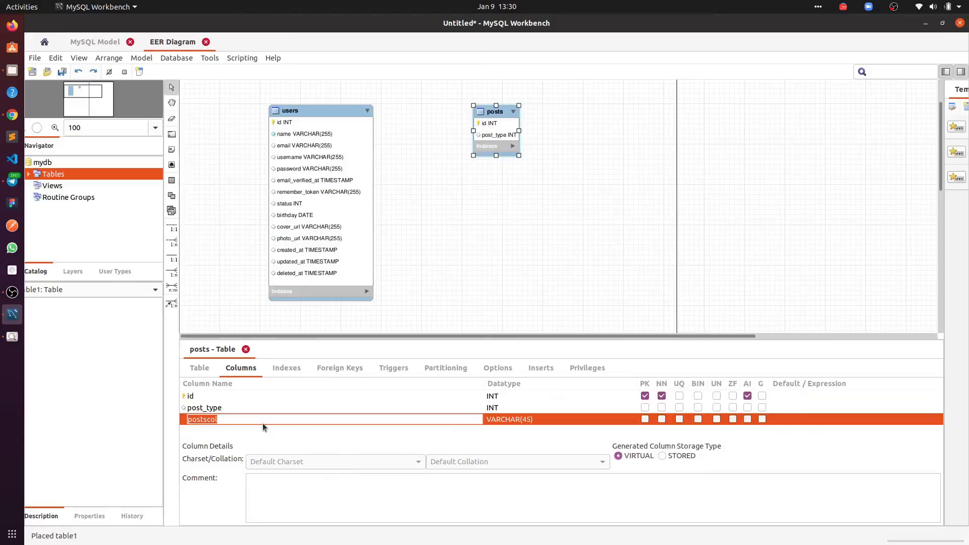
text(user_id)
key(Return)
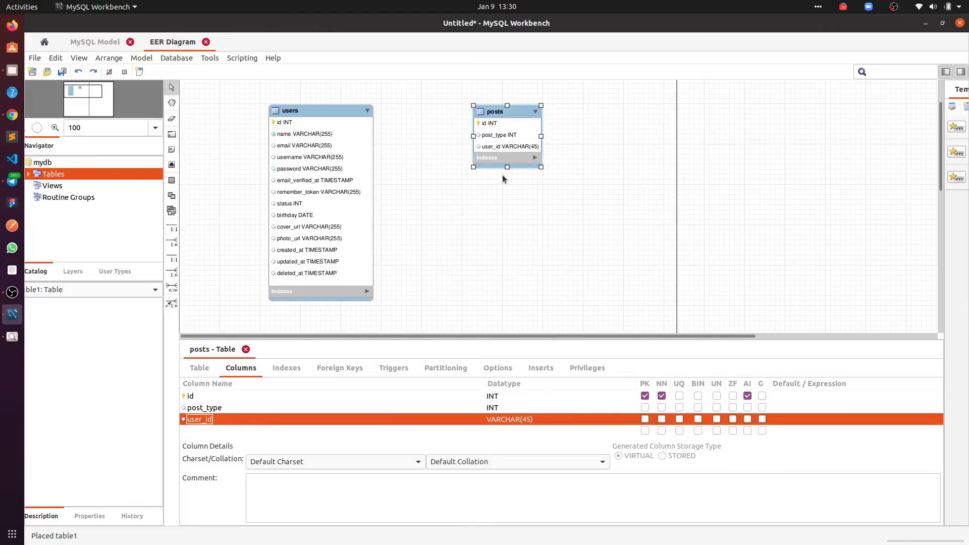
click(514, 418)
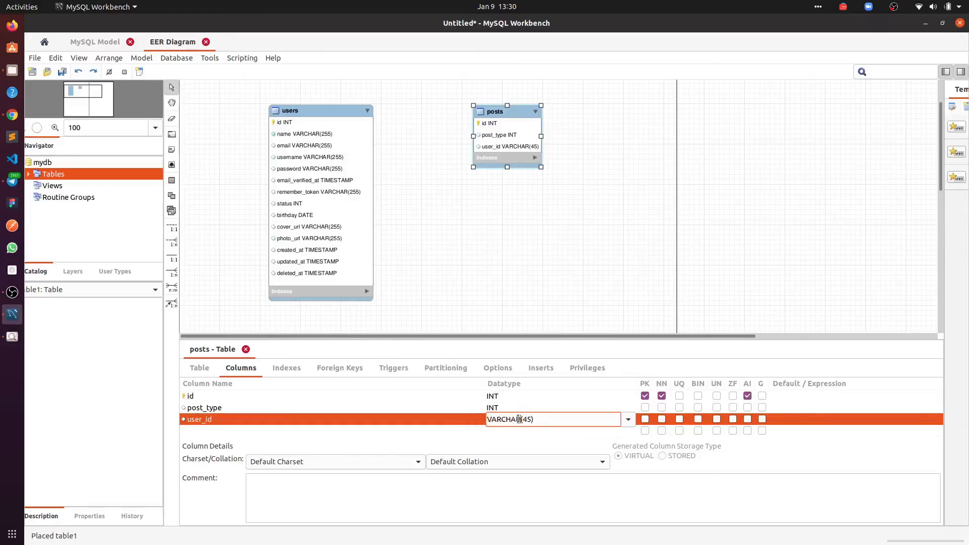
text(INT)
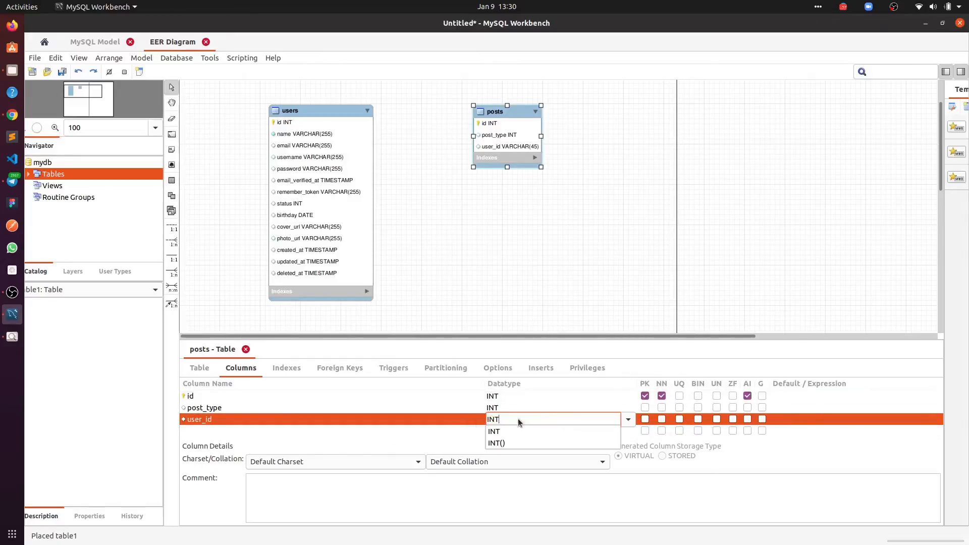
key(Return)
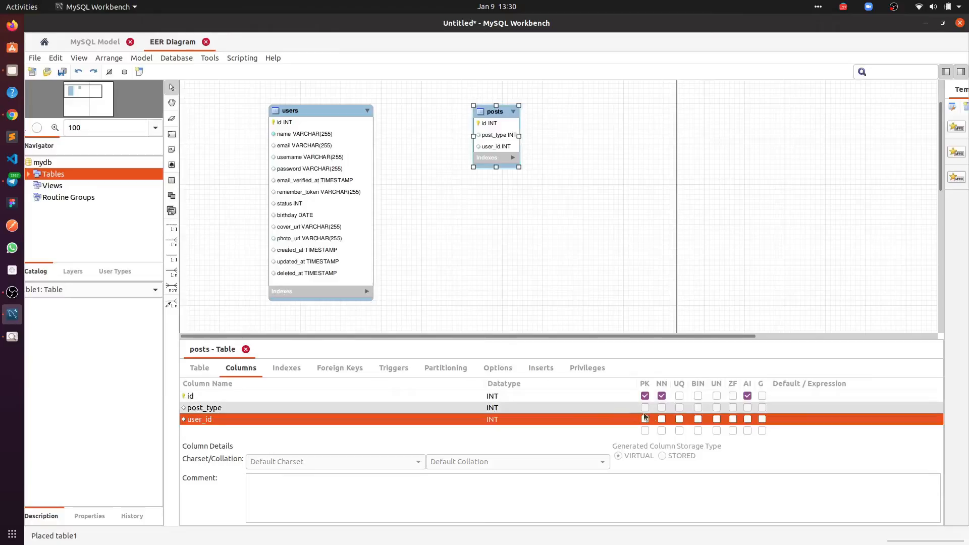
click(660, 408)
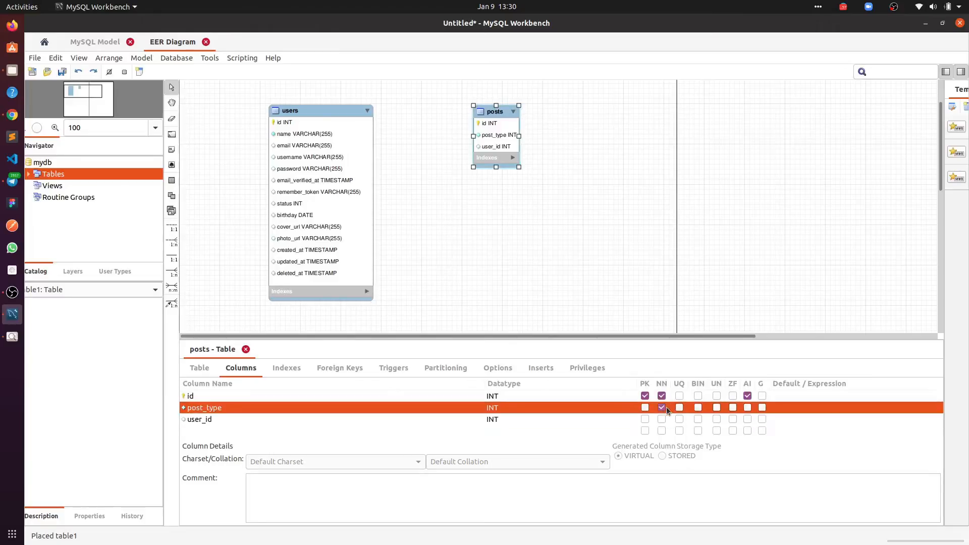
click(661, 419)
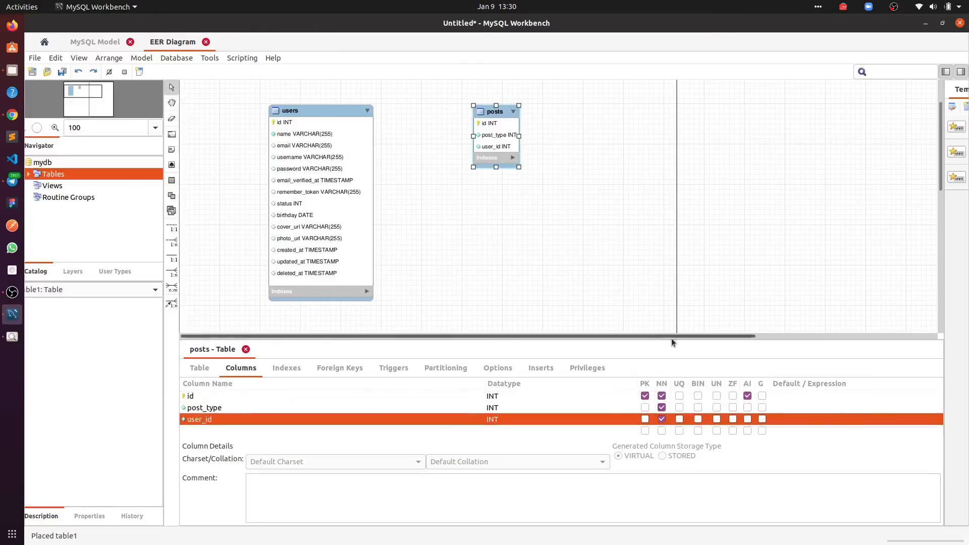
- Add a post column below user_id in the posts table, with datatype TEXT
drag(671, 342, 672, 279)
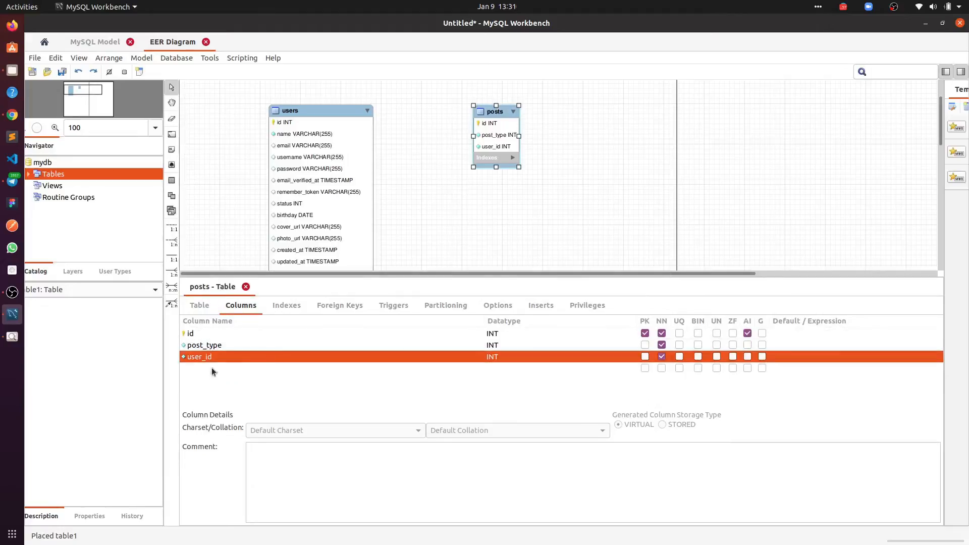
click(217, 367)
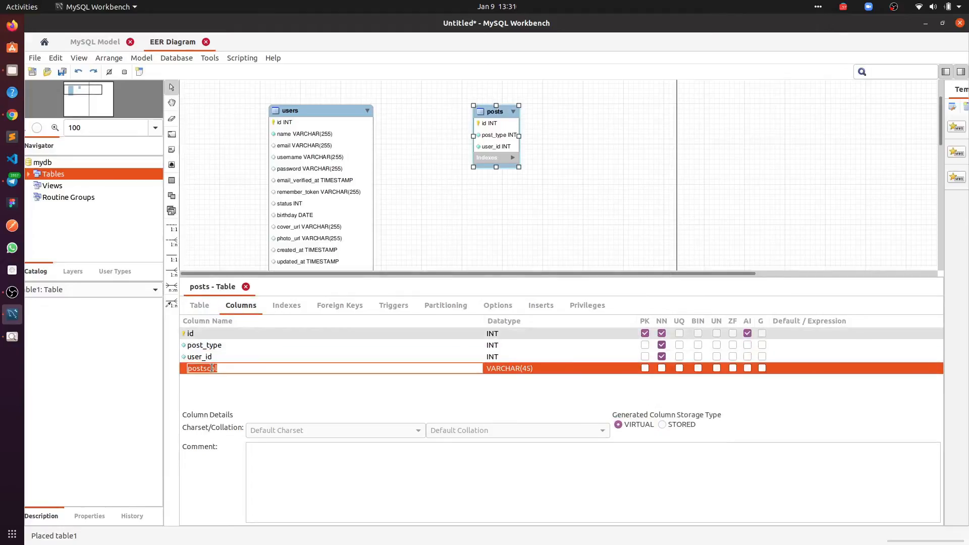
text(post)
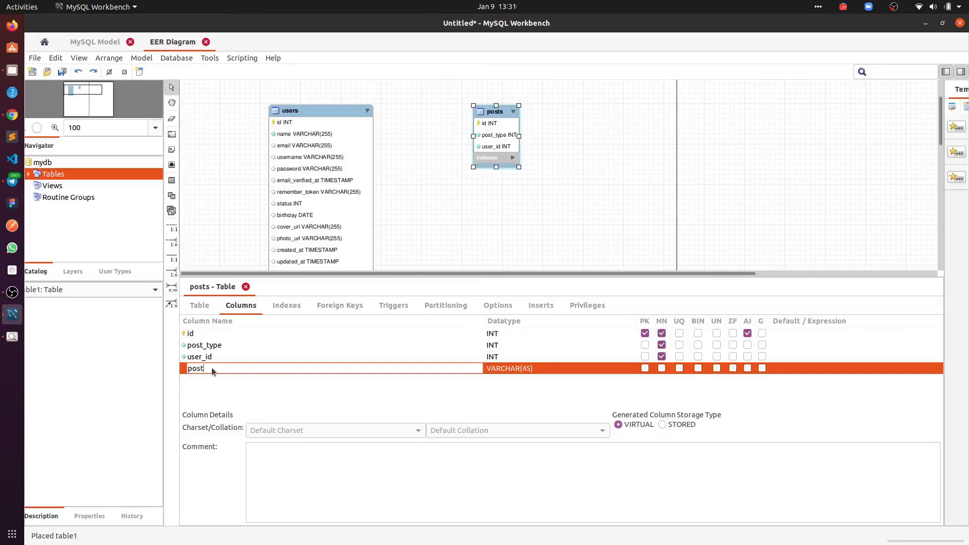
key(Return)
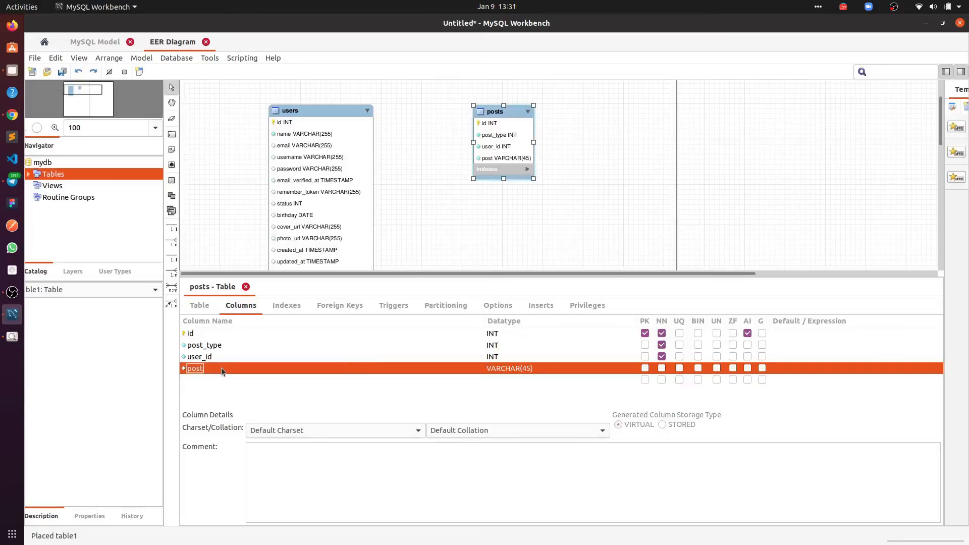
click(509, 368)
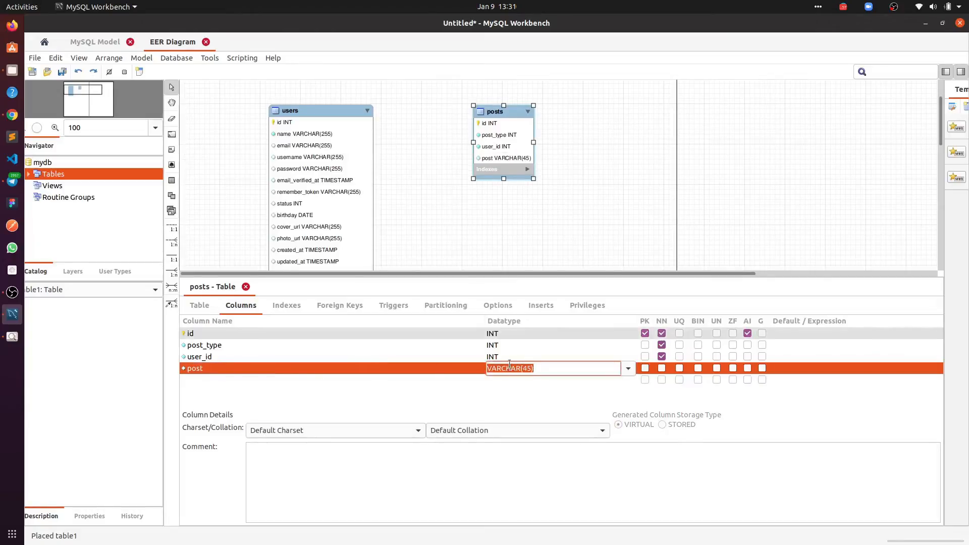
text(TEXT)
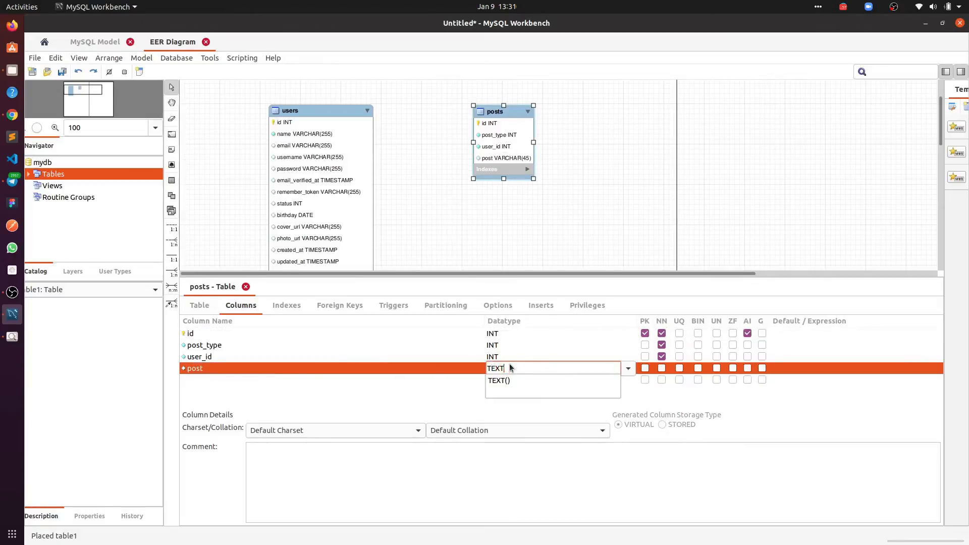
key(Return)
- Add an image_url column below post in the posts table
click(218, 378)
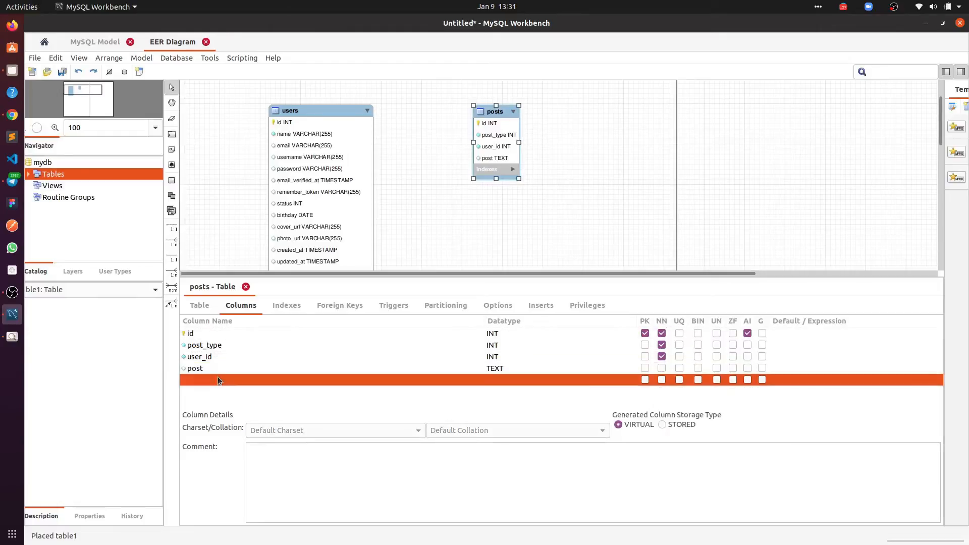
click(217, 377)
text(image_url)
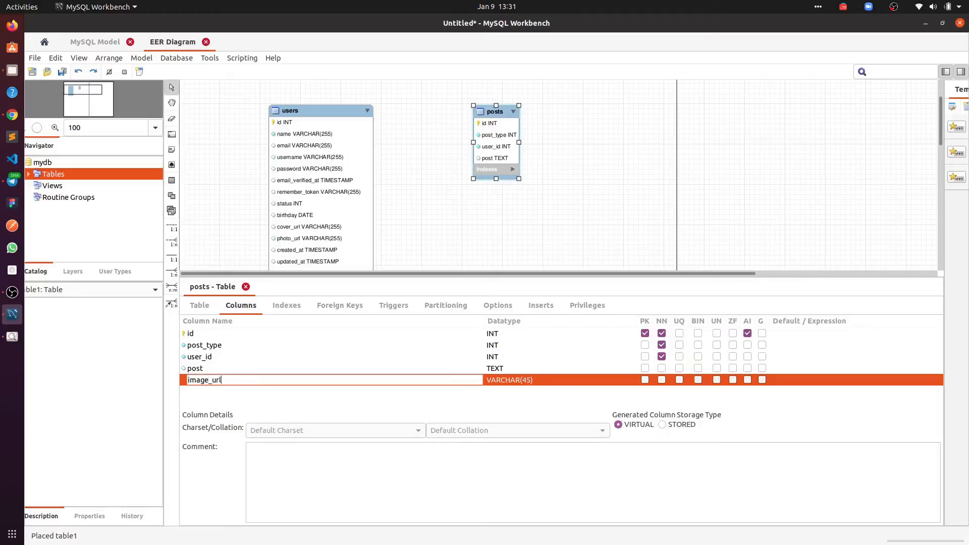
key(Return)
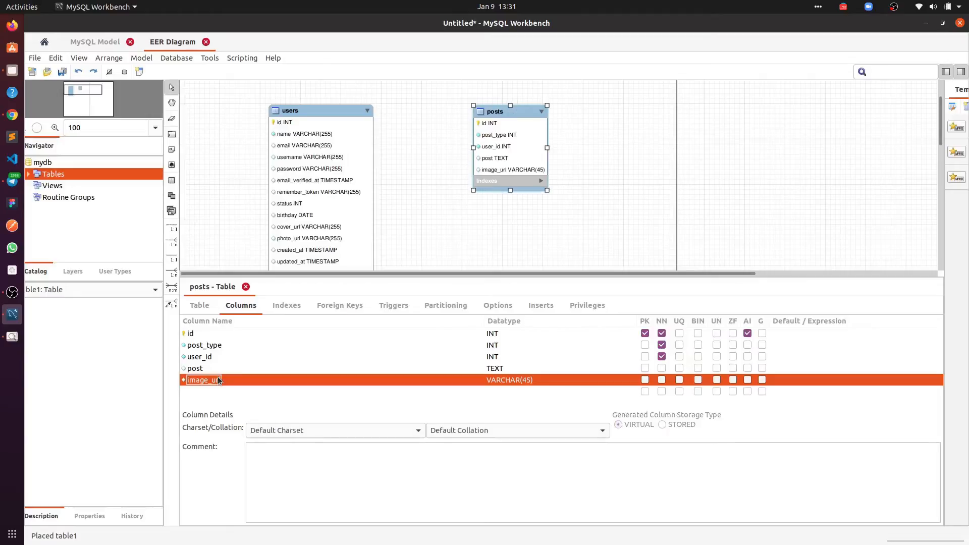
- Add created_at and updated_at columns below image_url in the posts table
click(217, 391)
text(created_at)
key(Return)
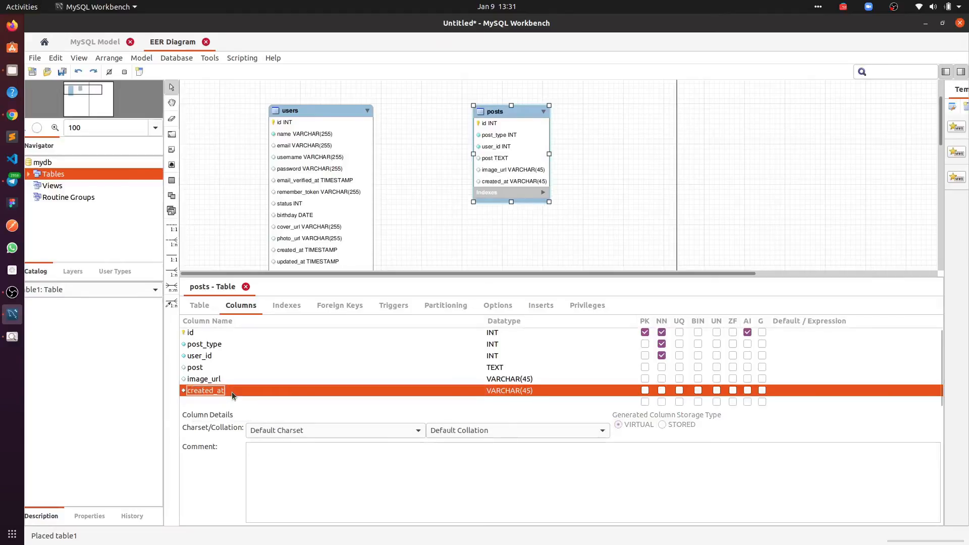
click(227, 402)
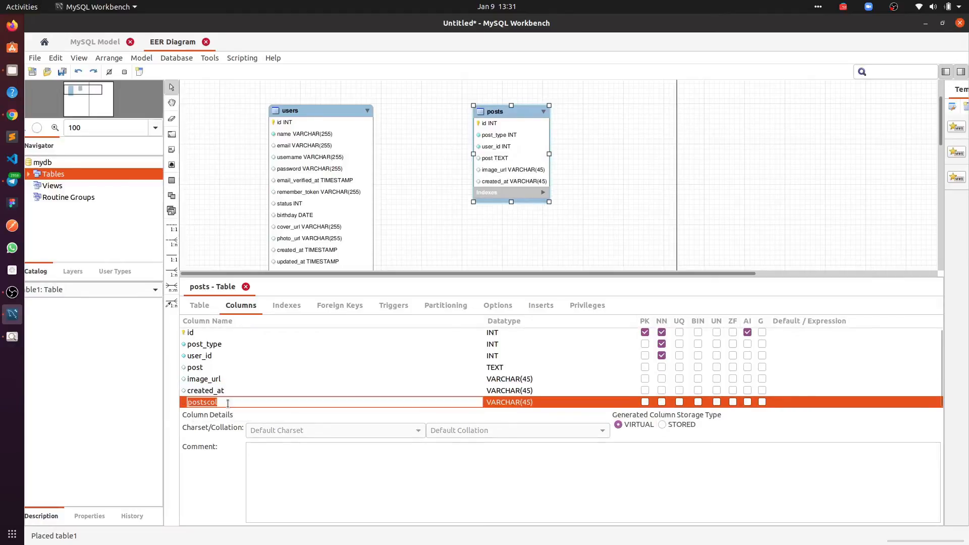
text(updated_at)
key(Return)
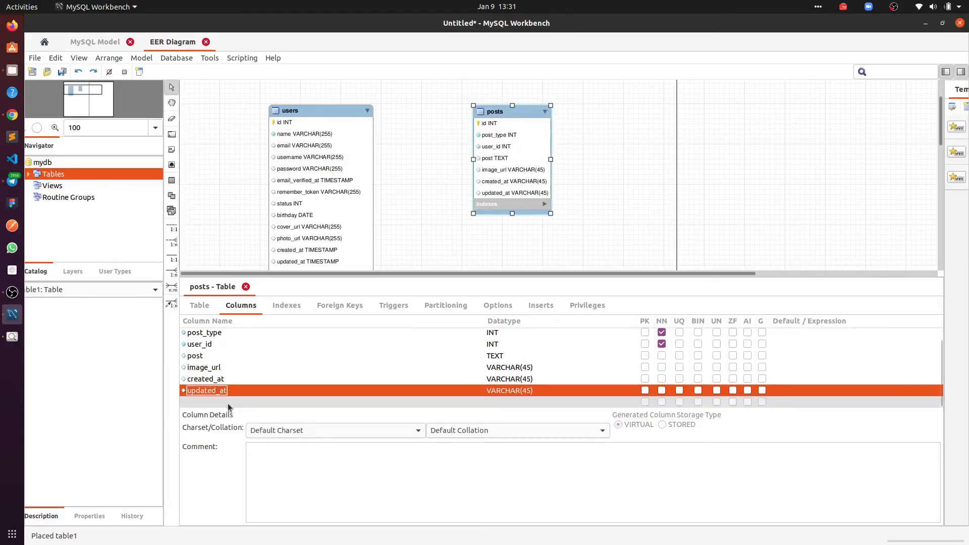
- Add a deleted_at column below updated_at in the posts table
click(227, 402)
text(detel)
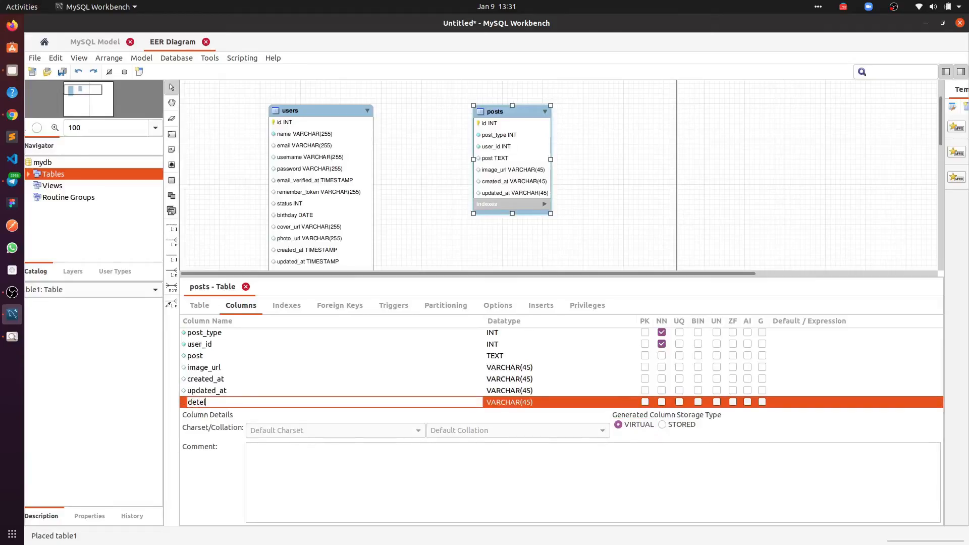
key(BackSpace)
key(BackSpace)
key(BackSpace)
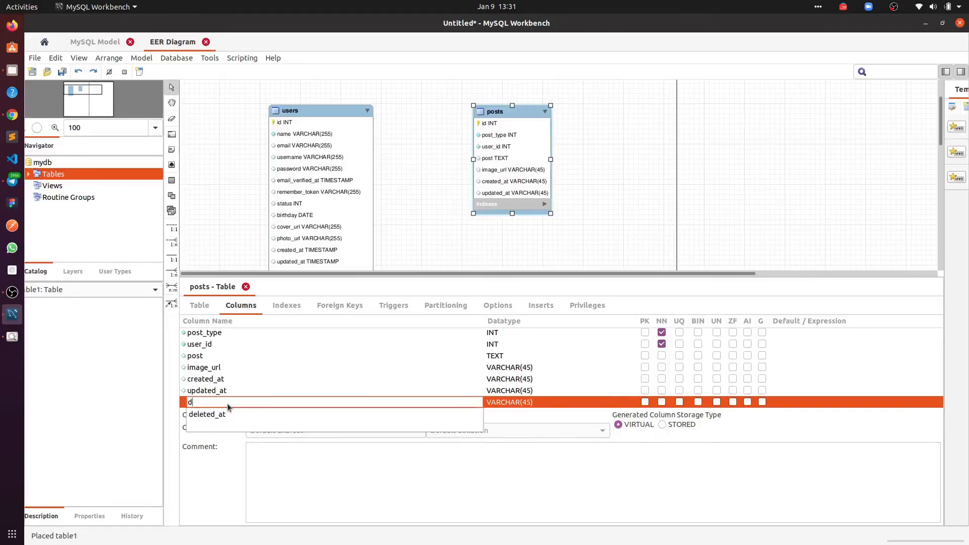
key(Down)
key(Return)
click(220, 413)
key(Return)
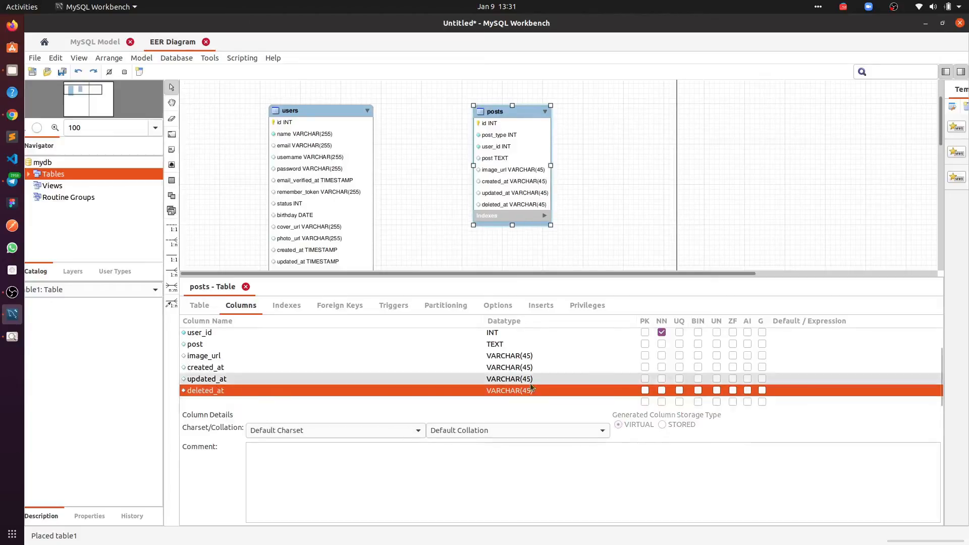
- Set the datatype of the posts table's deleted_at column to TIMESTAMP
double_click(504, 389)
key(ctrl+a)
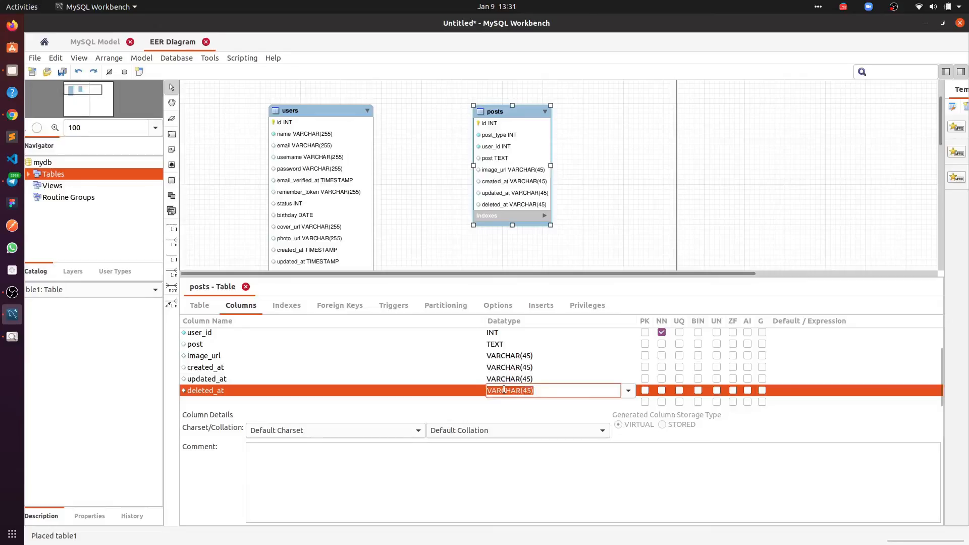
text(TIM)
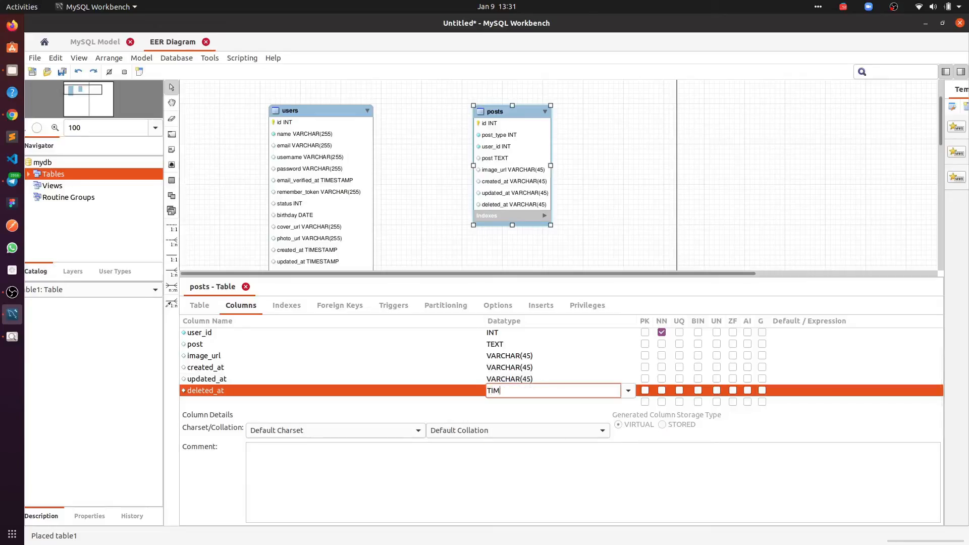
text(ESTAMP)
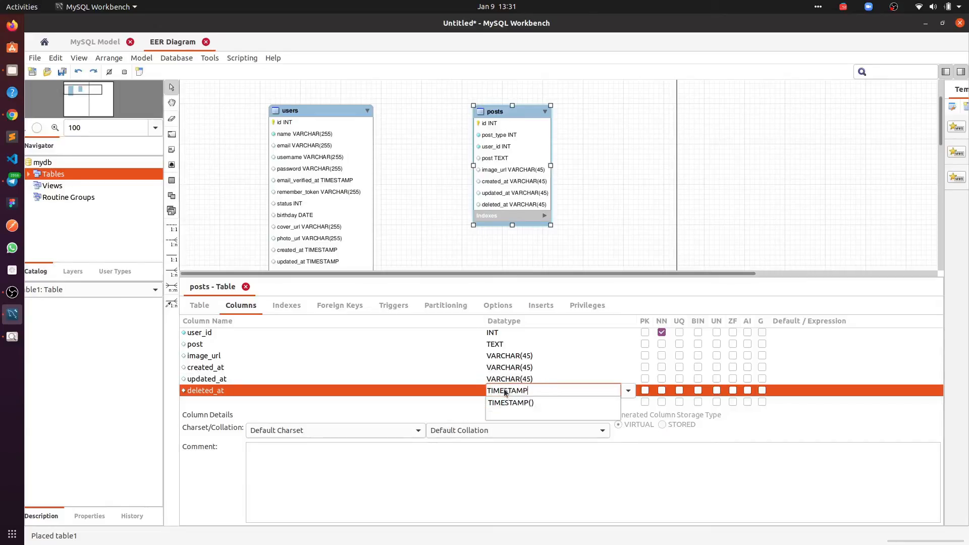
key(Return)
- Set the datatype of the posts table's updated_at column to TIMESTAMP
click(539, 379)
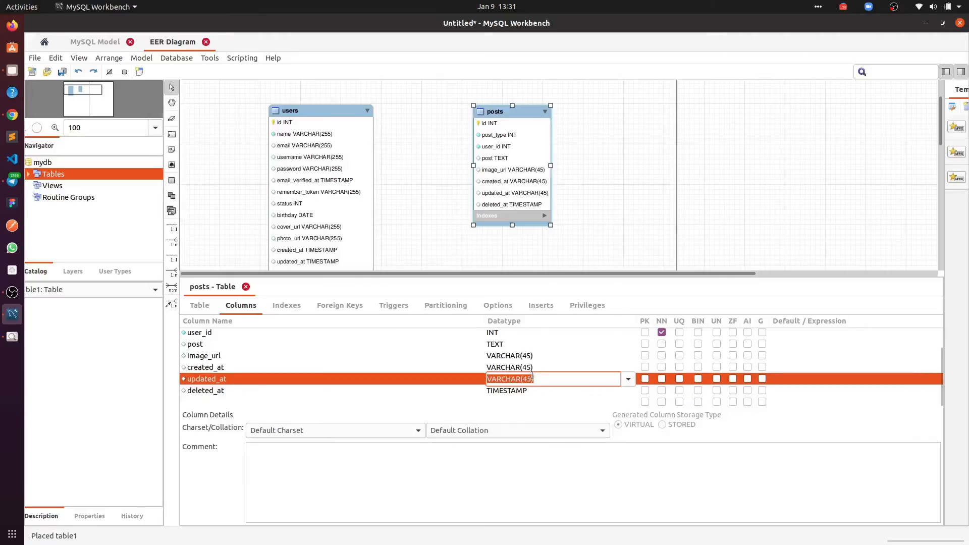
click(538, 376)
key(ctrl+a)
text(T)
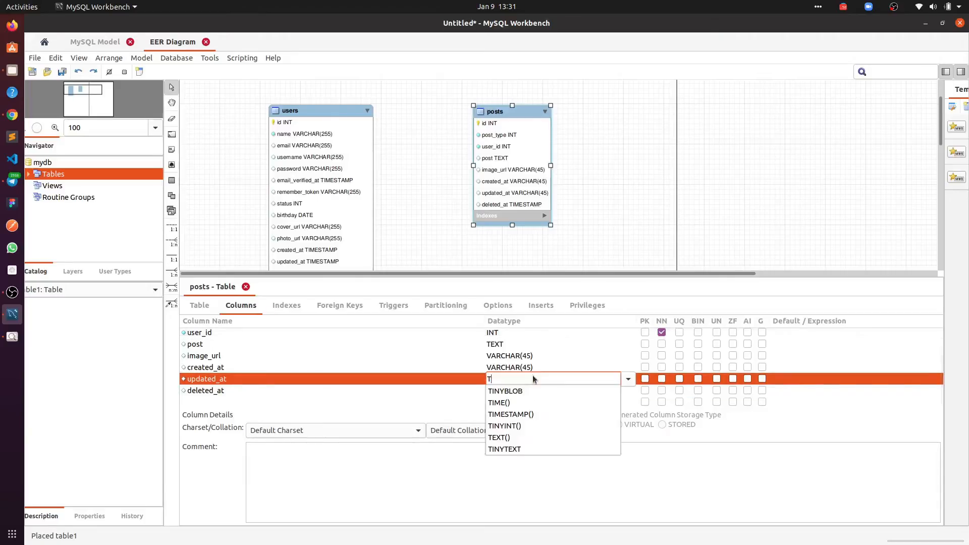
text(IMESTAMP())
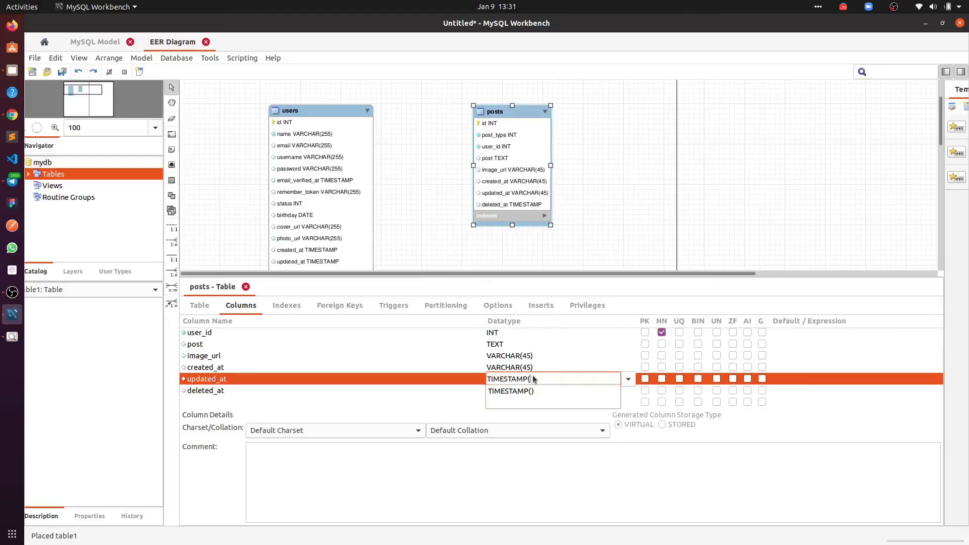
key(Return)
- Set the datatype of the posts table's created_at column to TIMESTAMP
click(528, 367)
click(528, 367)
key(ctrl+a)
text(TIMESTAMP())
key(Return)
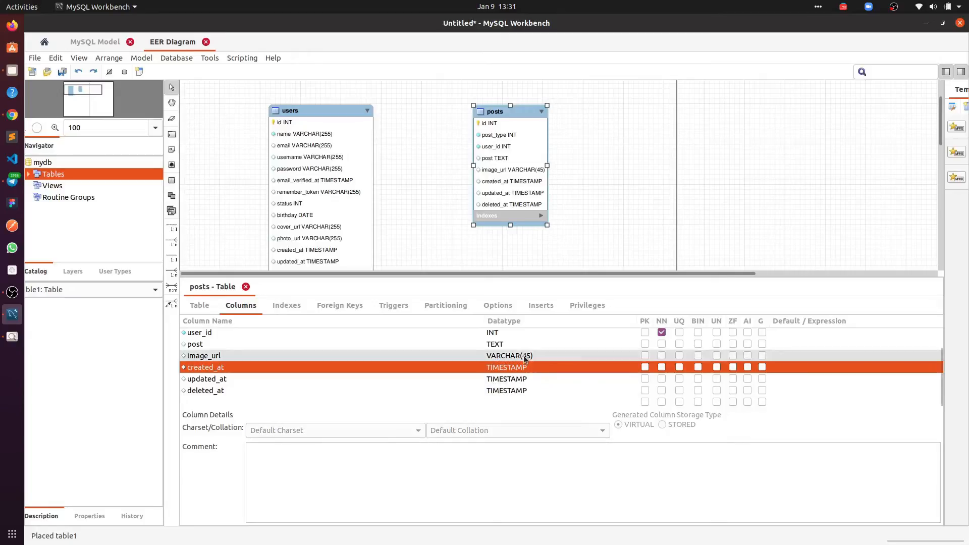
- Set the datatype of the posts table's image_url column to VARCHAR(255), and check over the table's column list
click(523, 357)
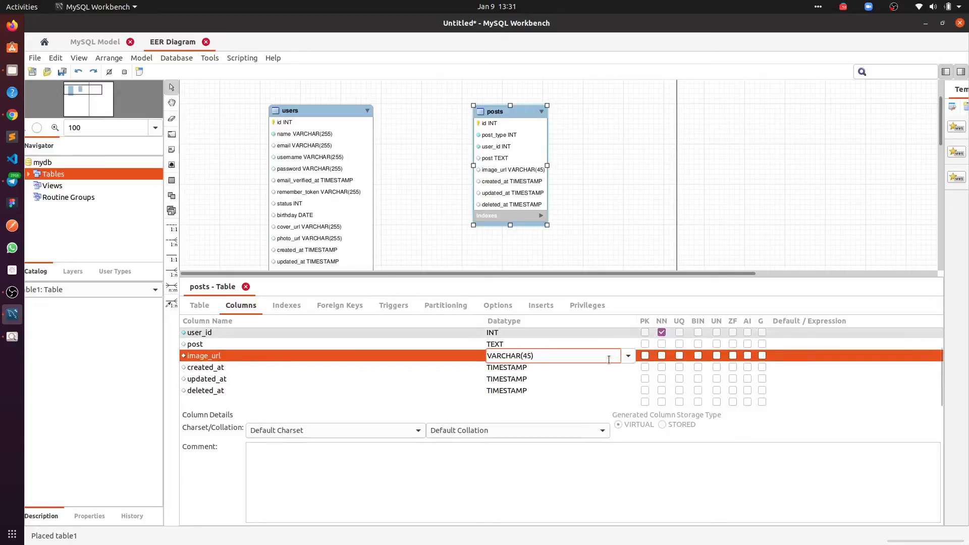
key(BackSpace)
text(25)
key(Return)
scroll(371, 358, up, 2)
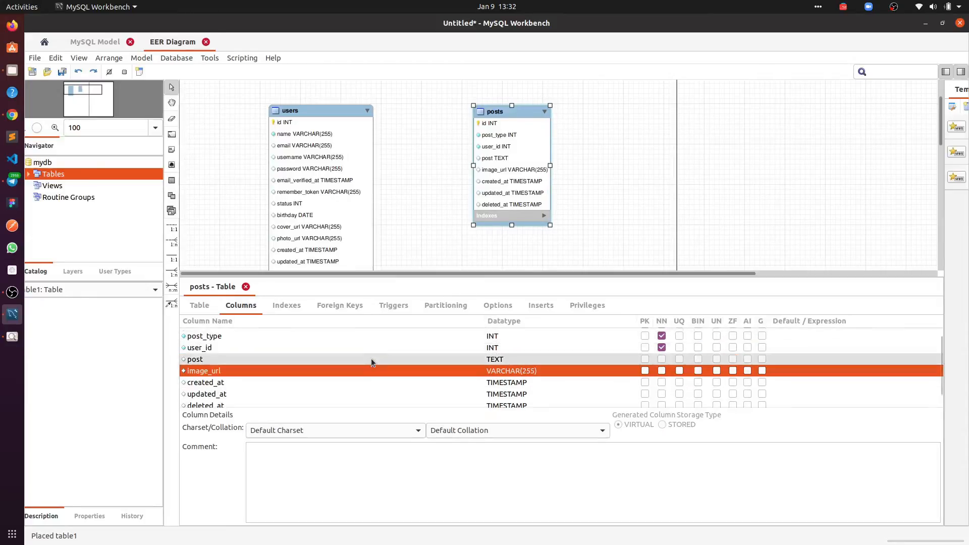
scroll(502, 383, down, 2)
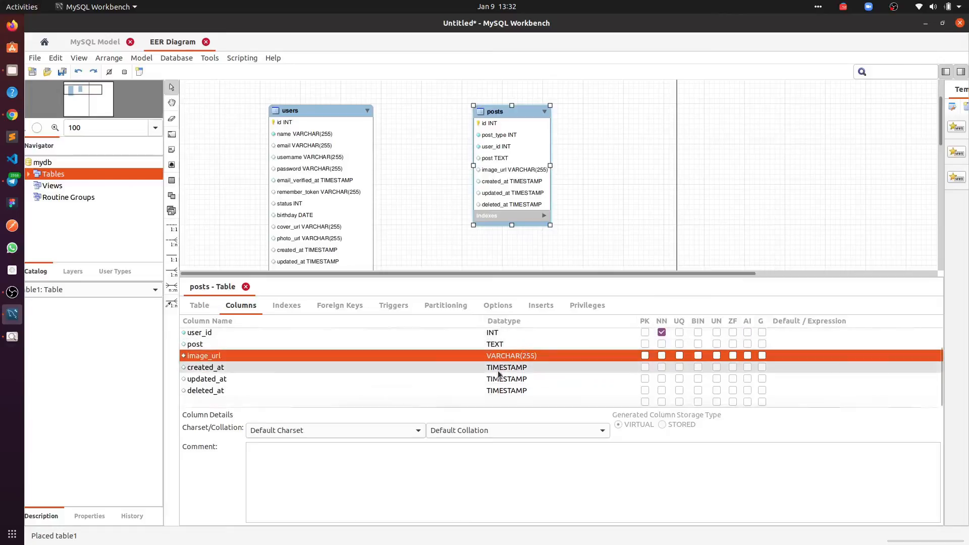
scroll(499, 401, up, 2)
- Move the users and posts tables slightly up and right with their headers level, and enlarge the posts table's box beyond its columns
drag(677, 277, 676, 317)
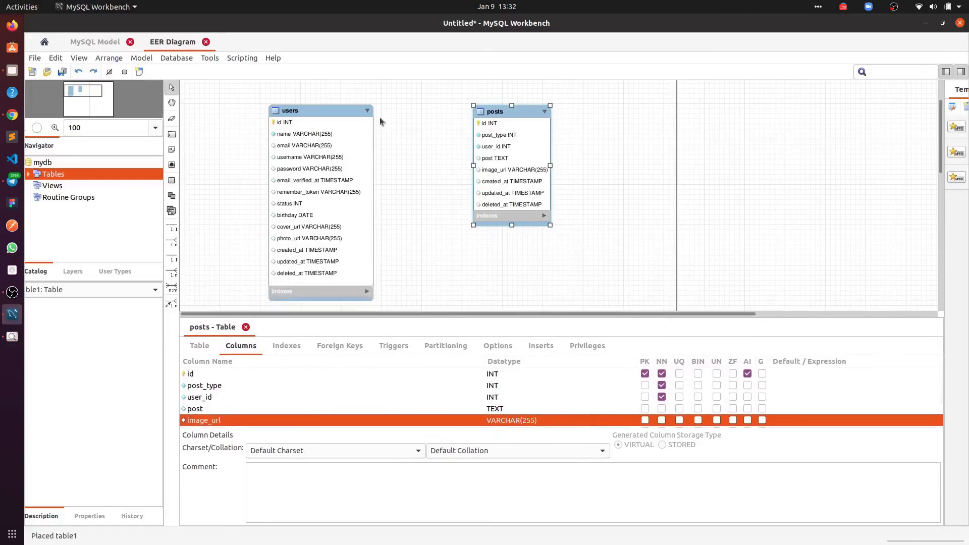
drag(344, 111, 366, 100)
mouse_move(522, 115)
mouse_down()
mouse_move(532, 107)
mouse_move(525, 100)
mouse_up()
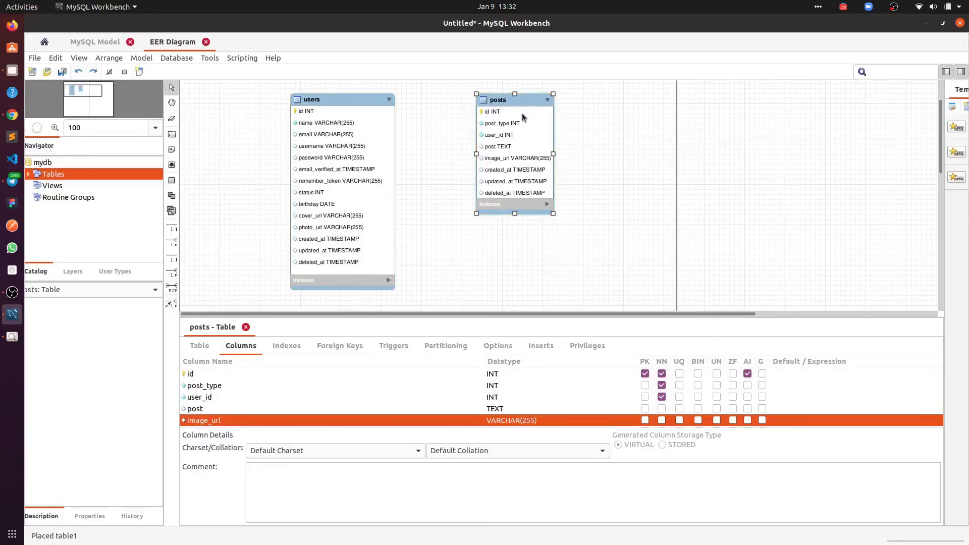
drag(555, 214, 585, 253)
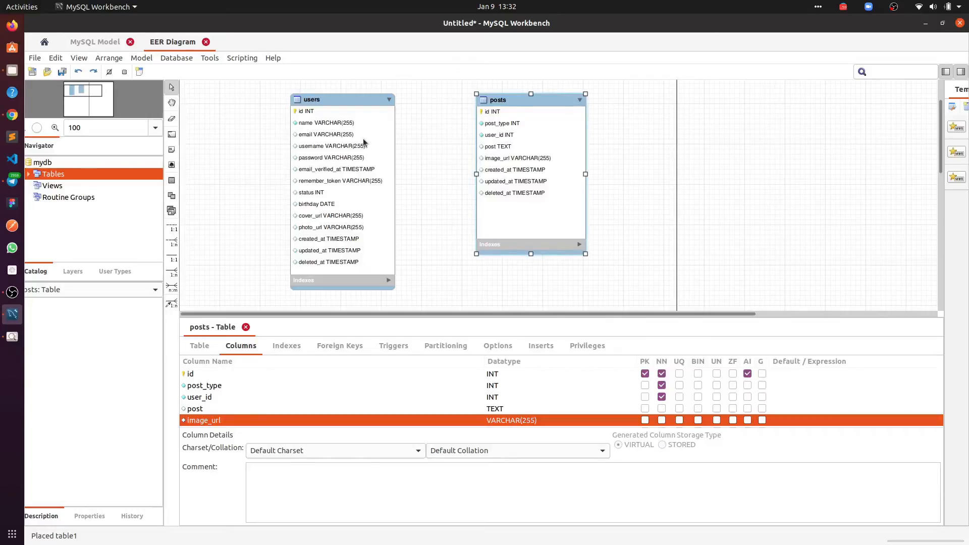
- Move the users table slightly up, and look over the posts table's general settings and column list
drag(354, 100, 353, 92)
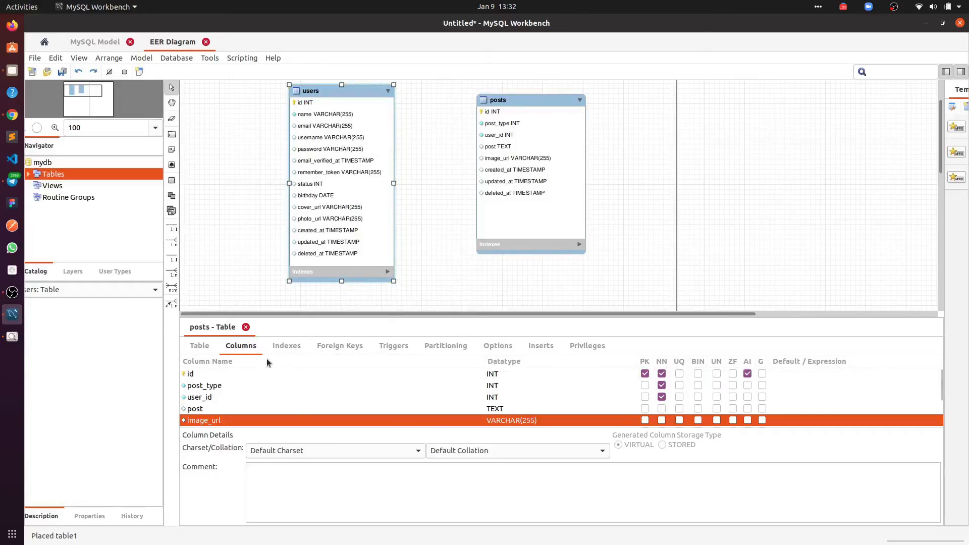
click(204, 349)
click(333, 370)
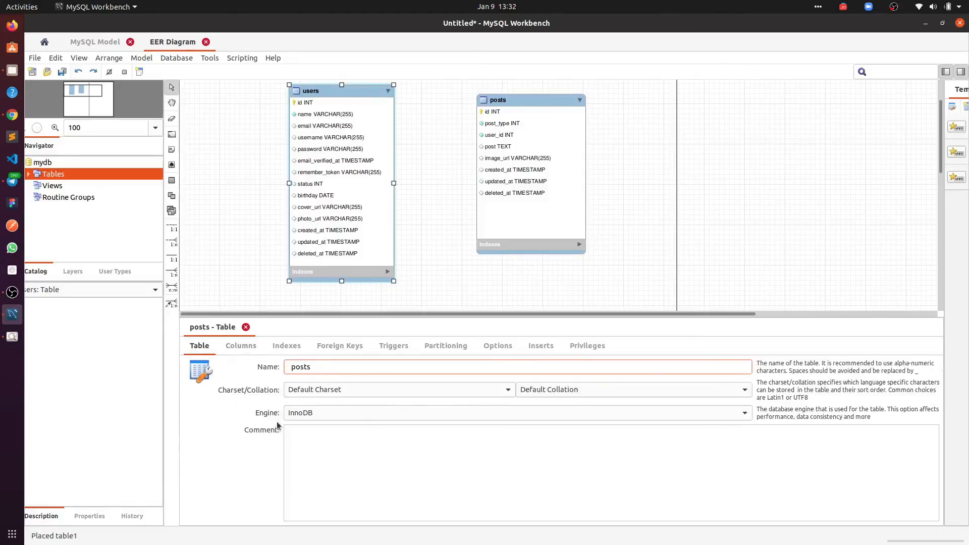
click(241, 345)
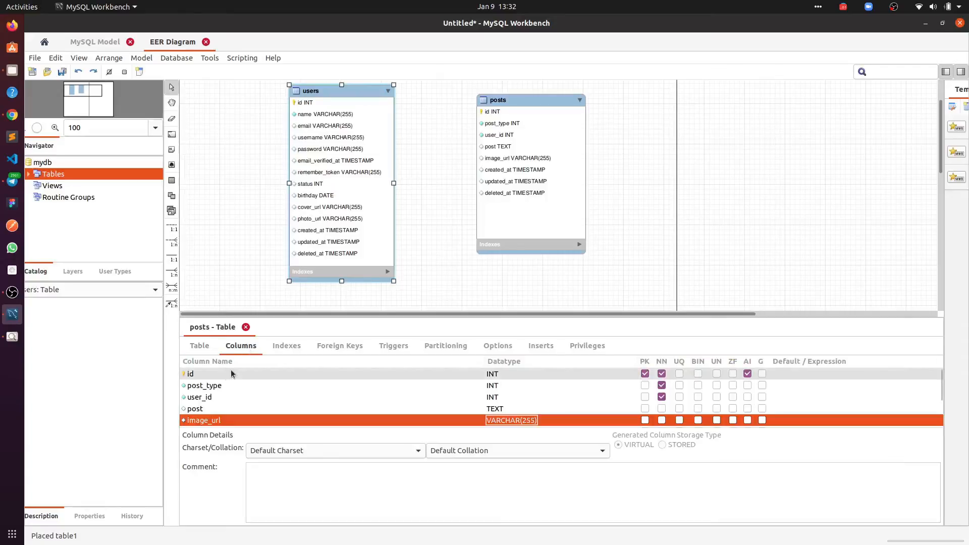
- Add a foreign key named fk_posts_users to the posts table, referencing the `mydb`.`users` table
click(332, 350)
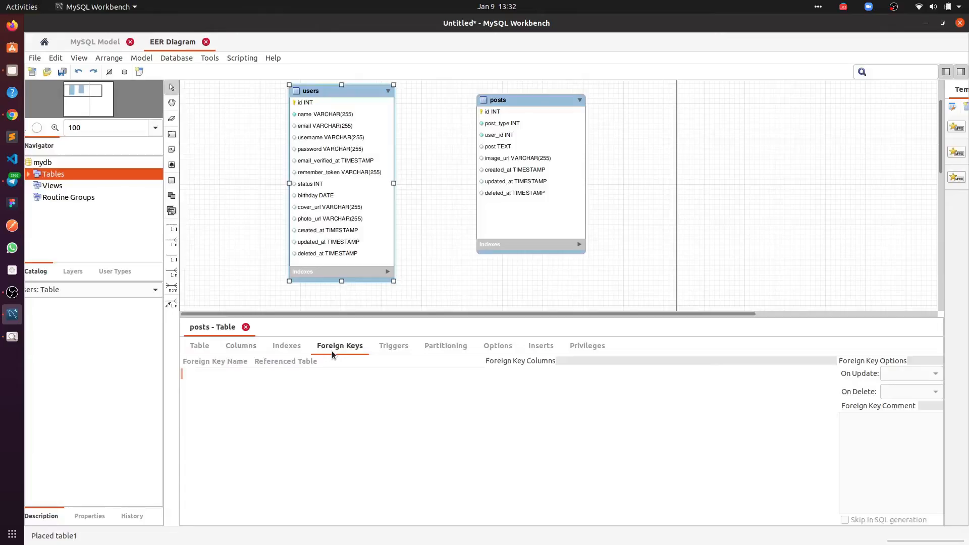
click(222, 374)
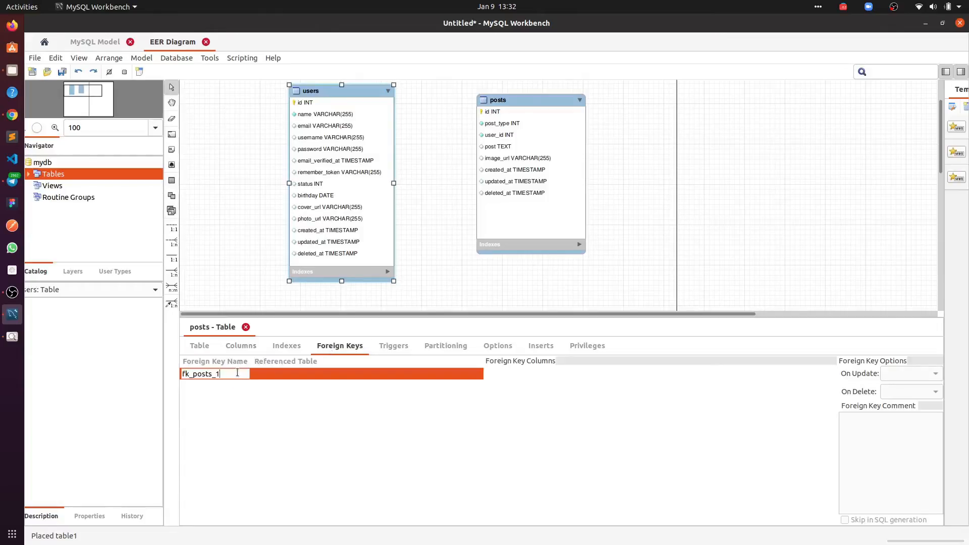
key(BackSpace)
text(users)
key(Return)
click(298, 376)
click(297, 376)
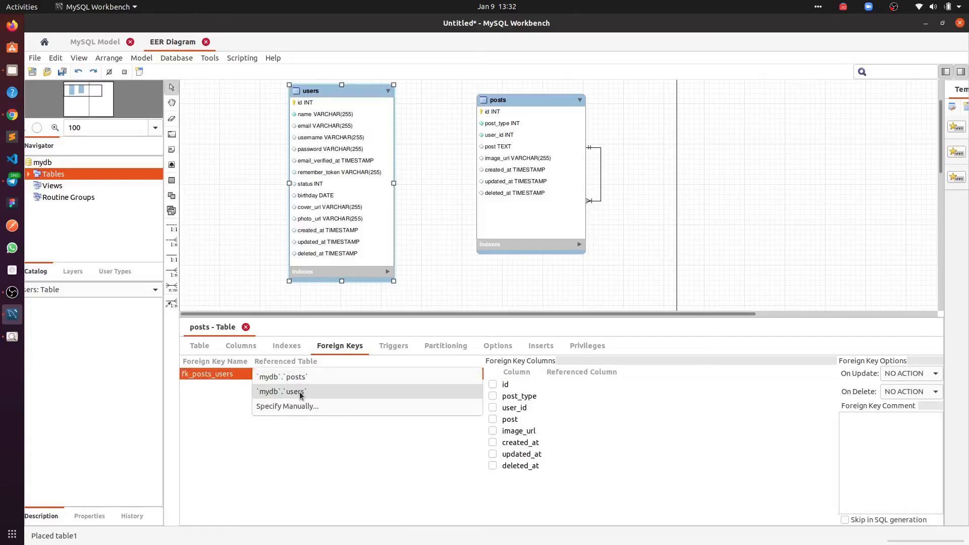
click(302, 392)
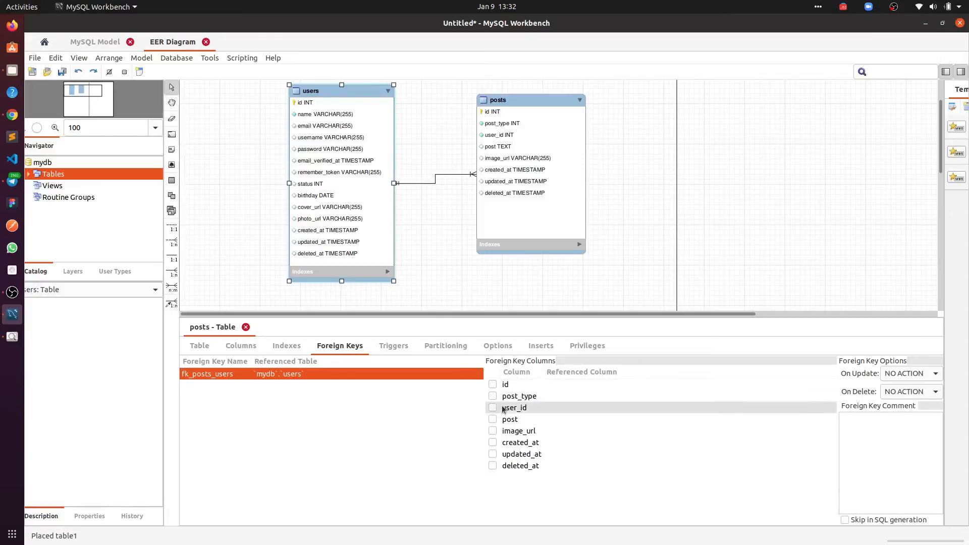
- Set user_id as the column of the fk_posts_users foreign key, referencing the id column of users
click(493, 408)
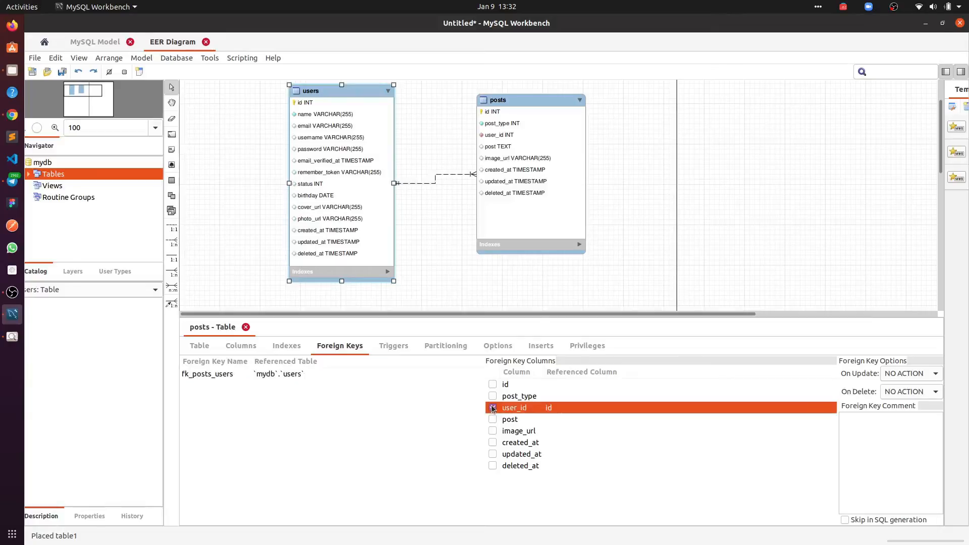
click(553, 408)
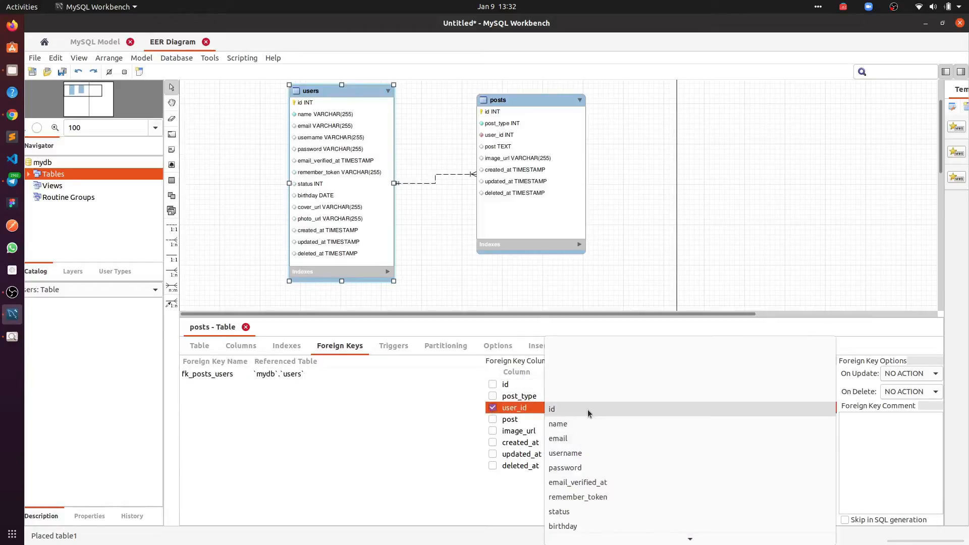
click(587, 409)
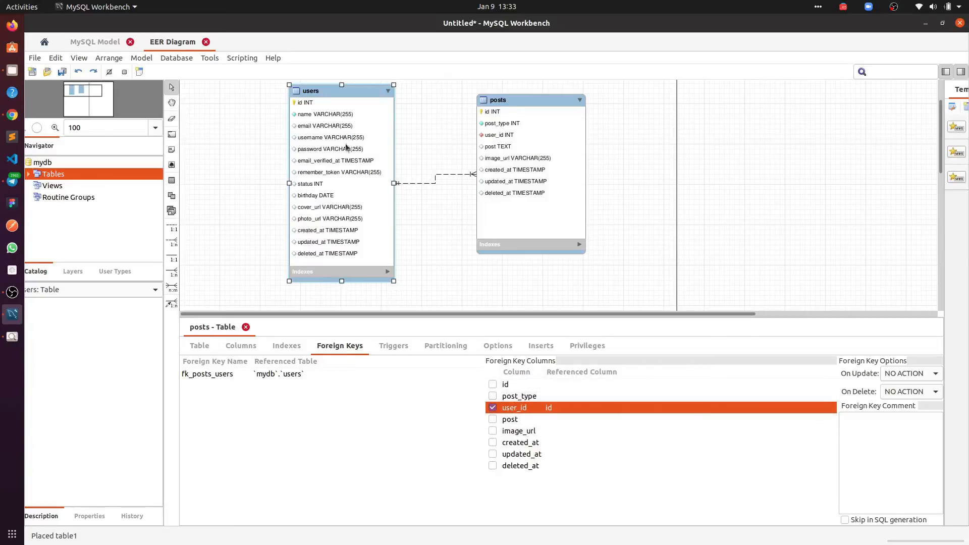
- Shift the users and posts tables slightly right and up, and enlarge the diagram area above the table editor
click(487, 113)
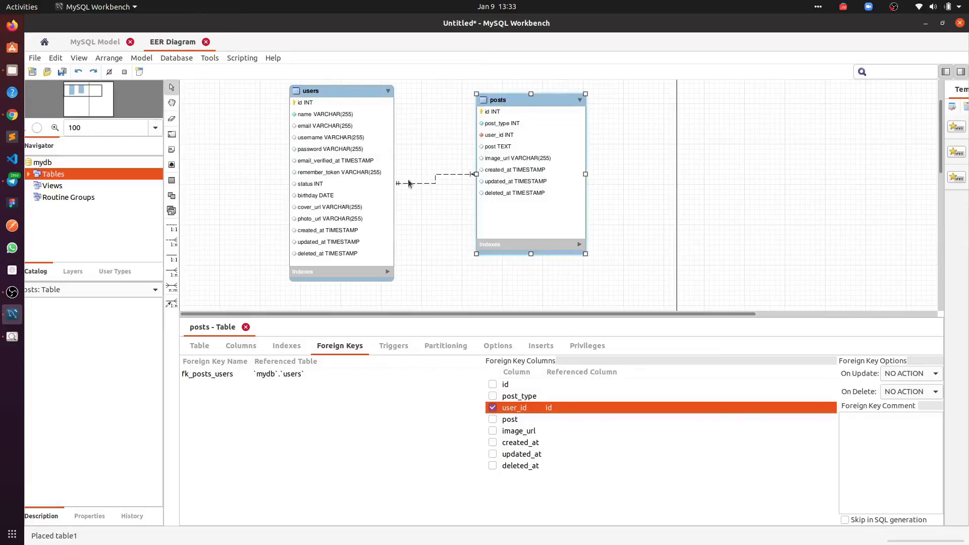
drag(346, 94, 371, 90)
drag(527, 101, 545, 95)
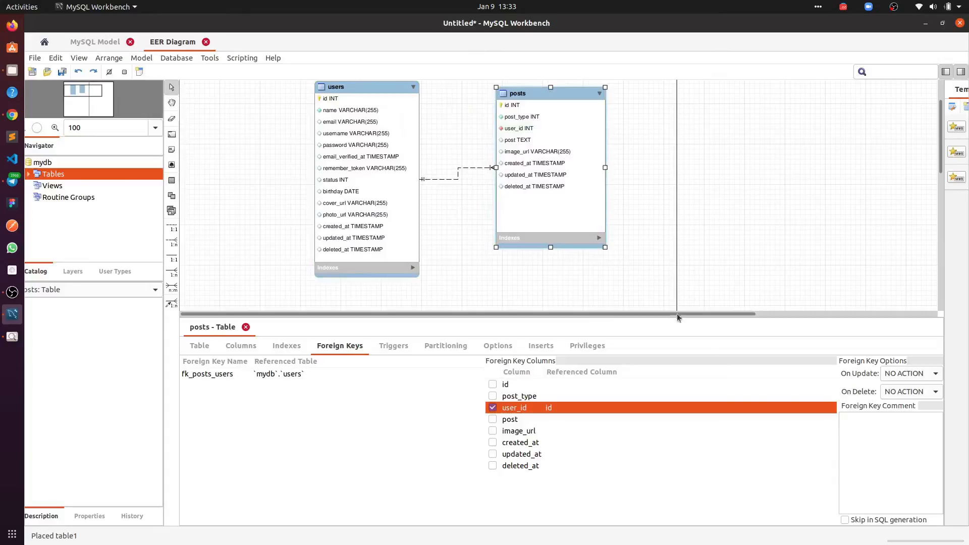
drag(691, 322, 688, 397)
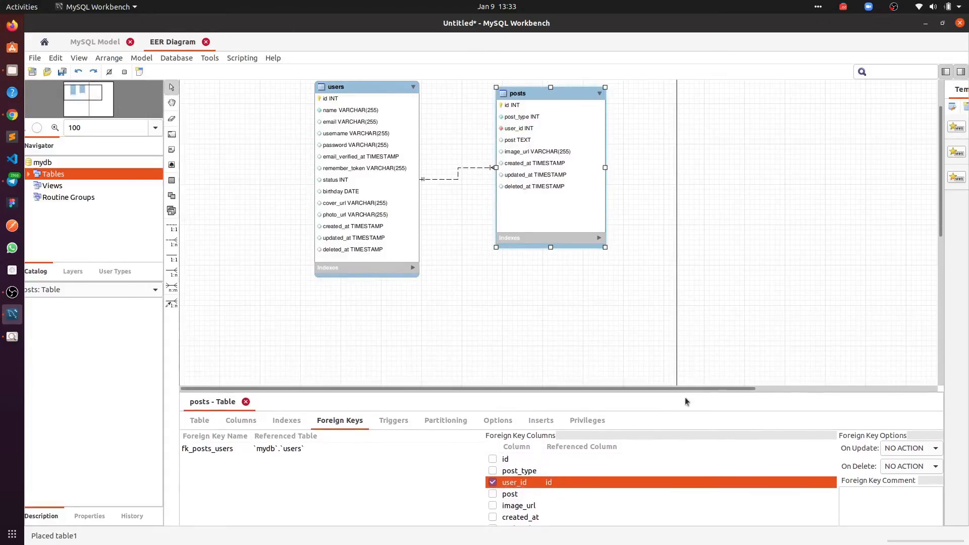
- Place a new table to the left of the users table and name it followers
click(171, 181)
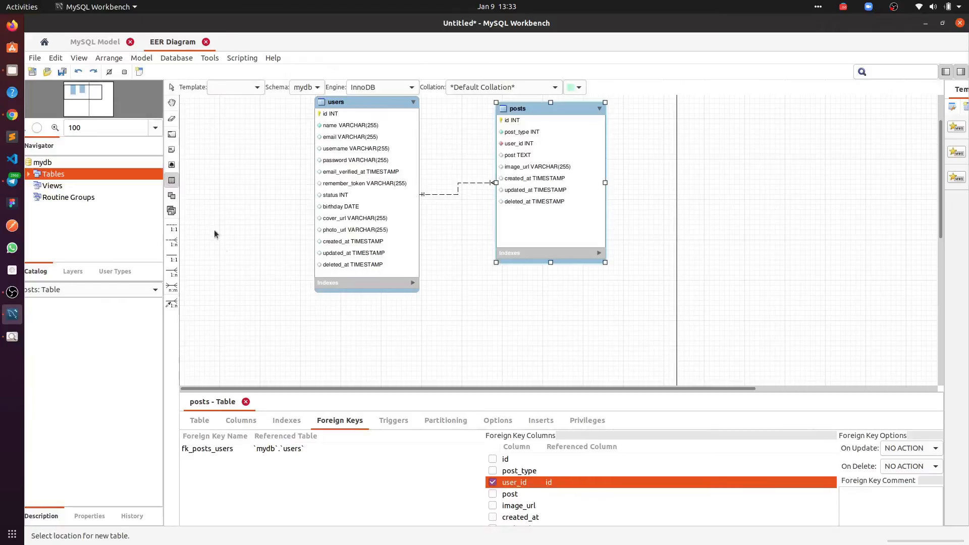
click(237, 150)
drag(261, 137, 225, 153)
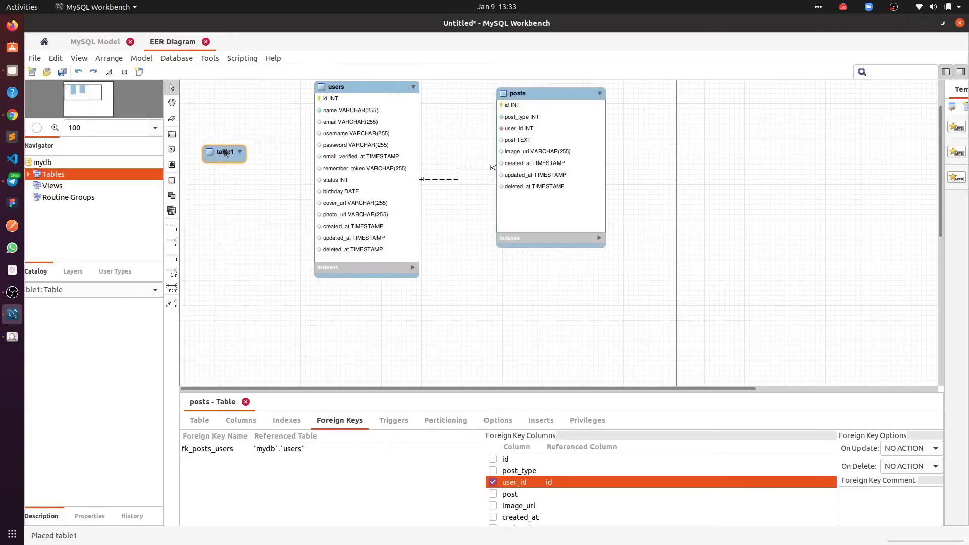
scroll(245, 287, up, 1)
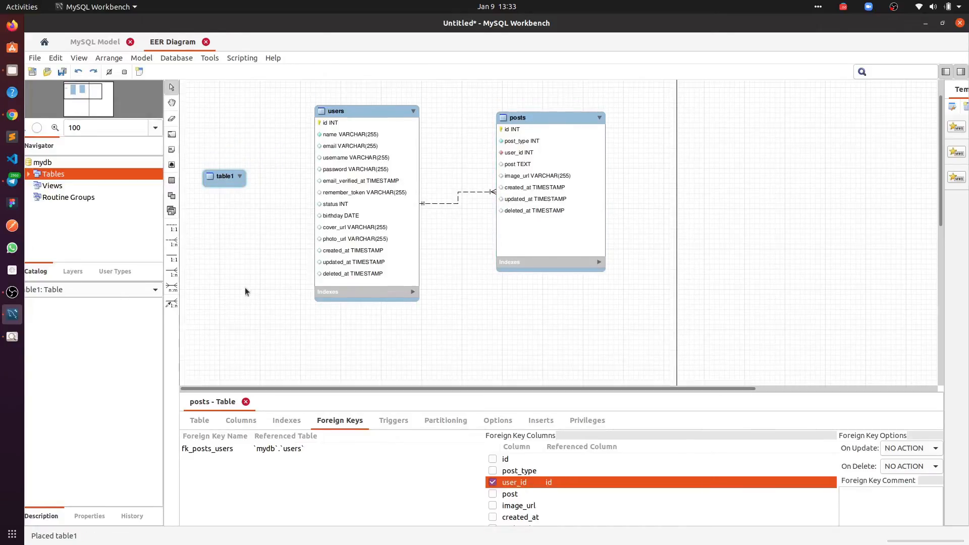
double_click(223, 177)
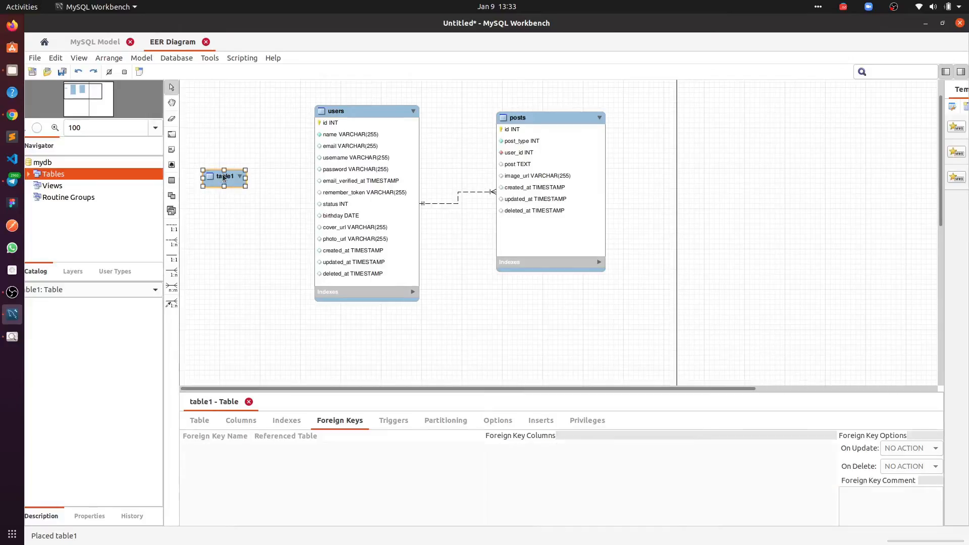
click(199, 420)
drag(525, 398, 404, 323)
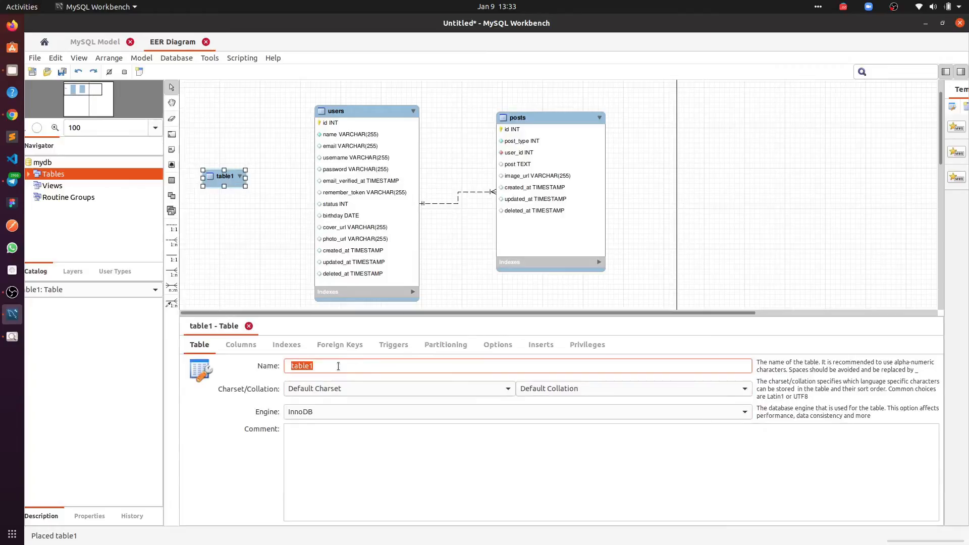
text(followers)
- Add an auto-incrementing INT primary key column named id to the followers table
click(240, 345)
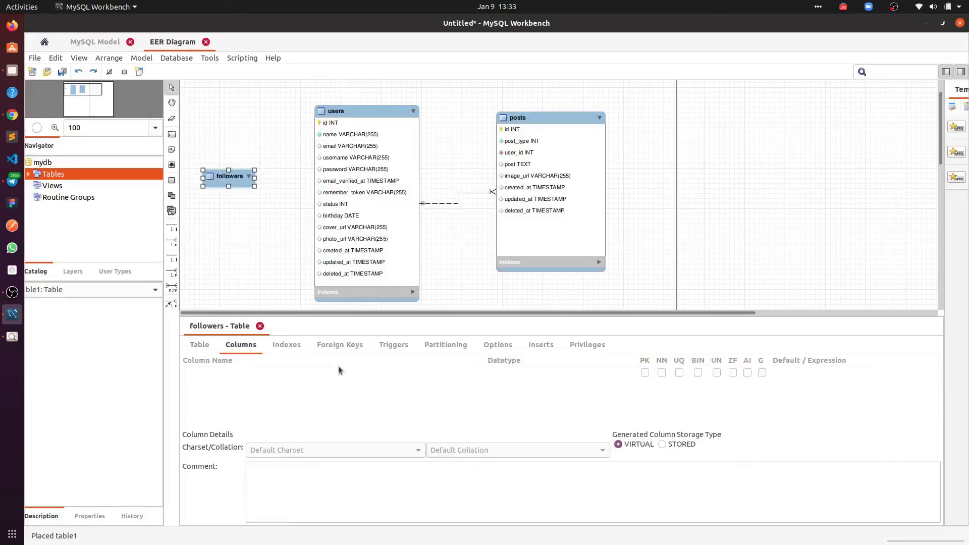
click(203, 346)
click(232, 347)
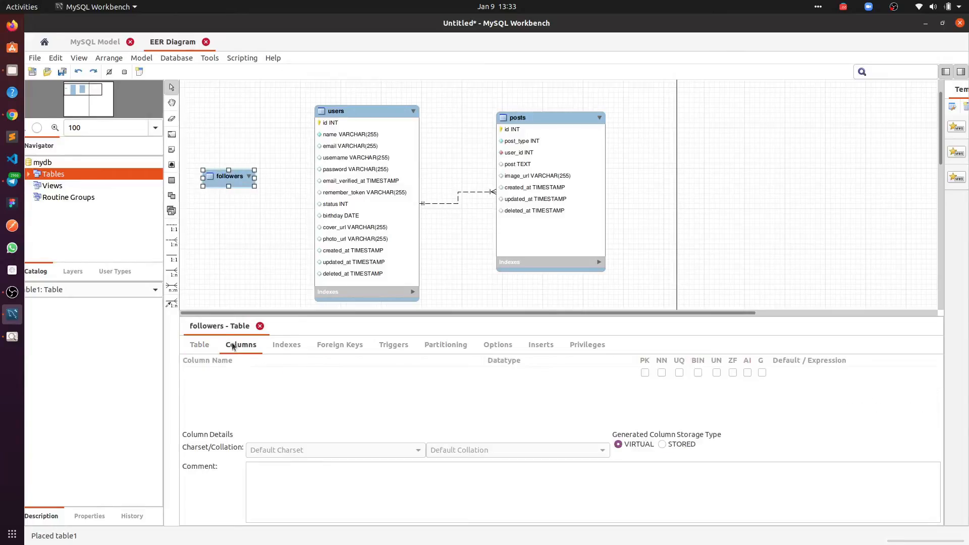
double_click(228, 373)
text(id)
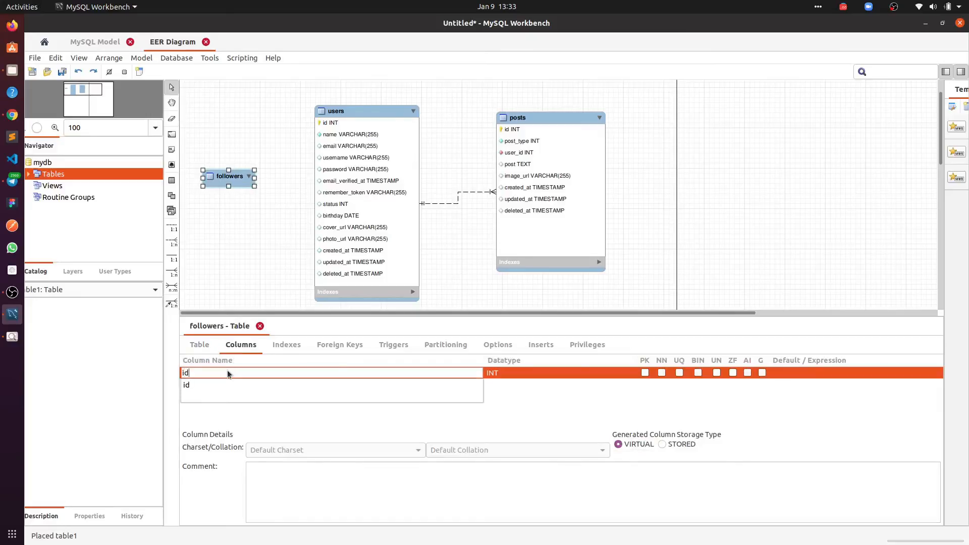
key(Return)
click(747, 373)
- Add a not-null user_id column with datatype INT to the followers table
double_click(235, 383)
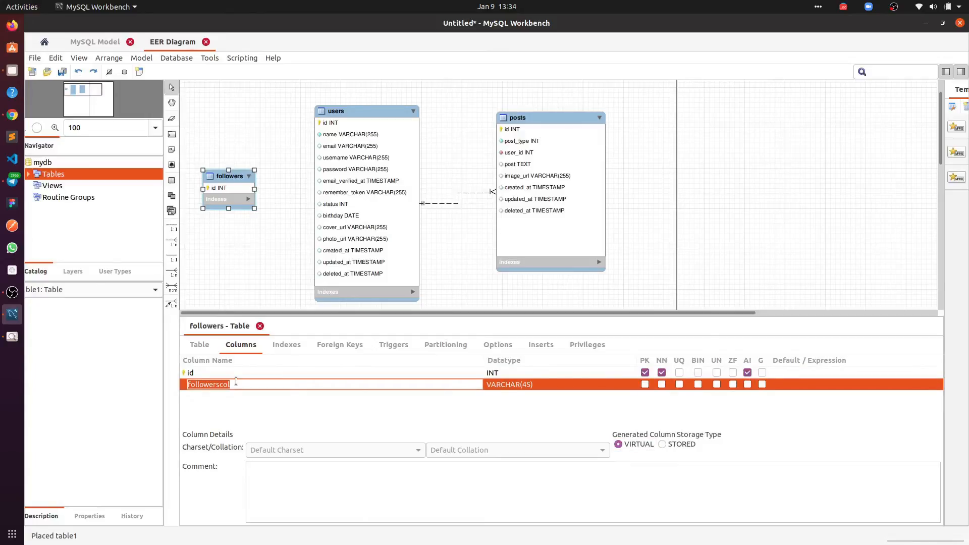
text(user_id)
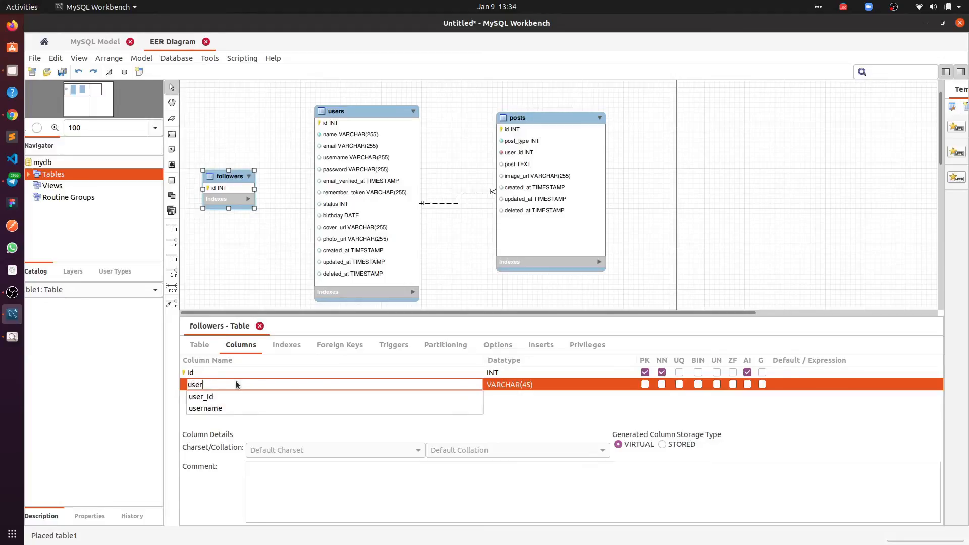
click(220, 396)
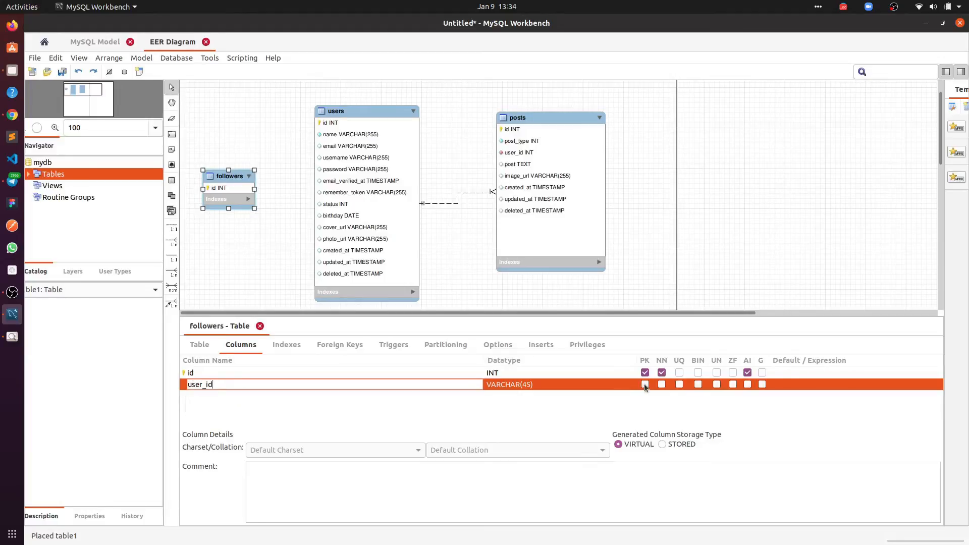
click(550, 382)
key(ctrl+a)
text(INT)
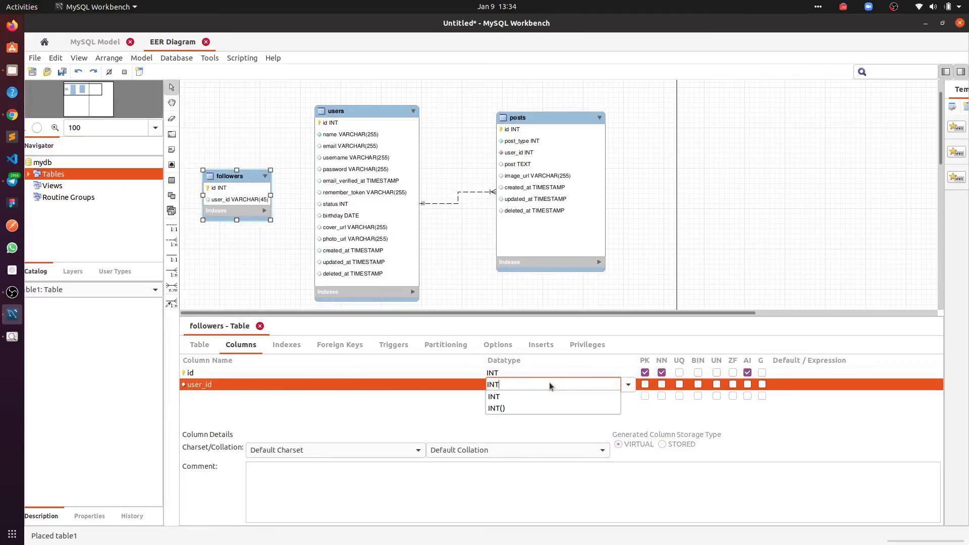
key(Return)
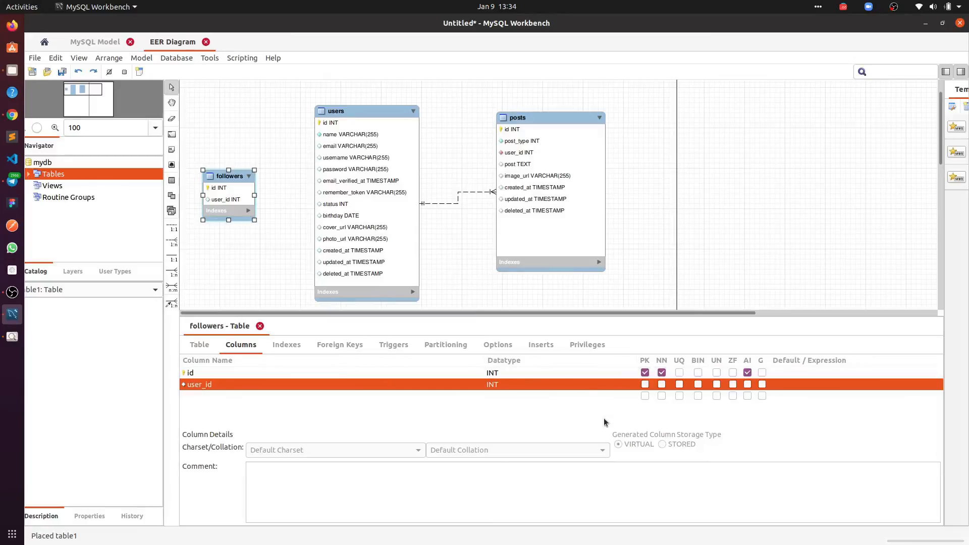
click(661, 384)
- Add a column named follow_to_id to the followers table
click(211, 396)
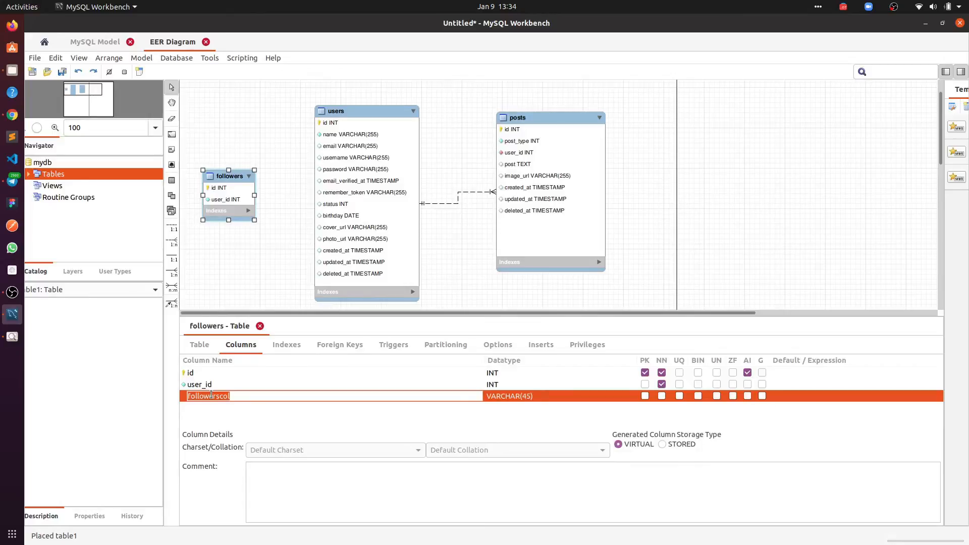
text(follow_to_id)
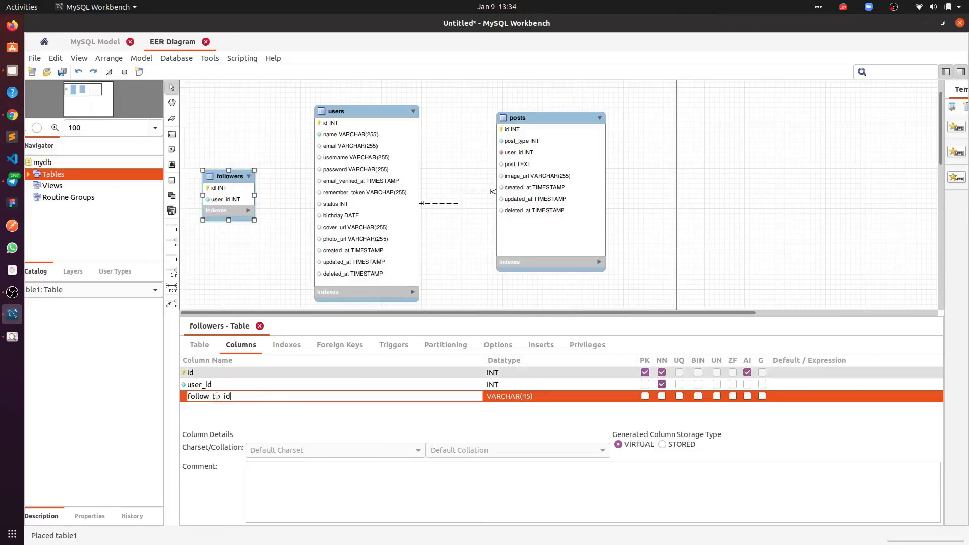
key(Return)
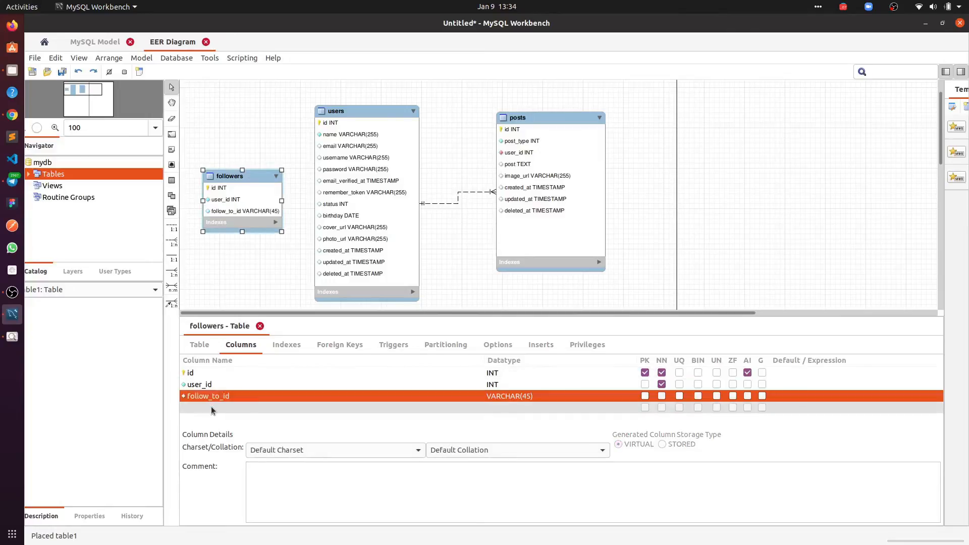
- Add created_at and updated_at columns to the followers table
double_click(212, 408)
text(created_at)
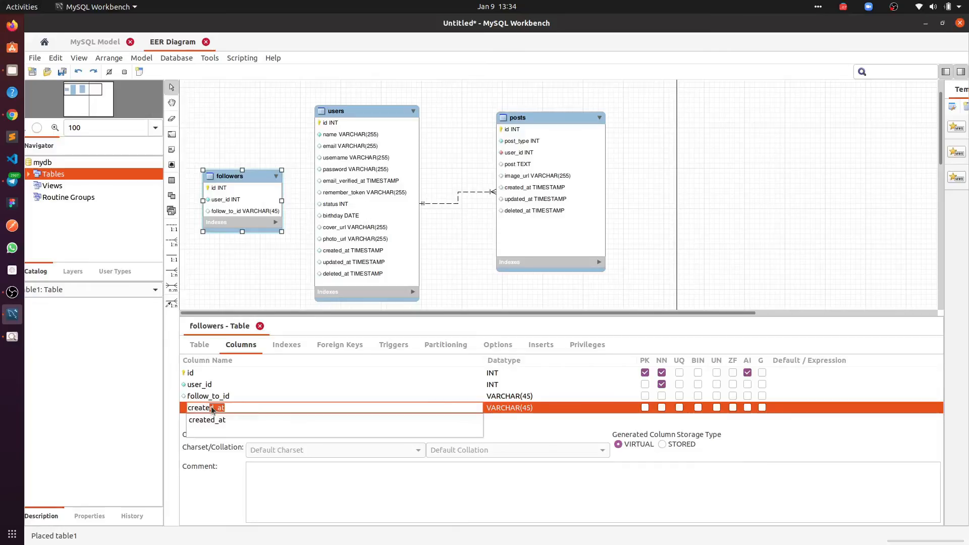
key(Return)
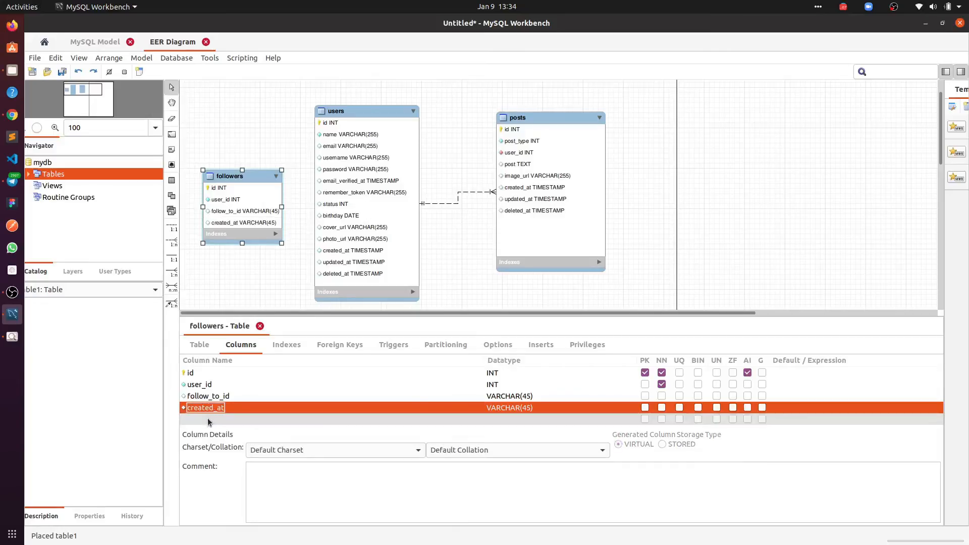
double_click(222, 419)
text(updated_at)
key(Return)
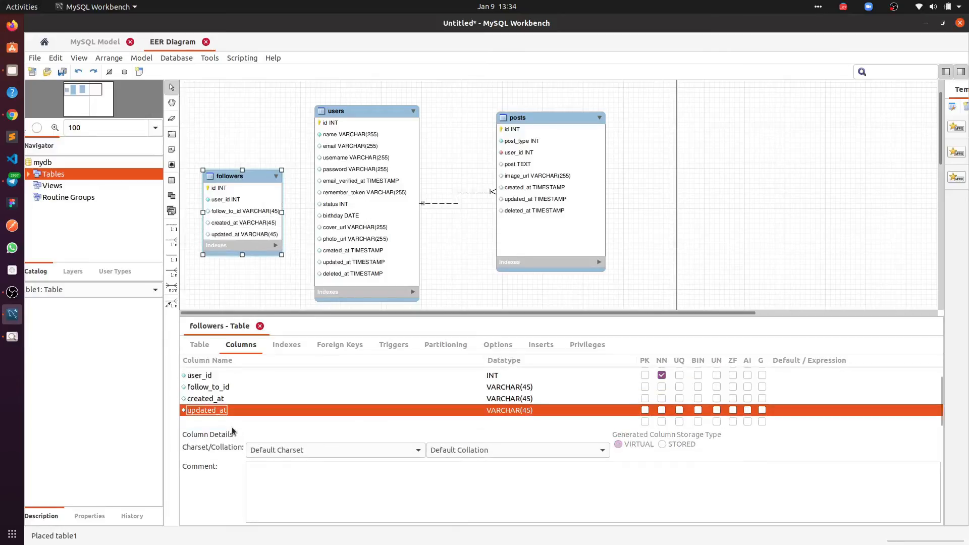
- Set the datatype of the followers table's updated_at column to TIMESTAMP
click(520, 399)
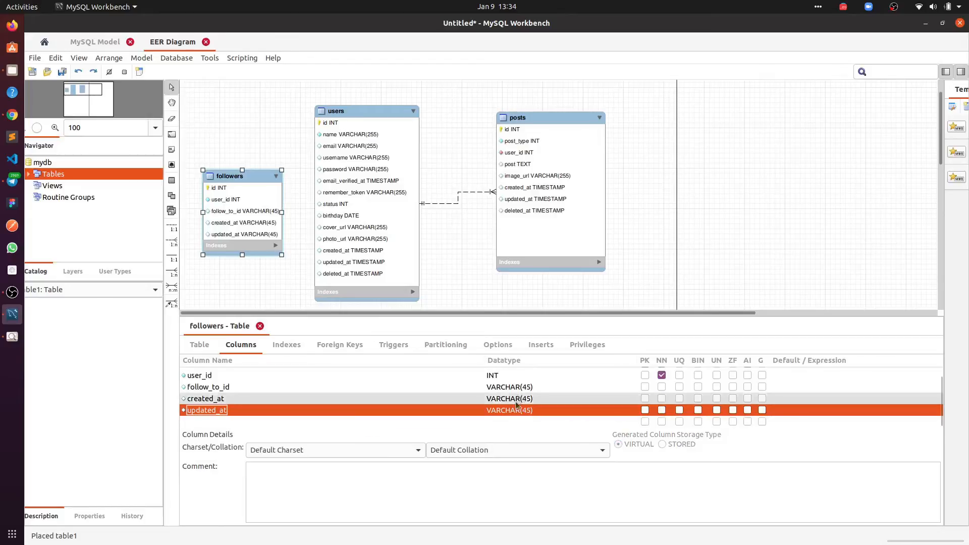
double_click(514, 409)
text(TIMESTAMP)
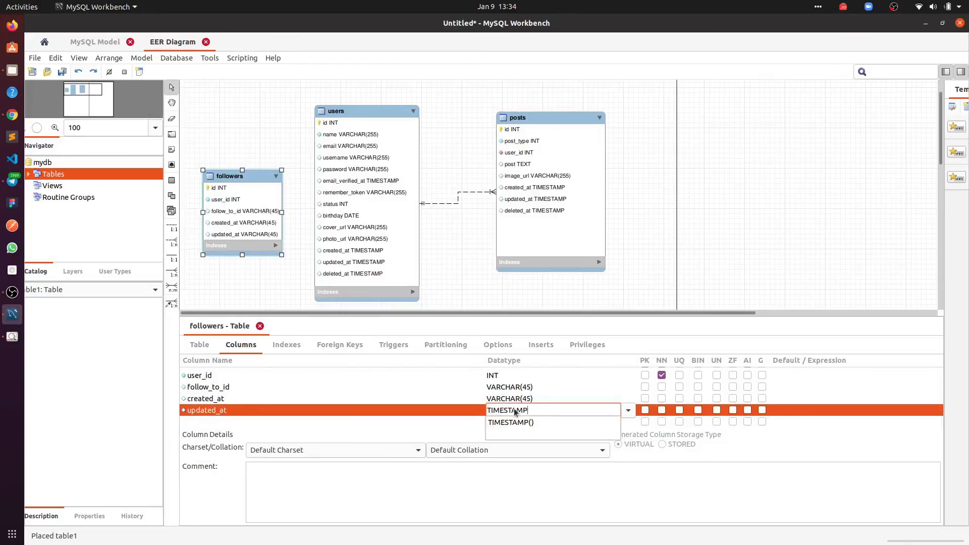
key(Return)
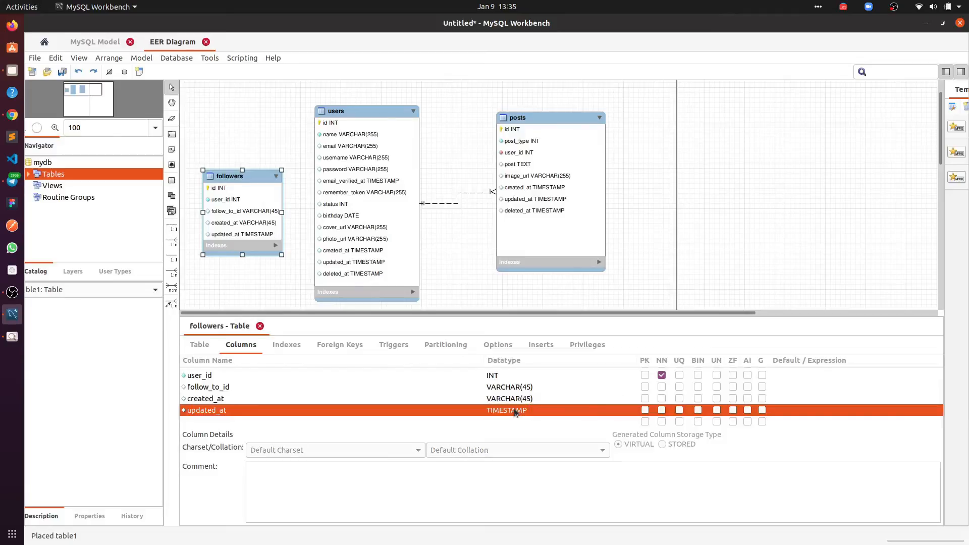
- Set the datatype of the followers table's created_at column to TIMESTAMP
double_click(515, 398)
click(516, 398)
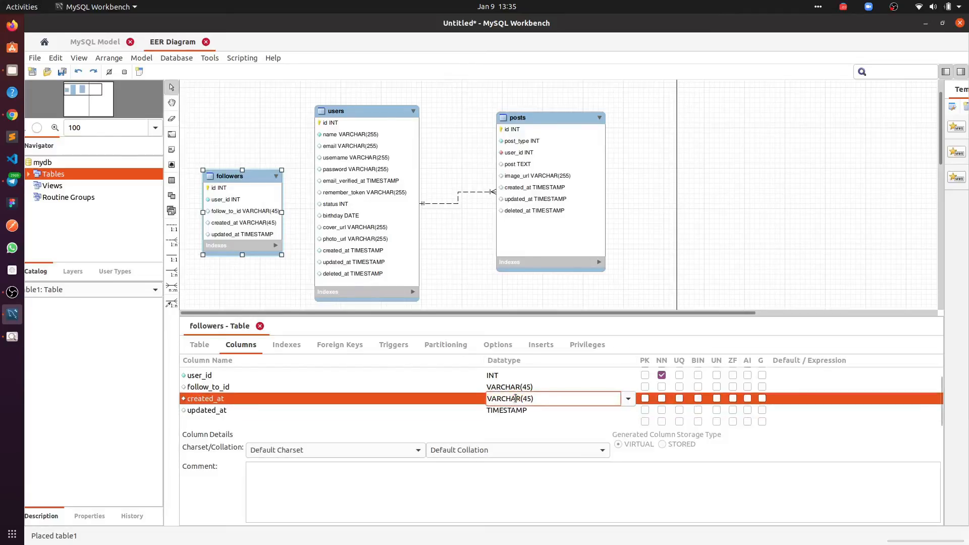
key(ctrl+a)
key(BackSpace)
text(TIME)
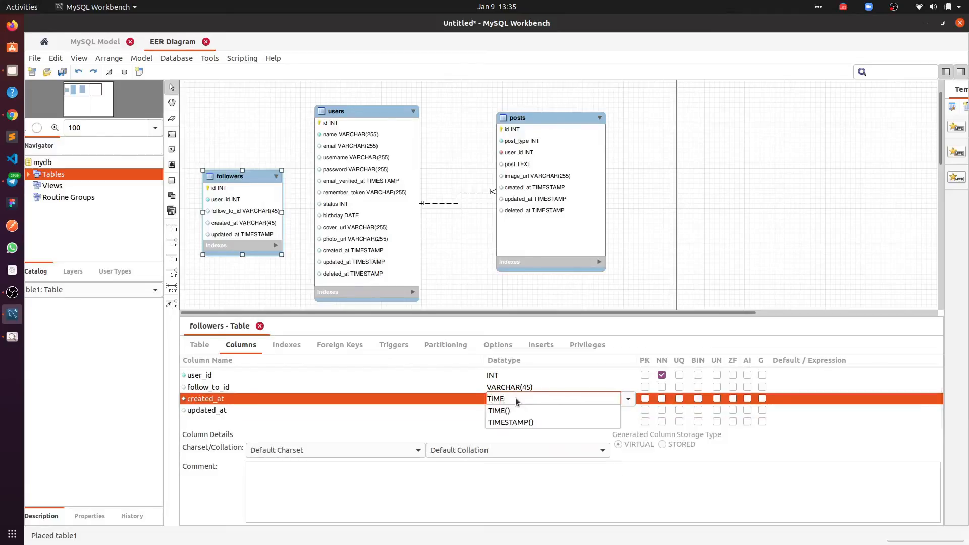
text(STAMP)
key(Return)
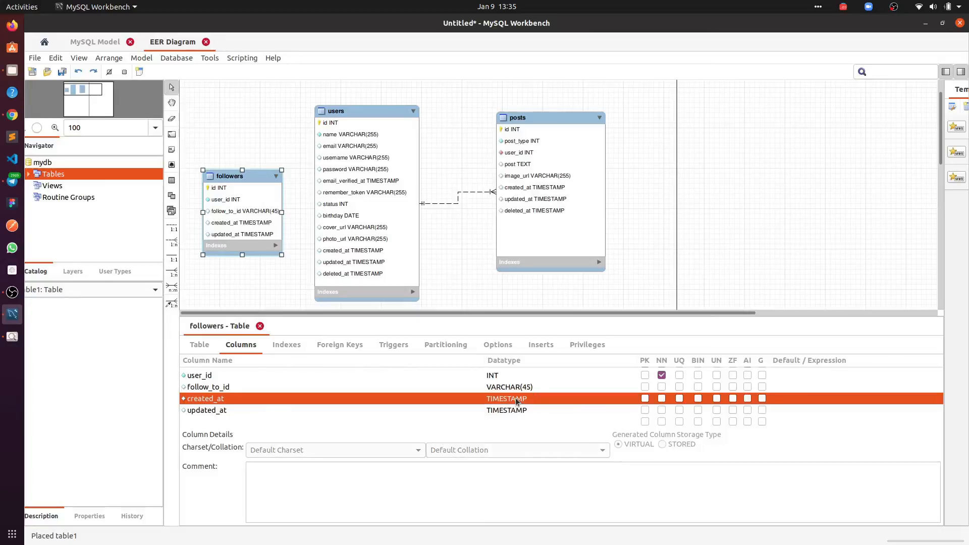
- Enlarge the followers table's box slightly in the diagram so its column text fits
scroll(336, 389, up, 1)
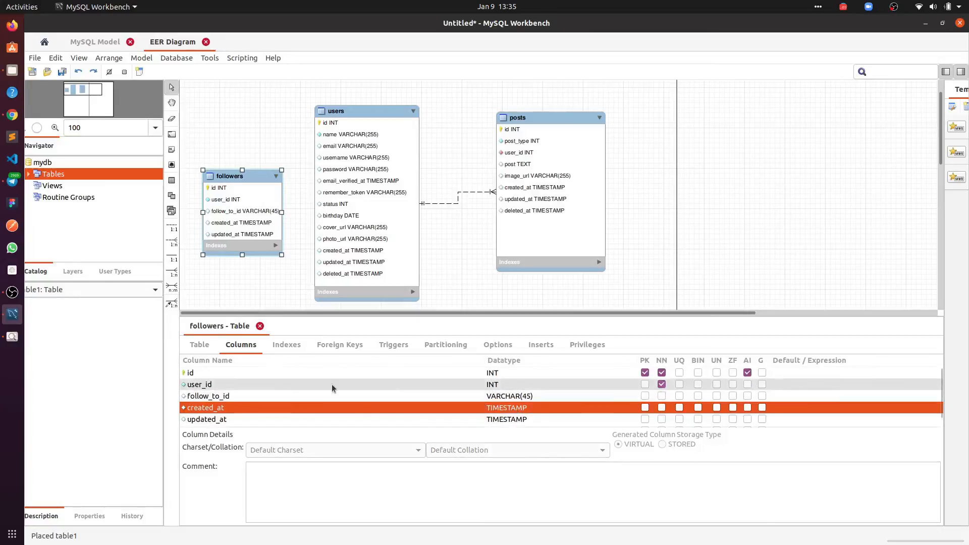
click(209, 383)
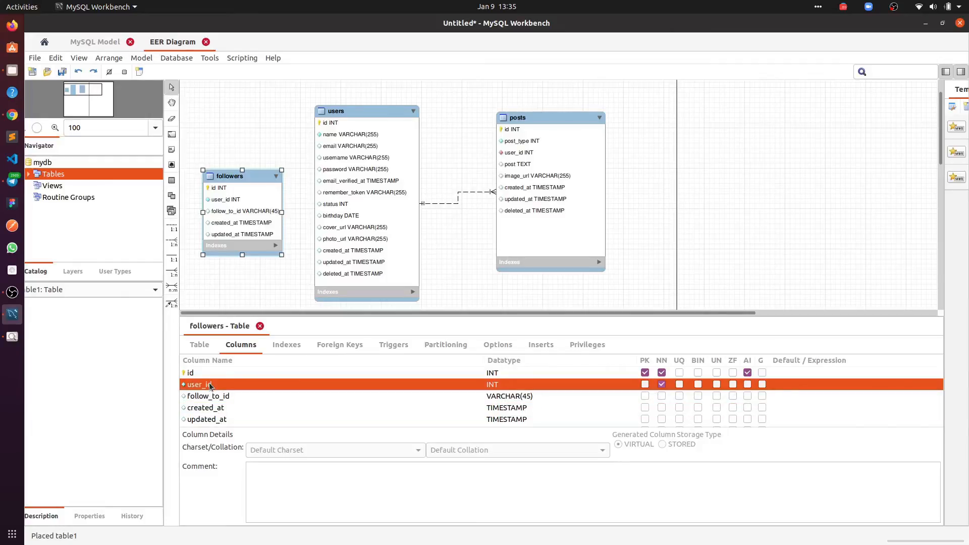
click(235, 395)
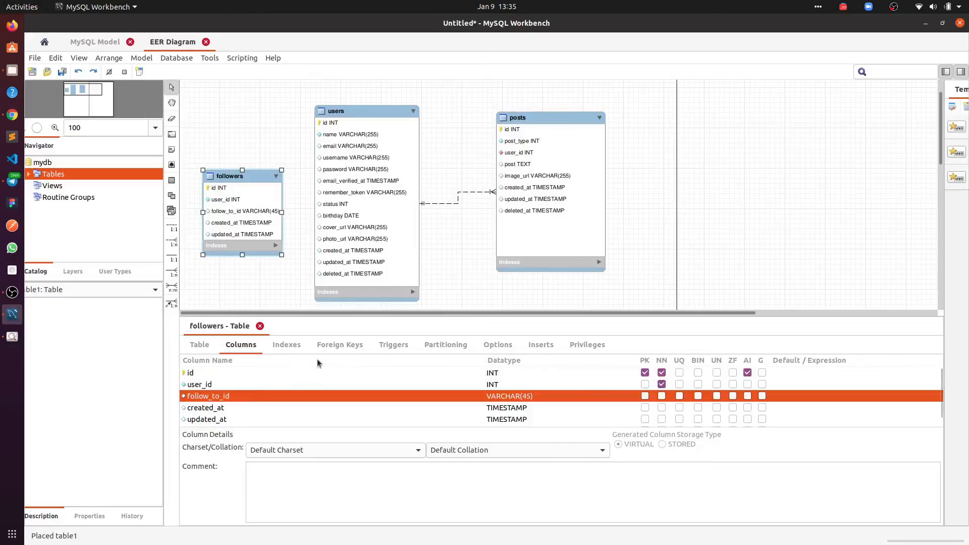
drag(282, 254, 291, 267)
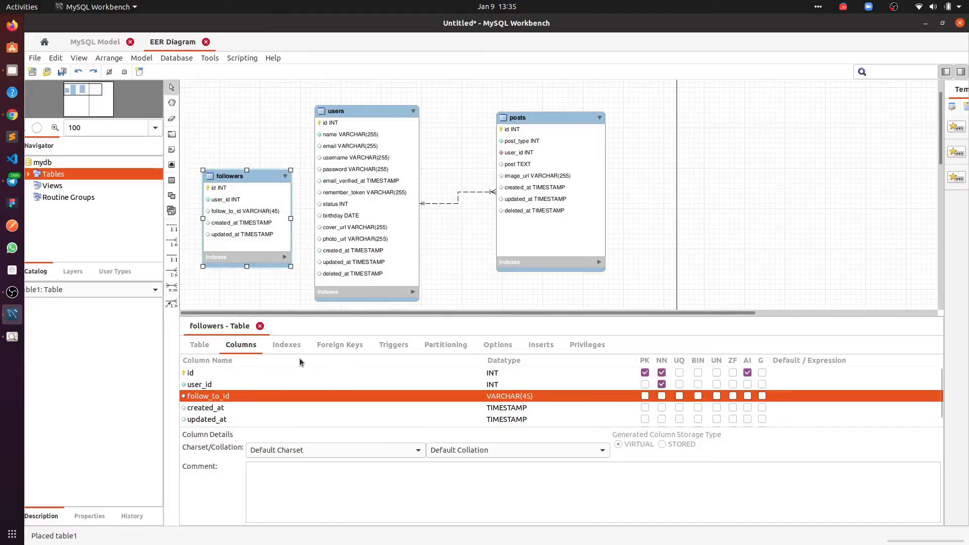
- Add a foreign key named fk_followers_users to the followers table
click(333, 347)
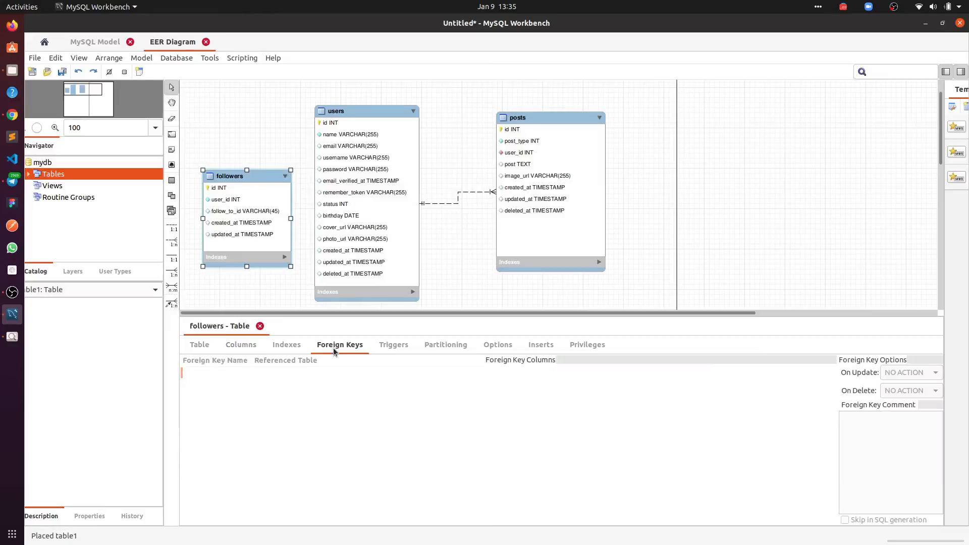
click(225, 374)
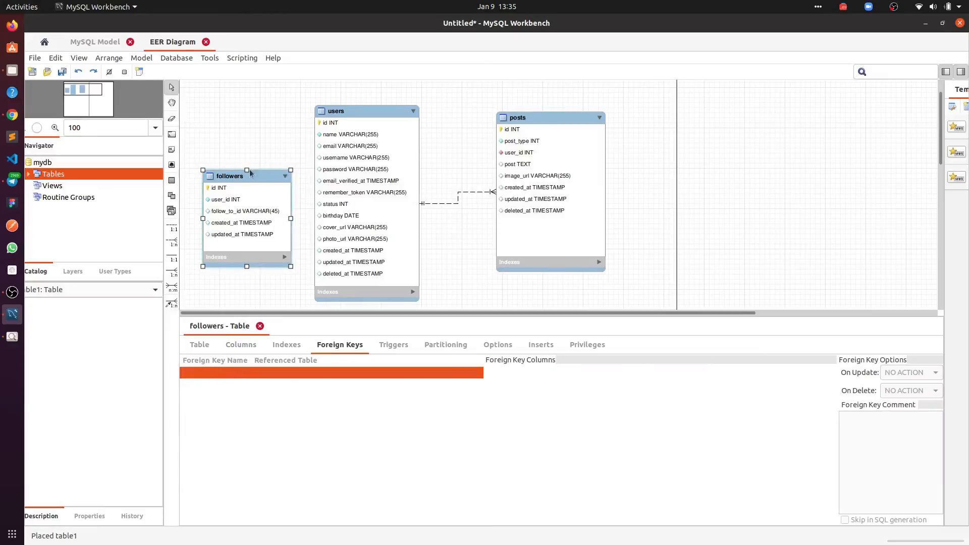
click(221, 370)
click(248, 372)
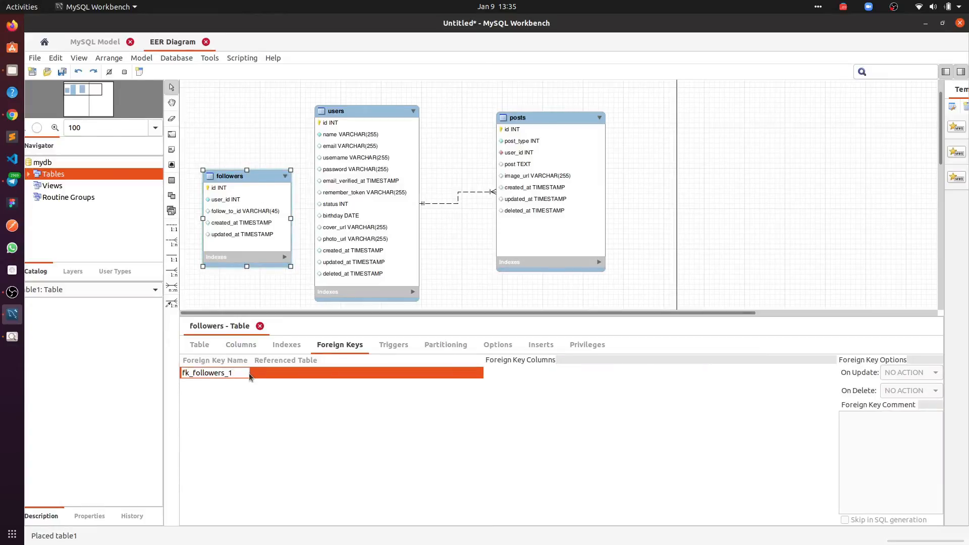
text(users)
key(Return)
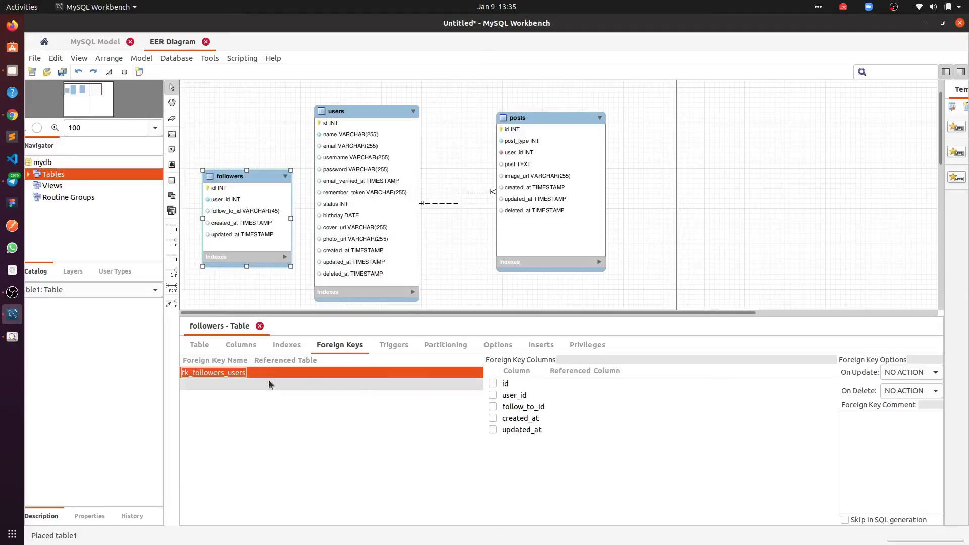
- Make fk_followers_users reference the mydb.users table, linking the user_id column to the id column
click(492, 397)
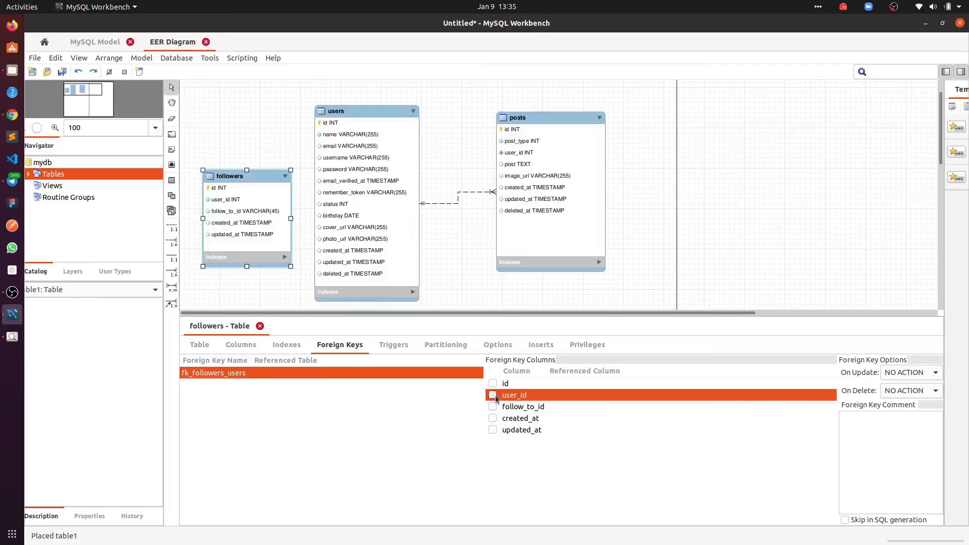
click(389, 372)
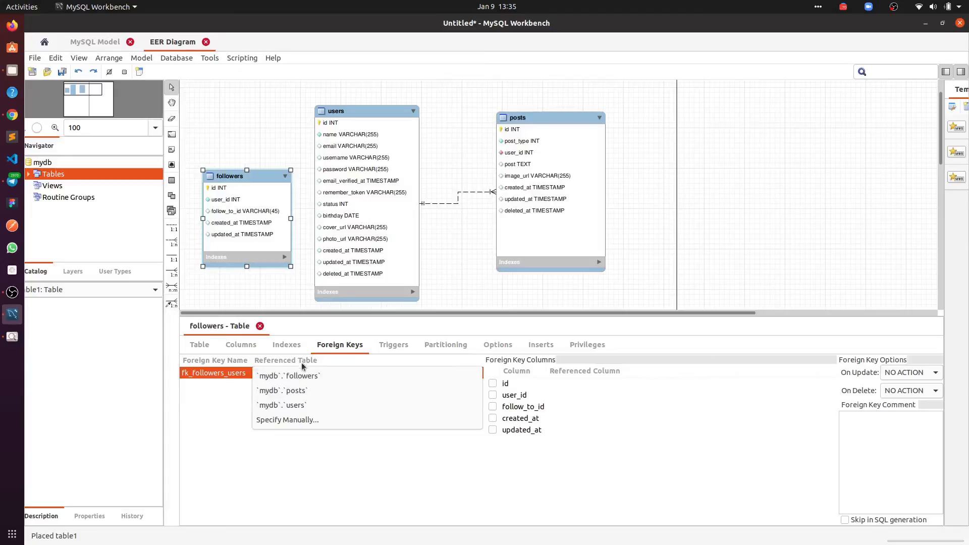
click(304, 402)
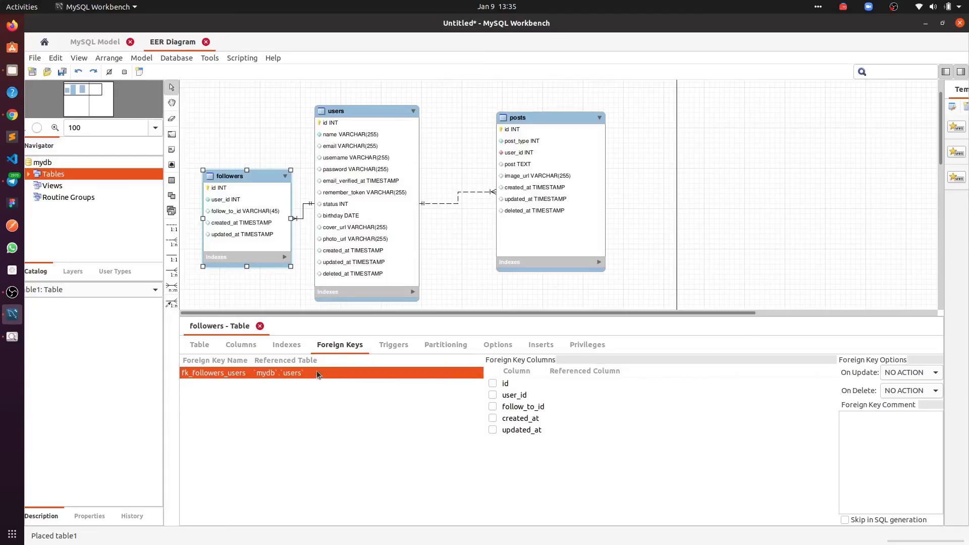
click(492, 395)
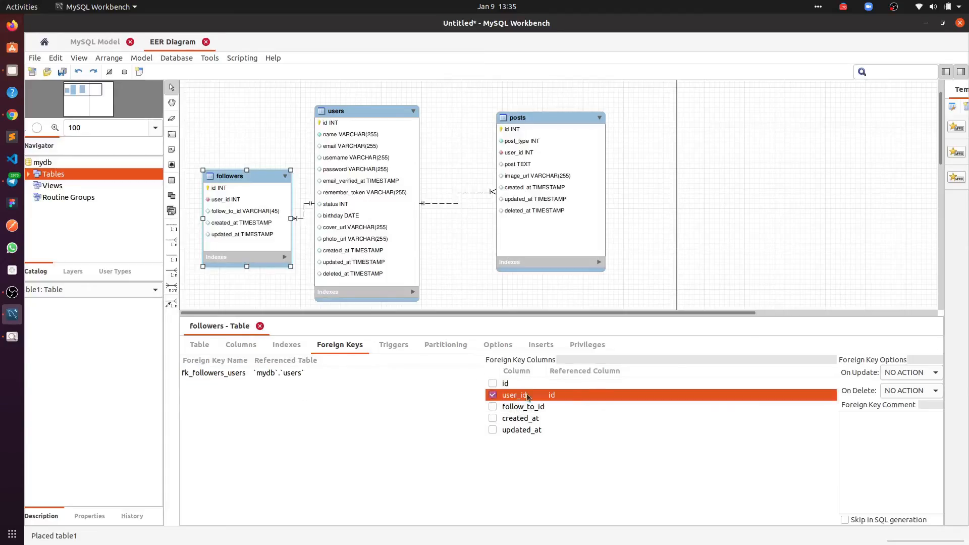
click(586, 399)
click(585, 399)
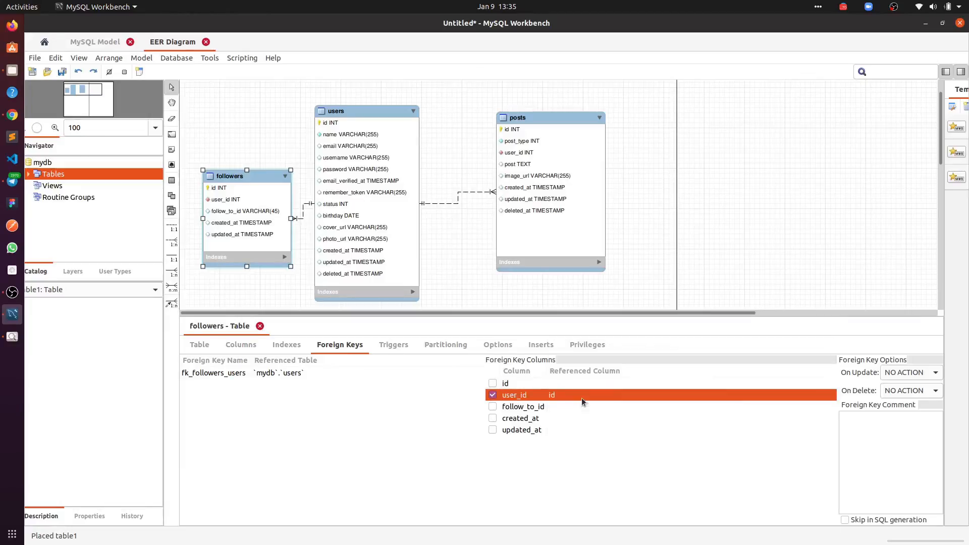
click(388, 419)
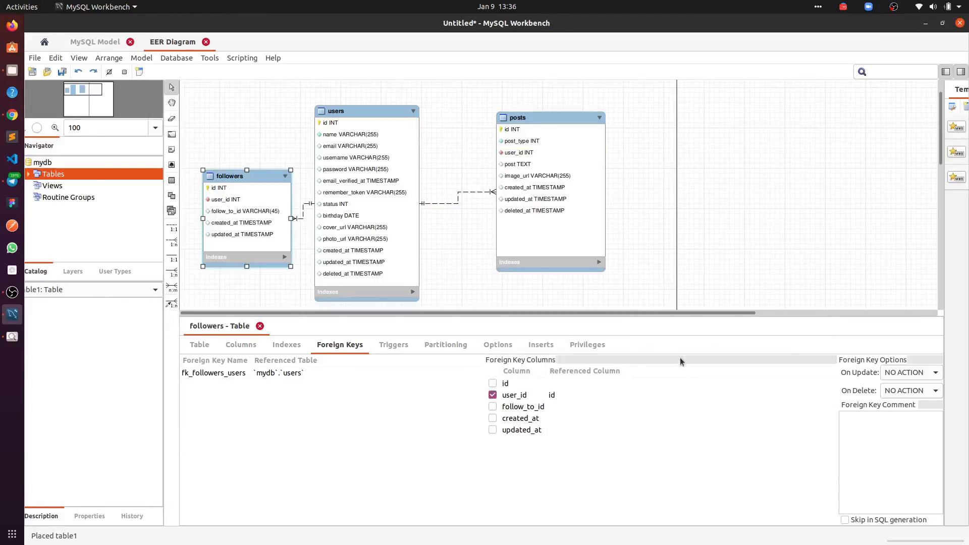
- Enlarge the diagram area and space the tables apart, with users between followers and posts and free room under followers
drag(683, 315, 683, 437)
drag(555, 116, 611, 106)
drag(353, 111, 456, 104)
mouse_move(260, 172)
mouse_down()
mouse_move(267, 161)
mouse_move(259, 95)
mouse_up()
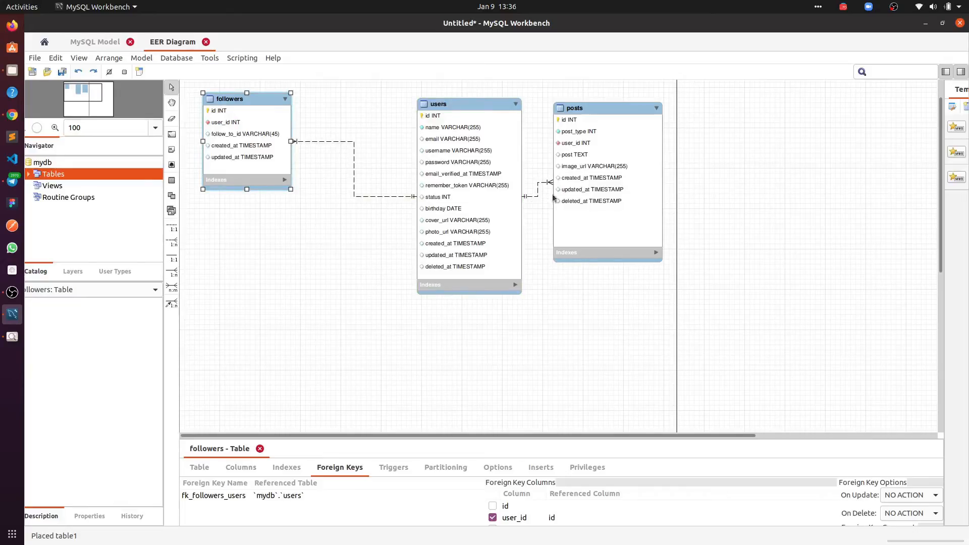
drag(456, 105, 413, 96)
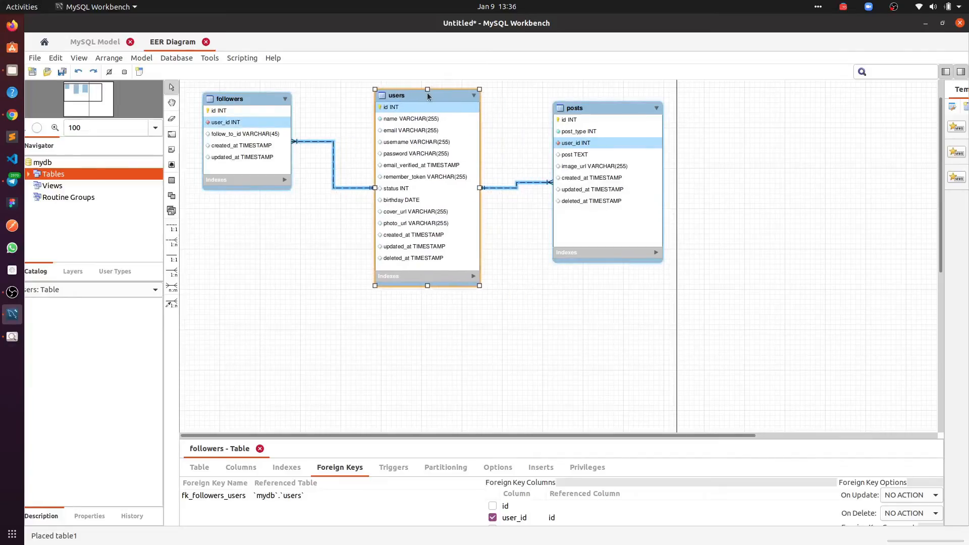
- Place a new table below the followers table and name it notification
click(172, 181)
click(231, 227)
double_click(252, 232)
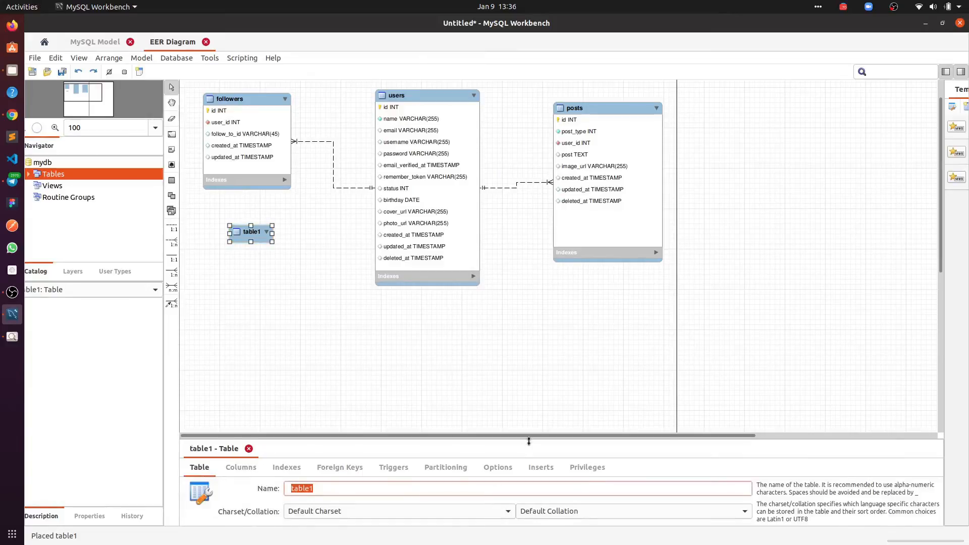
text(noto)
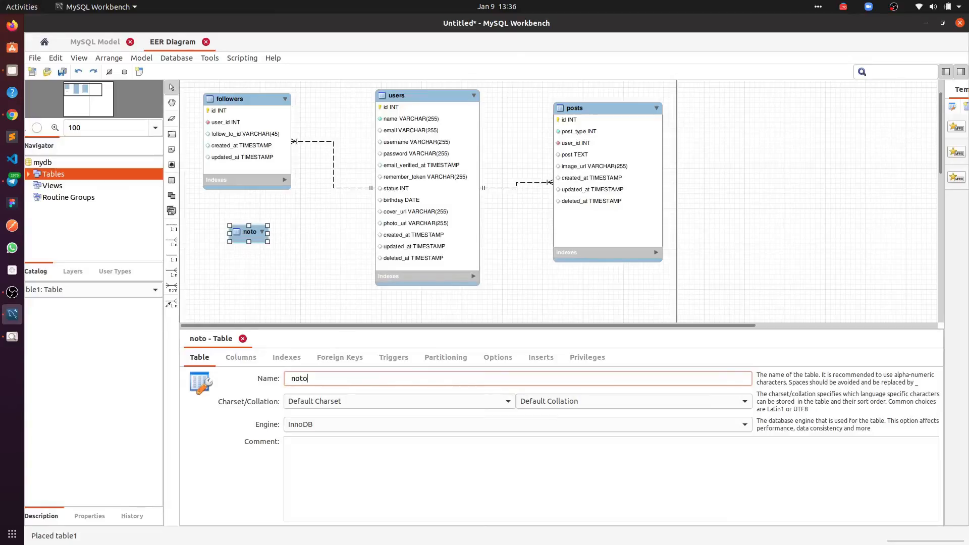
key(BackSpace)
text(ifica)
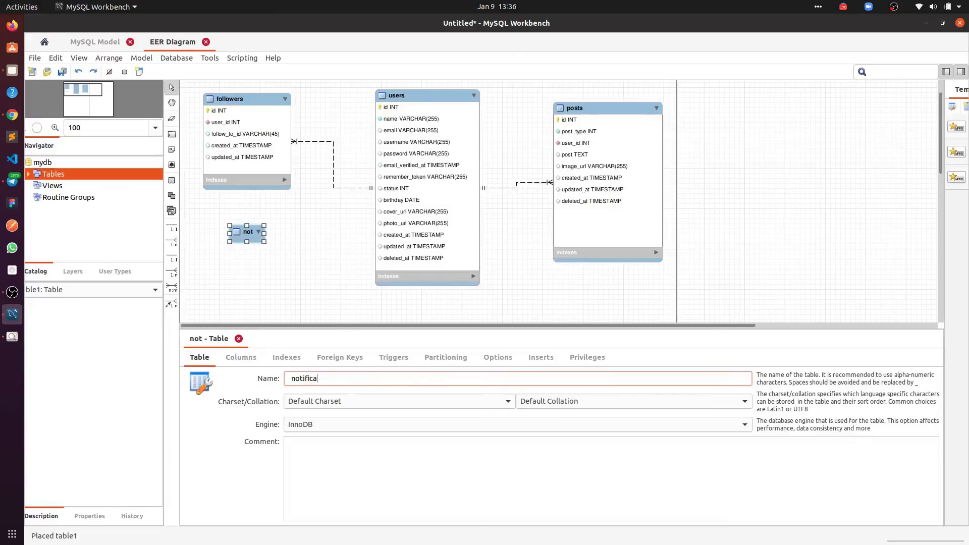
text(tion)
key(Return)
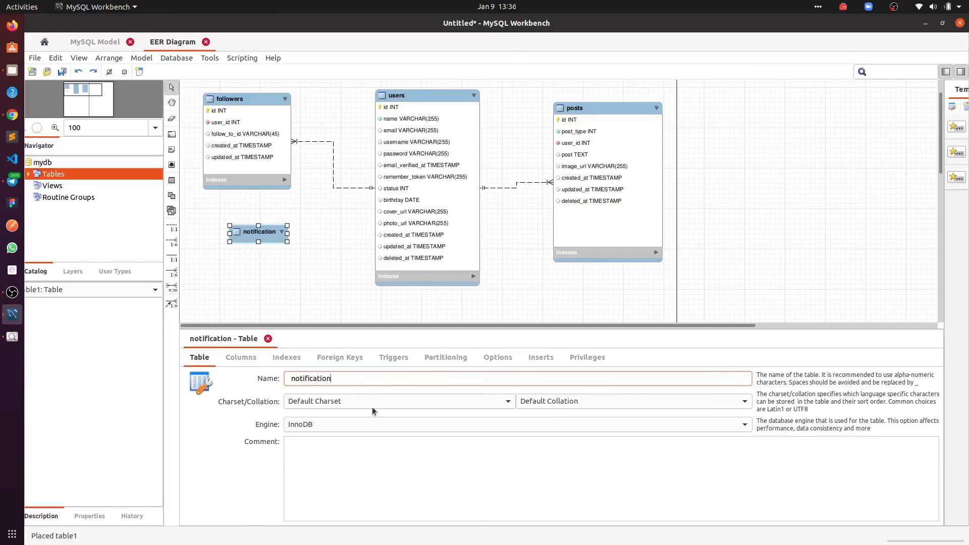
- Add an auto-increment INT primary key column named id to the notification table
click(236, 359)
click(233, 386)
text(id)
key(Return)
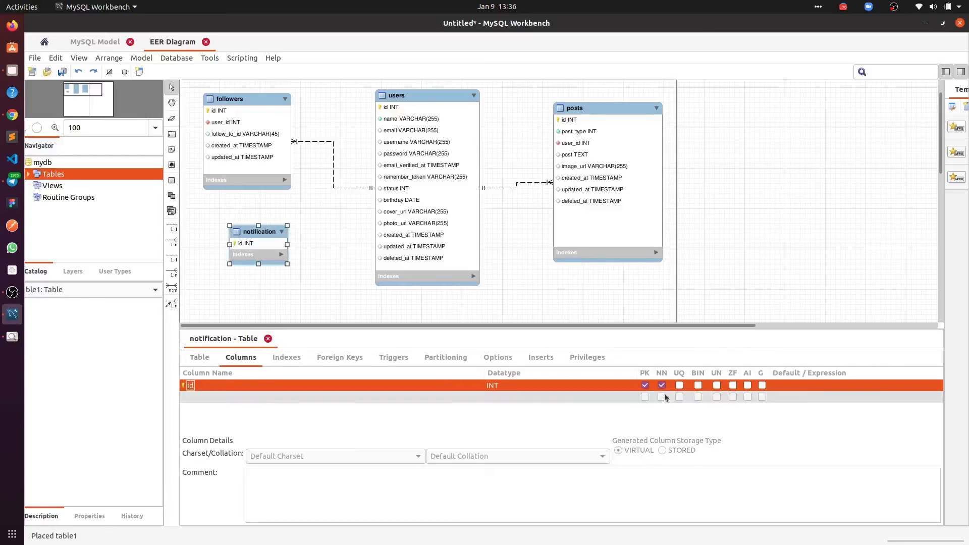
click(747, 386)
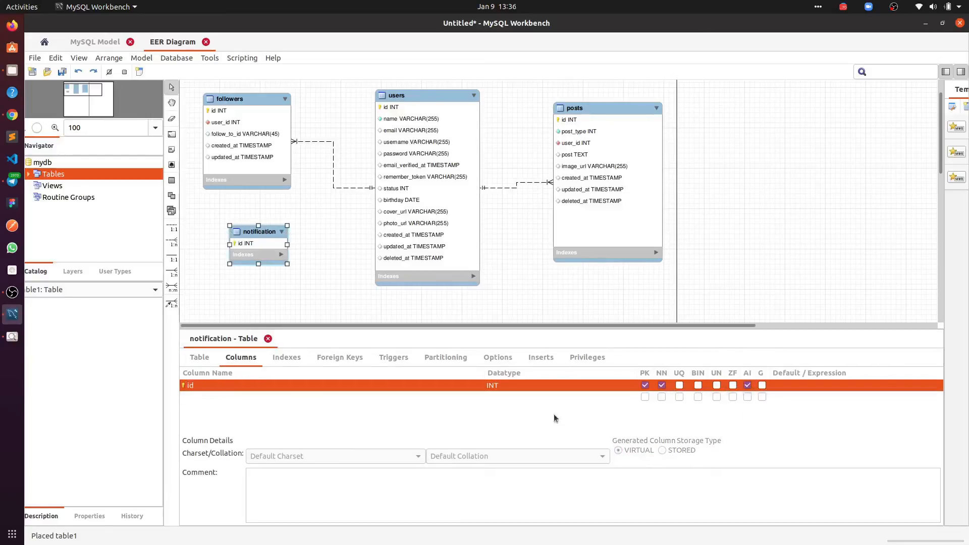
- Add a column named to_user_id to the notification table
click(231, 397)
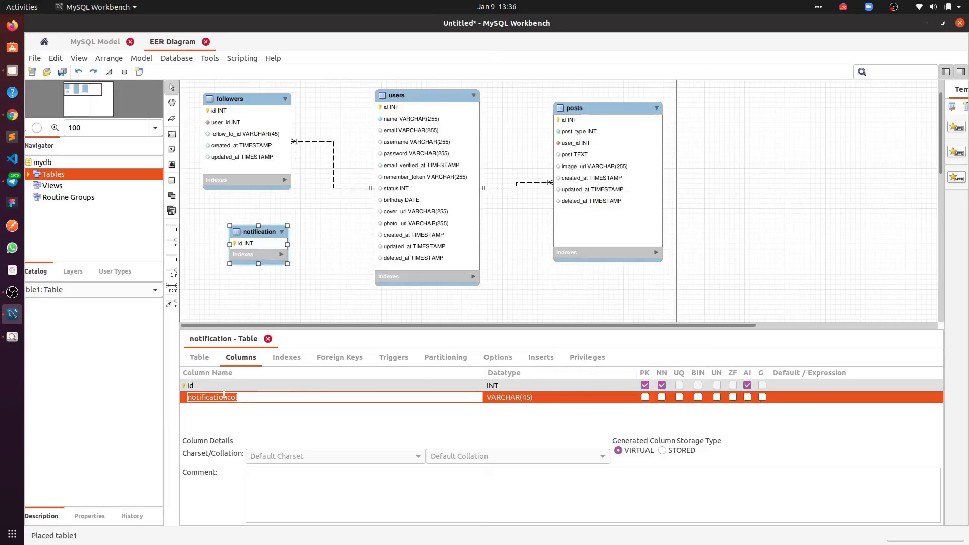
key(BackSpace)
text(to_user_id)
click(224, 410)
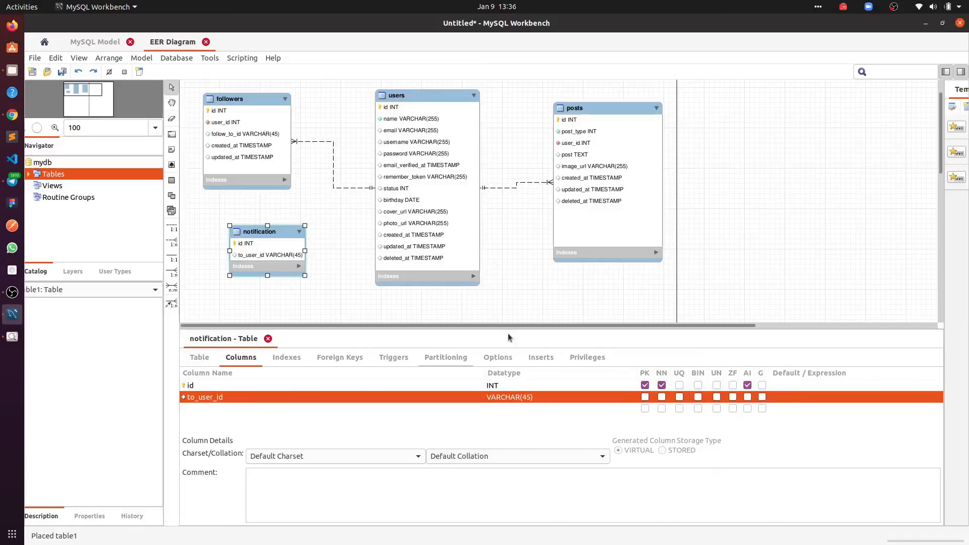
drag(539, 331, 499, 316)
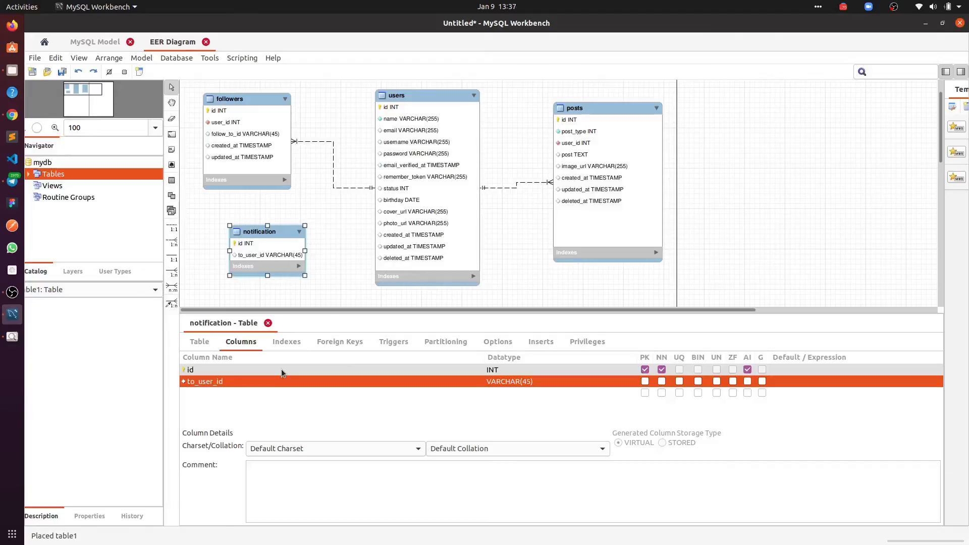
- Add a column named from_user_id below to_user_id in the notification table
click(261, 395)
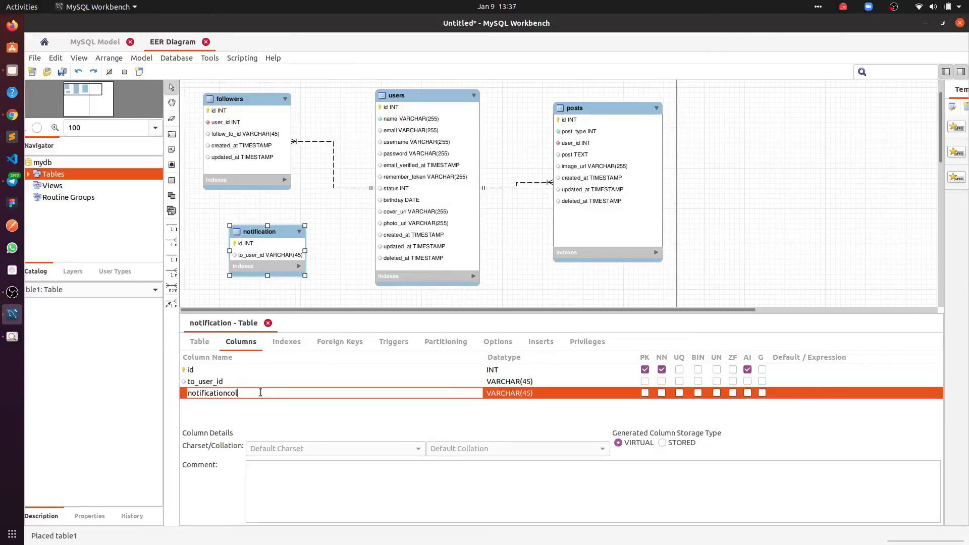
double_click(260, 393)
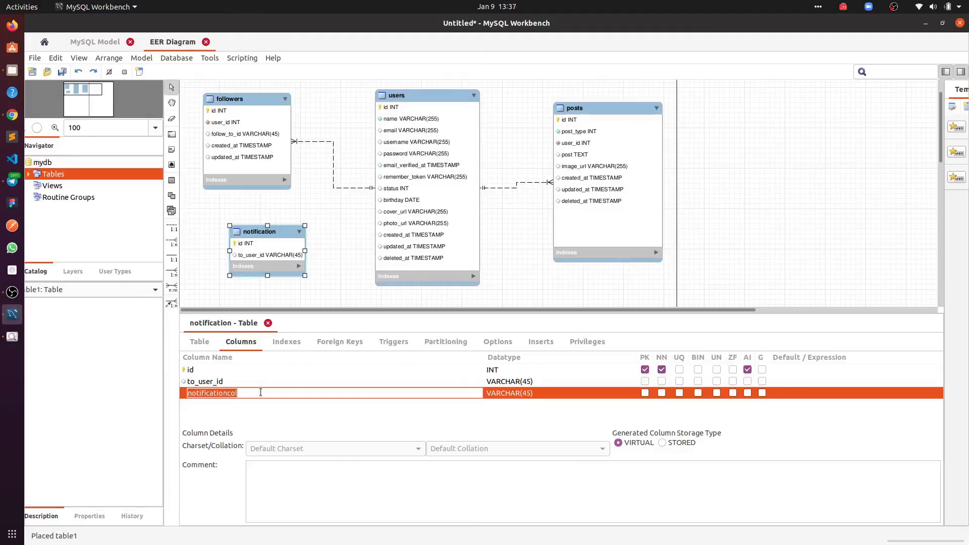
key(Return)
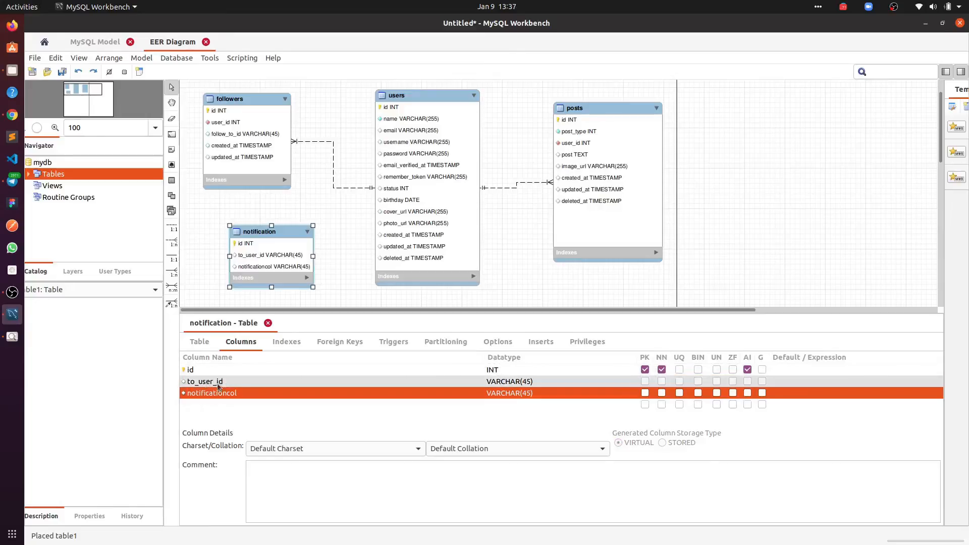
double_click(230, 392)
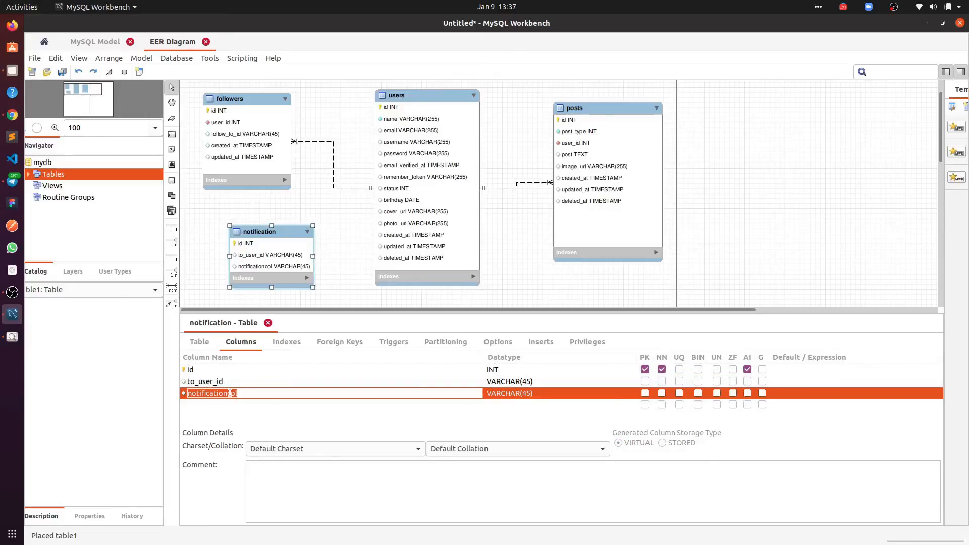
text(from_user_id)
key(Return)
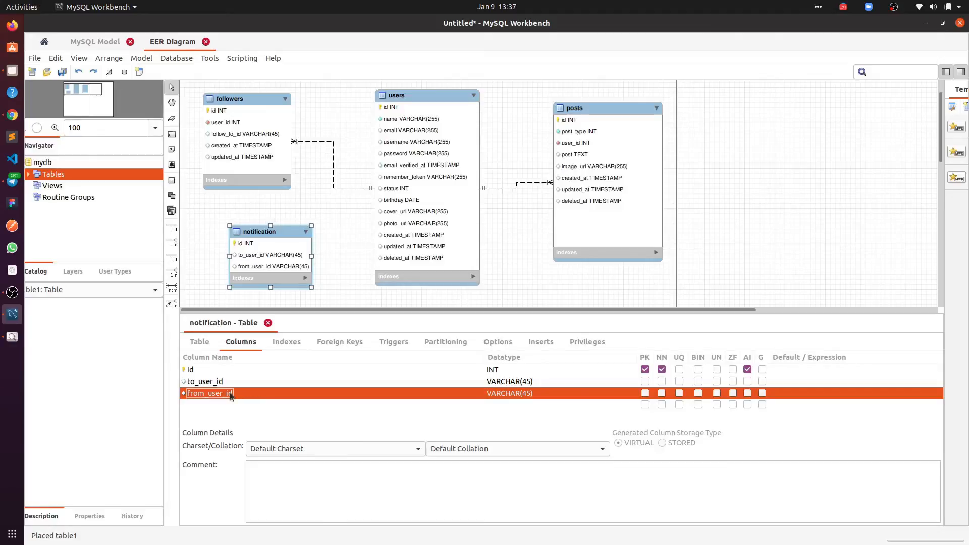
click(228, 382)
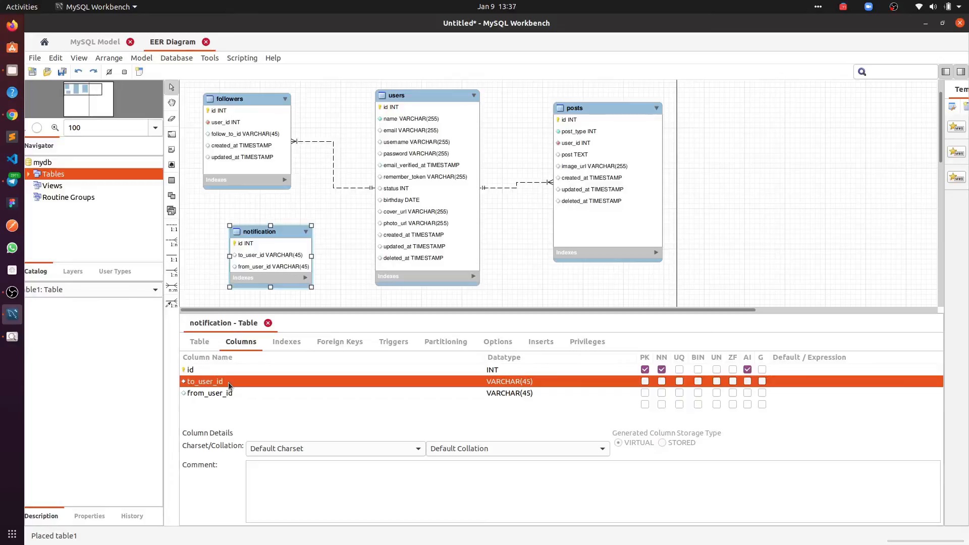
click(229, 393)
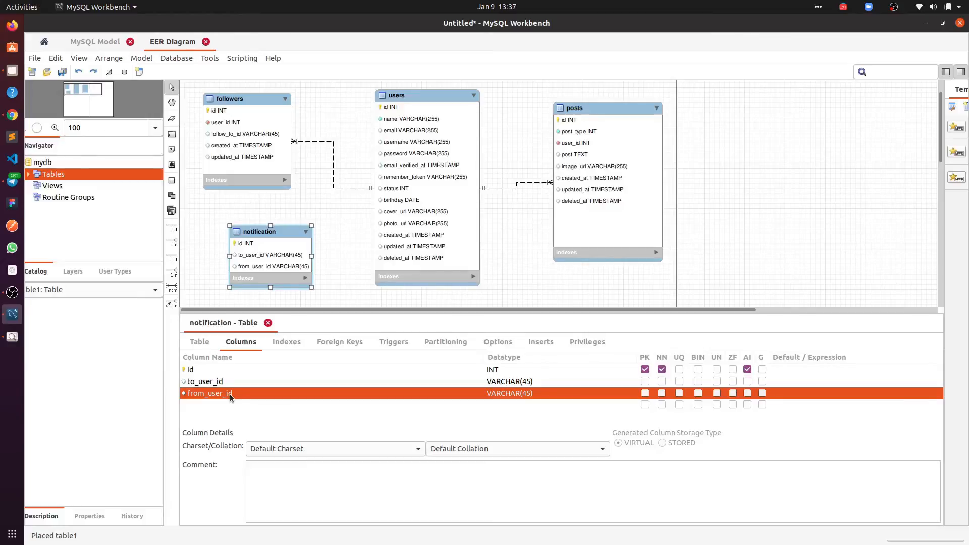
- Set the datatype of to_user_id and from_user_id in the notification table to INT and mark to_user_id as not null
click(326, 381)
click(314, 393)
click(363, 381)
click(335, 392)
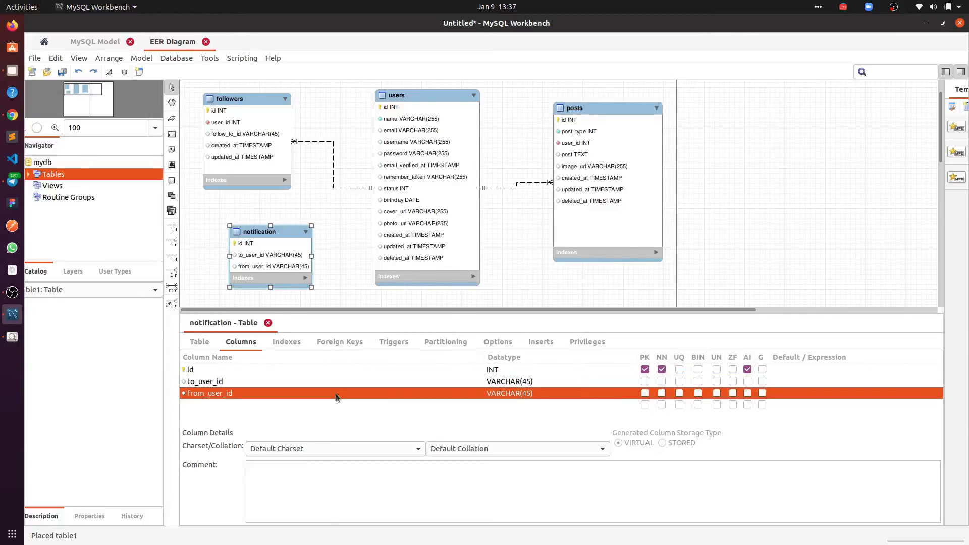
double_click(523, 382)
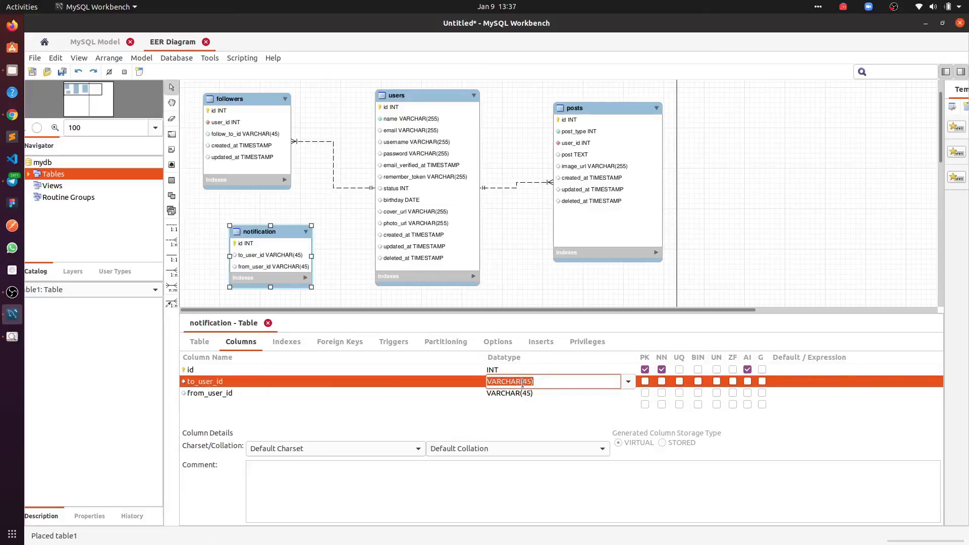
text(INT)
key(Return)
double_click(525, 392)
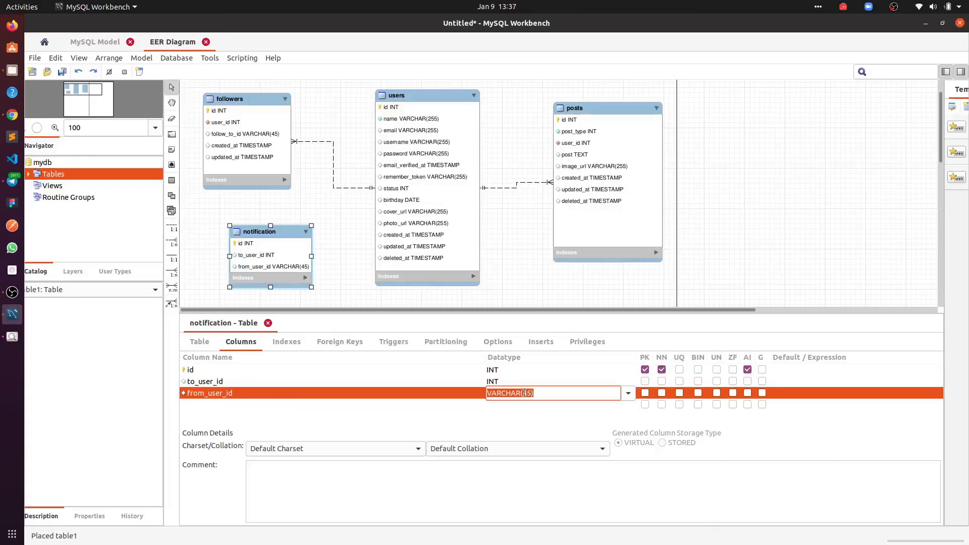
text(INT)
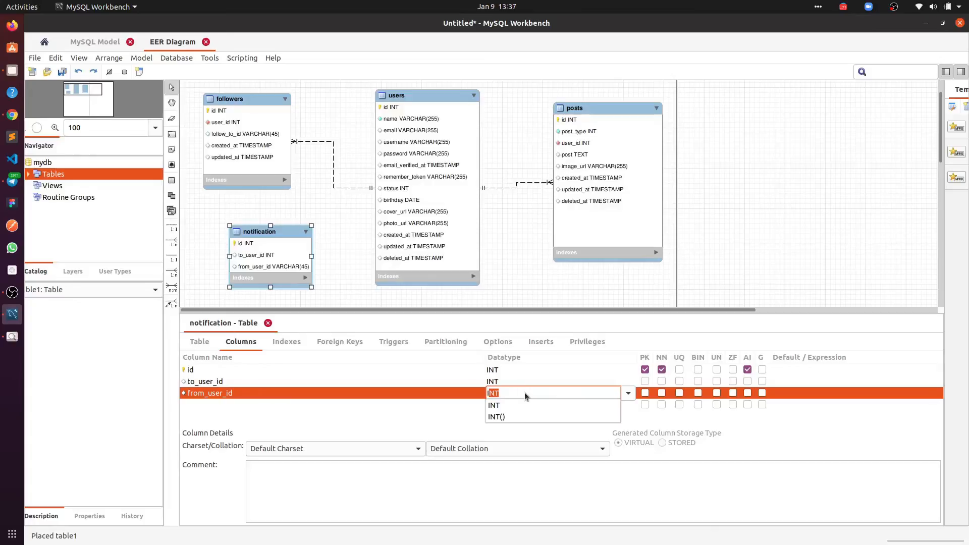
key(Return)
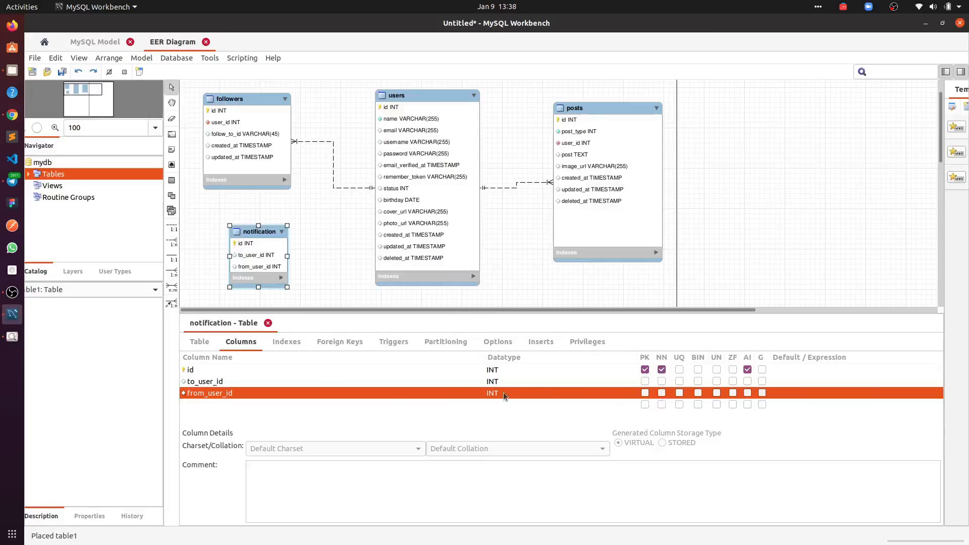
click(297, 383)
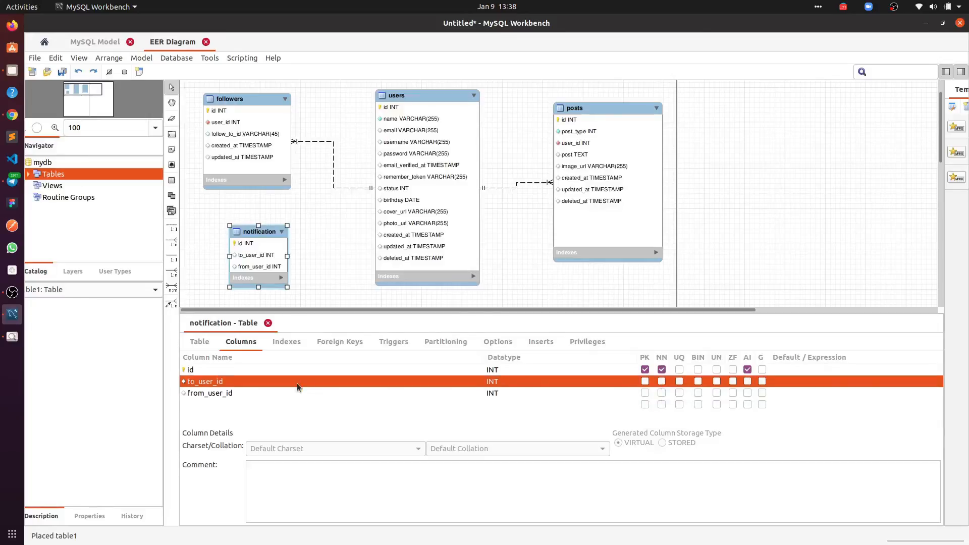
click(660, 382)
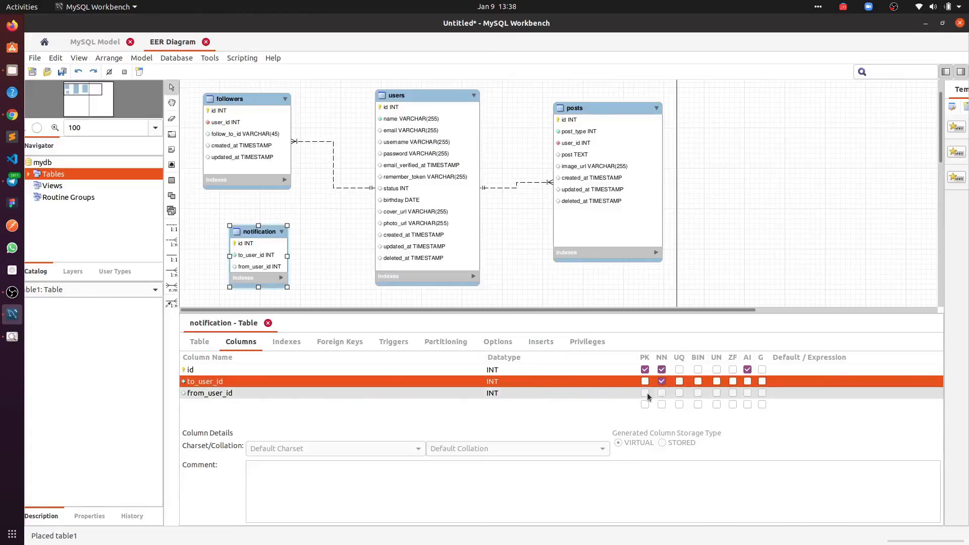
- Add a column named type with datatype INT below from_user_id in the notification table
click(271, 407)
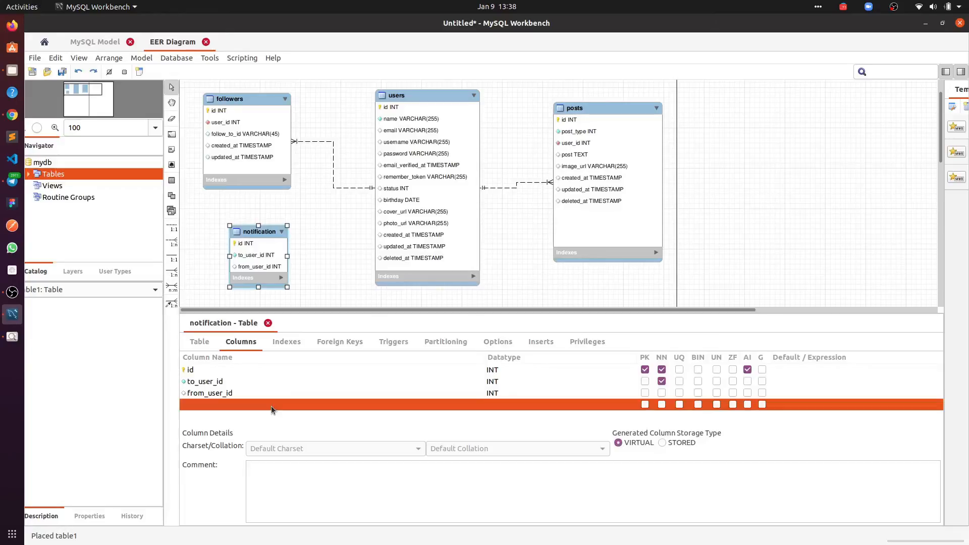
click(271, 405)
text(type)
key(Return)
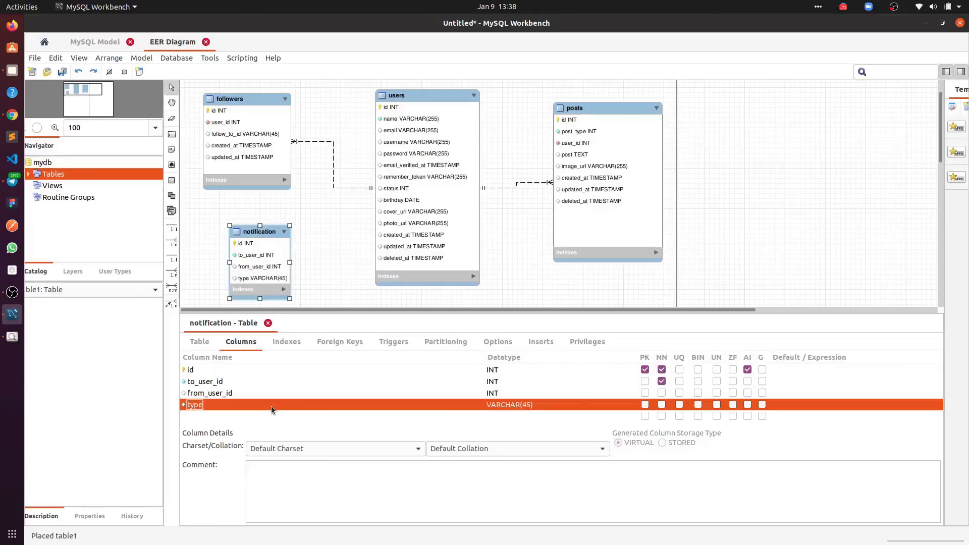
click(516, 404)
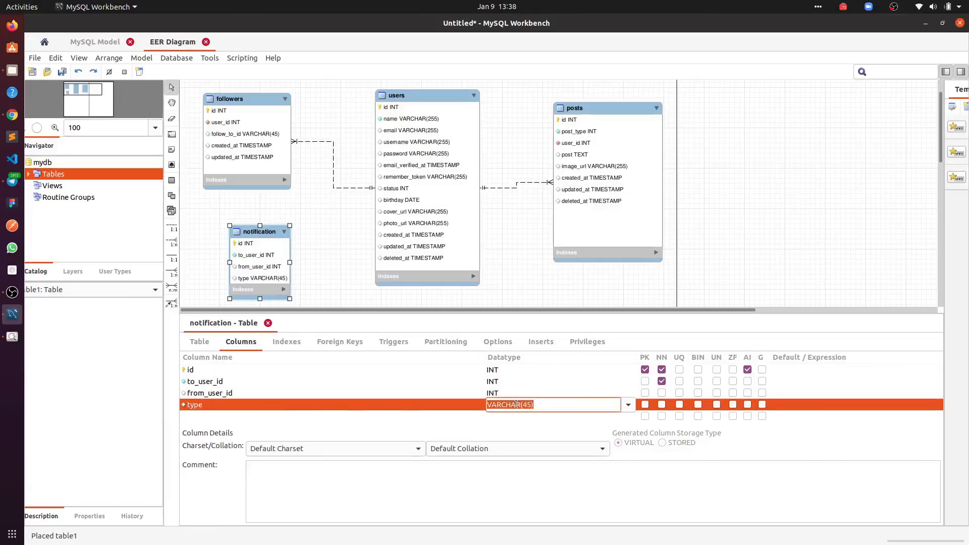
text(INT)
key(Return)
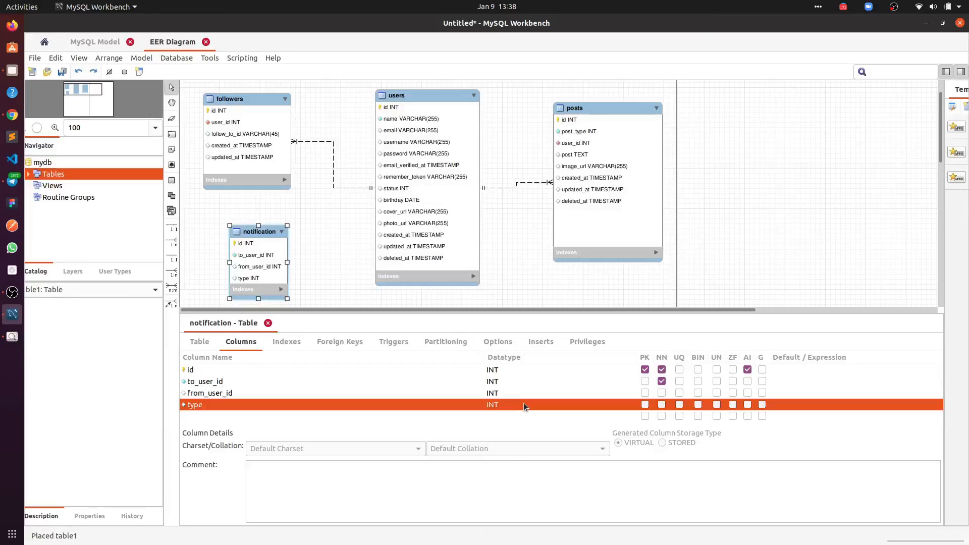
- Add a column named post_id with datatype INT below type in the notification table
click(282, 413)
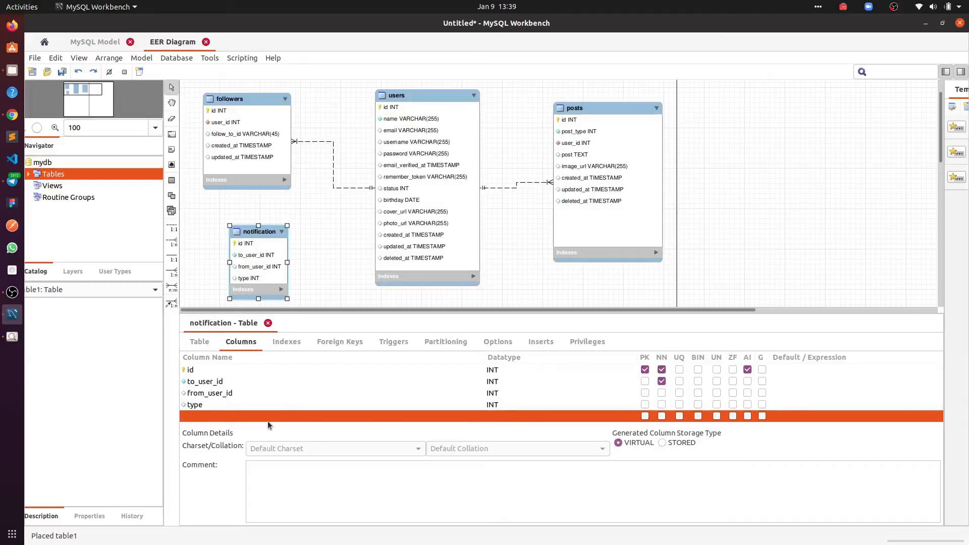
click(268, 421)
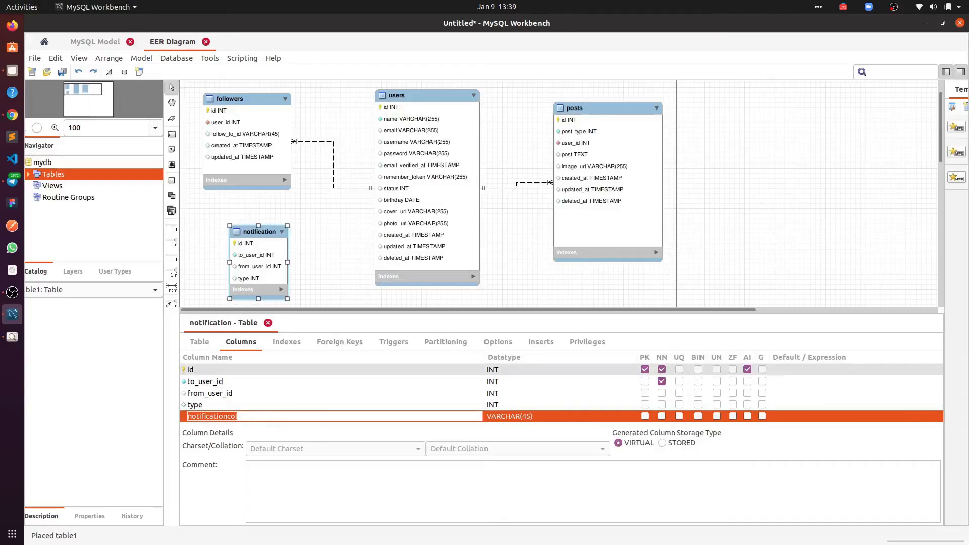
text(post_id)
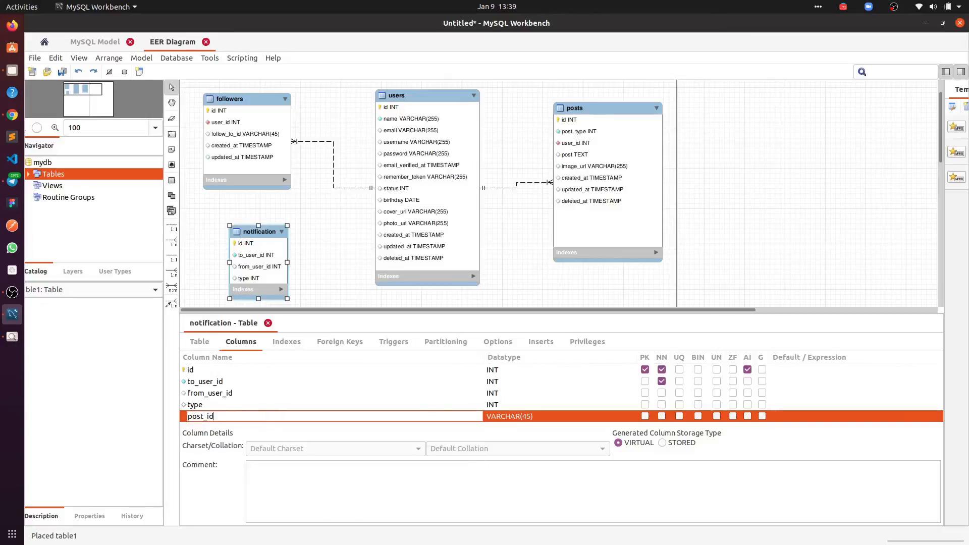
key(Return)
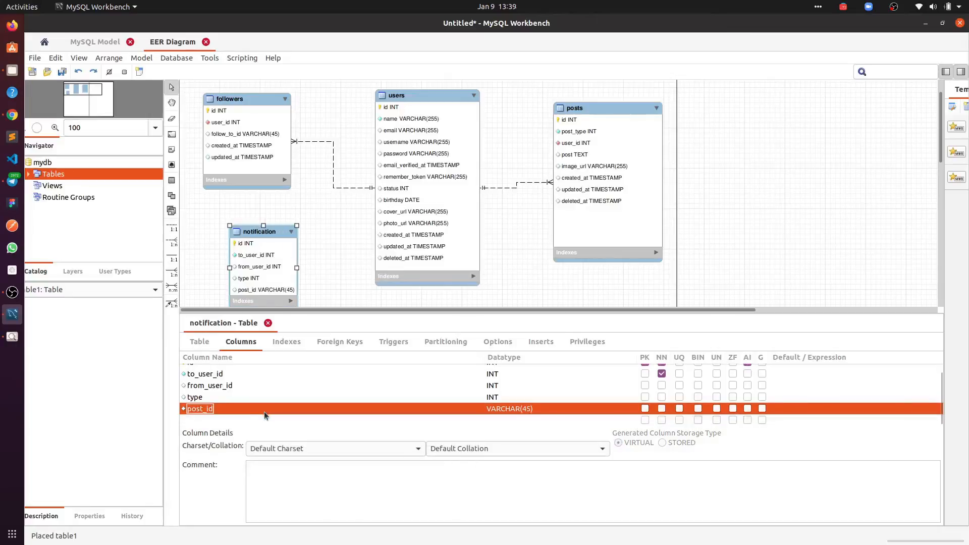
click(518, 407)
text(INT)
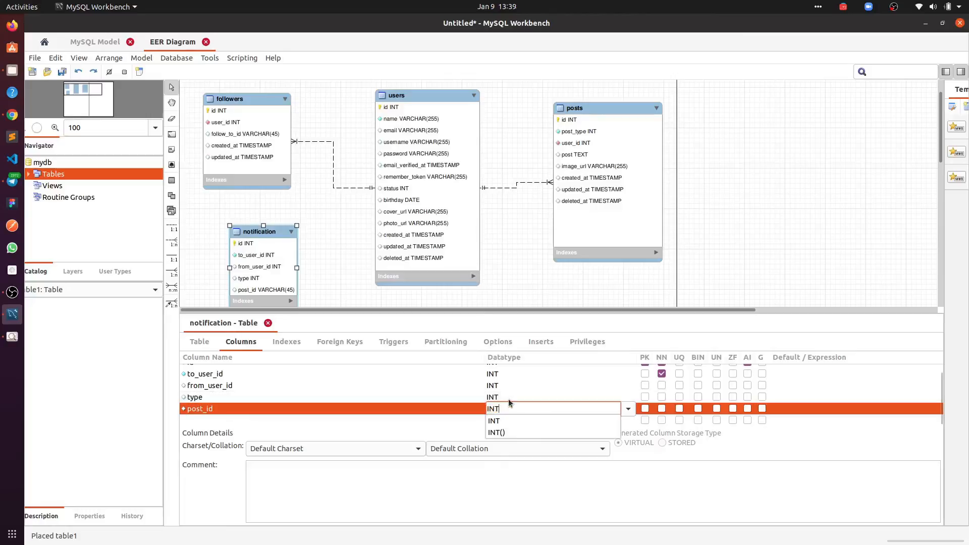
key(Return)
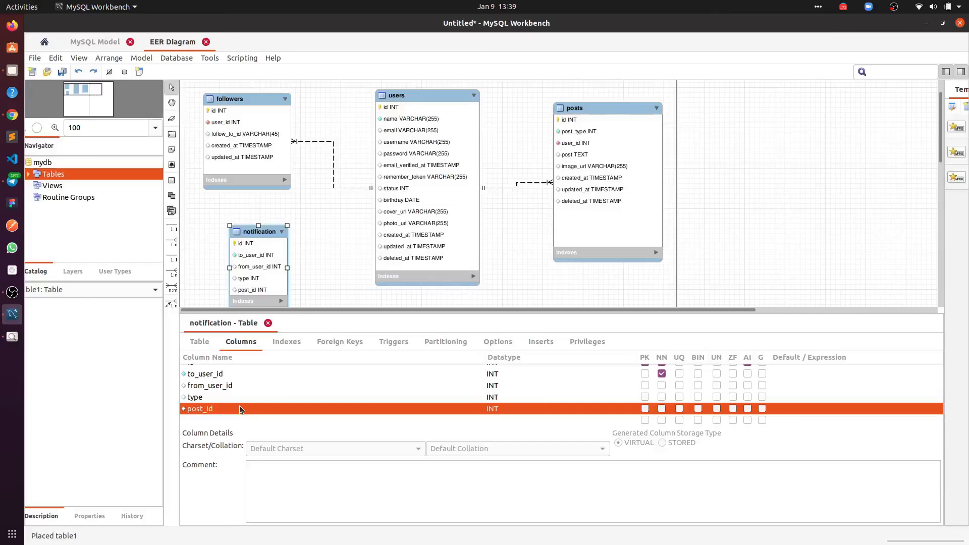
- Add columns named created_at, updated_at and deleted_at below post_id in the notification table
click(231, 419)
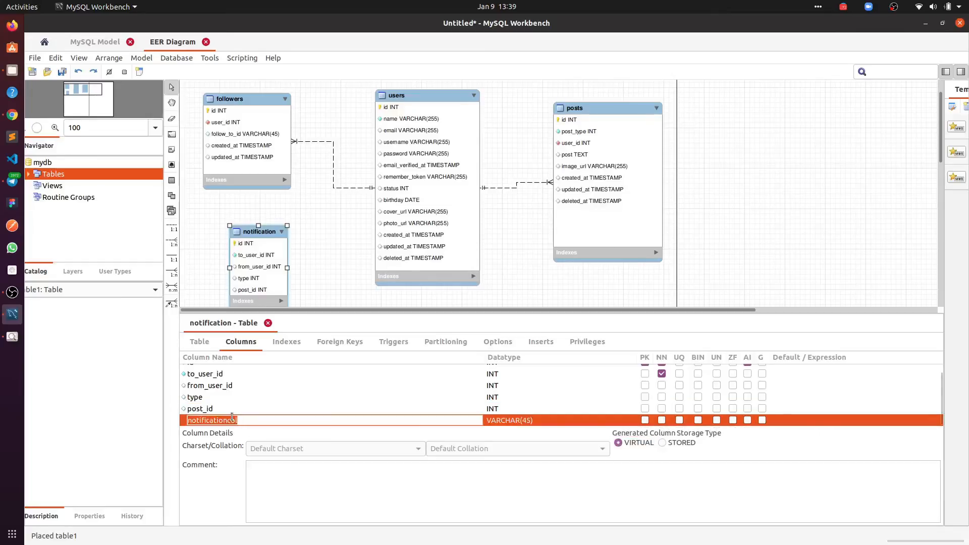
text(created_at)
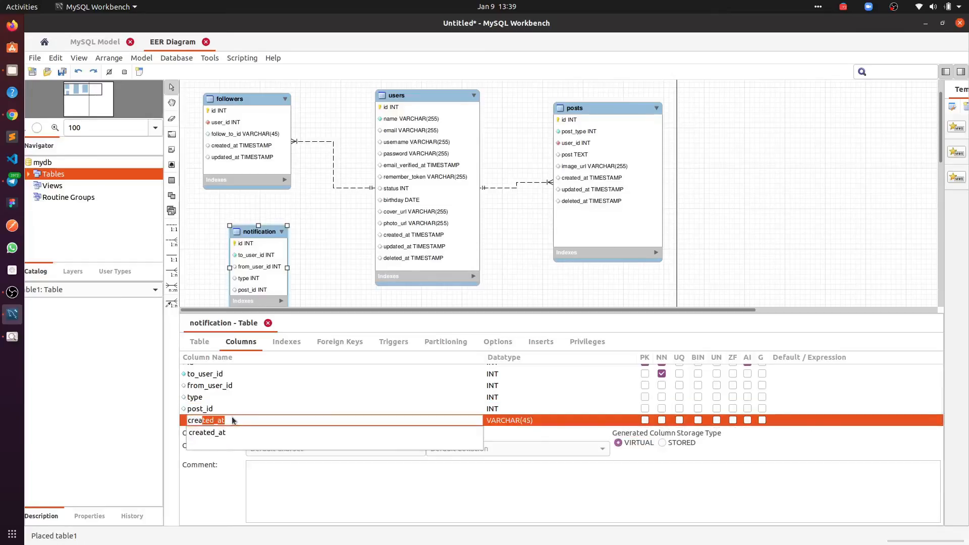
key(Return)
click(231, 418)
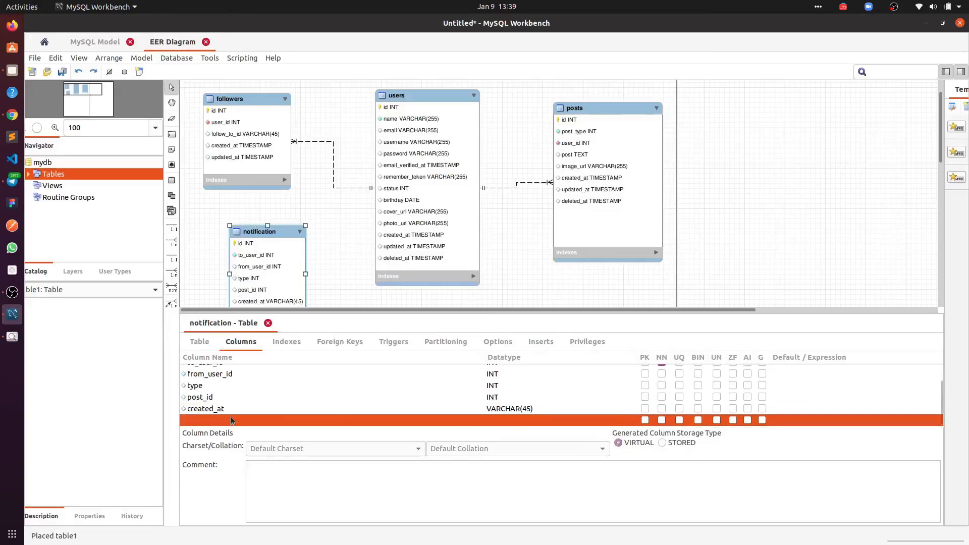
text(updated_at)
key(Return)
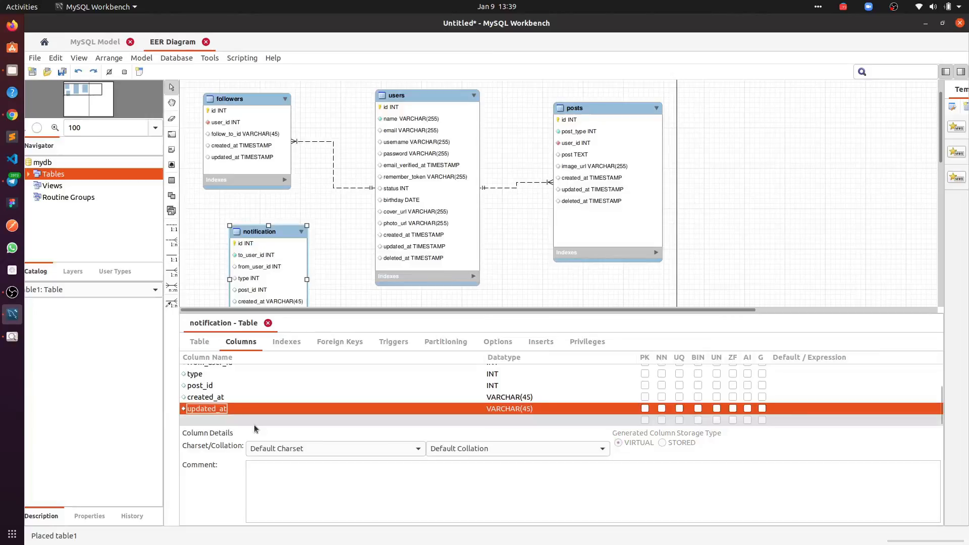
click(235, 419)
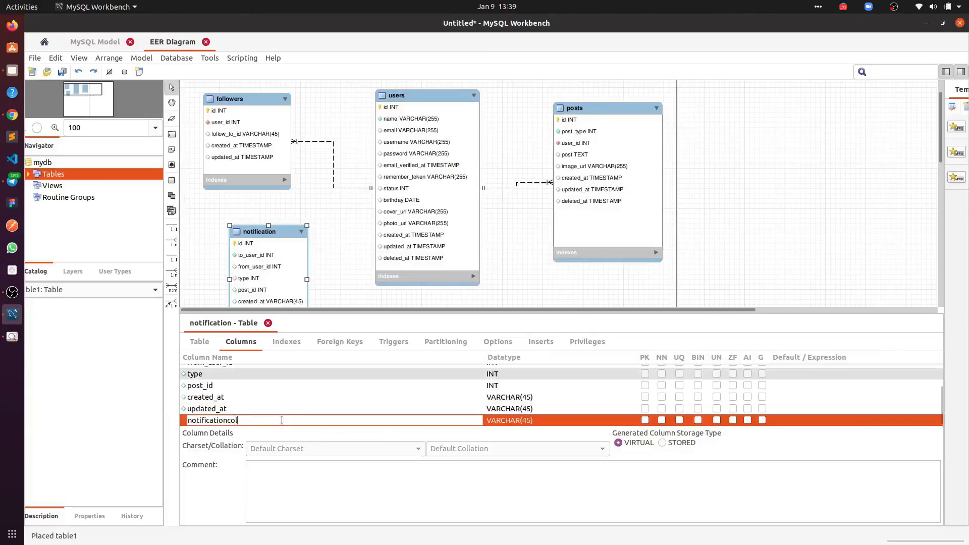
text(de)
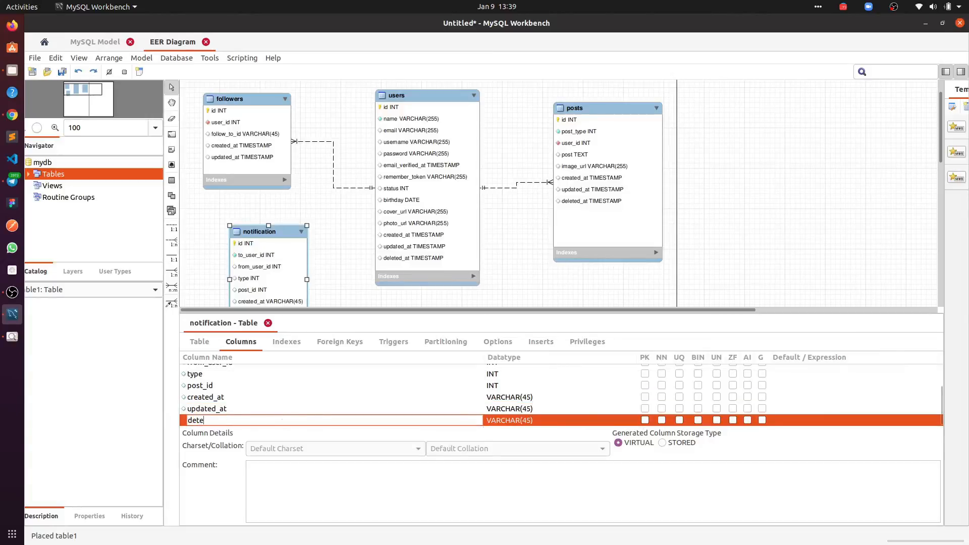
key(Down)
key(Return)
- Set the datatype of deleted_at, updated_at and created_at in the notification table to TIMESTAMP
click(510, 409)
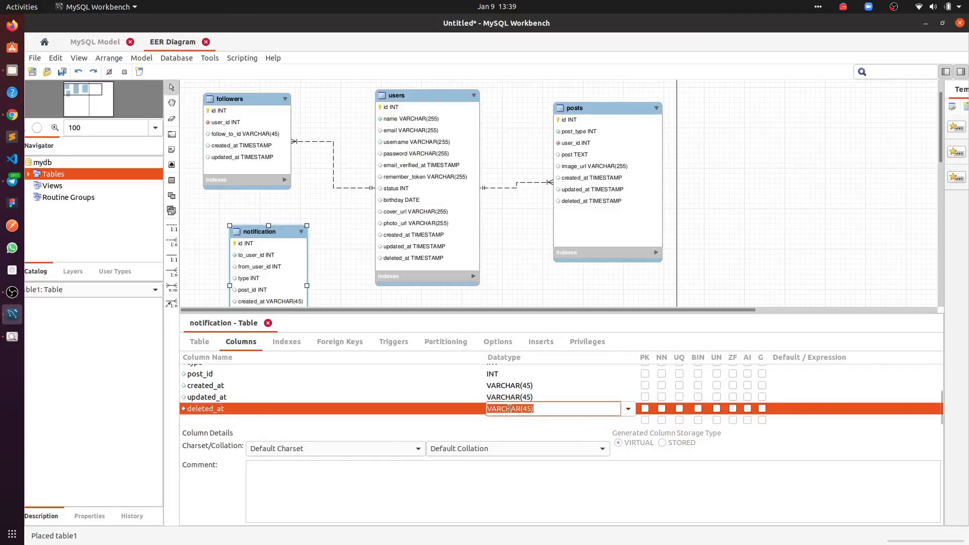
text(TIME)
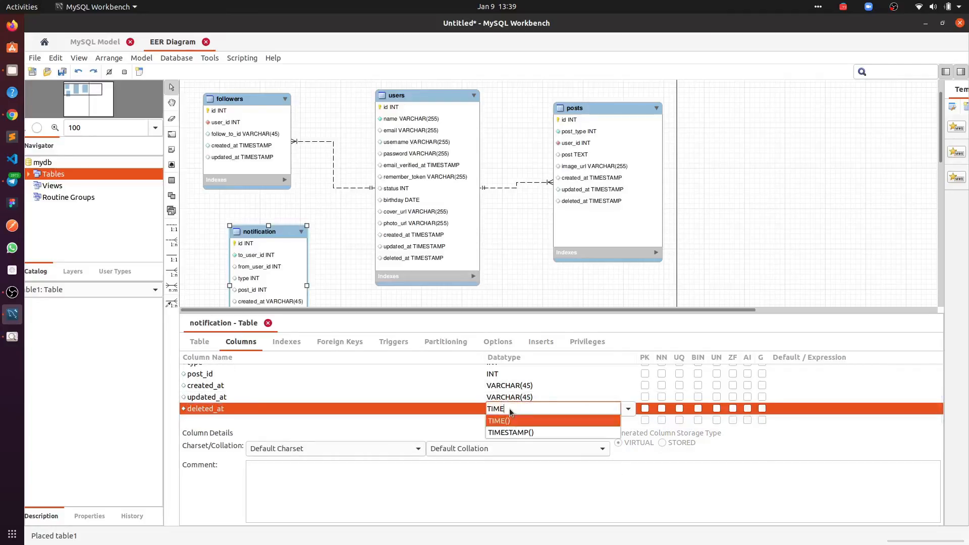
key(Down)
key(Return)
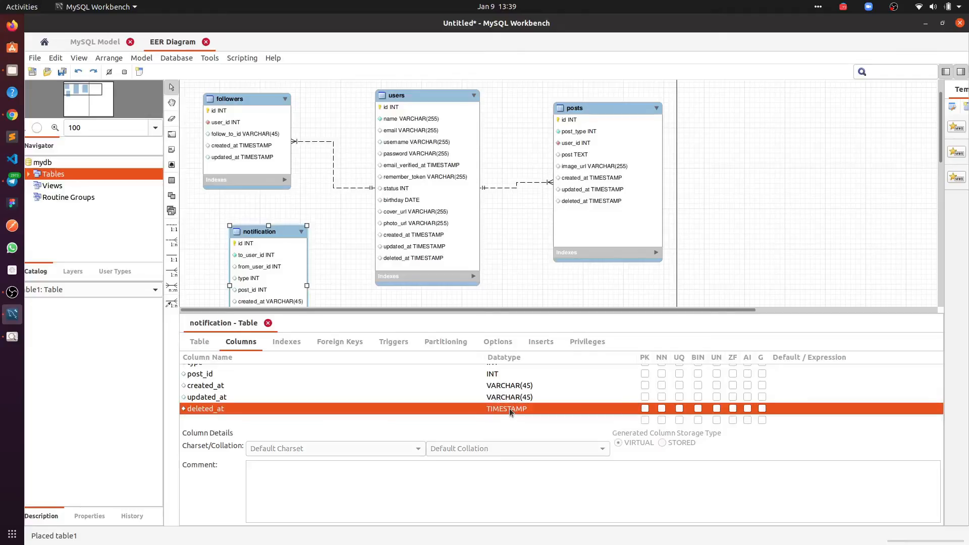
click(505, 398)
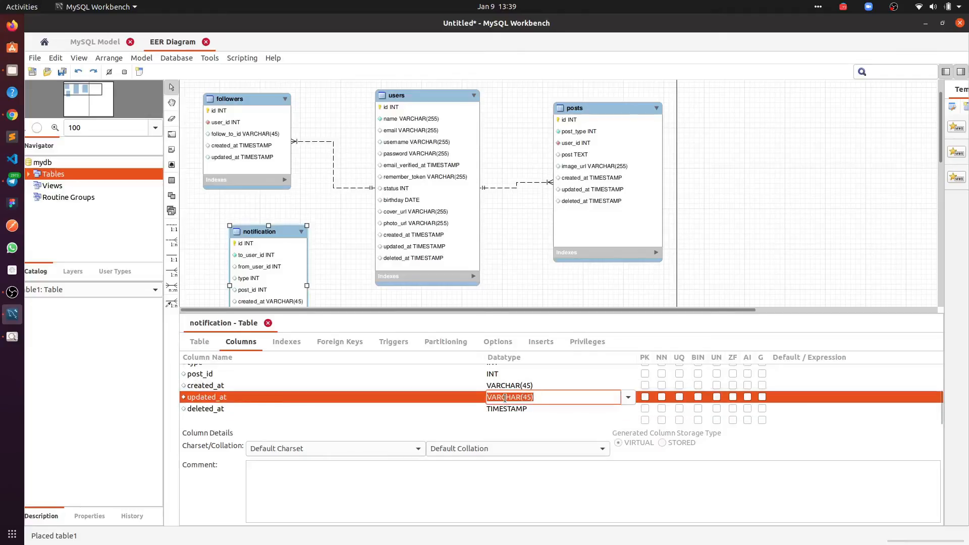
text(TIMESTAMP)
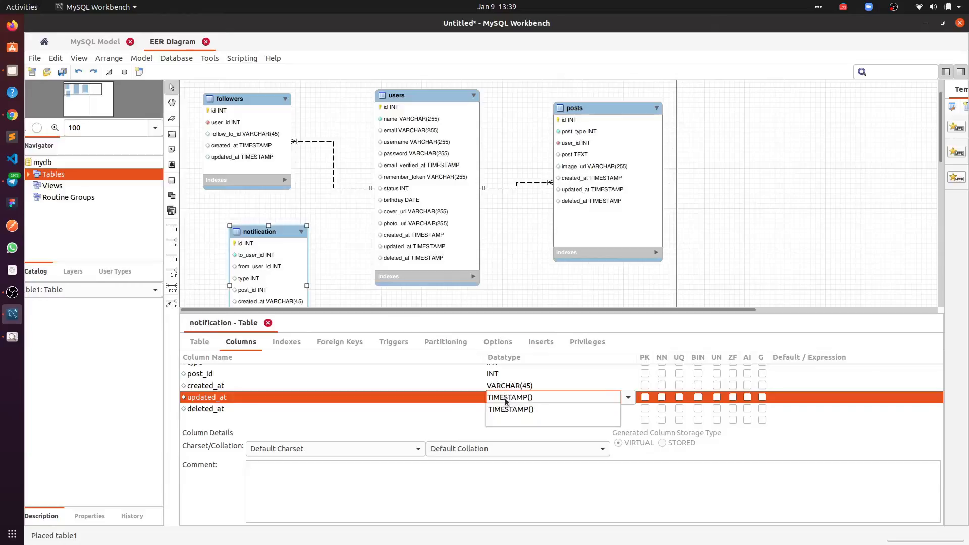
key(Return)
click(512, 386)
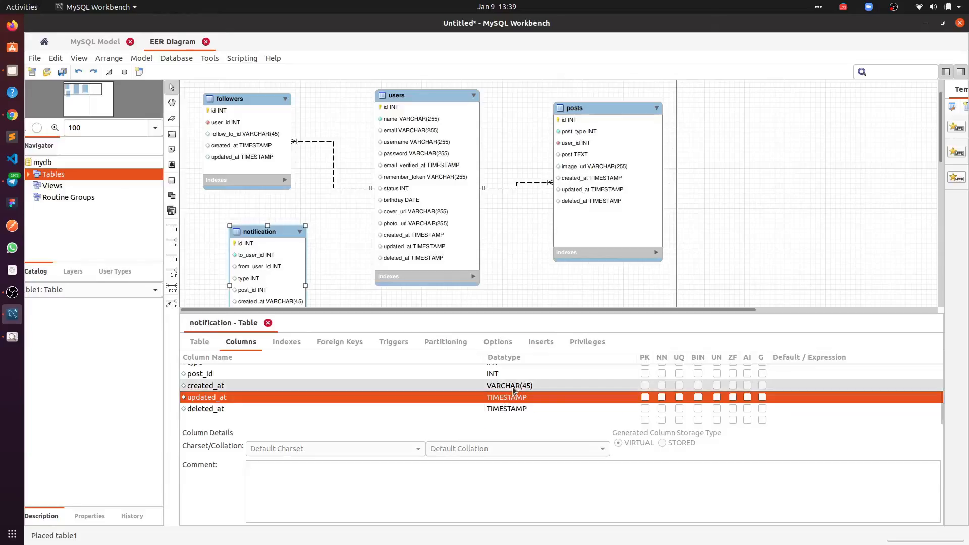
text(TIMESTAMP)
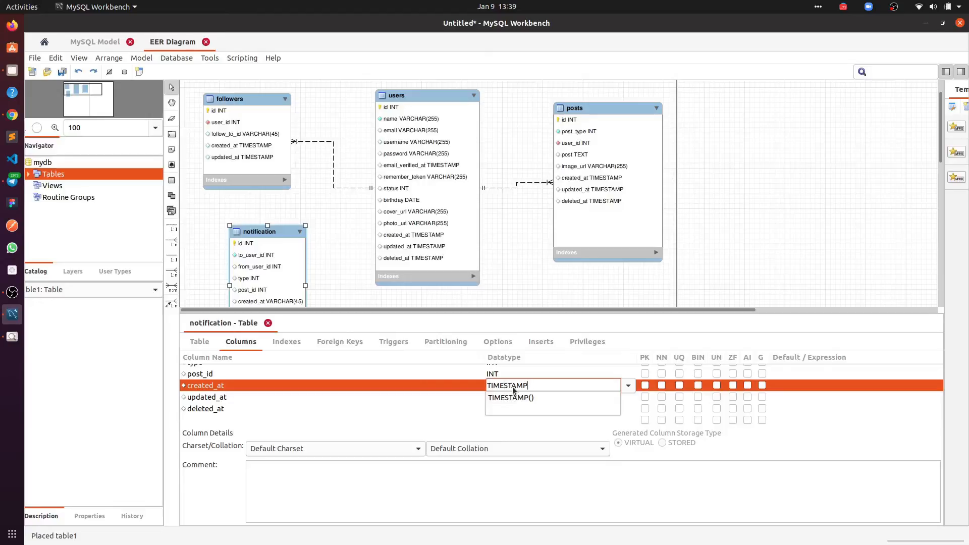
key(Return)
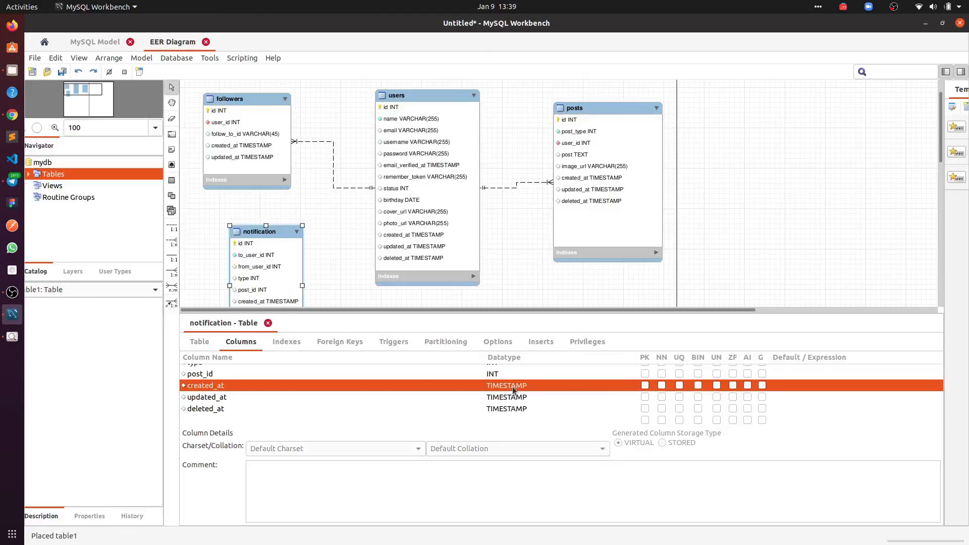
scroll(356, 398, up, 2)
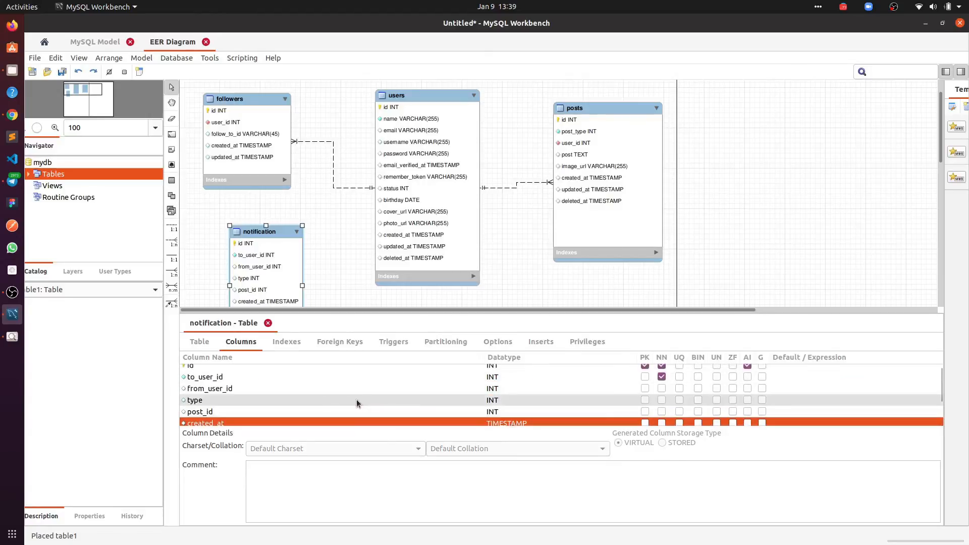
scroll(356, 399, up, 1)
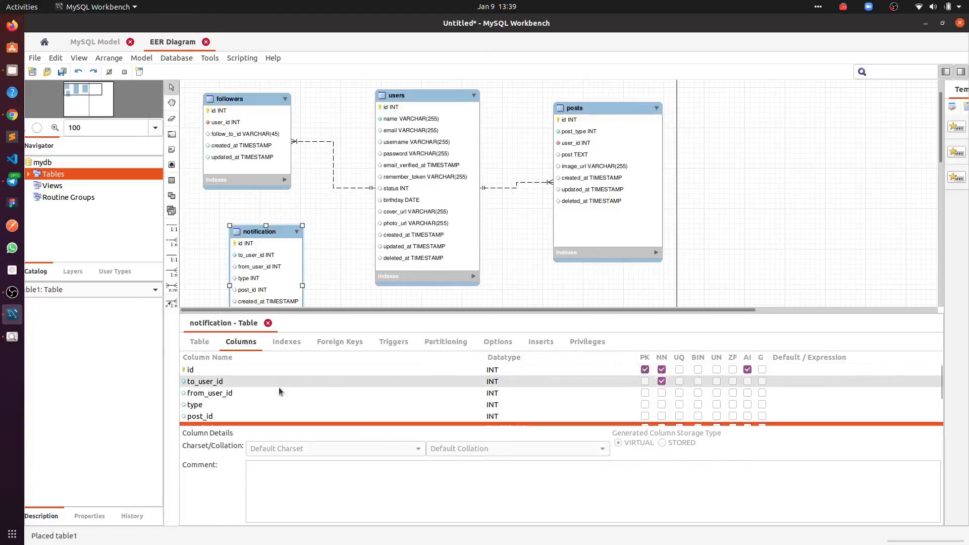
scroll(275, 397, down, 1)
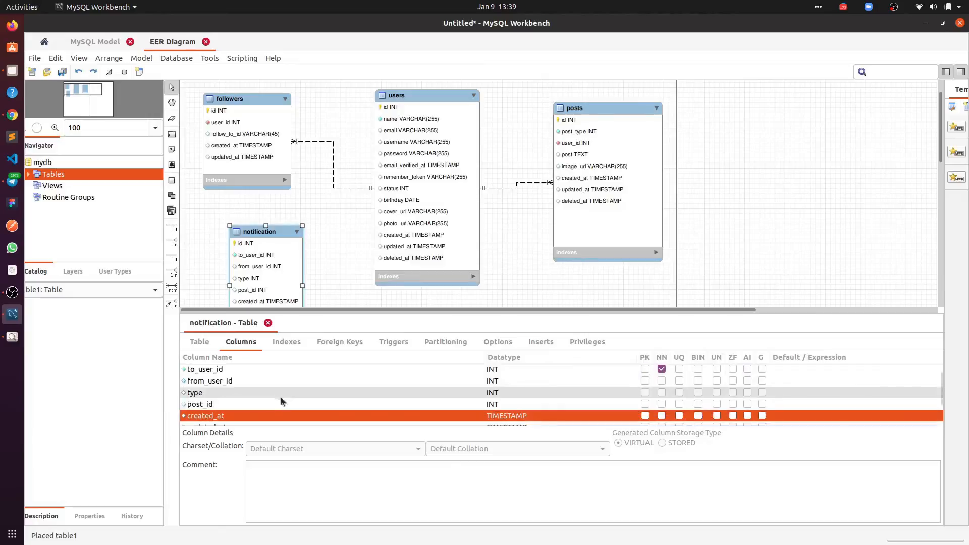
click(252, 395)
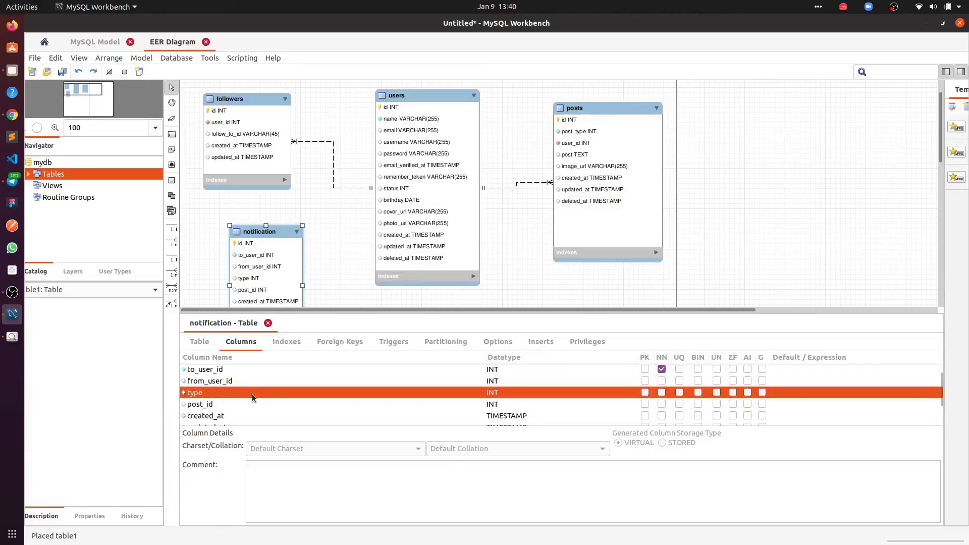
- Mark the type column as not null in the notification table and add a foreign key named fk_notification_users
click(661, 392)
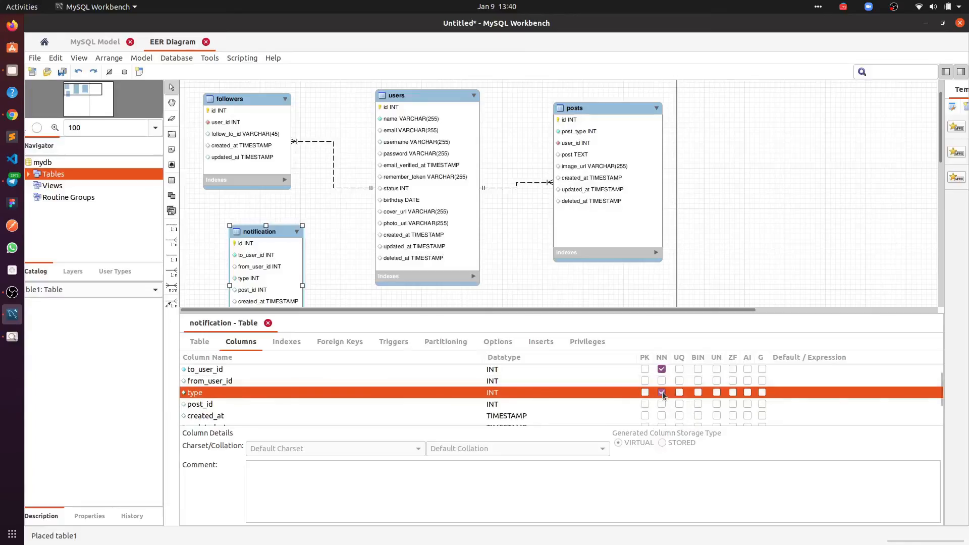
click(331, 343)
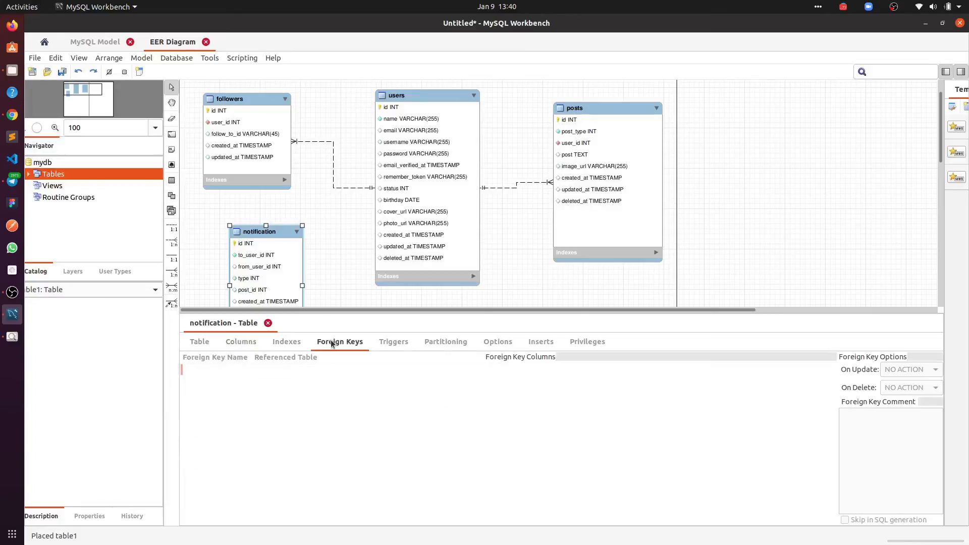
click(219, 370)
click(224, 369)
click(240, 370)
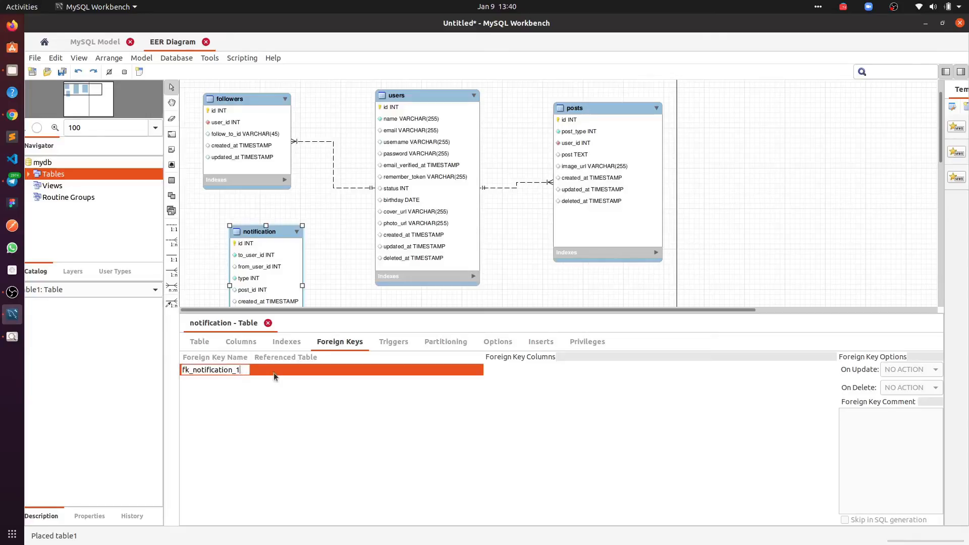
key(BackSpace)
text(users)
key(Return)
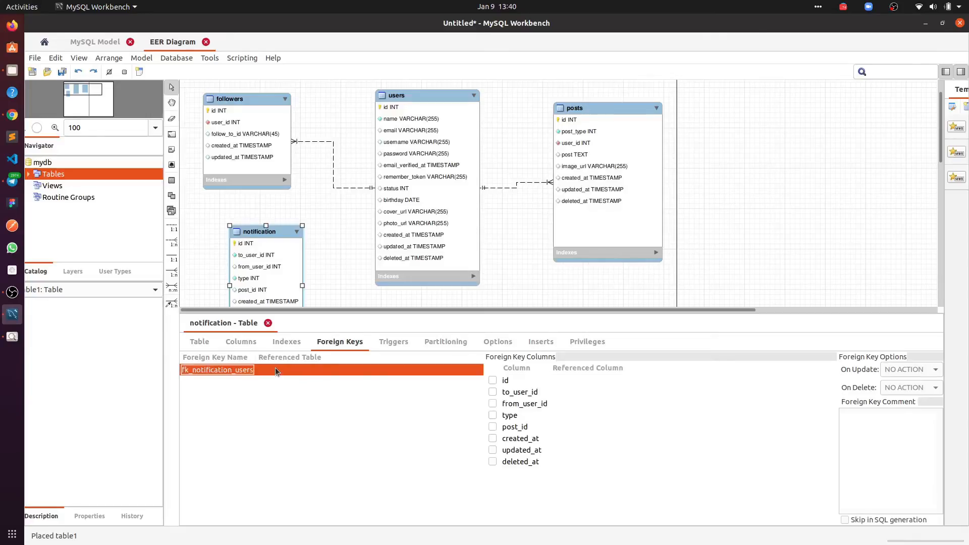
- Point the fk_notification_users foreign key to the mydb.users table, linking to_user_id to the referenced column id
click(319, 371)
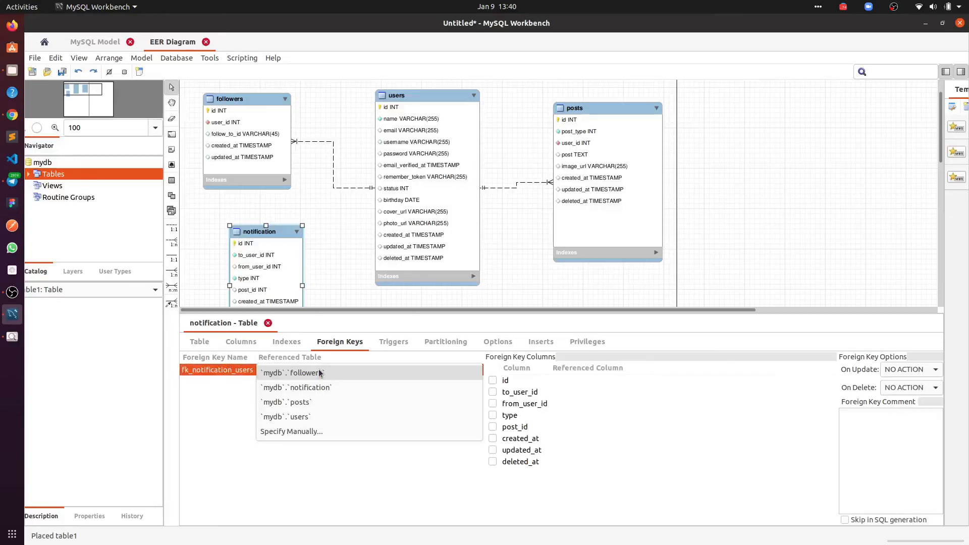
click(298, 416)
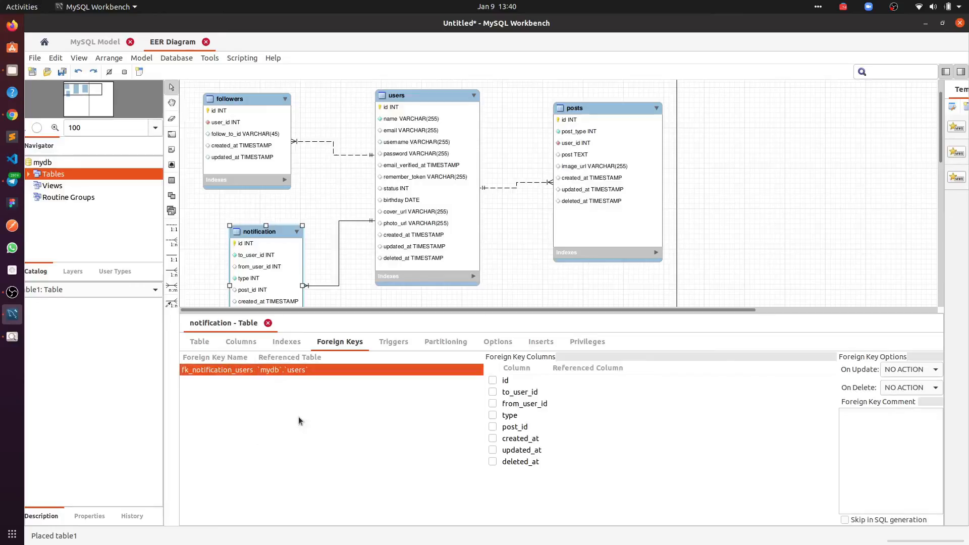
click(492, 392)
click(590, 392)
click(588, 394)
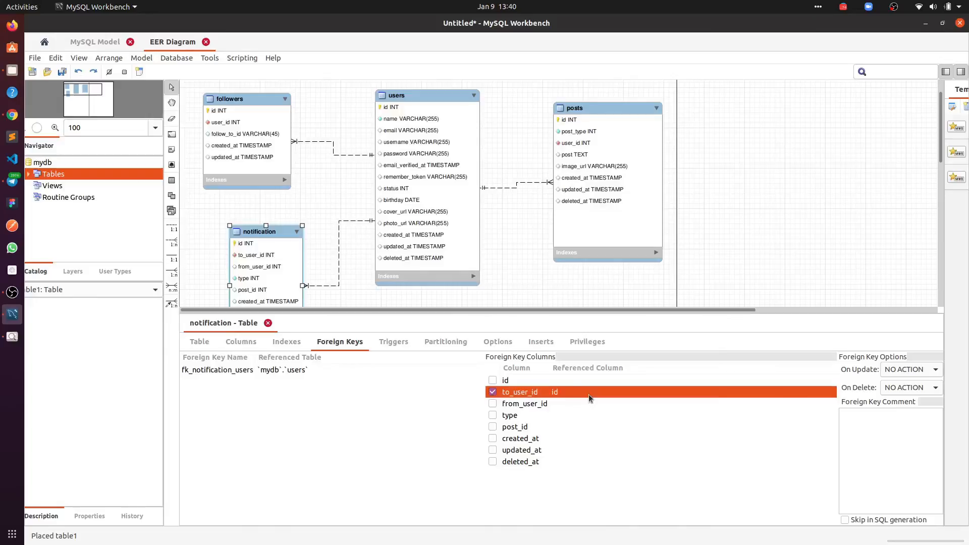
scroll(275, 261, down, 1)
scroll(275, 263, down, 5)
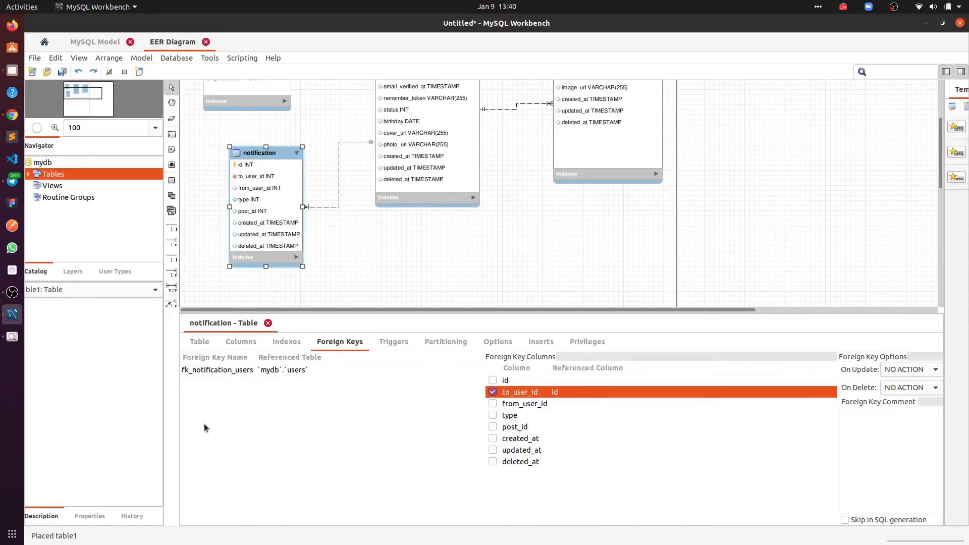
- Add a foreign key named fk_notification_posts to the notification table, referencing the mydb.posts table
click(214, 382)
click(222, 382)
click(237, 383)
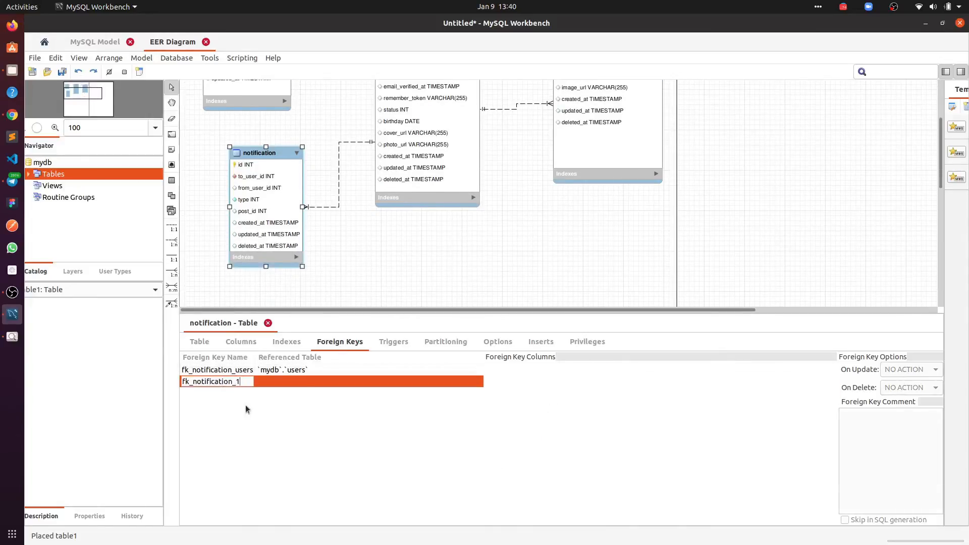
key(BackSpace)
text(posts)
key(Return)
click(308, 381)
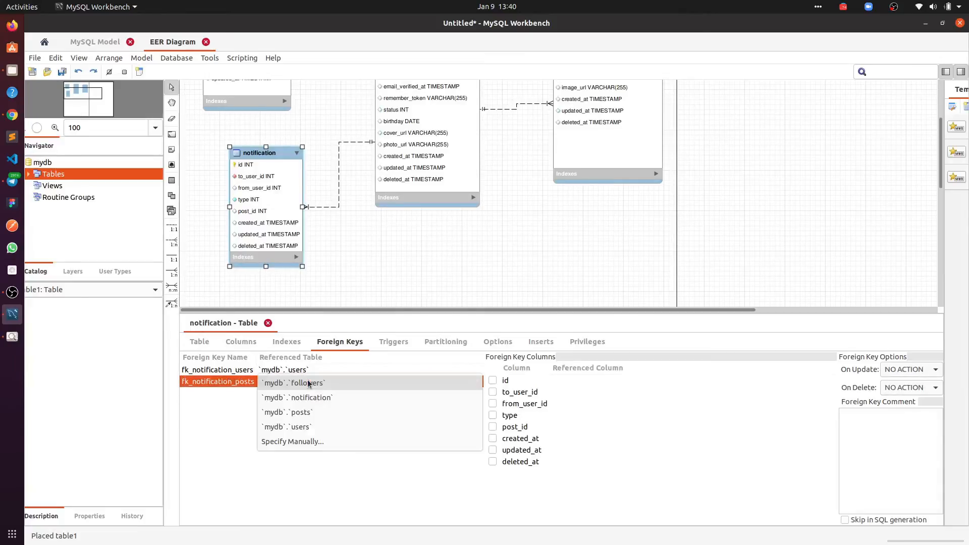
click(303, 413)
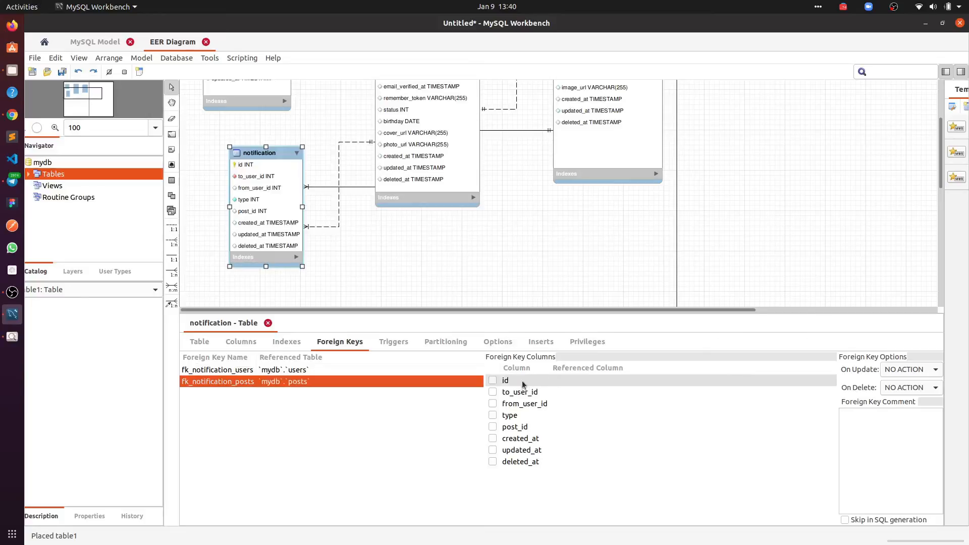
- Map the post_id column of fk_notification_posts to the referenced id column
click(495, 428)
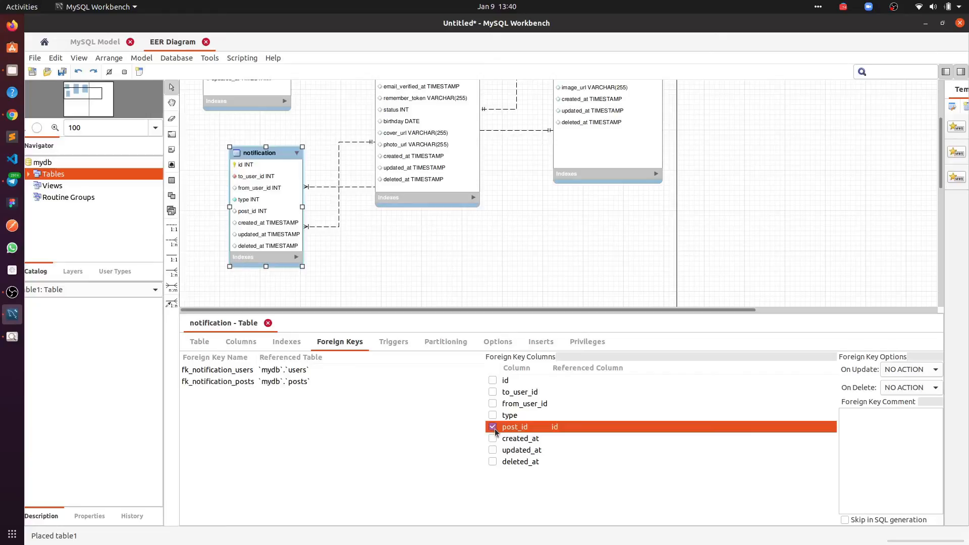
click(592, 431)
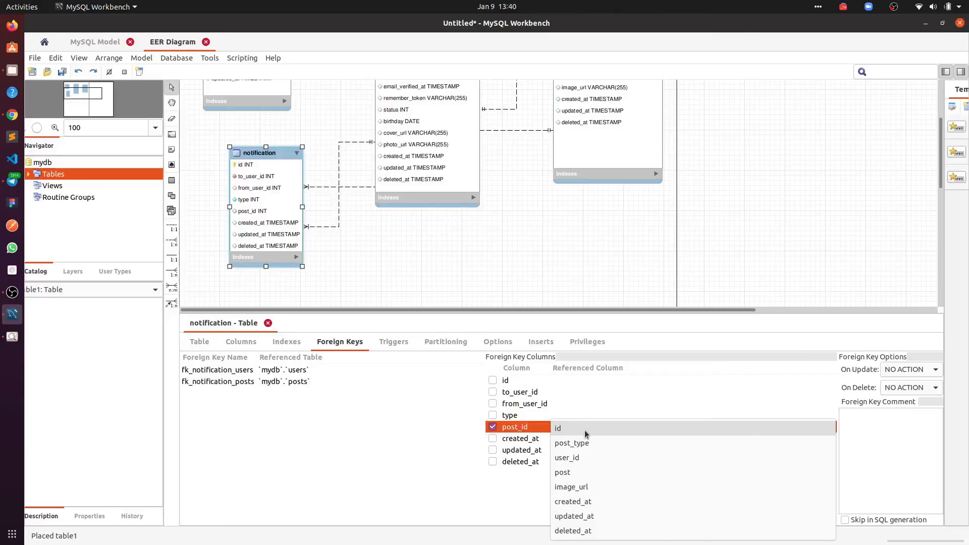
click(584, 430)
click(401, 450)
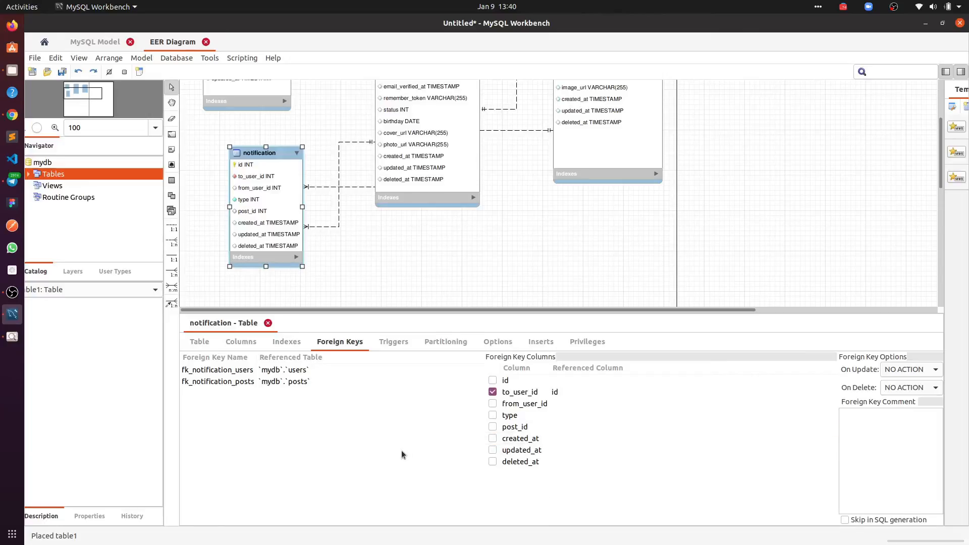
- Enlarge the diagram area and move the notification table directly beneath the posts table
drag(653, 312, 653, 347)
scroll(332, 251, up, 3)
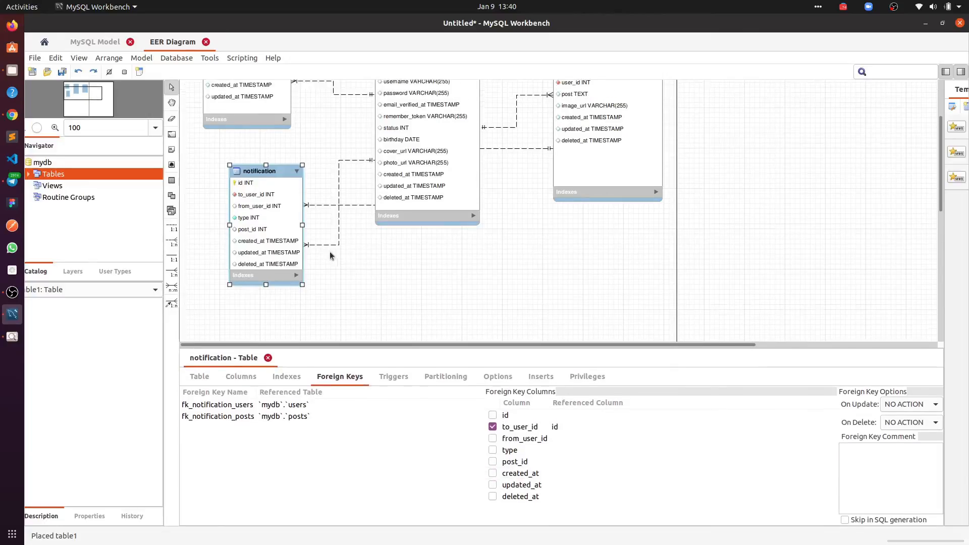
drag(301, 226, 655, 285)
scroll(448, 307, down, 5)
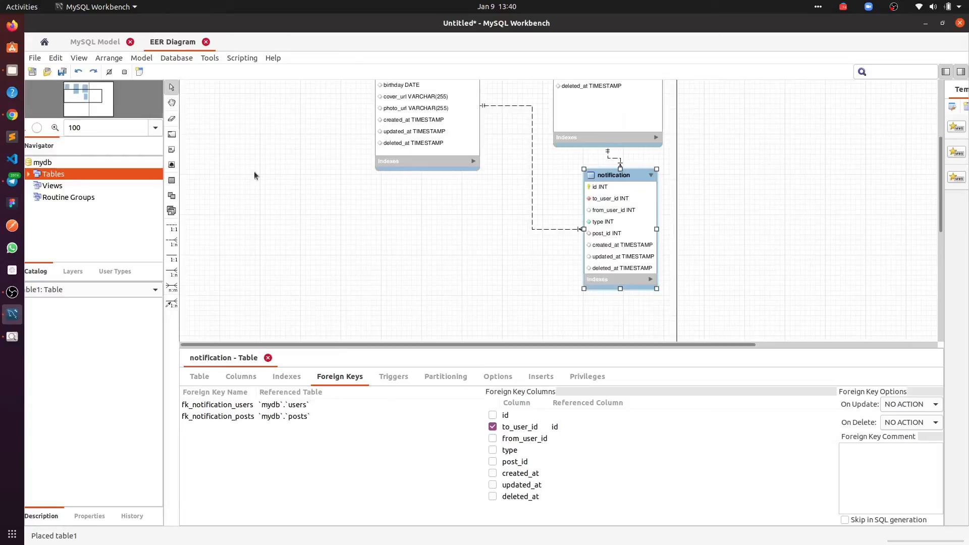
- Place a new table in the empty space below and left of the users table and name it likes
click(172, 180)
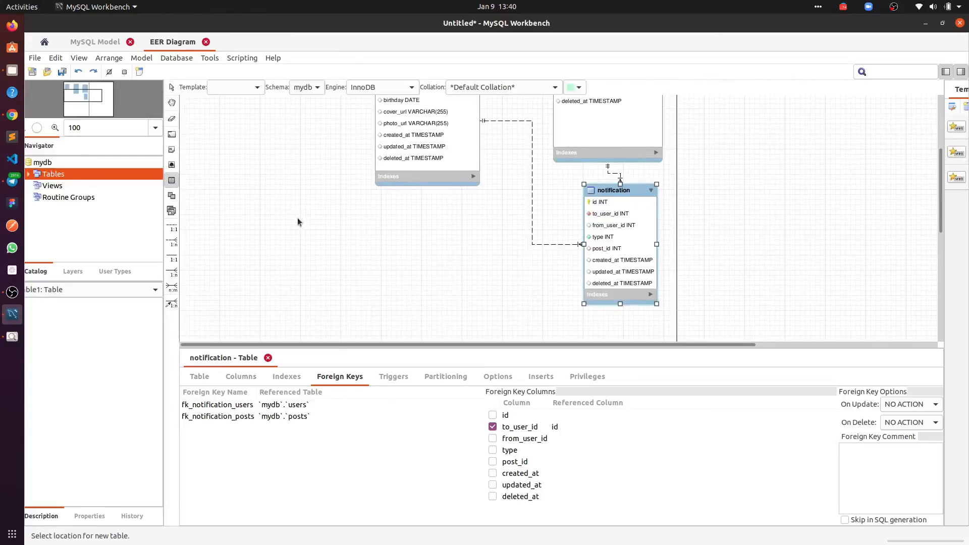
click(273, 206)
double_click(275, 201)
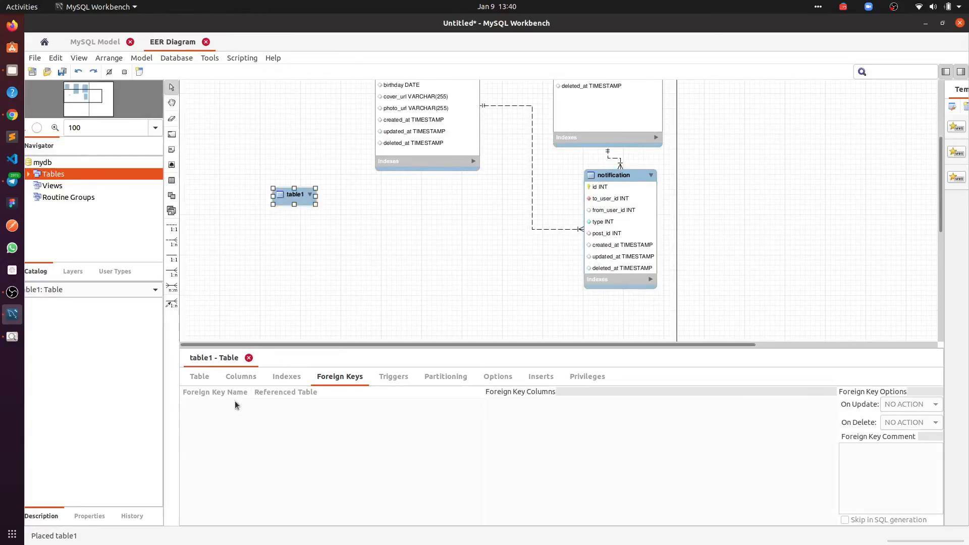
text(l)
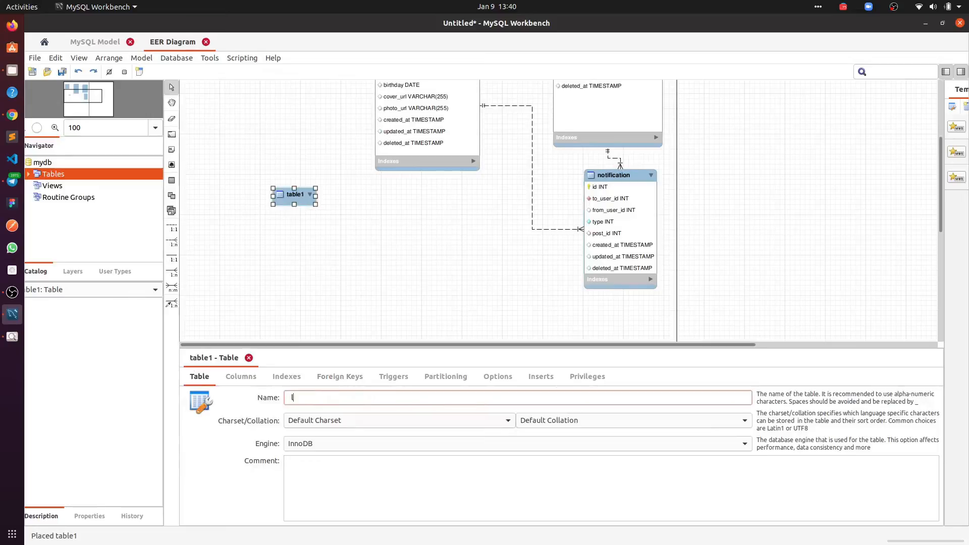
text(ikes)
key(Return)
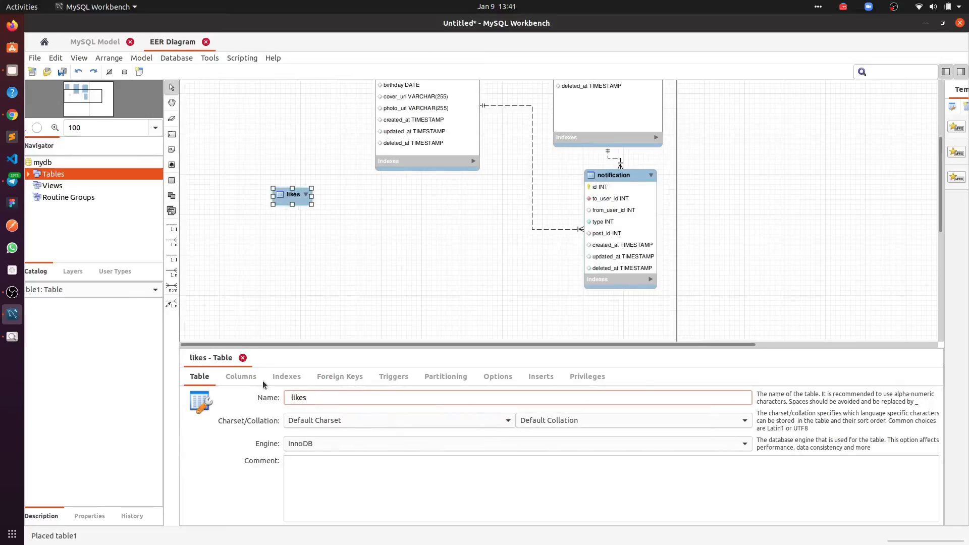
- Add an id column to the likes table as a not-null, auto-increment INT primary key
click(241, 376)
click(243, 404)
text(id)
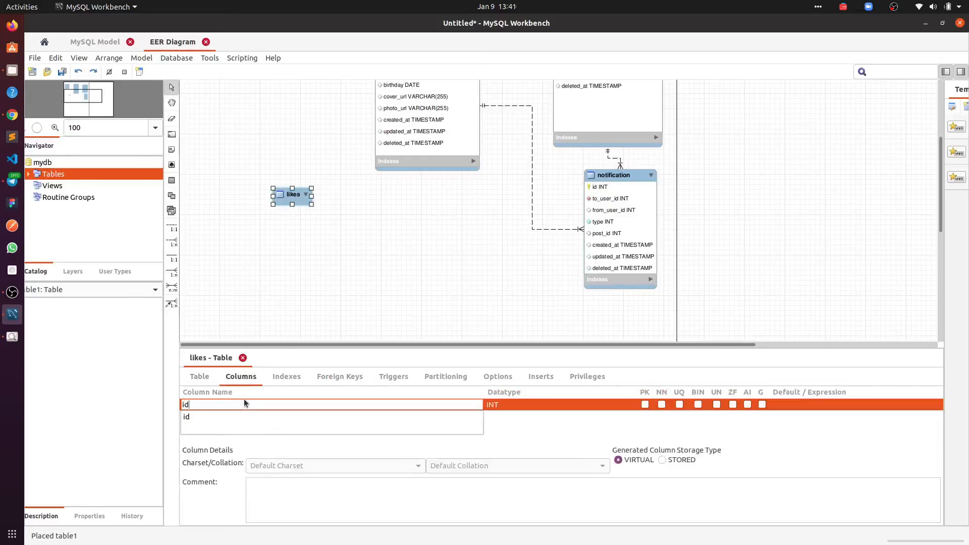
key(Return)
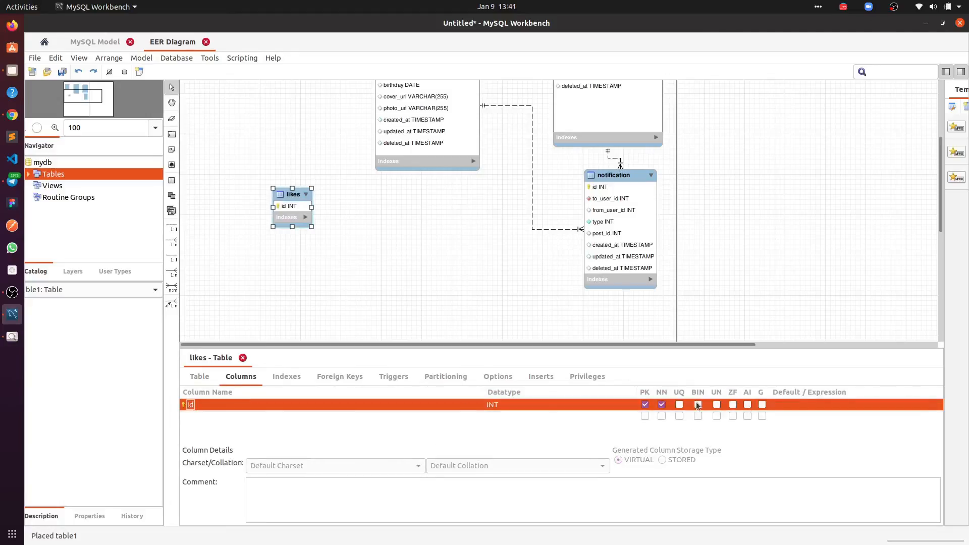
click(747, 404)
- Add a to_user_id column with datatype INT to the likes table
click(244, 418)
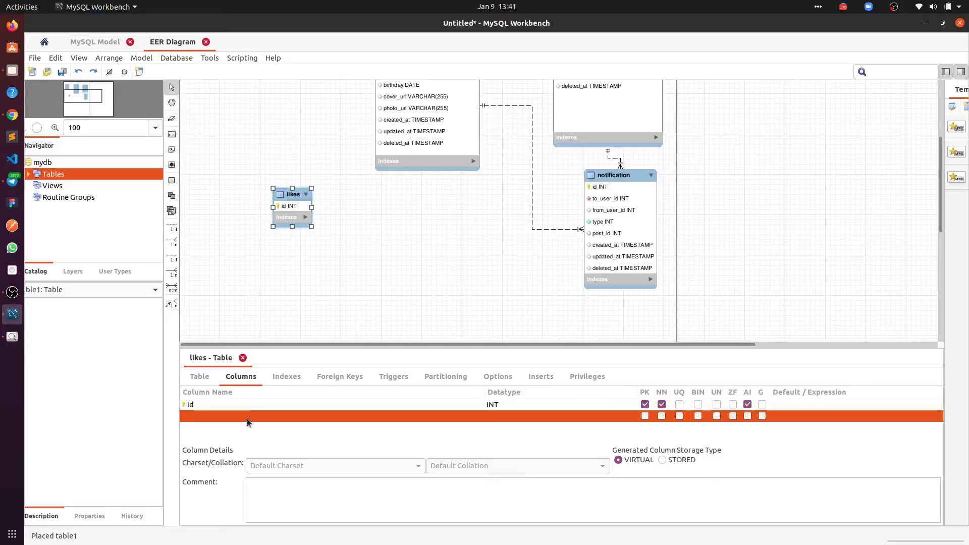
click(247, 419)
text(to_user_id)
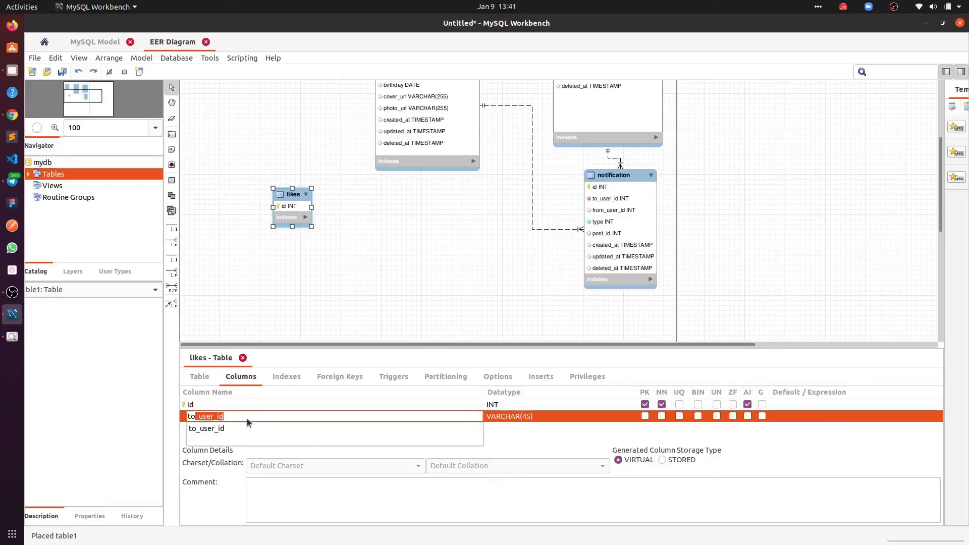
key(Return)
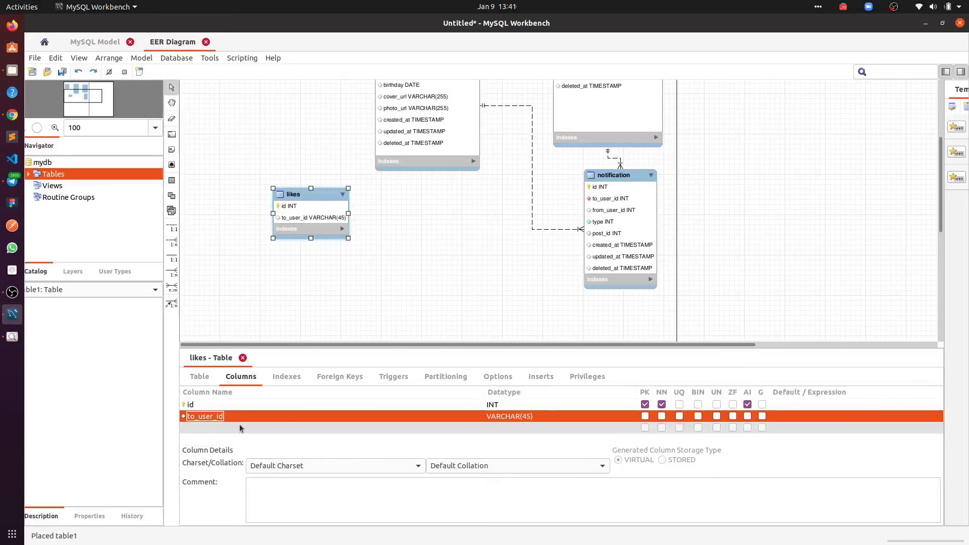
click(501, 416)
text(INT)
key(Return)
- Add a from_user_id column with datatype INT and make both to_user_id and from_user_id not null
click(208, 427)
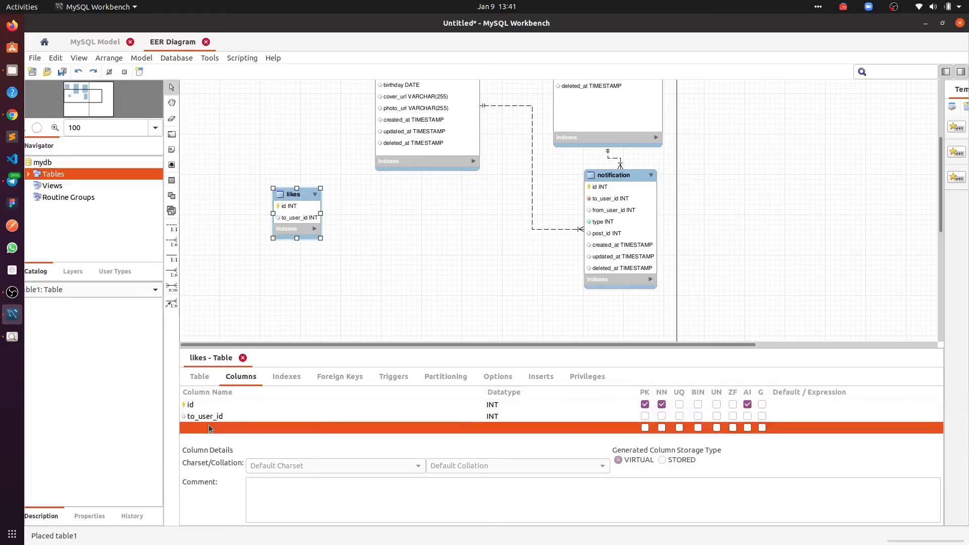
text(from_user_id)
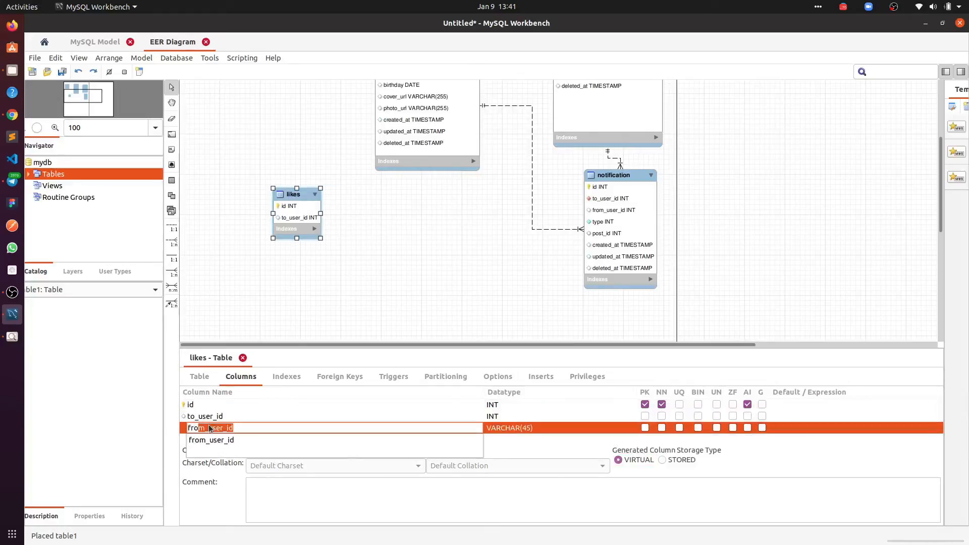
key(Return)
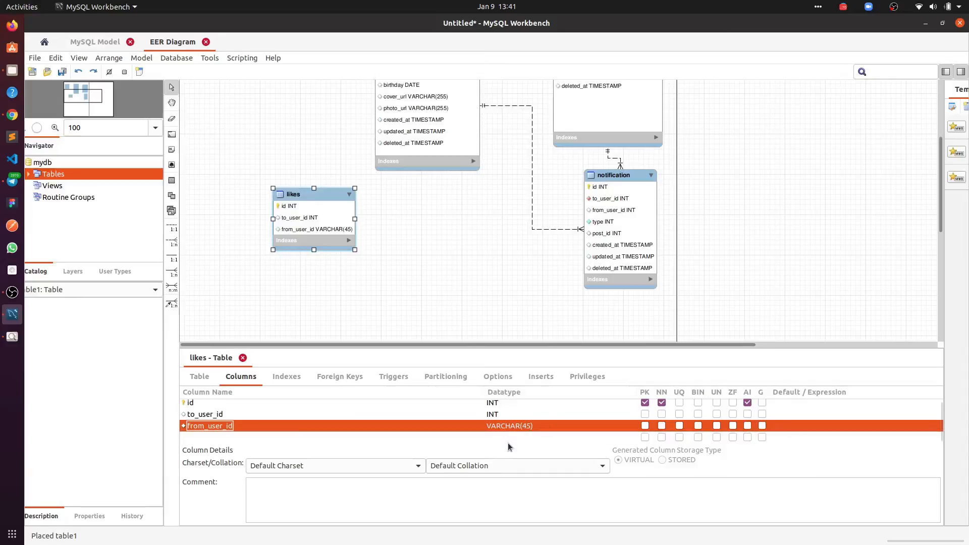
click(385, 438)
click(507, 426)
click(507, 425)
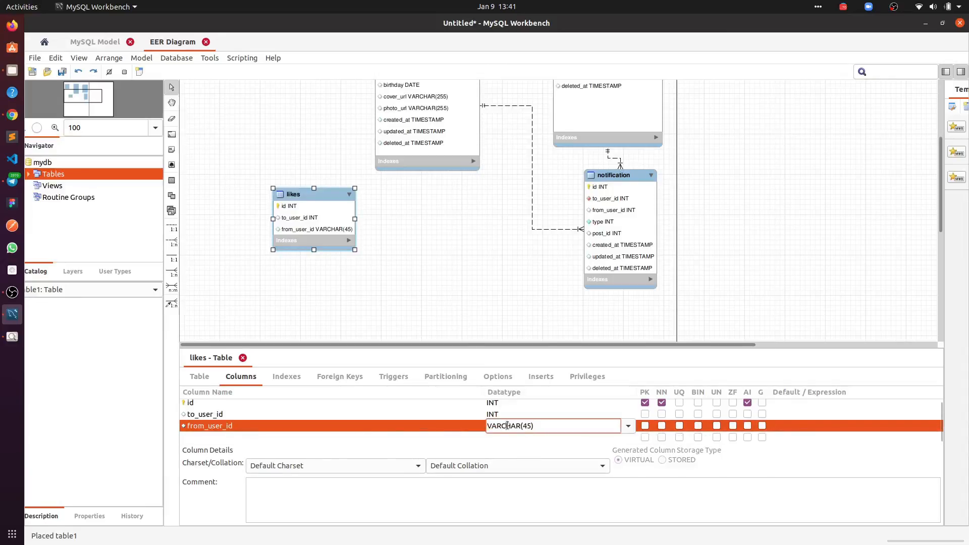
text(INT)
key(Return)
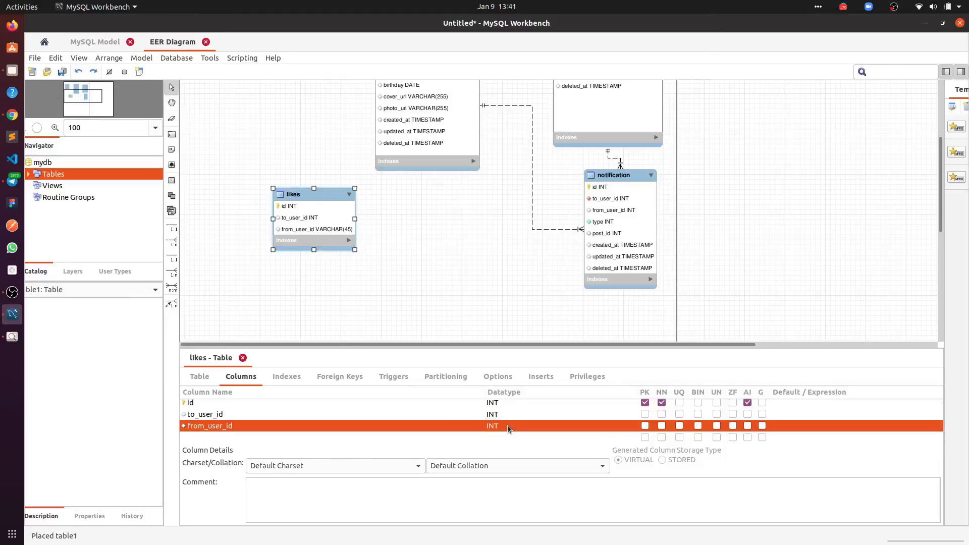
click(662, 413)
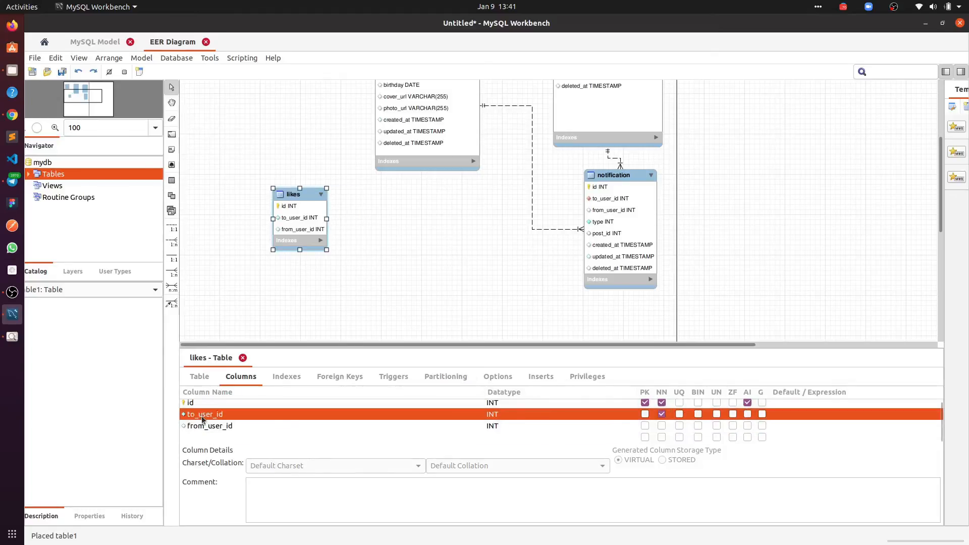
click(661, 426)
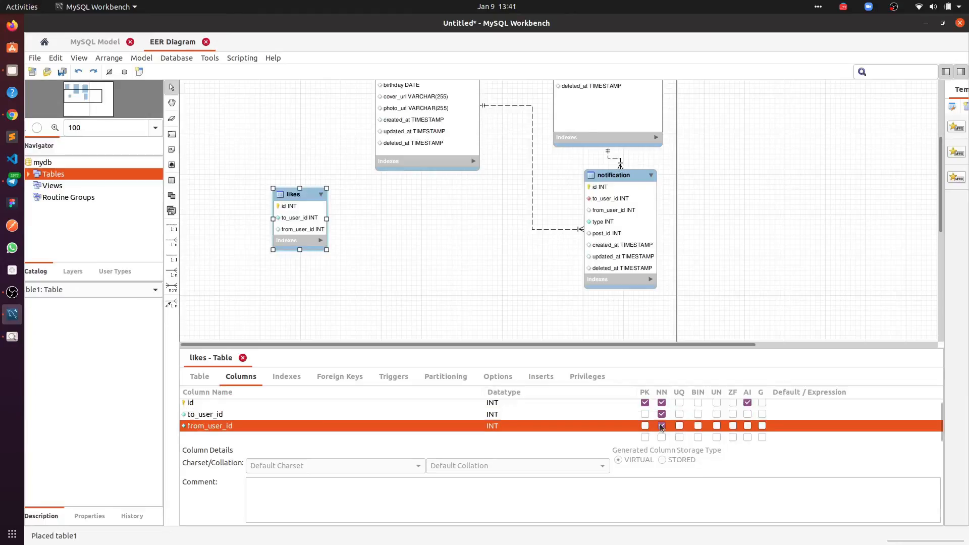
- Add a post_id column below from_user_id in the likes table
click(223, 436)
click(223, 437)
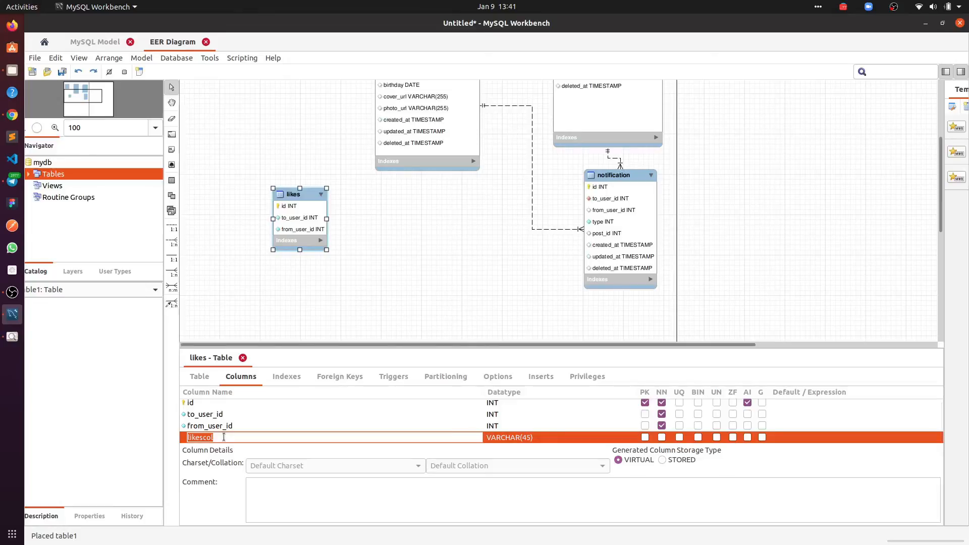
key(BackSpace)
text(post)
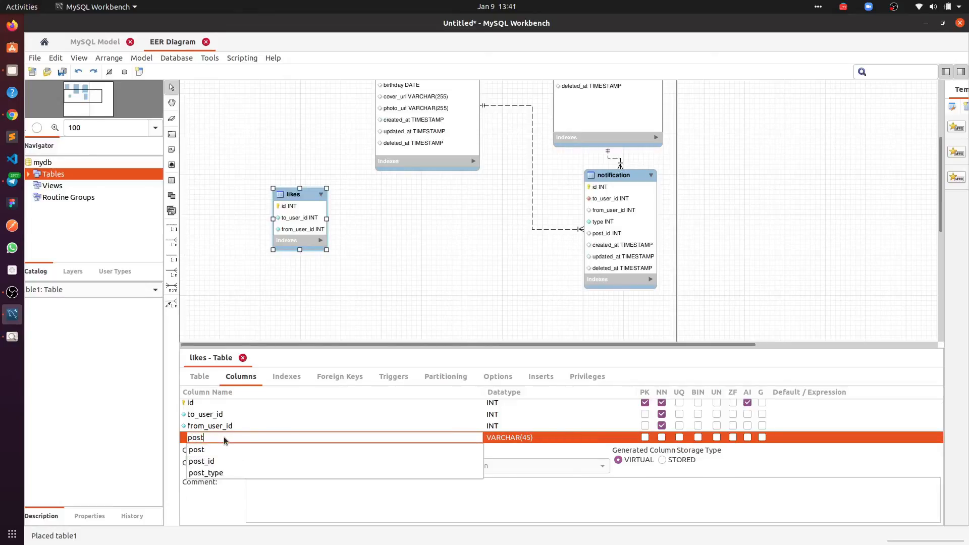
key(Down)
key(Down)
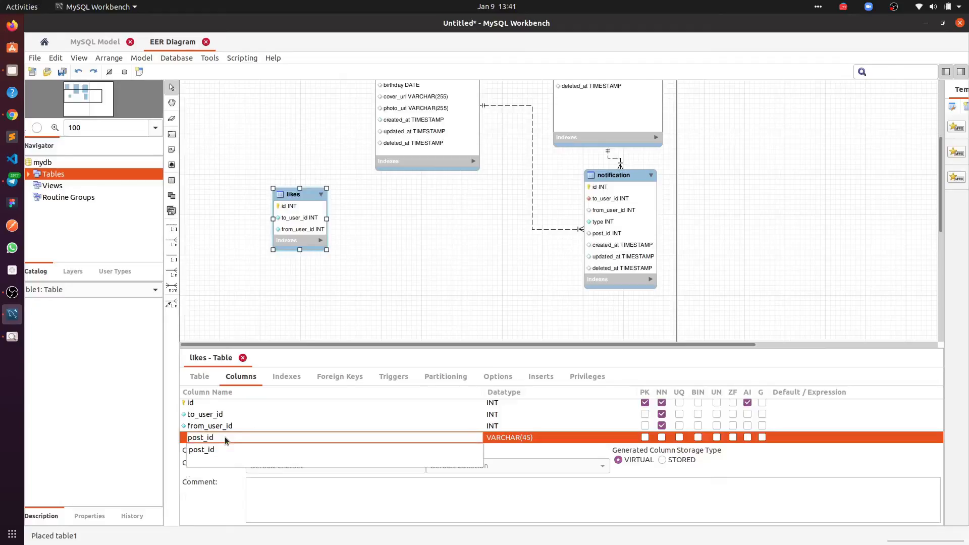
click(228, 450)
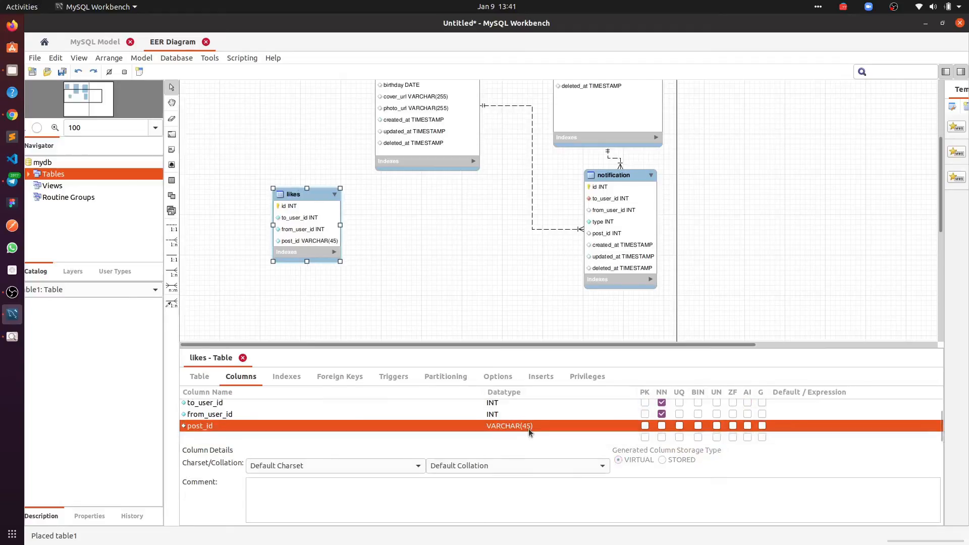
- Set the datatype of the likes table's post_id column to INT
click(504, 418)
click(504, 422)
right_click(505, 425)
click(505, 425)
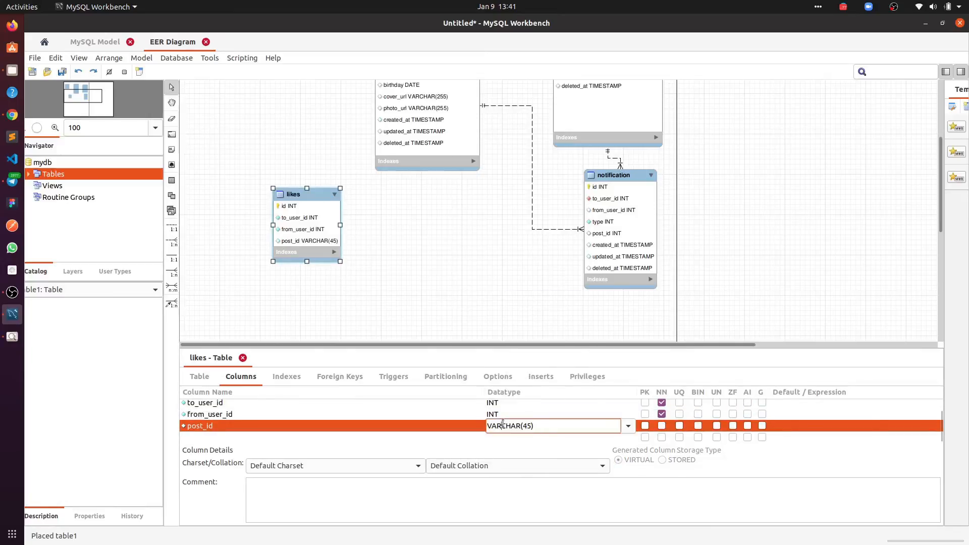
text(INT)
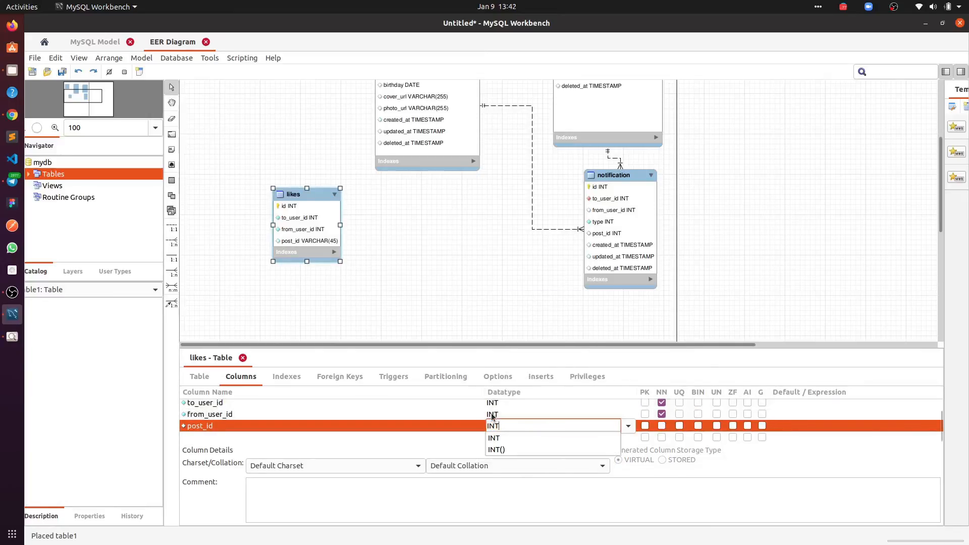
key(Return)
- Add a notify_id column with datatype INT to the likes table
double_click(238, 437)
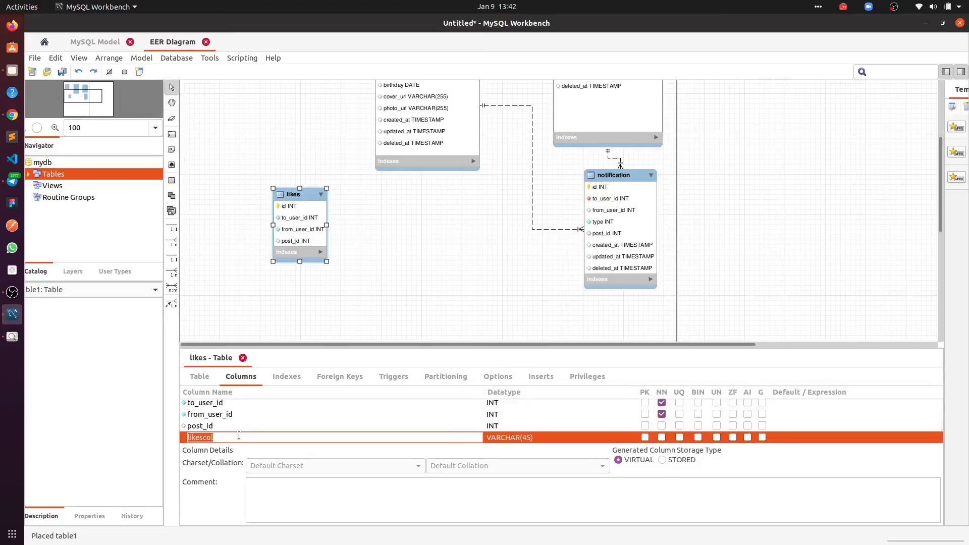
text(notify_id)
key(Return)
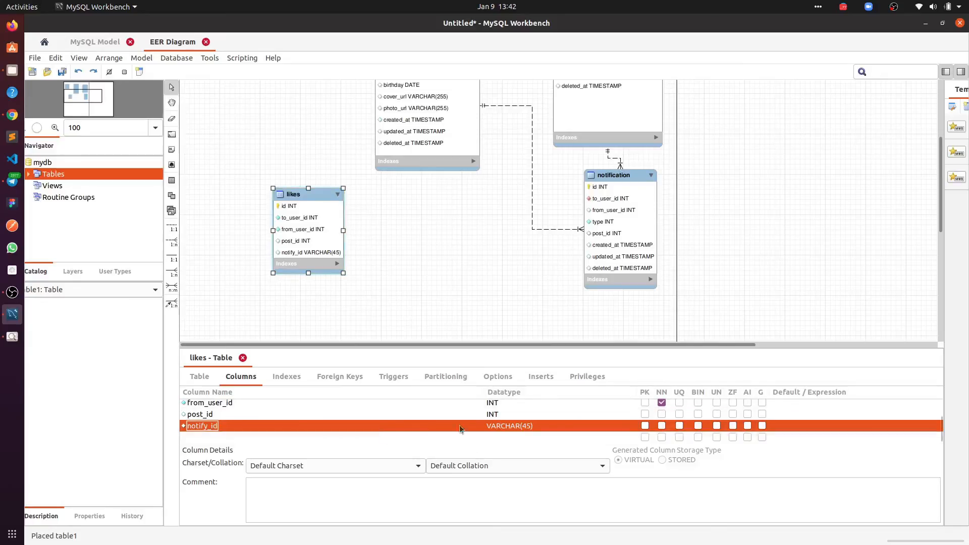
click(523, 425)
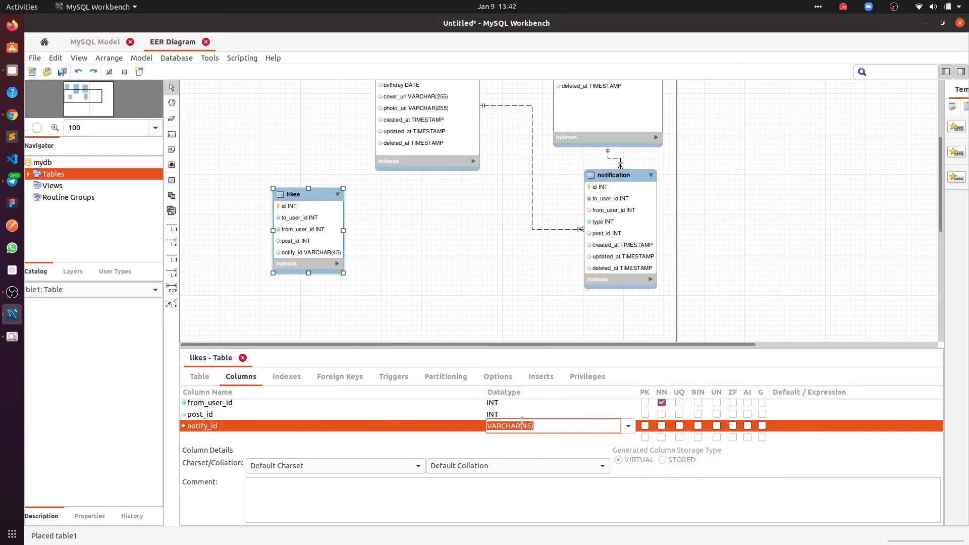
text(INT)
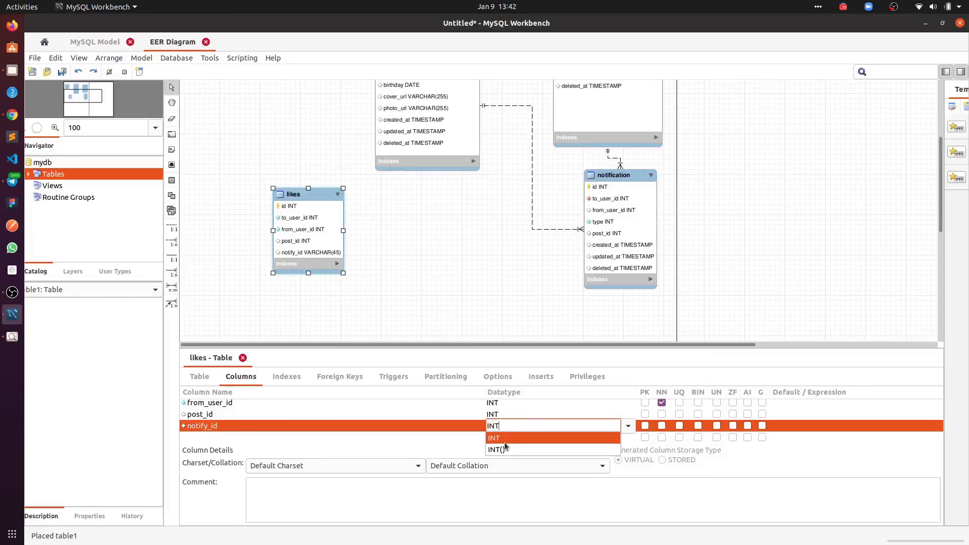
click(505, 437)
- Add created_at and updated_at columns below notify_id in the likes table
click(278, 437)
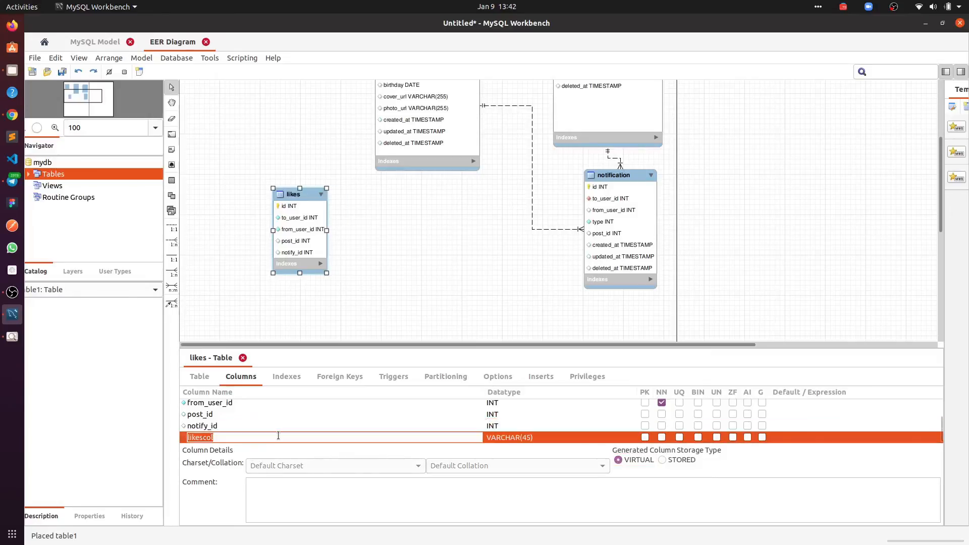
text(cre)
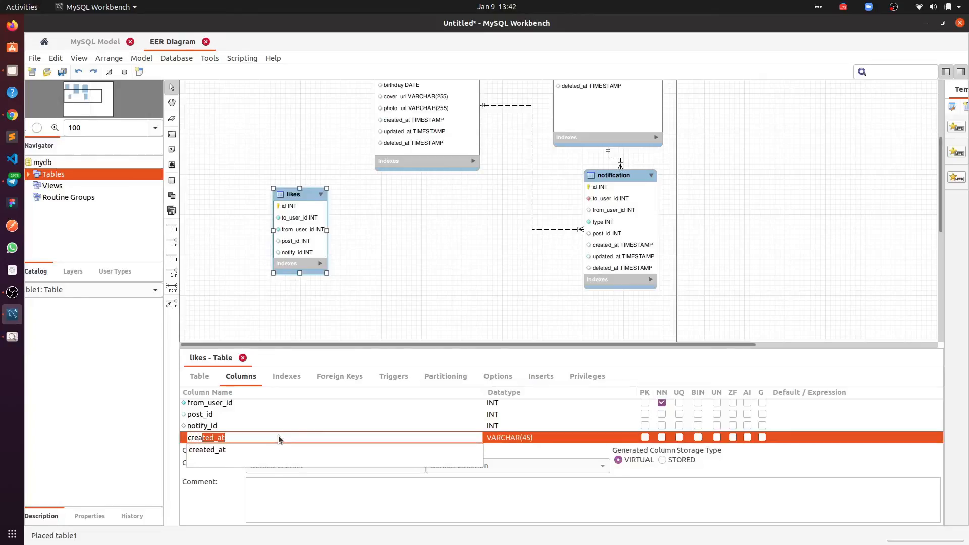
text(a)
key(Return)
click(252, 437)
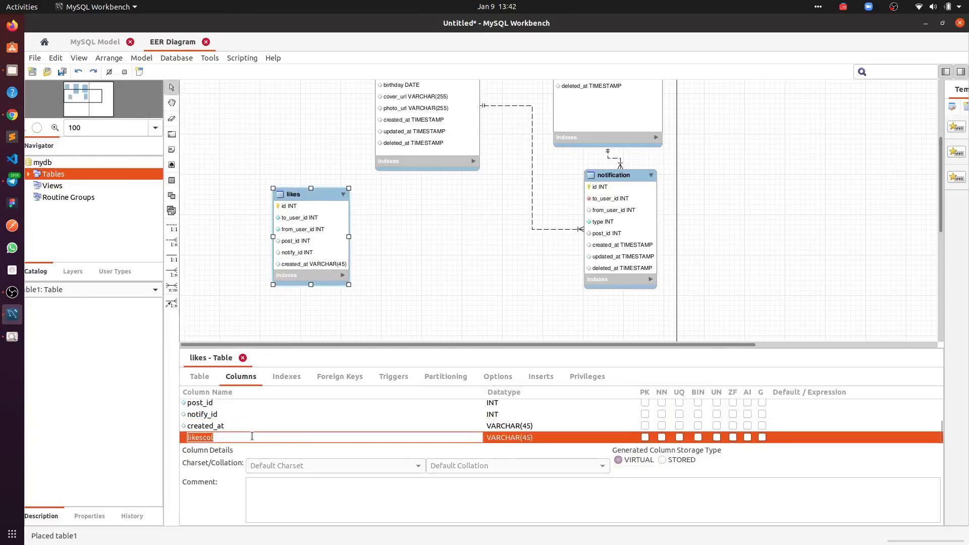
text(updated_at)
key(Return)
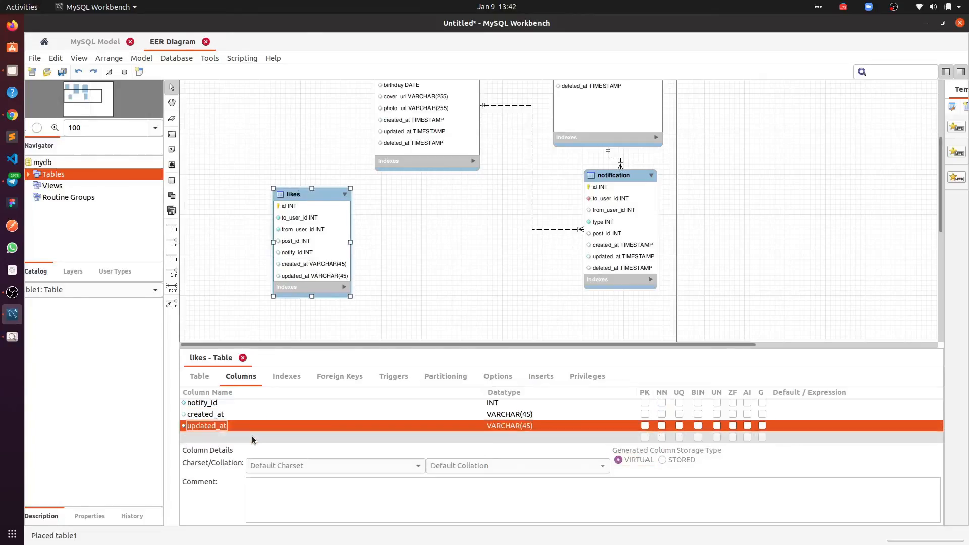
- Set the datatype of the likes table's created_at column to TIMESTAMP
double_click(535, 415)
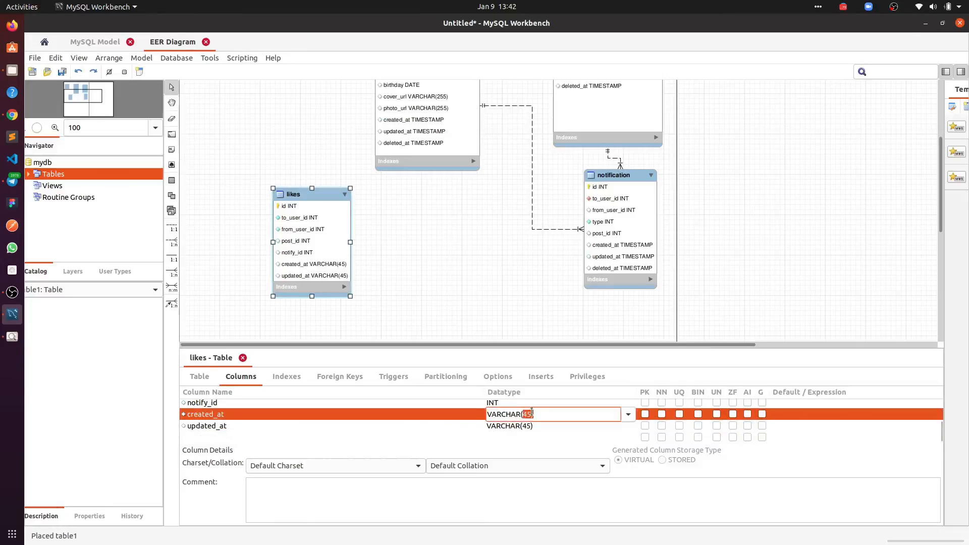
text(TIM)
key(Down)
key(Down)
key(Return)
key(Return)
- Set the datatype of the likes table's updated_at column to TIMESTAMP
click(521, 425)
click(521, 425)
click(521, 426)
key(ctrl+a)
text(T)
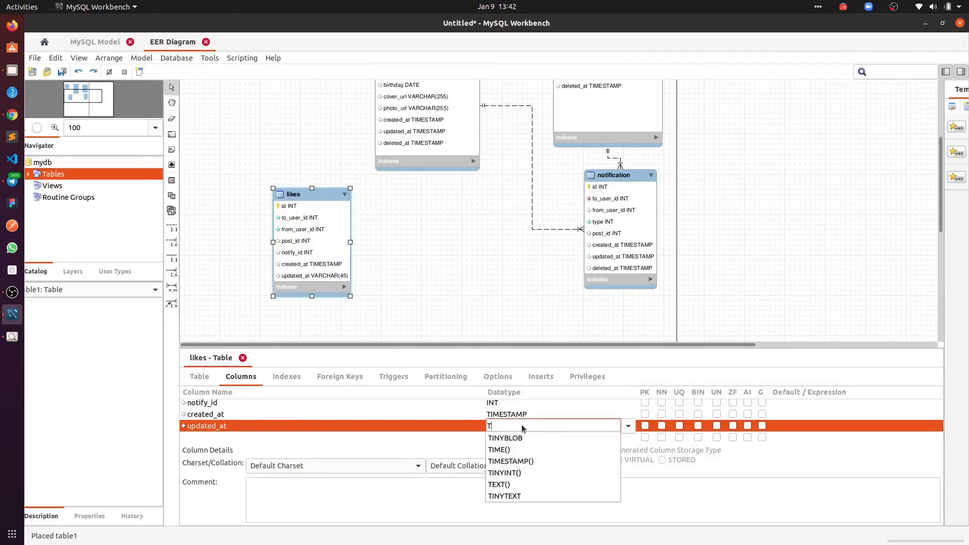
text(IMESTAMP)
key(Return)
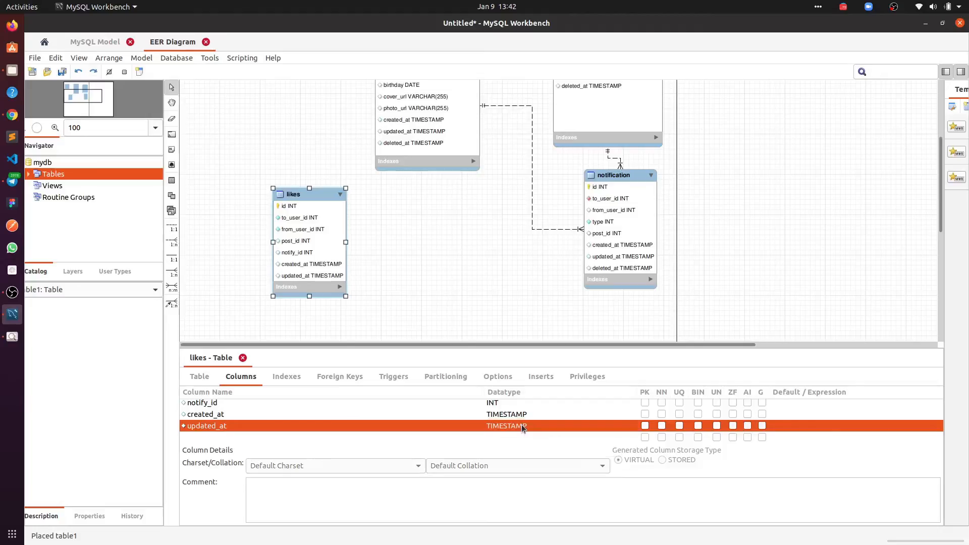
- Move the likes table up and to the left on the diagram and enlarge its box slightly
scroll(387, 428, up, 4)
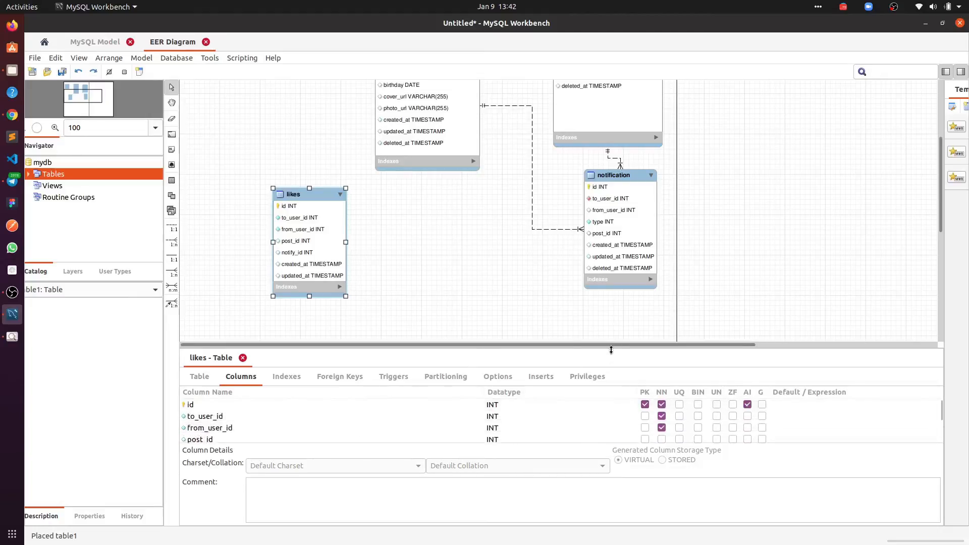
drag(299, 184, 257, 151)
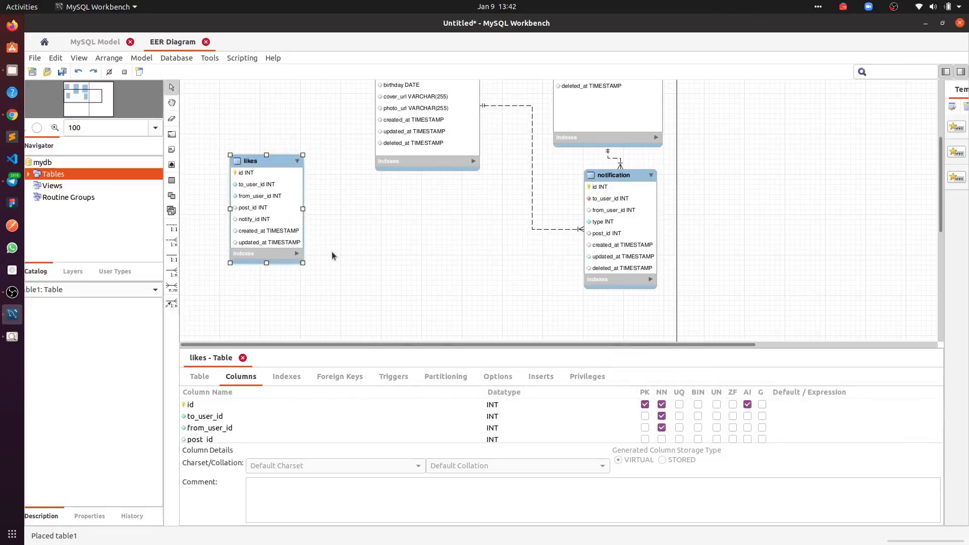
drag(302, 263, 320, 274)
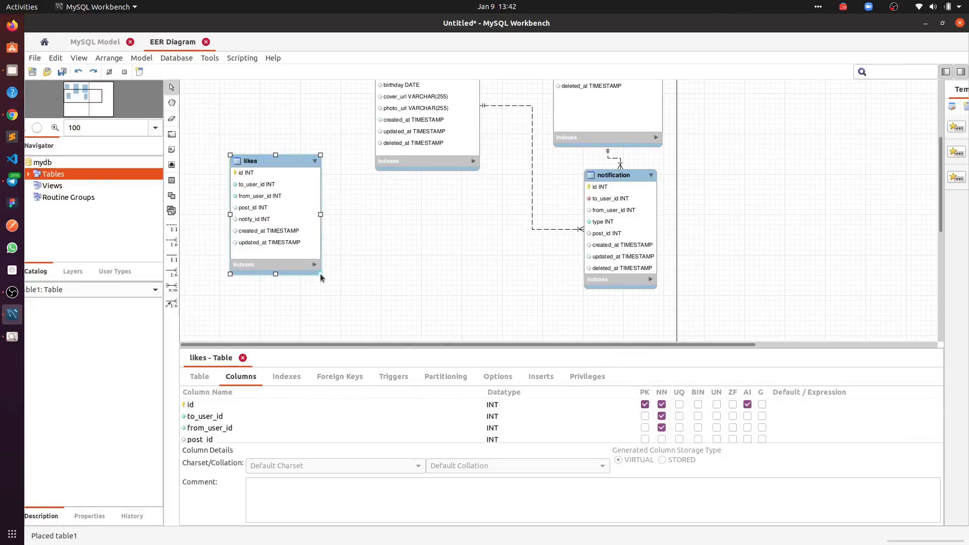
- Create a foreign key named fk_likes_users in the likes table
click(341, 383)
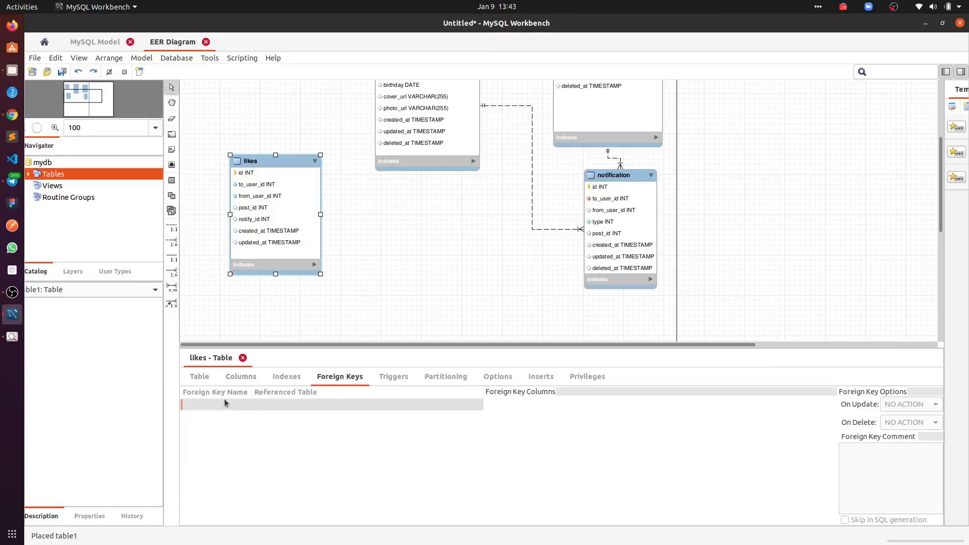
click(205, 404)
click(204, 405)
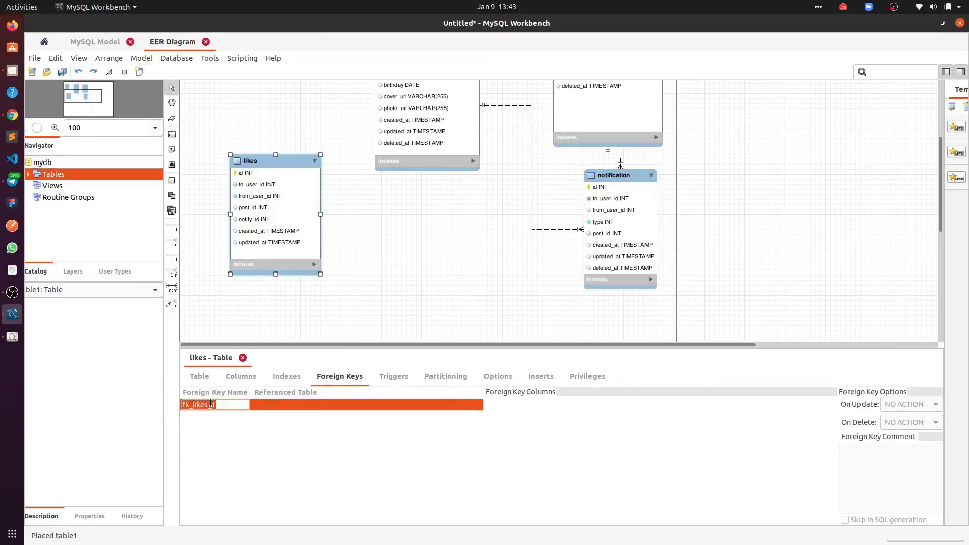
key(BackSpace)
text(user)
key(Return)
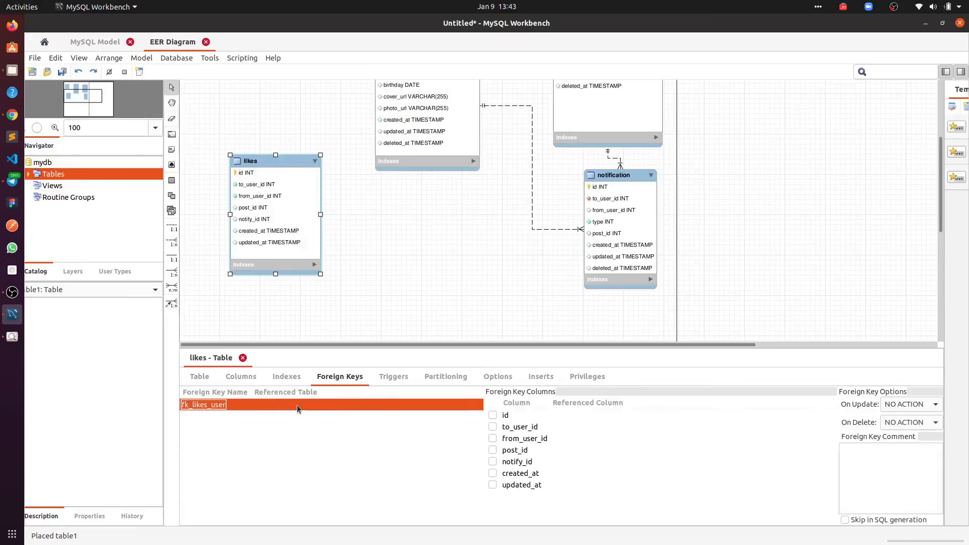
click(223, 404)
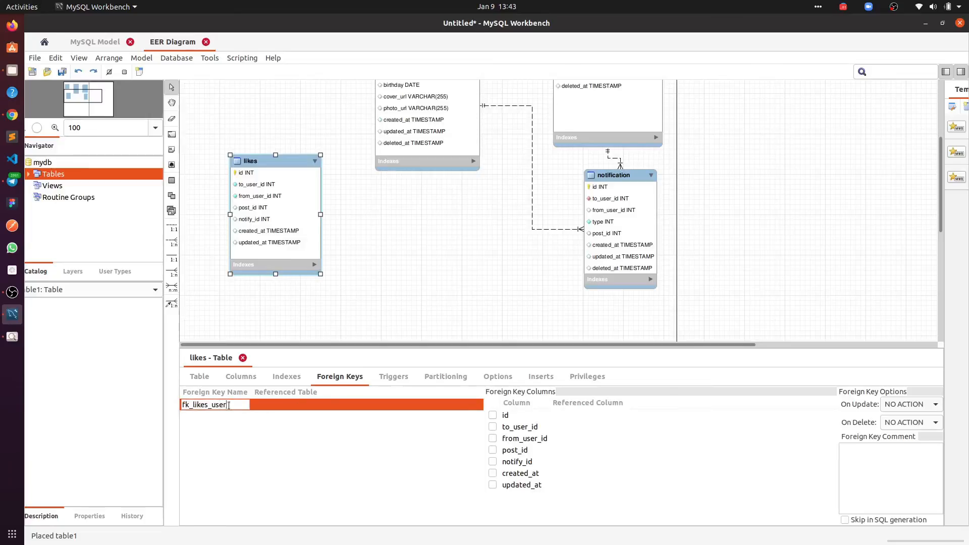
text(s)
key(Return)
- Reference the users table in fk_likes_users and map to_user_id to its id column
click(286, 402)
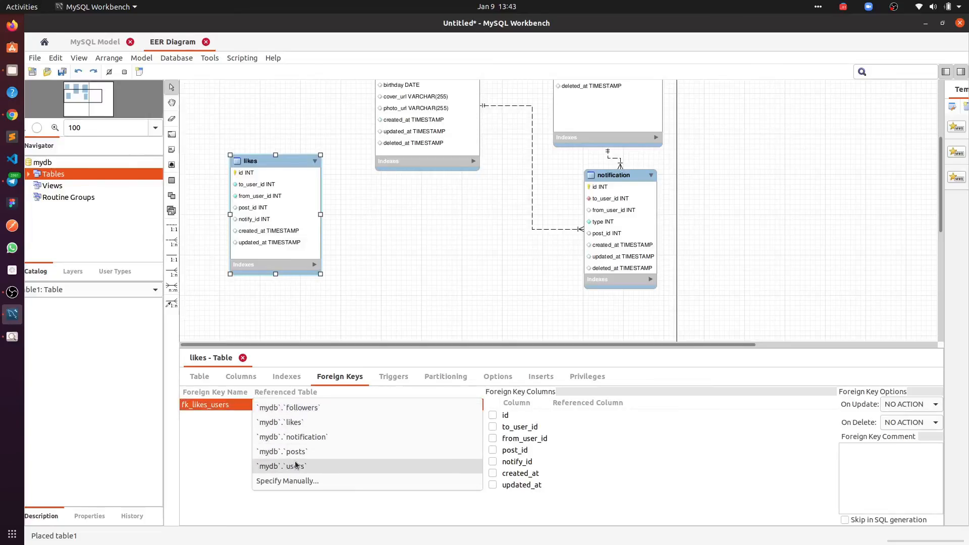
click(295, 464)
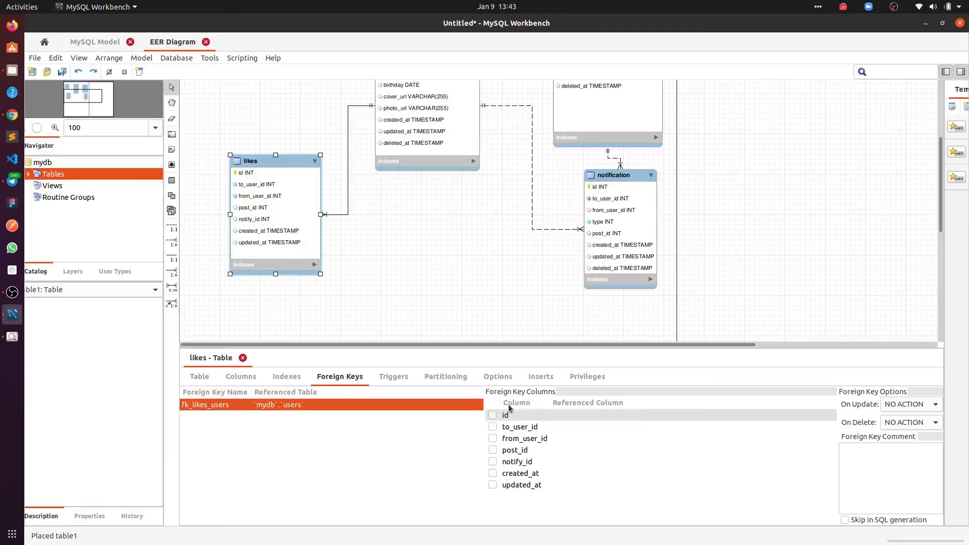
click(492, 428)
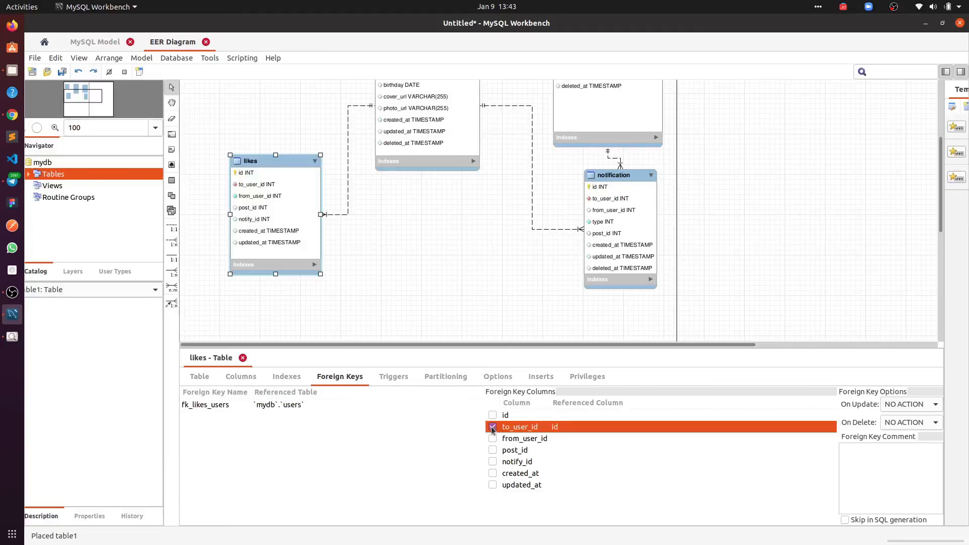
click(592, 427)
click(592, 428)
- Add a second foreign key named fk_likes_posts to the likes table
click(201, 417)
key(BackSpace)
text(pos)
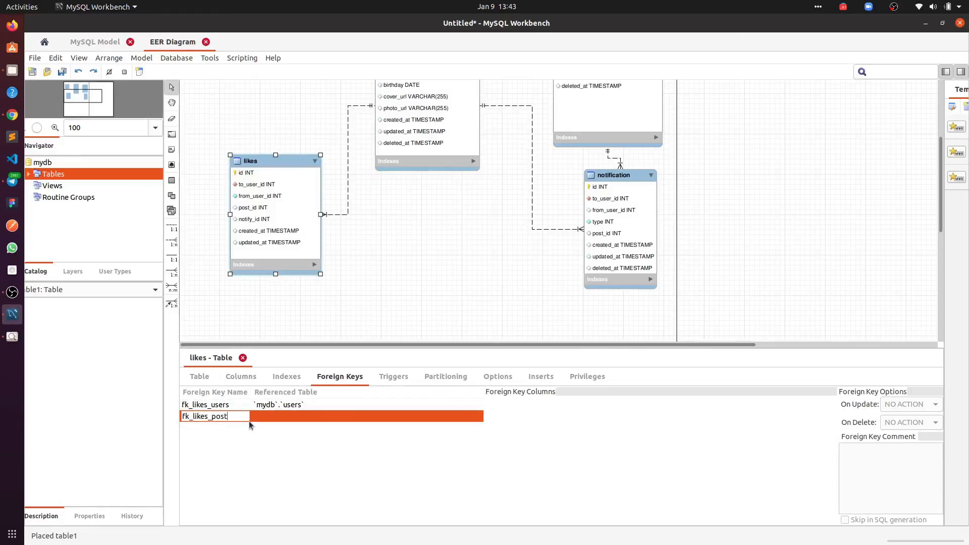
text(ts)
key(Return)
- Reference the posts table in fk_likes_posts and map the post_id column to it
click(269, 415)
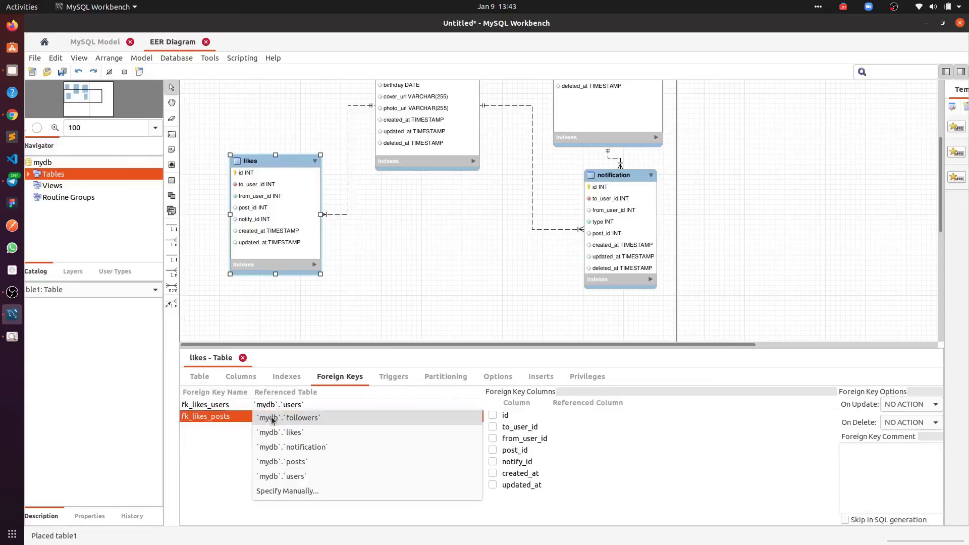
click(292, 464)
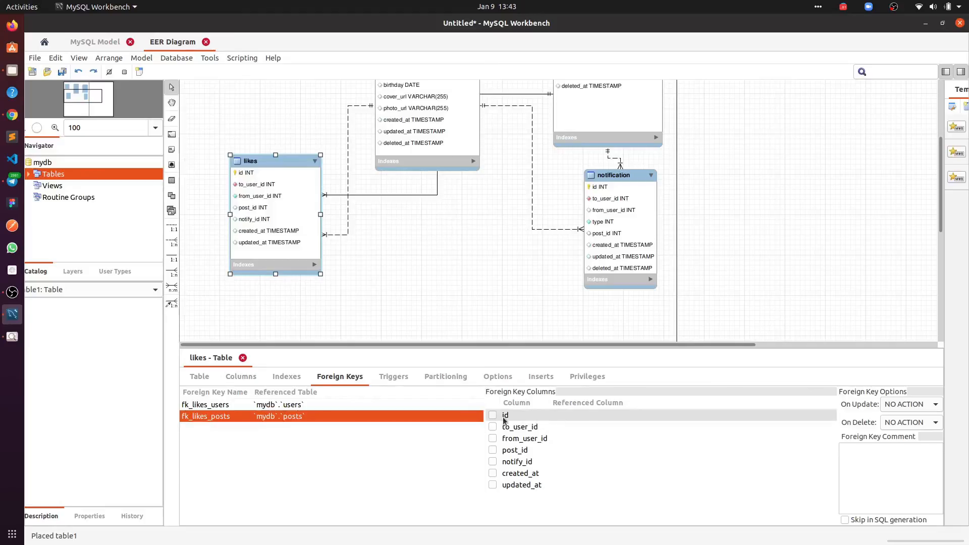
click(492, 450)
click(571, 449)
click(243, 467)
- Add a third foreign key named fk_likes_notify to the likes table
click(205, 428)
click(219, 427)
click(226, 428)
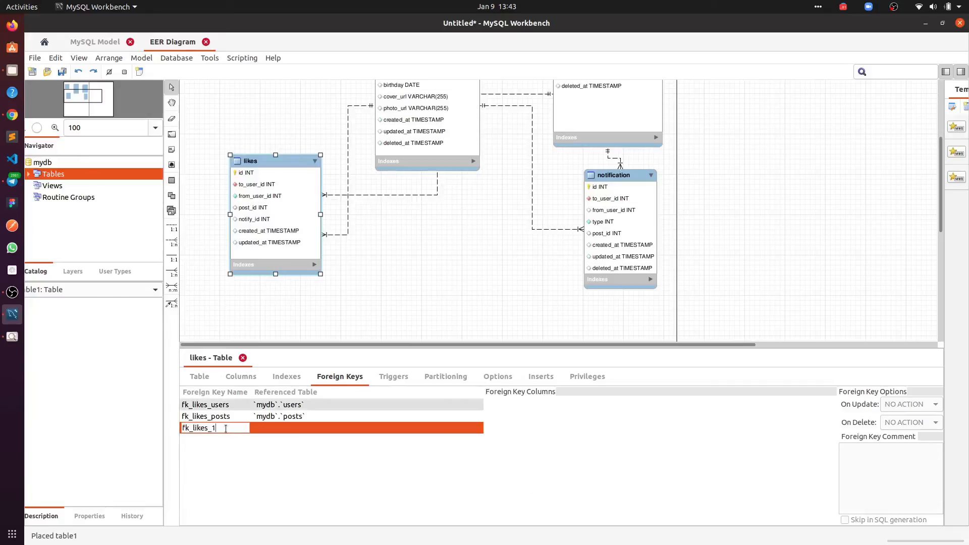
key(BackSpace)
text(notify)
key(Return)
- Reference the notification table in fk_likes_notify and map notify_id to its id column
click(309, 428)
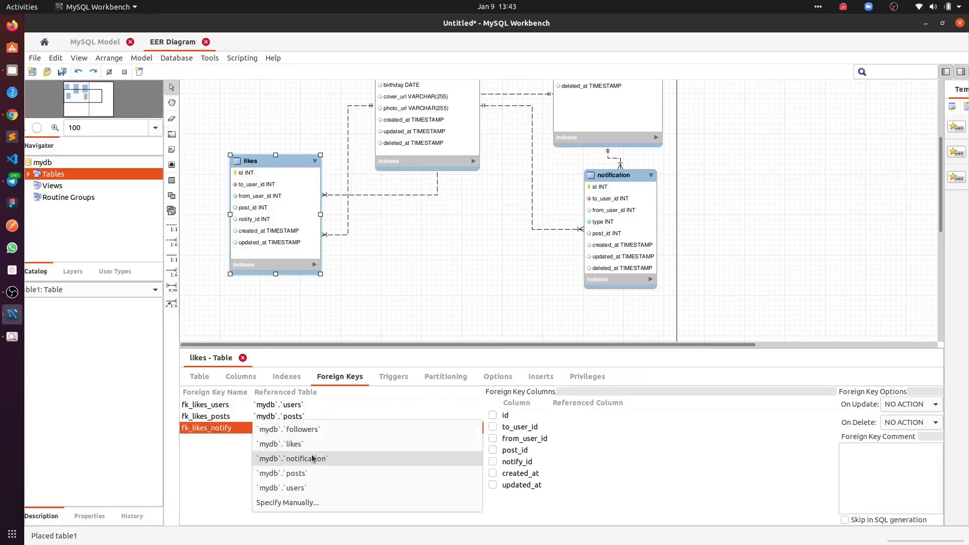
click(313, 459)
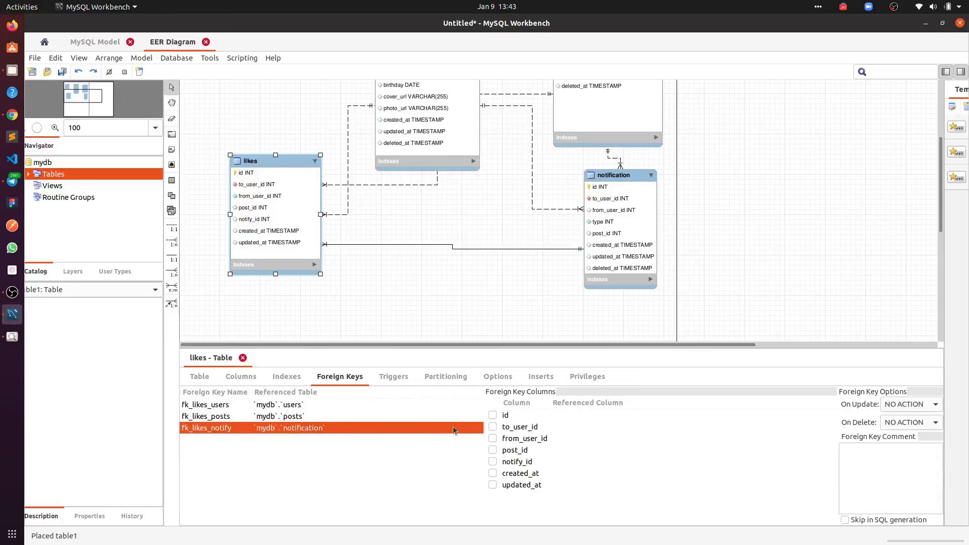
click(493, 463)
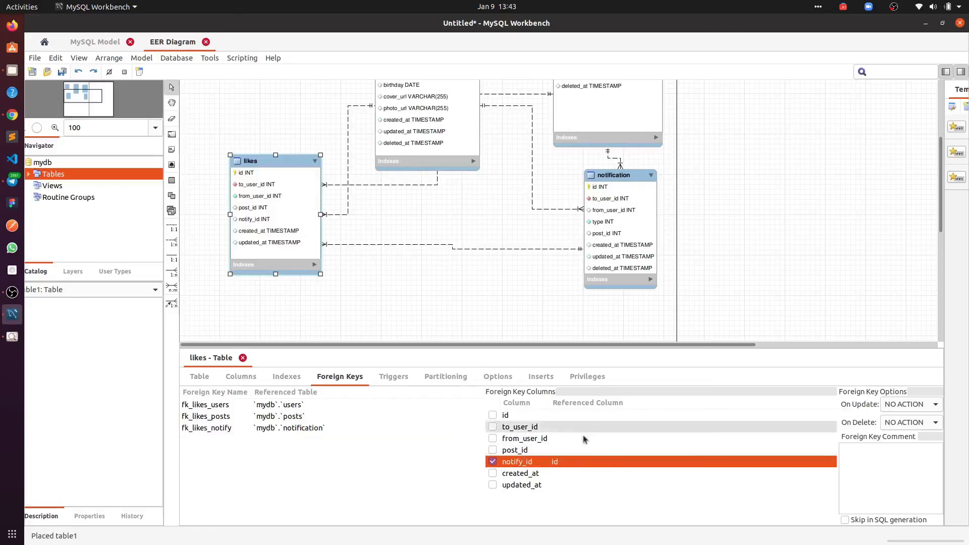
click(573, 462)
click(572, 465)
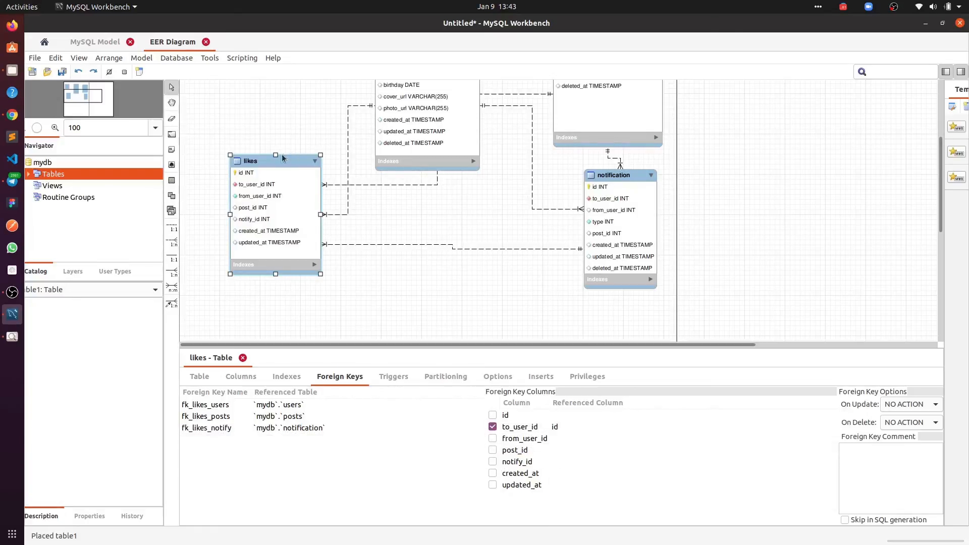
- Shift the likes table slightly up and left, and shrink the table editor to give the diagram more room
scroll(331, 210, up, 2)
drag(299, 213, 284, 186)
drag(323, 350, 310, 406)
click(286, 432)
click(240, 433)
click(200, 433)
- Add a new table named comments directly below the likes table and enlarge its box to about the same width
scroll(412, 267, down, 2)
scroll(403, 269, down, 3)
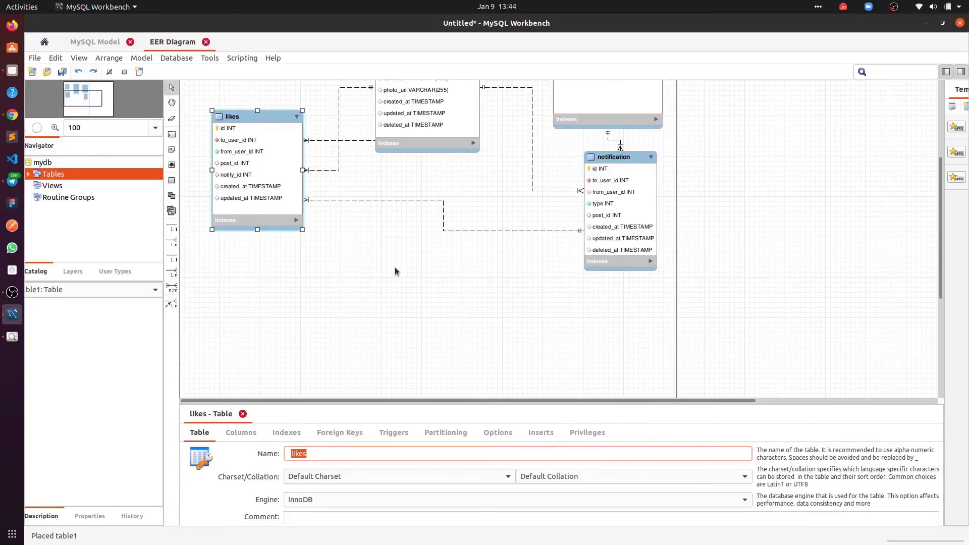
click(171, 180)
click(310, 283)
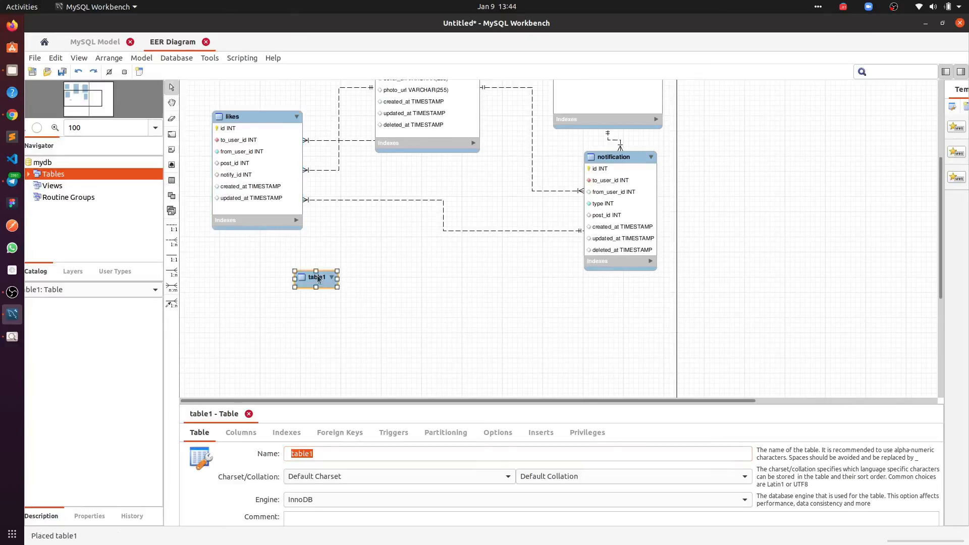
click(345, 451)
double_click(350, 448)
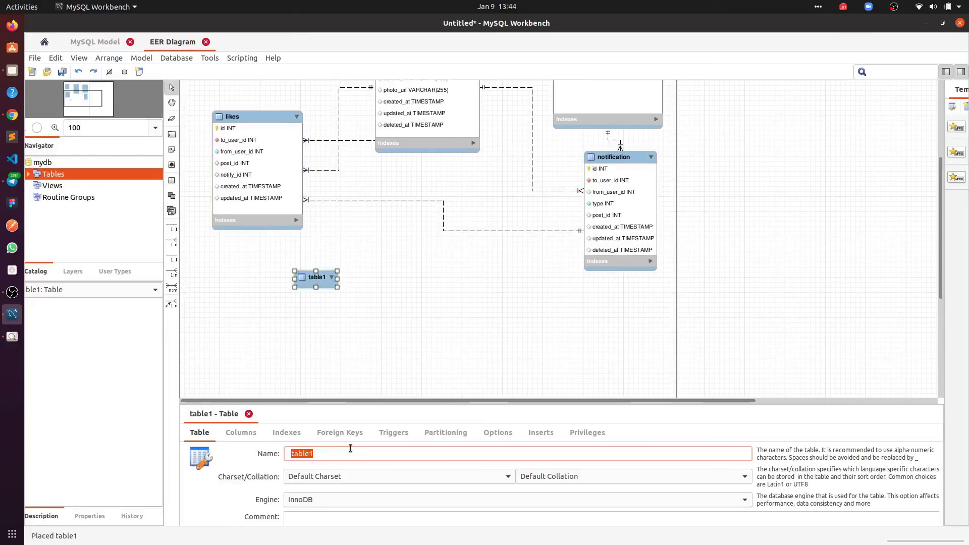
text(co)
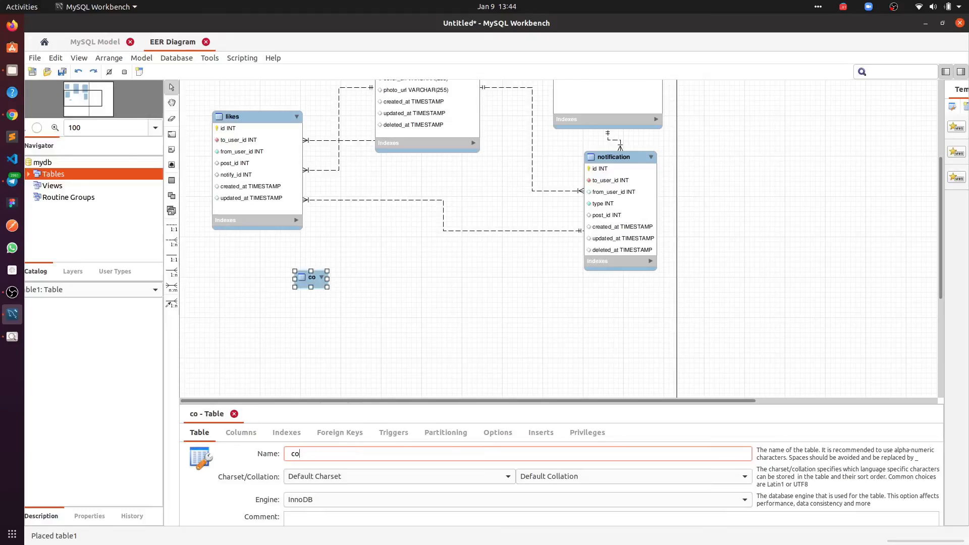
text(mments)
key(Return)
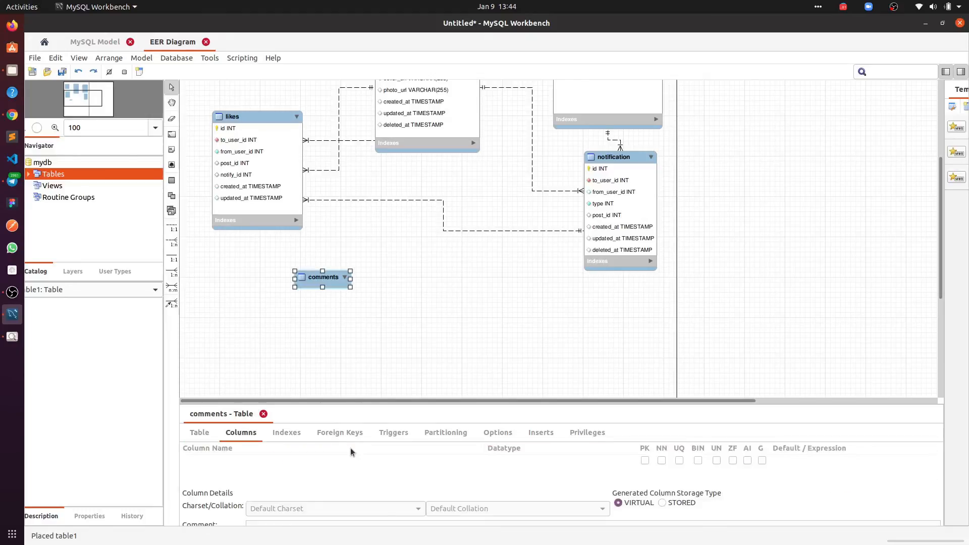
drag(287, 279, 306, 349)
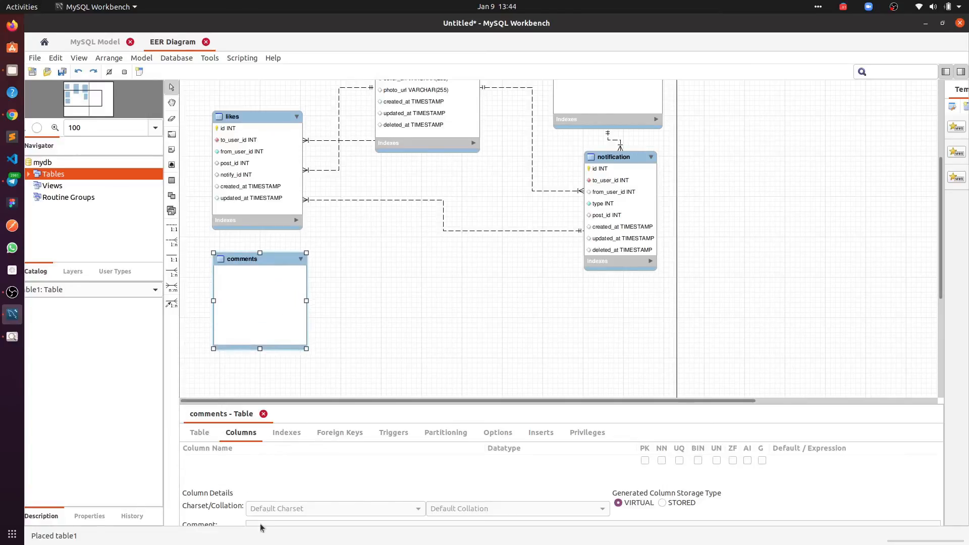
click(237, 461)
click(238, 460)
key(ctrl+a)
text(id)
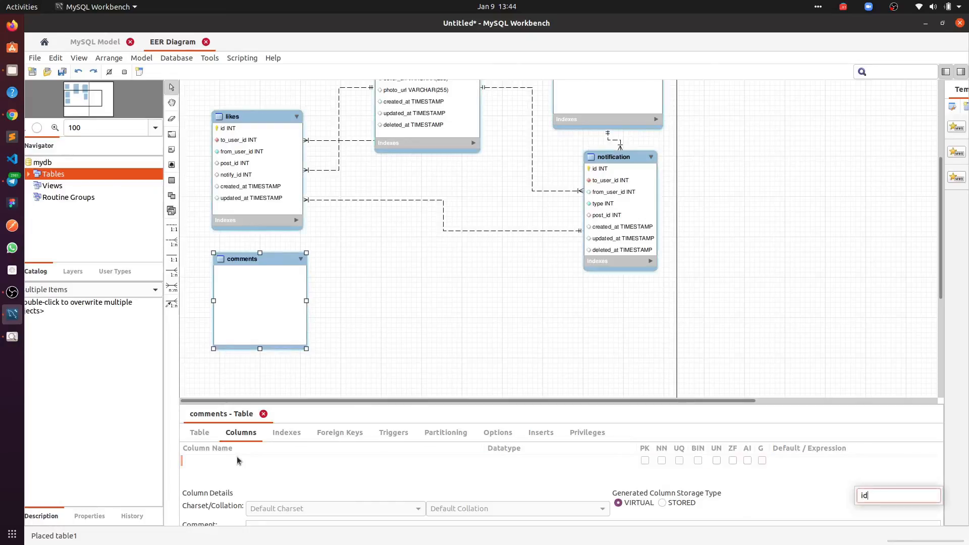
- Add an id column with datatype INT to the comments table as an auto-incrementing primary key
click(228, 462)
click(229, 462)
double_click(229, 462)
text(i)
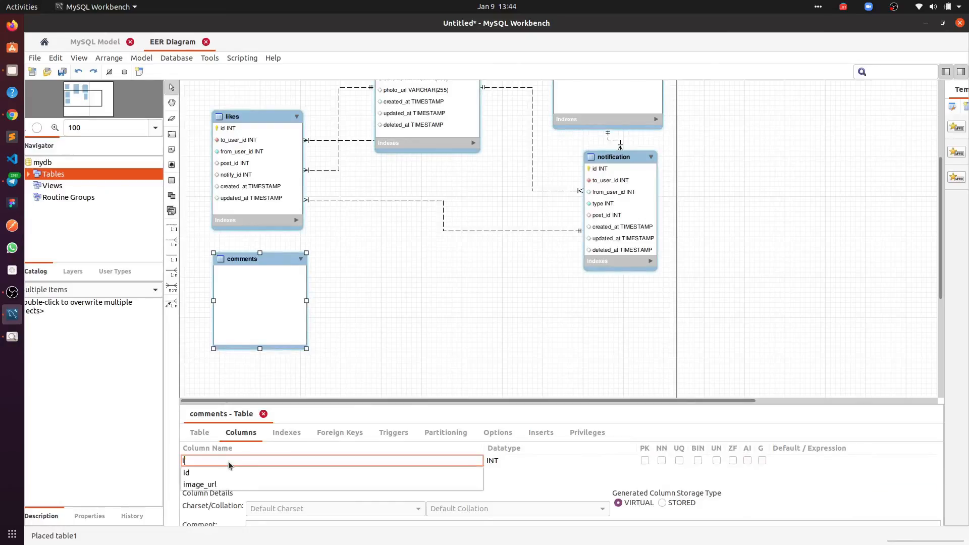
text(d)
key(Return)
click(747, 460)
- Enlarge the table editor and add a from_user_id column with datatype INT and Not Null to the comments table
drag(772, 401, 688, 375)
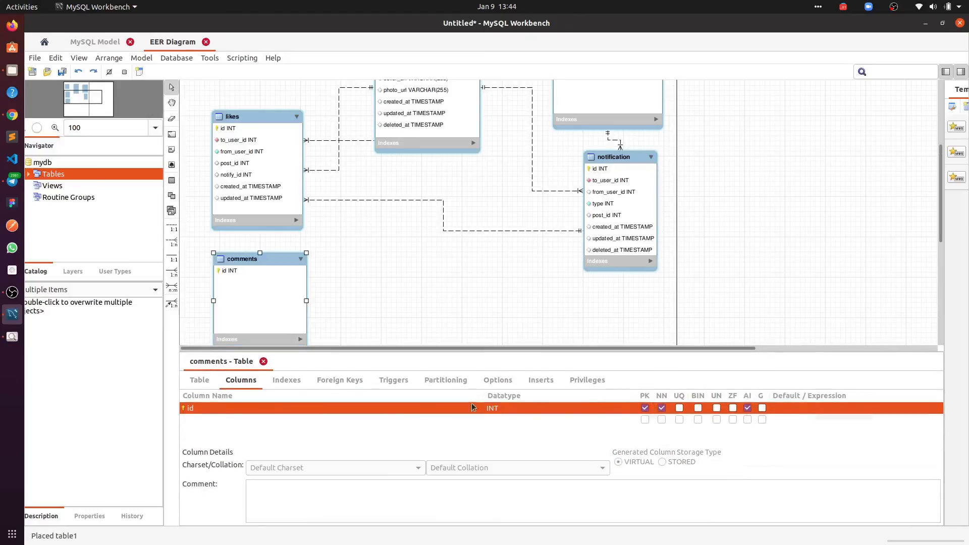
click(222, 419)
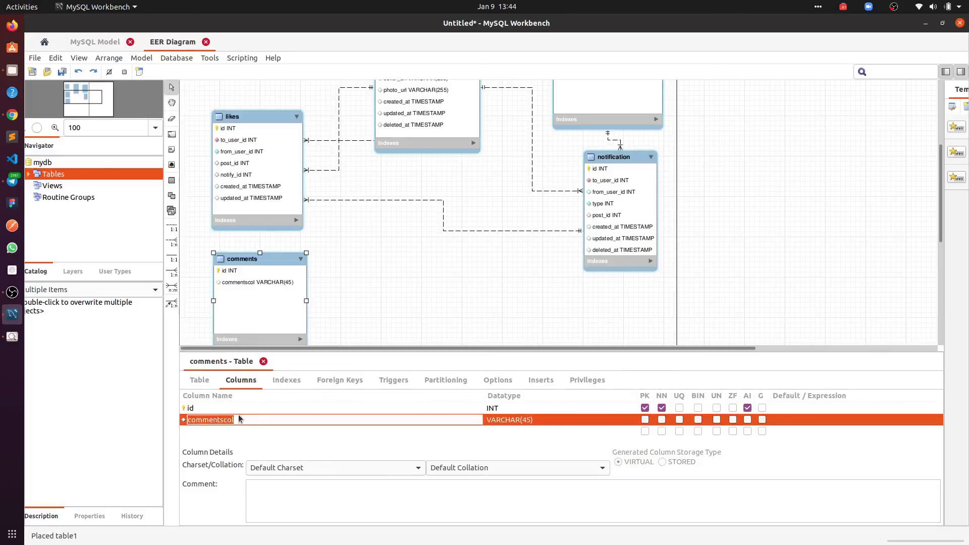
text(from_user_id)
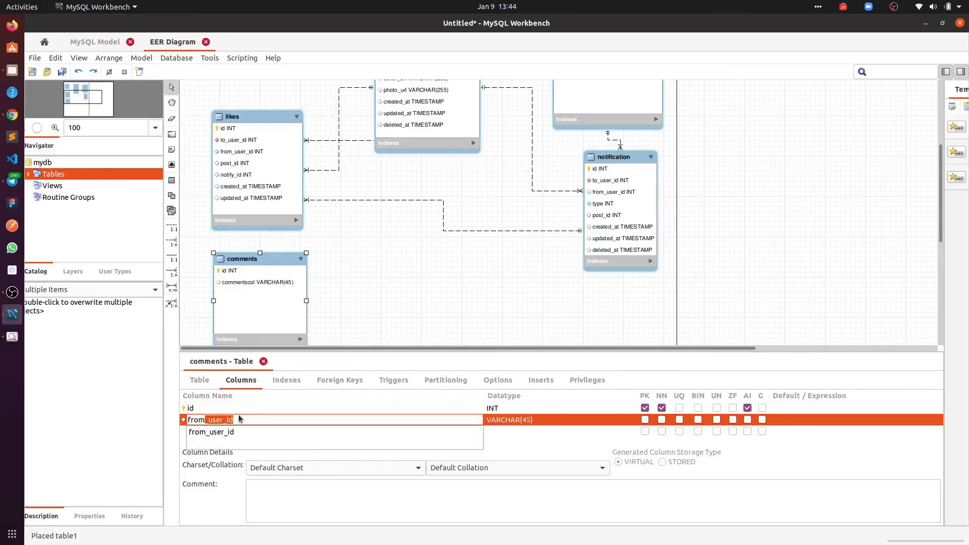
key(Return)
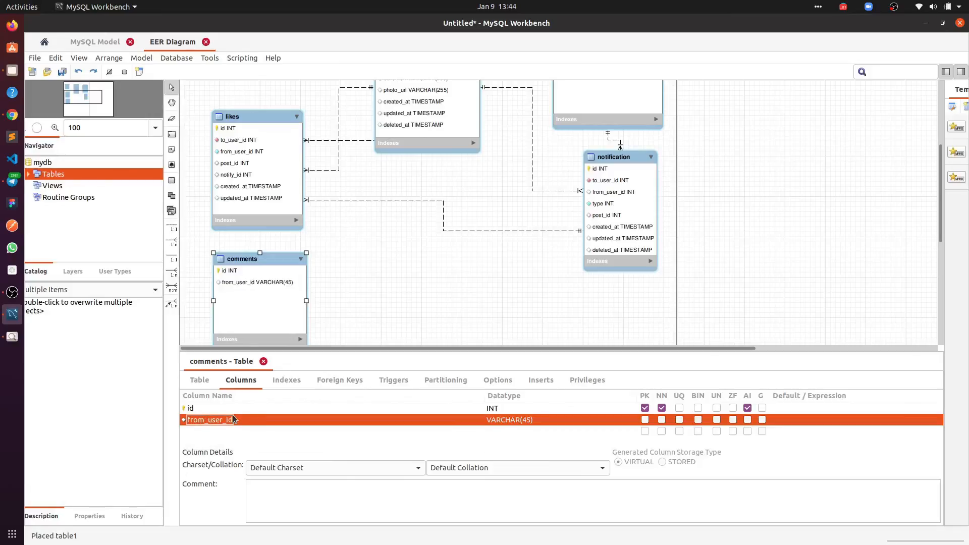
click(521, 419)
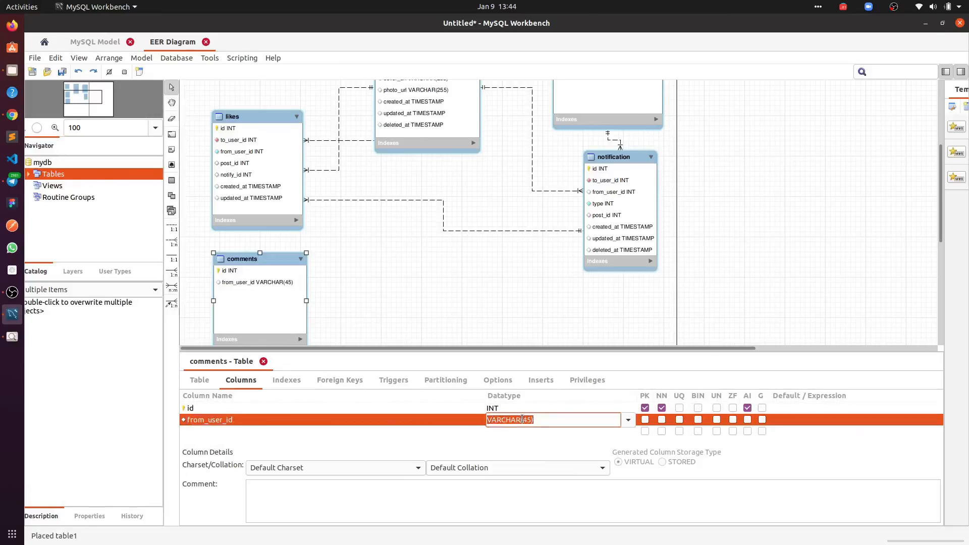
text(INT)
key(Return)
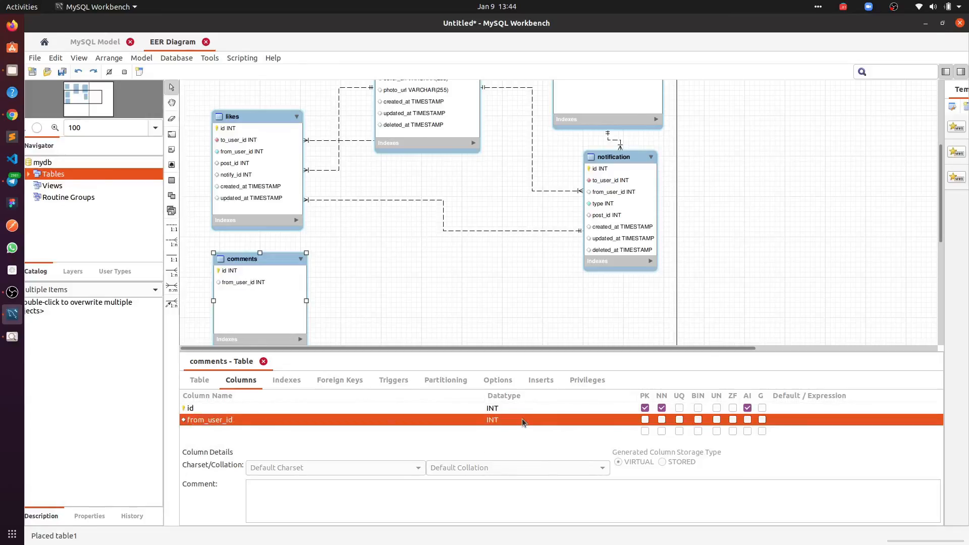
click(662, 419)
- Add a column named reply_to_user_id to the comments table below from_user_id
click(220, 431)
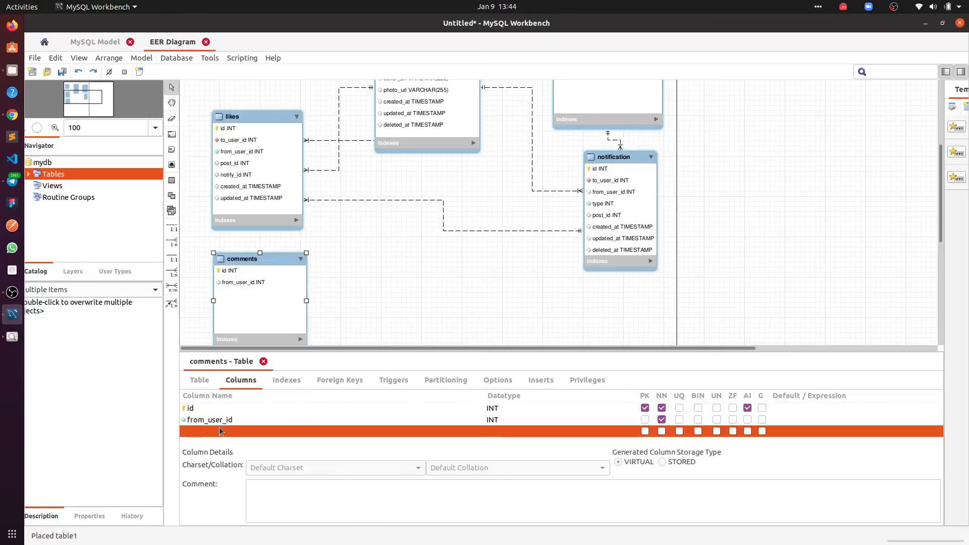
click(224, 431)
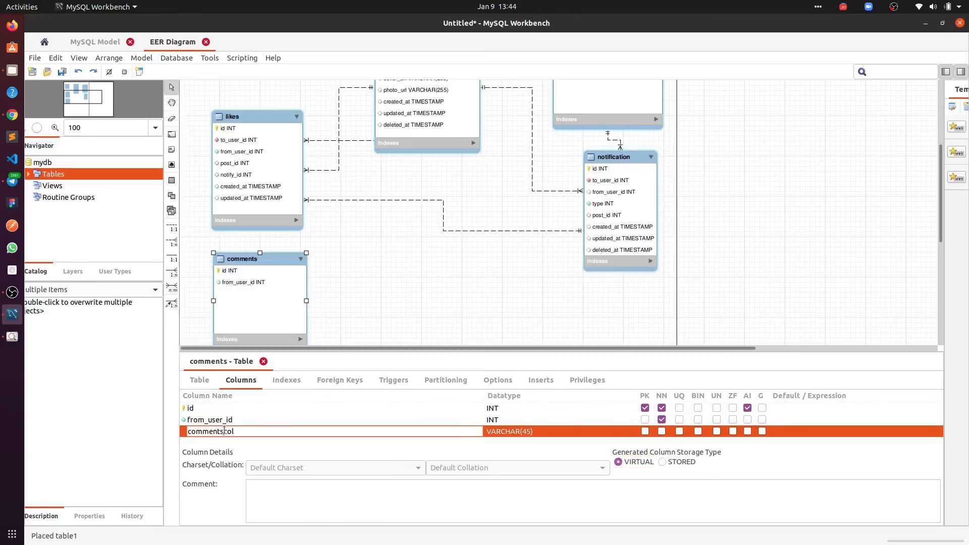
double_click(224, 432)
text(reply_to_user_id)
key(Return)
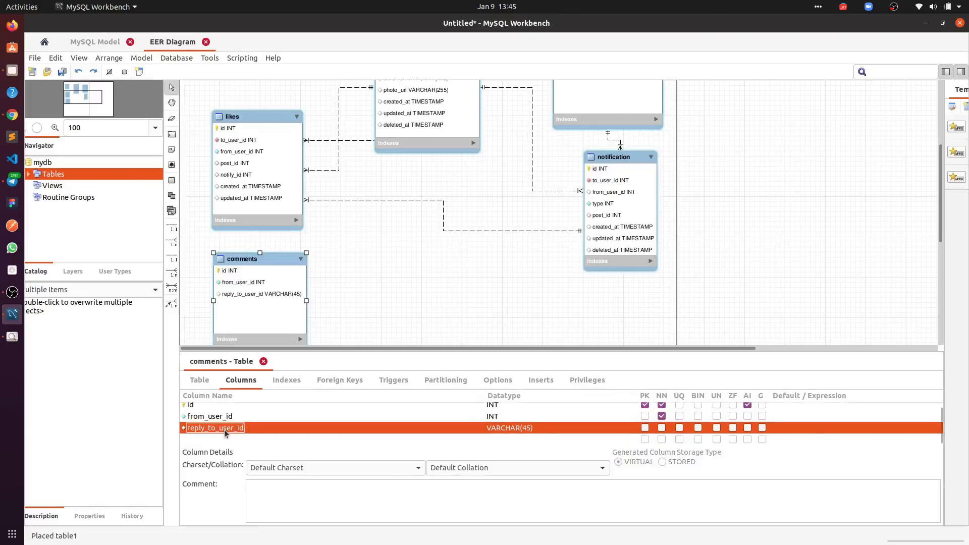
click(238, 414)
click(252, 426)
click(268, 411)
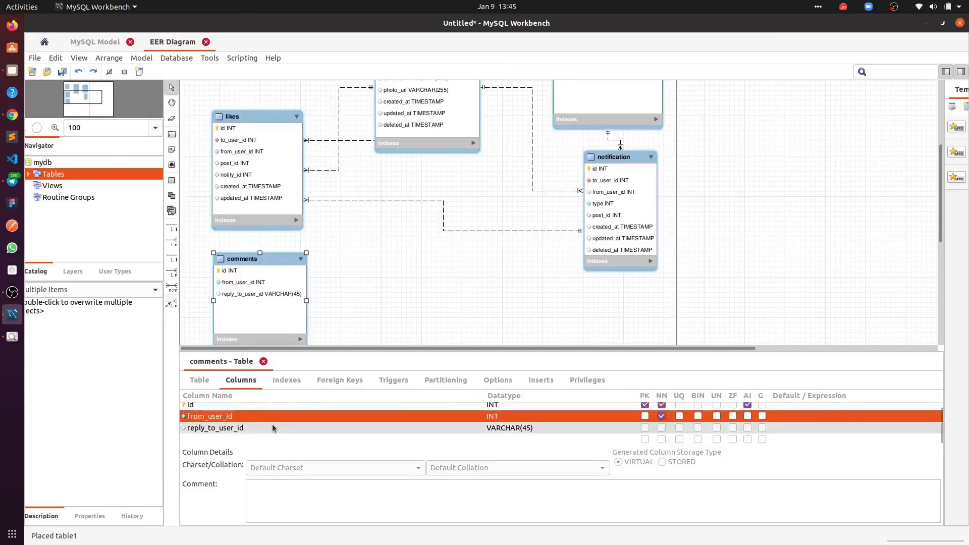
- Set the reply_to_user_id column's datatype to INT and mark it Not Null
click(523, 428)
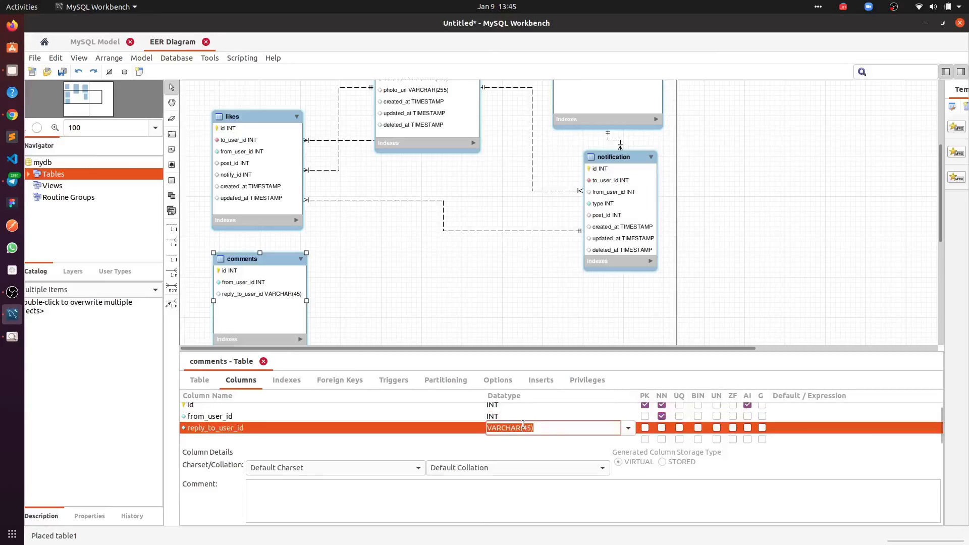
key(ctrl+a)
text(INT)
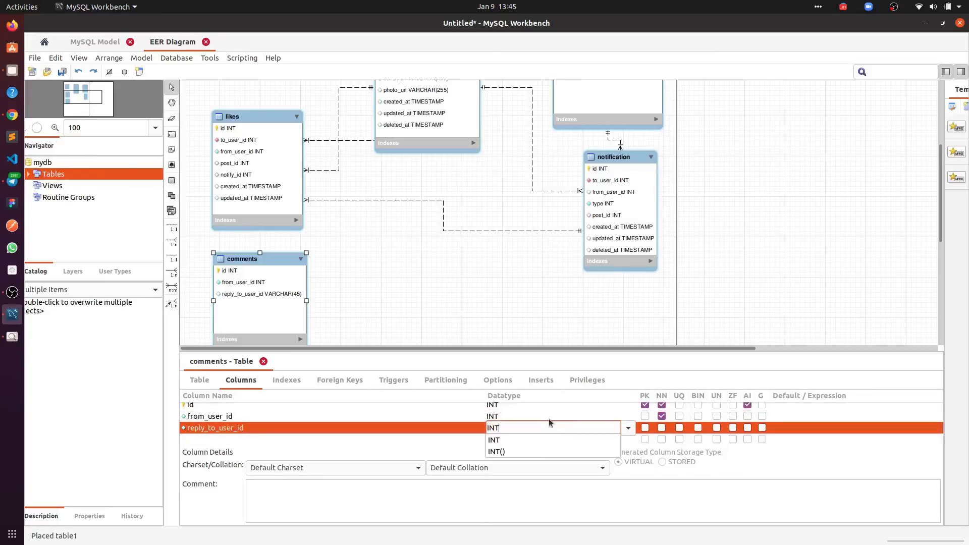
key(Return)
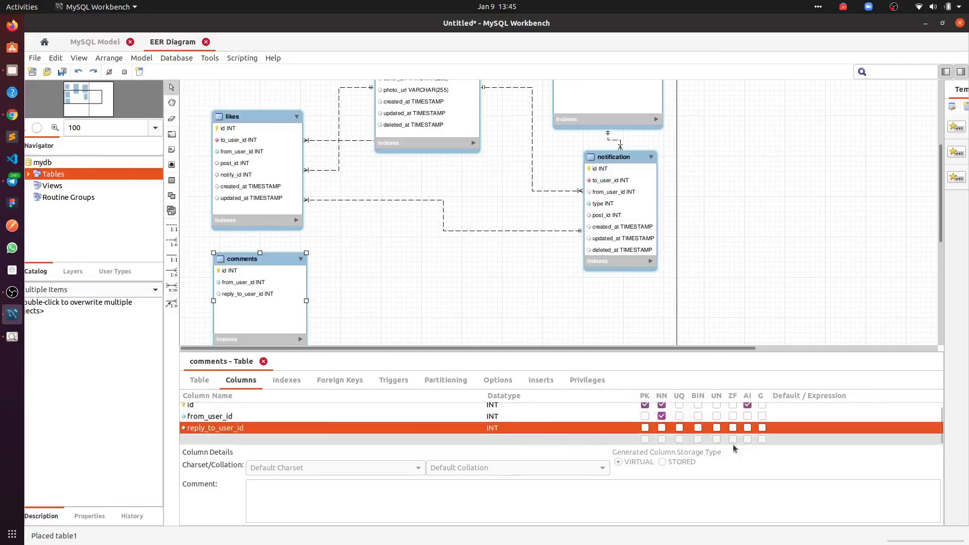
click(661, 428)
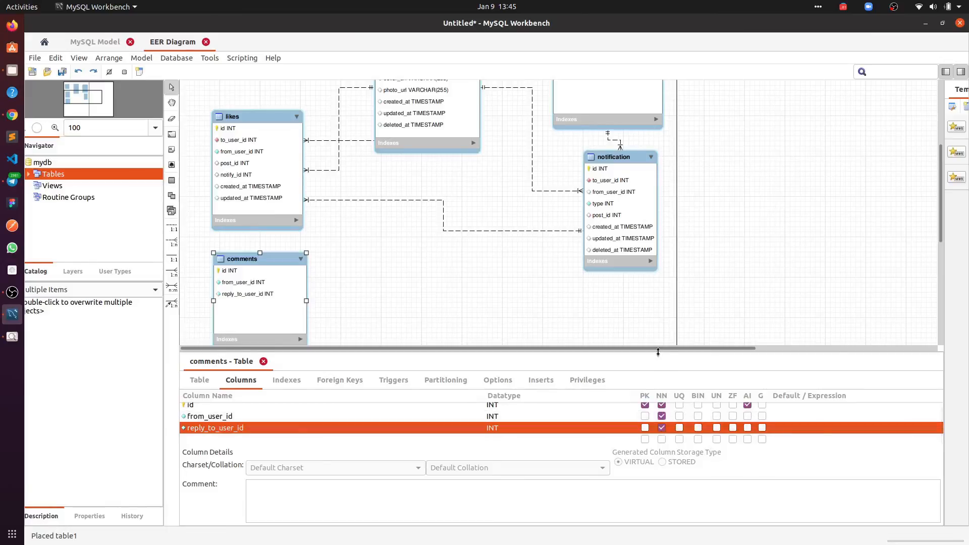
- Make more room for the column list and add a post_id column with datatype INT and Not Null to the comments table
drag(661, 350, 656, 313)
click(220, 405)
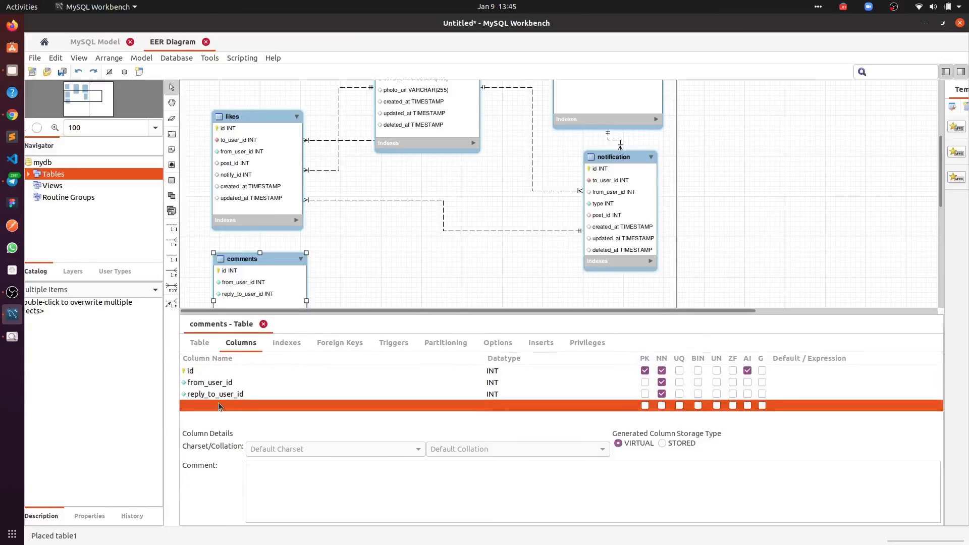
click(219, 406)
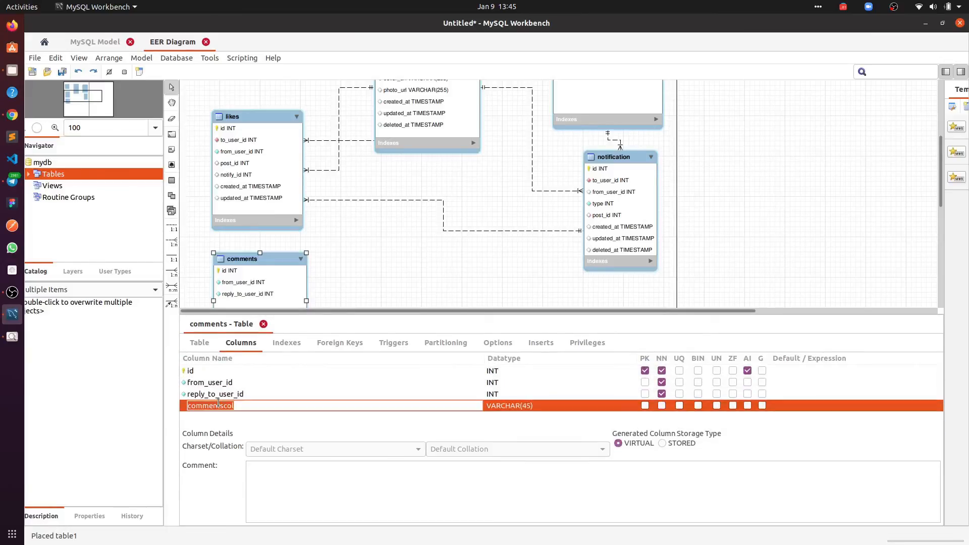
text(post)
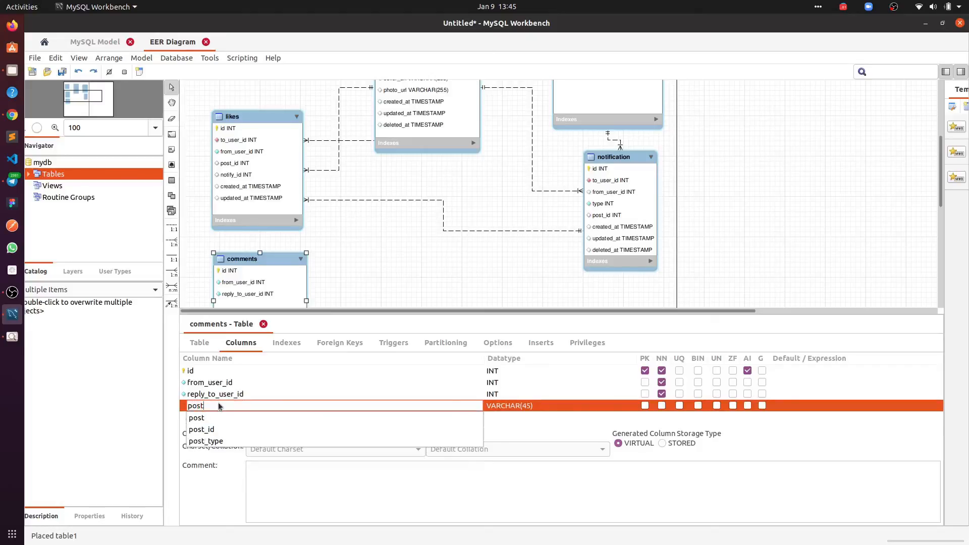
text(_id)
click(216, 419)
click(499, 401)
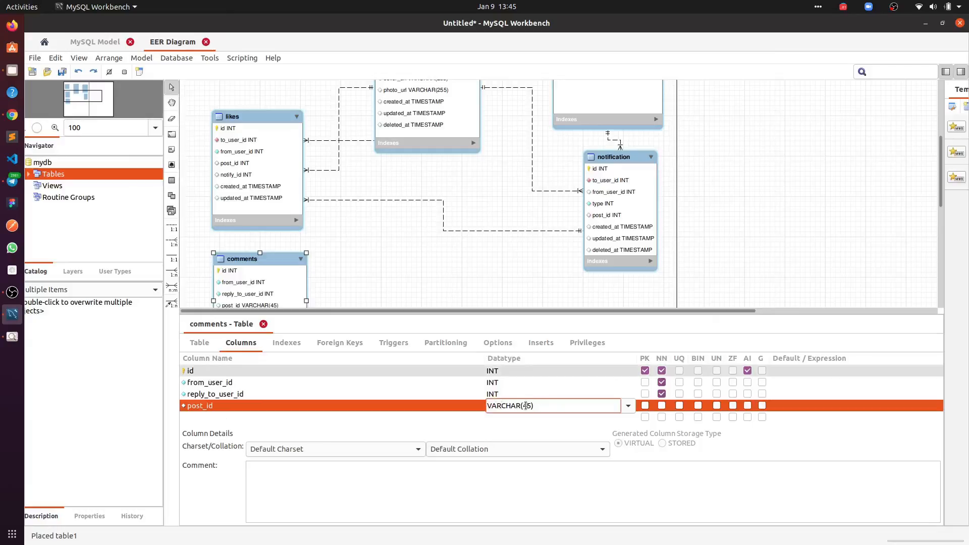
text(INT)
key(Return)
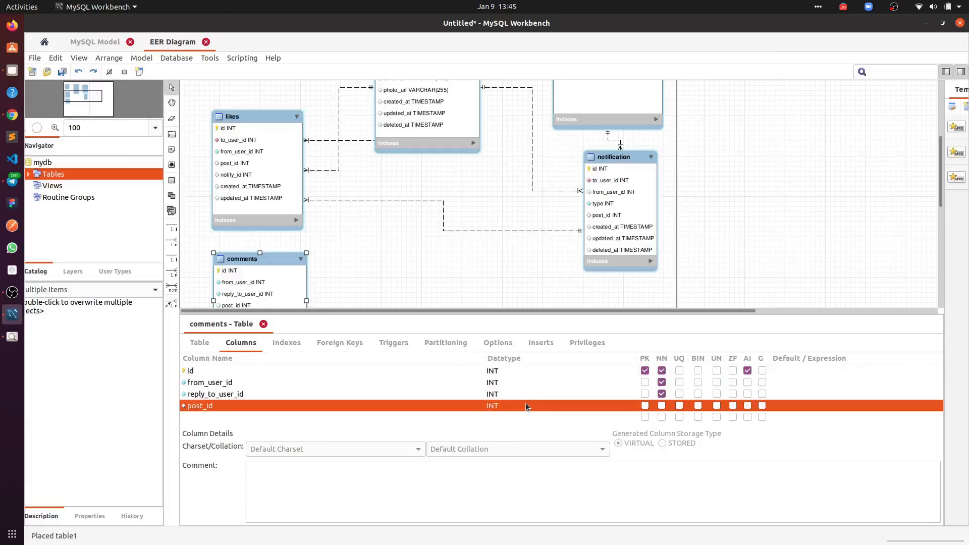
click(661, 405)
- Add a comment column with datatype TEXT to the comments table below post_id
click(212, 416)
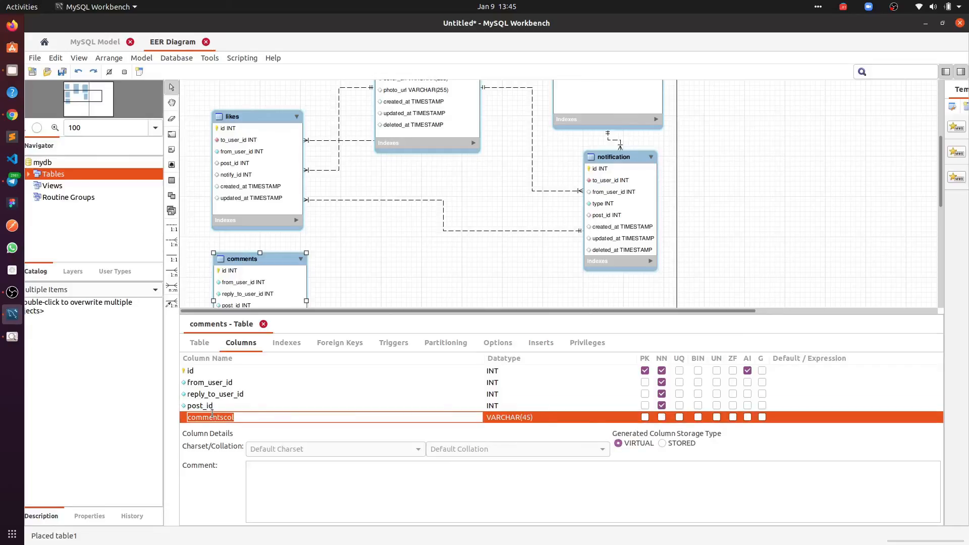
text(comment)
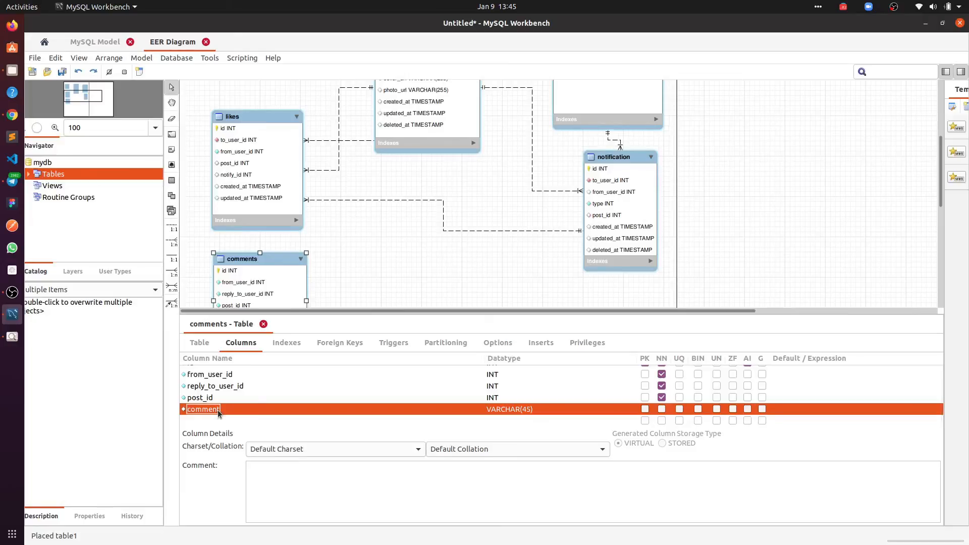
click(512, 409)
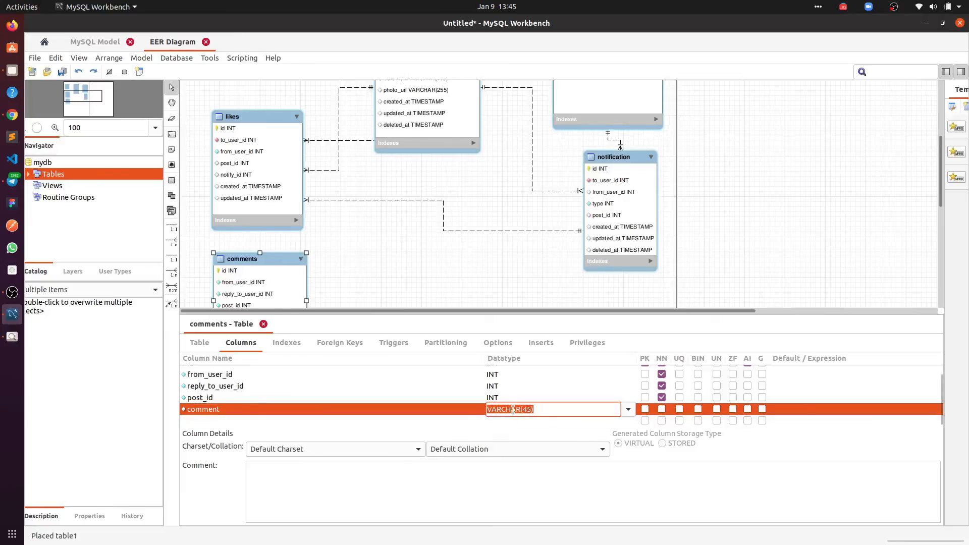
text(TEXT)
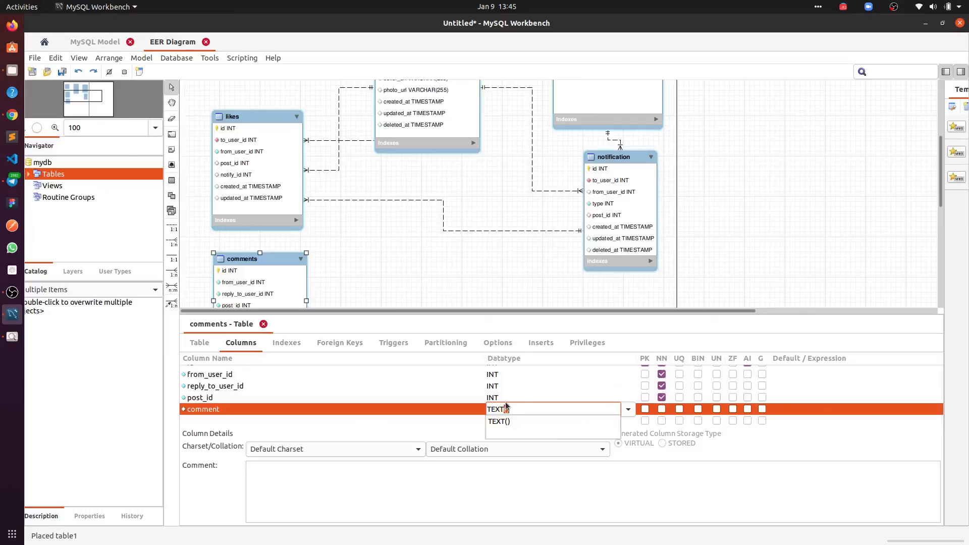
key(Return)
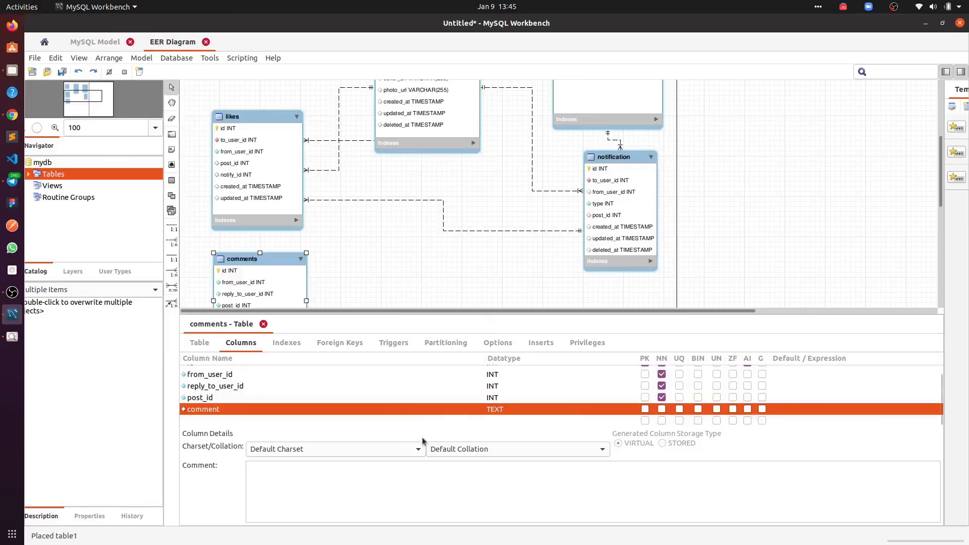
- Add a notify_id column with datatype INT to the comments table below the comment column
double_click(238, 420)
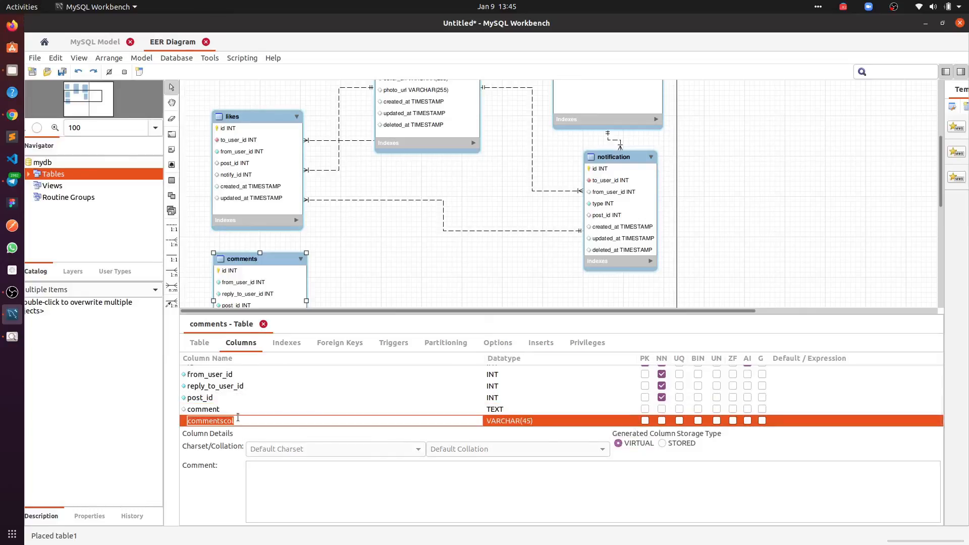
text(notify_id)
key(Return)
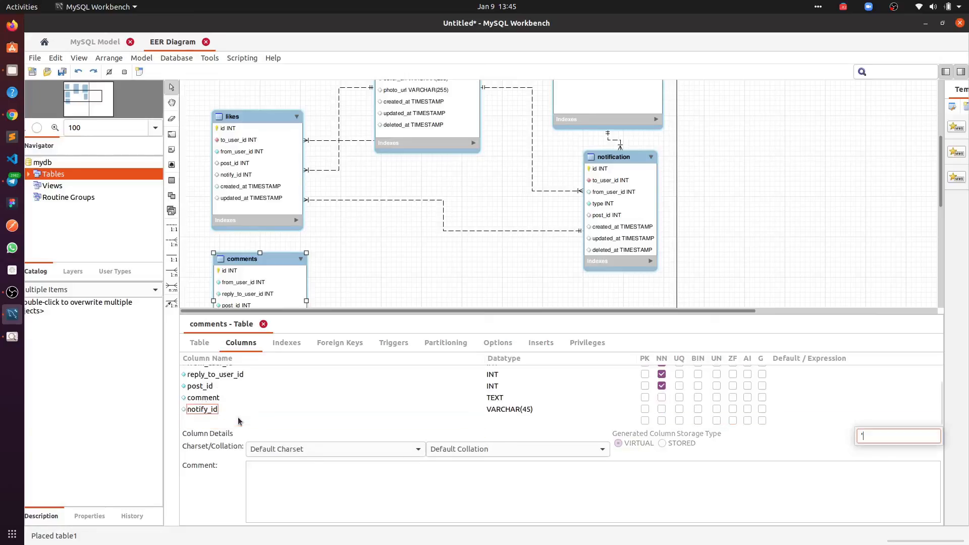
double_click(507, 409)
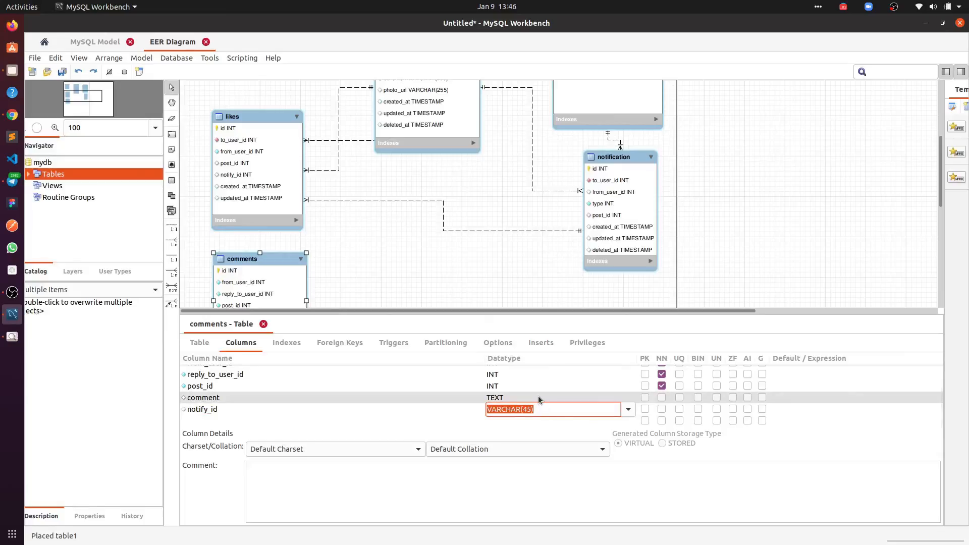
text(int)
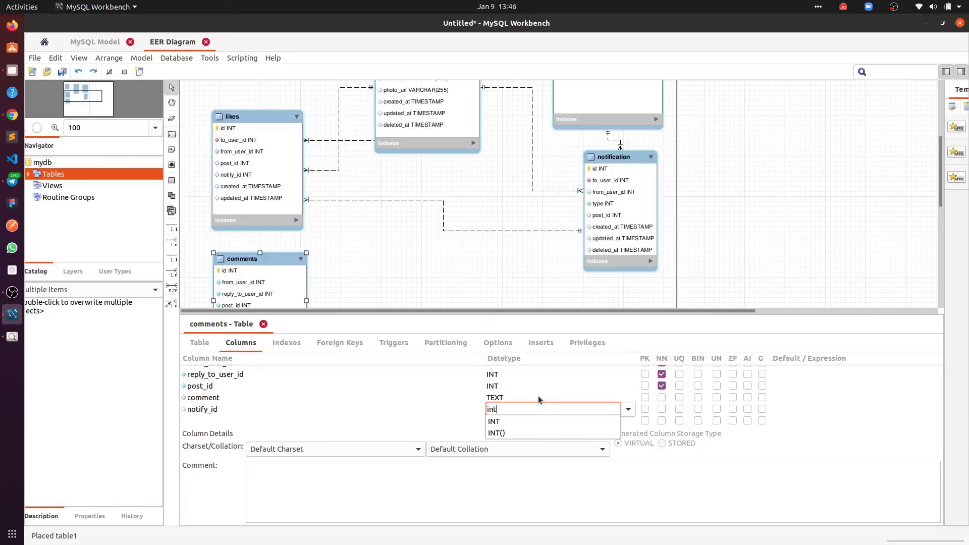
key(Return)
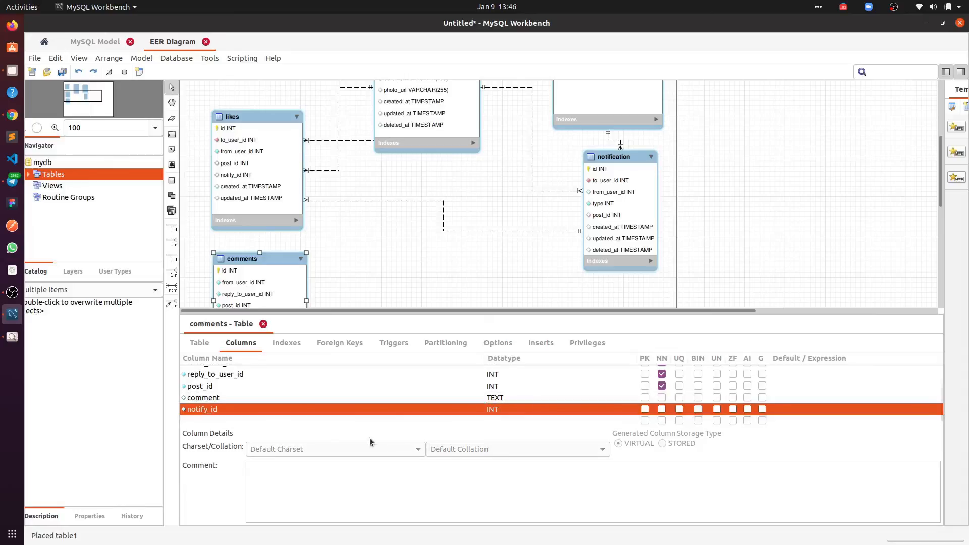
- Add a column named created_at to the comments table below notify_id, keeping the default datatype
click(211, 421)
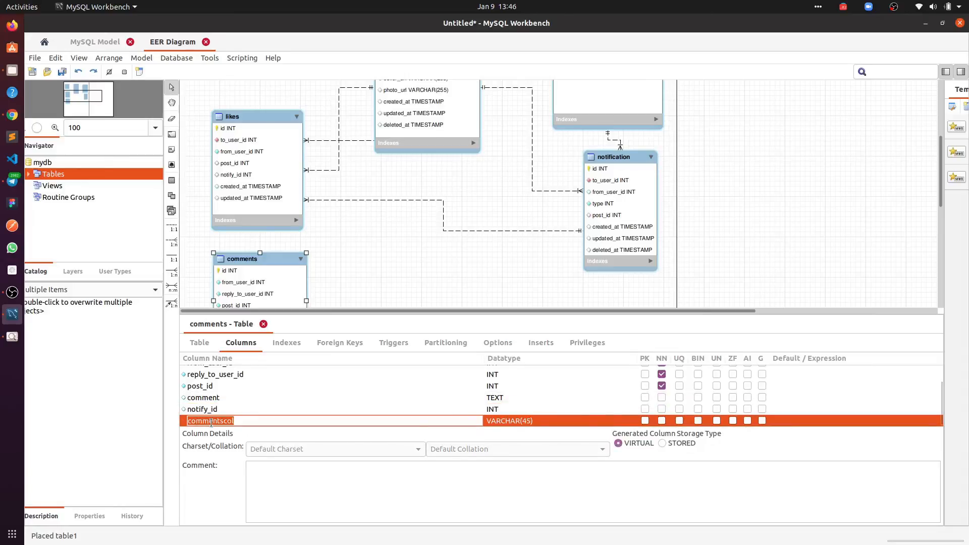
text(craa)
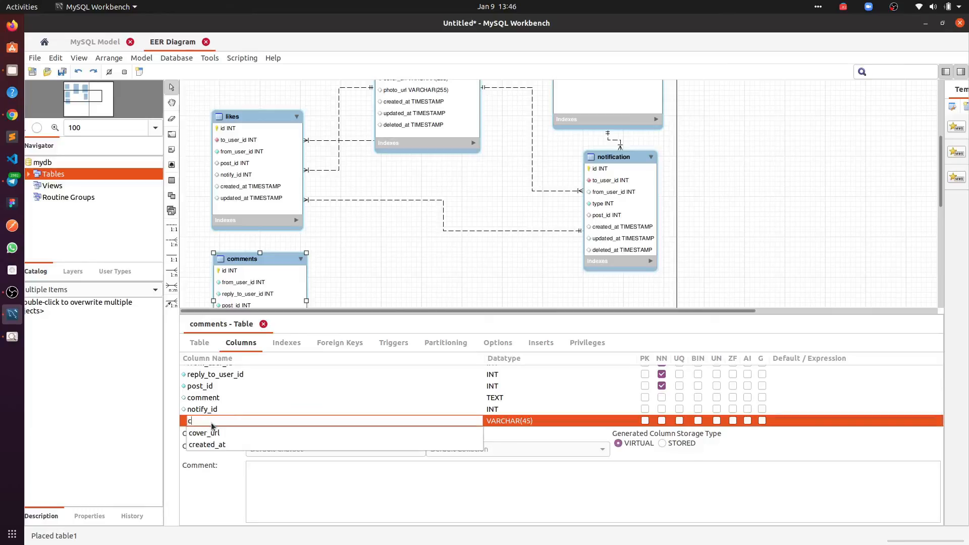
key(BackSpace)
key(BackSpace)
text(eated_at)
key(Return)
key(Return)
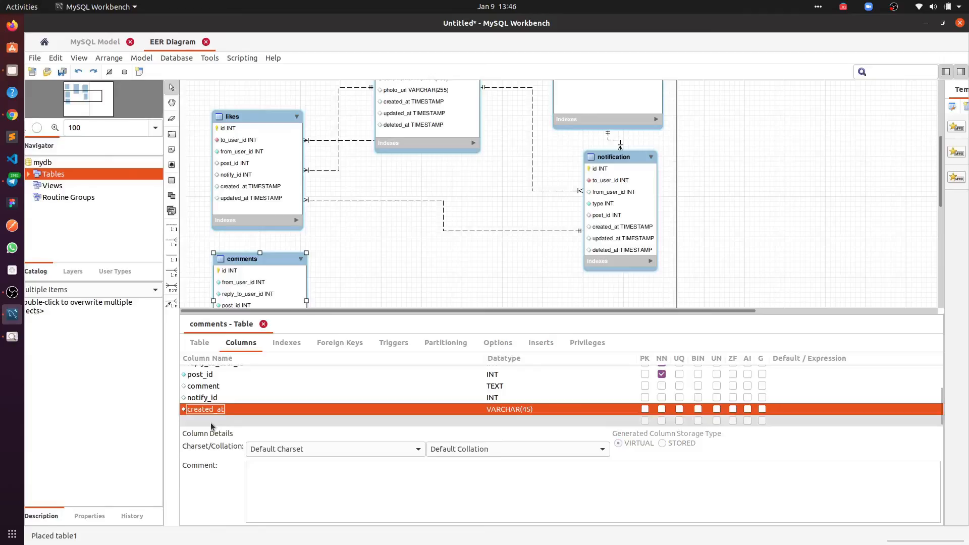
- Add two more columns named updated_at and deleted_at to the comments table below created_at
click(212, 423)
text(updated_at)
key(Return)
key(Return)
click(212, 423)
text(deleted_at)
key(Return)
key(Return)
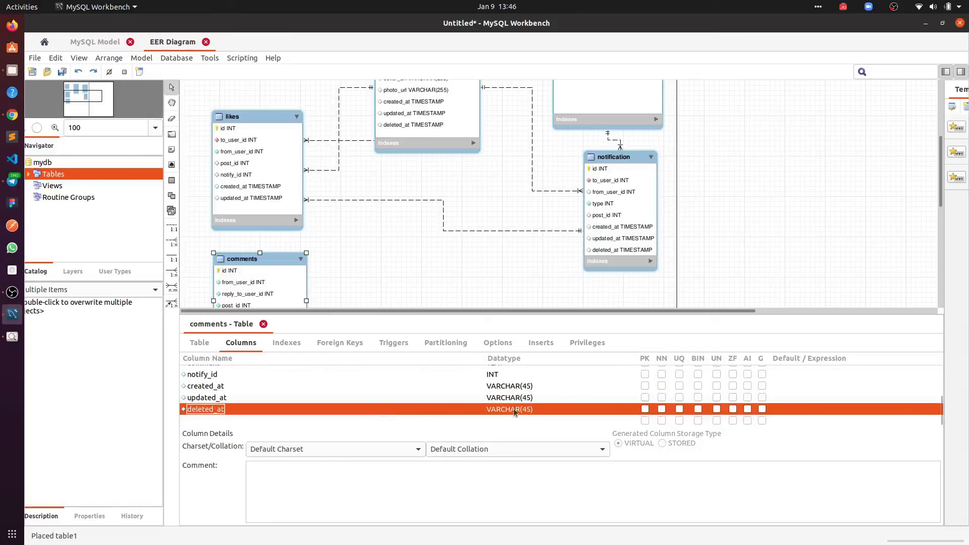
- Set the datatype of the deleted_at column in the comments table to TIMESTAMP
click(539, 411)
double_click(533, 411)
double_click(541, 410)
triple_click(546, 409)
text(TIMESTAMP()
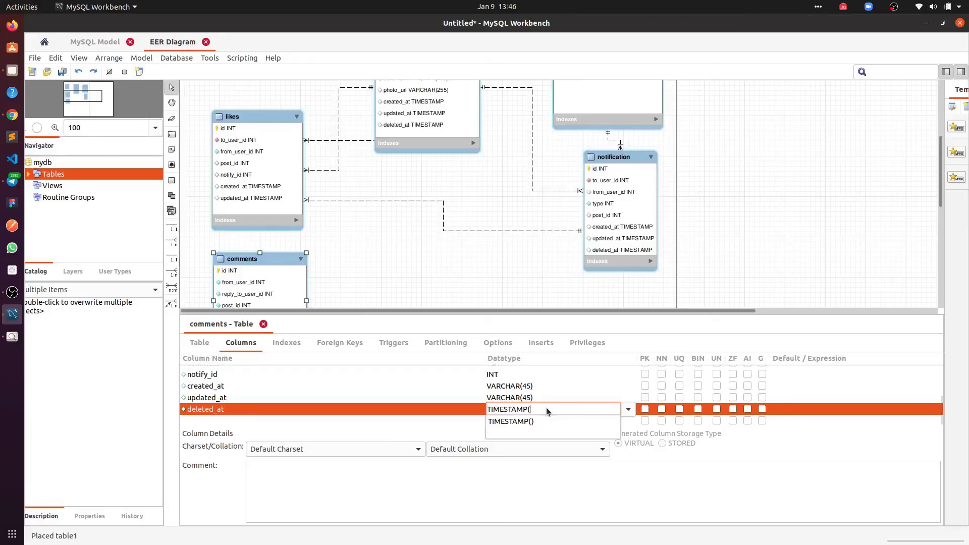
key(Return)
- Set the datatype of the updated_at and created_at columns in the comments table to TIMESTAMP
double_click(536, 401)
triple_click(534, 398)
text(TIMESTAMP)
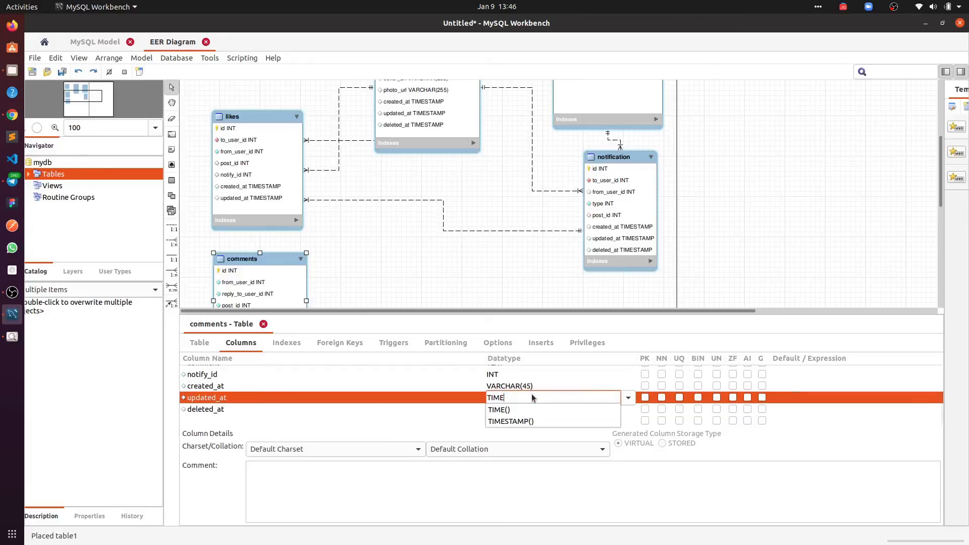
key(Return)
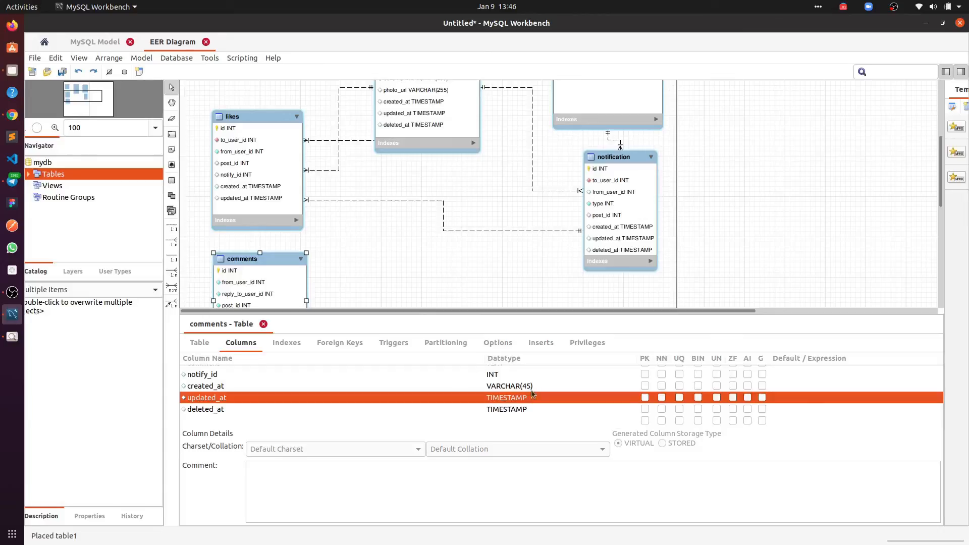
double_click(525, 386)
triple_click(524, 386)
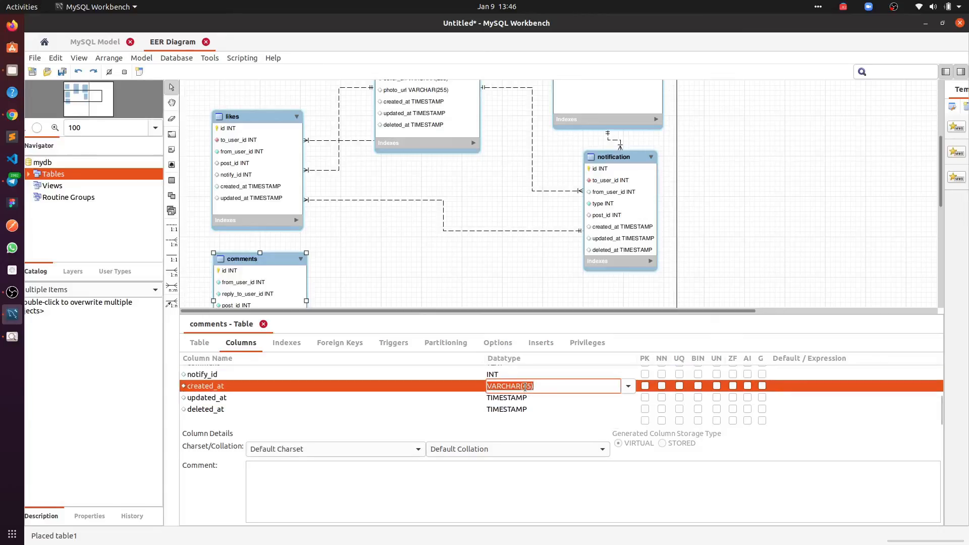
text(TIMESTAMP()
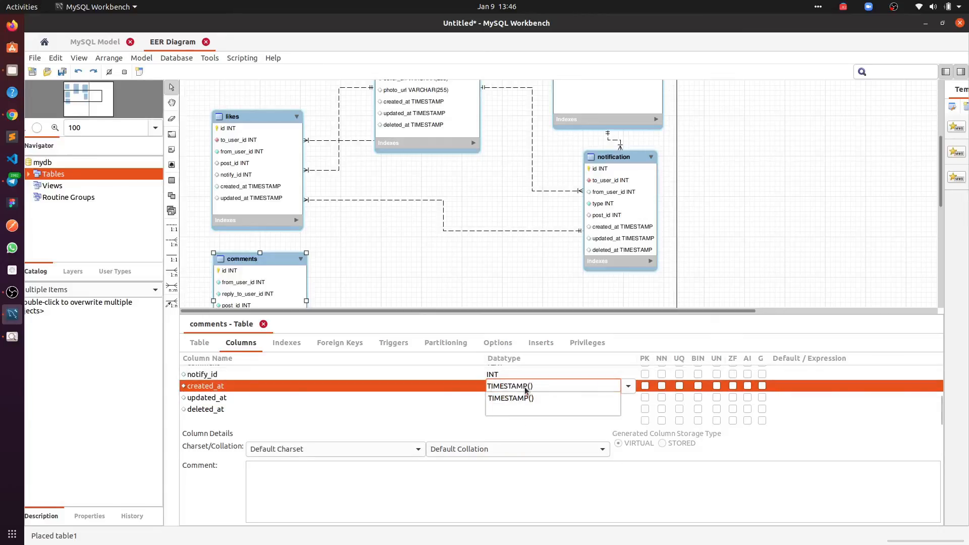
key(Return)
scroll(372, 389, up, 5)
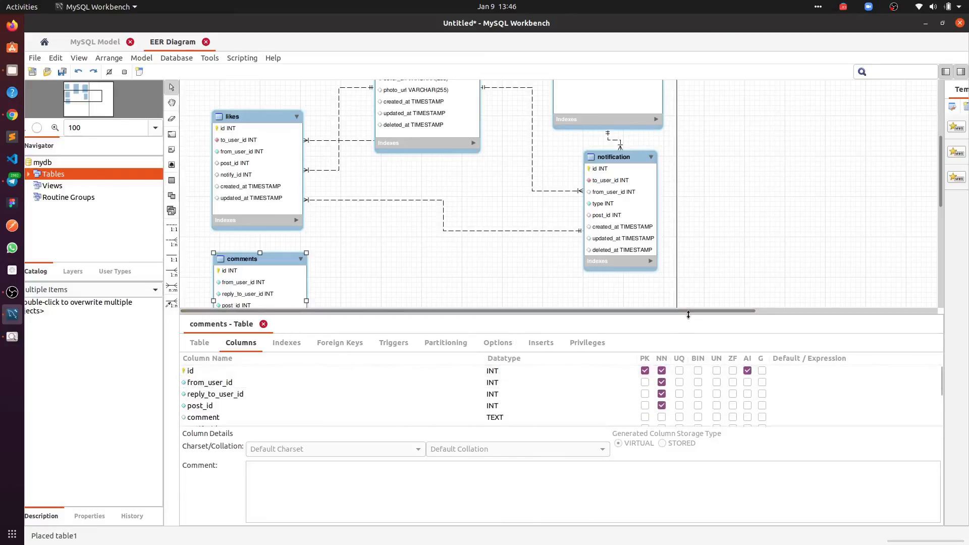
- Enlarge the comments table on the diagram so all its columns fit, with its foreign key settings open
drag(685, 311, 686, 351)
click(350, 384)
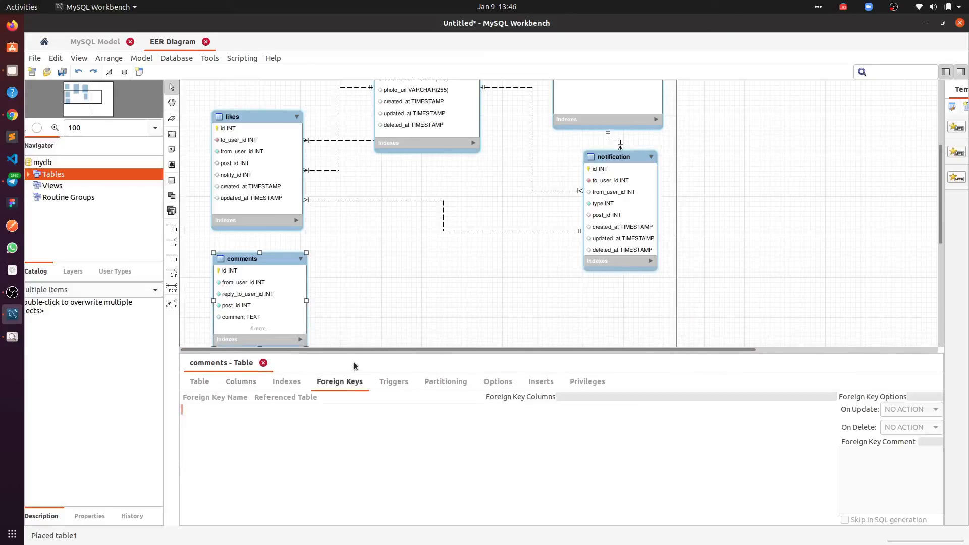
scroll(367, 273, down, 2)
drag(306, 312, 314, 336)
- Add a foreign key named fk_comments_users to the comments table, referencing the mydb users table
click(207, 407)
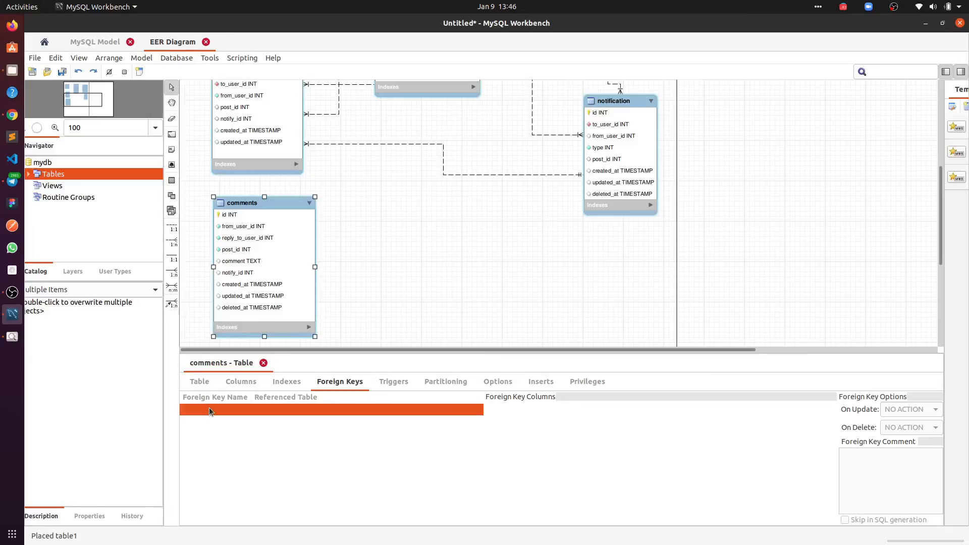
click(208, 407)
key(Right)
text(users)
key(Return)
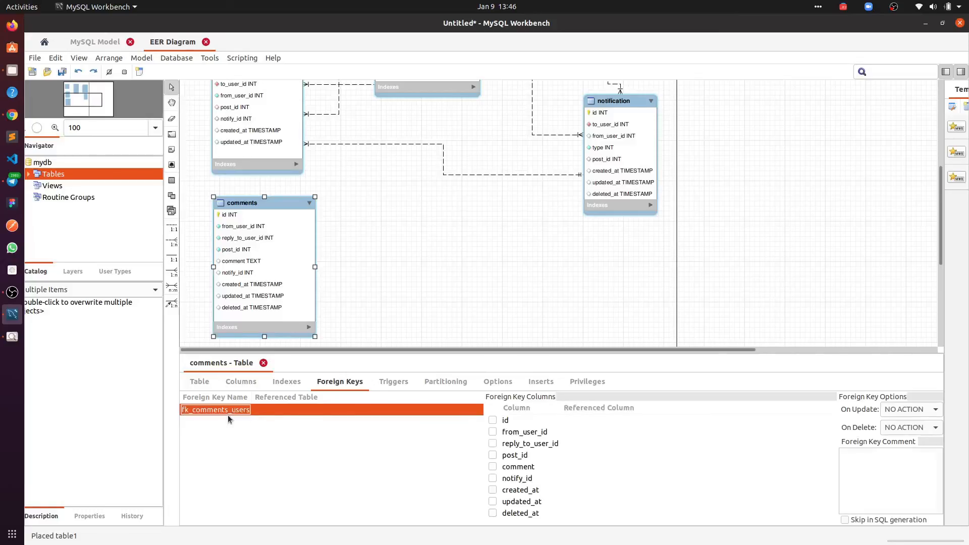
click(317, 413)
click(317, 475)
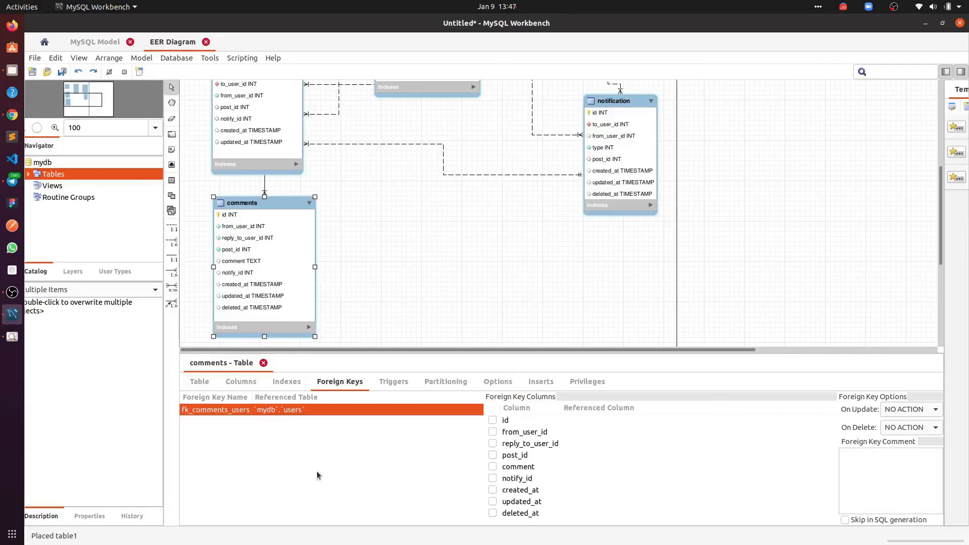
- Map the from_user_id column to the referenced id column in the fk_comments_users foreign key
click(493, 432)
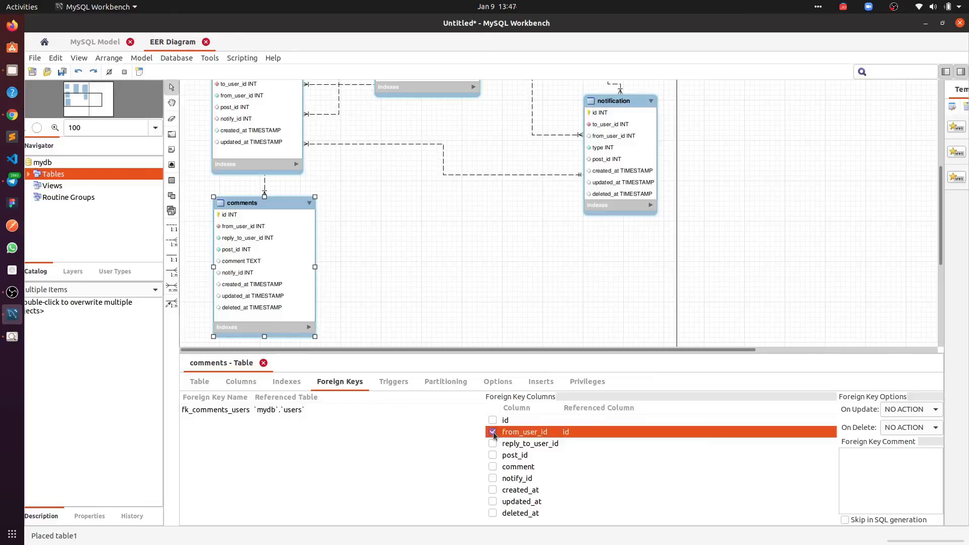
click(597, 432)
click(595, 436)
- Add a second foreign key named fk_comments_posts to the comments table, referencing the mydb posts table
click(215, 422)
click(216, 422)
click(241, 419)
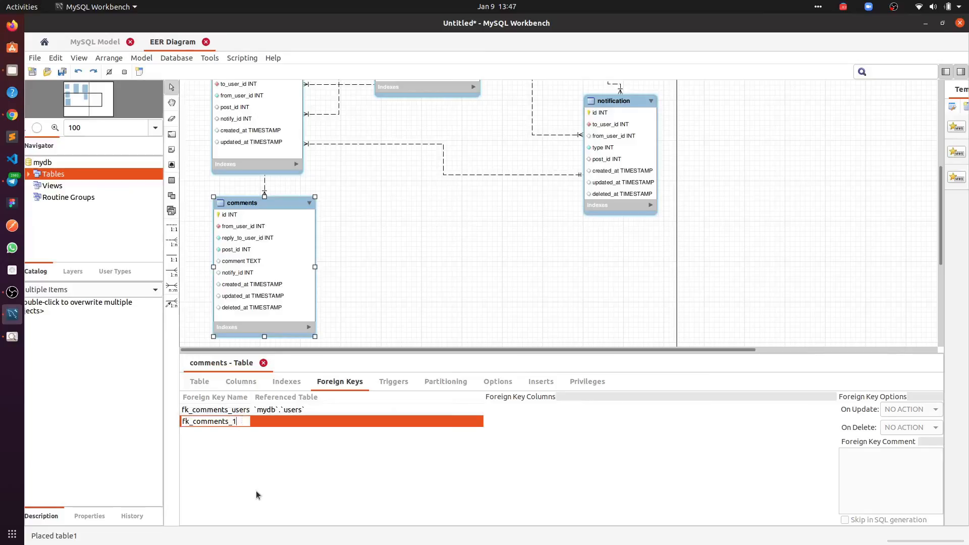
key(BackSpace)
text(post)
key(BackSpace)
key(BackSpace)
text(sts)
key(Return)
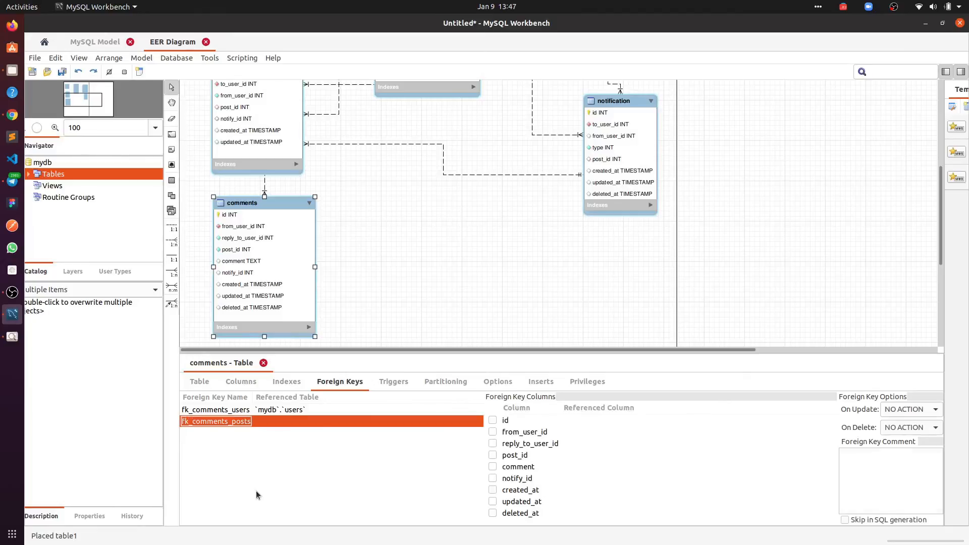
click(295, 421)
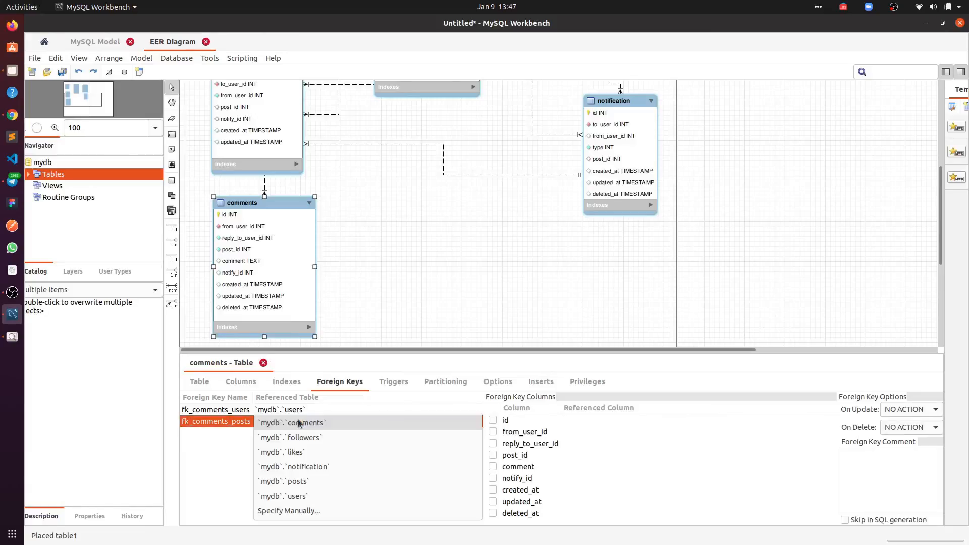
click(286, 481)
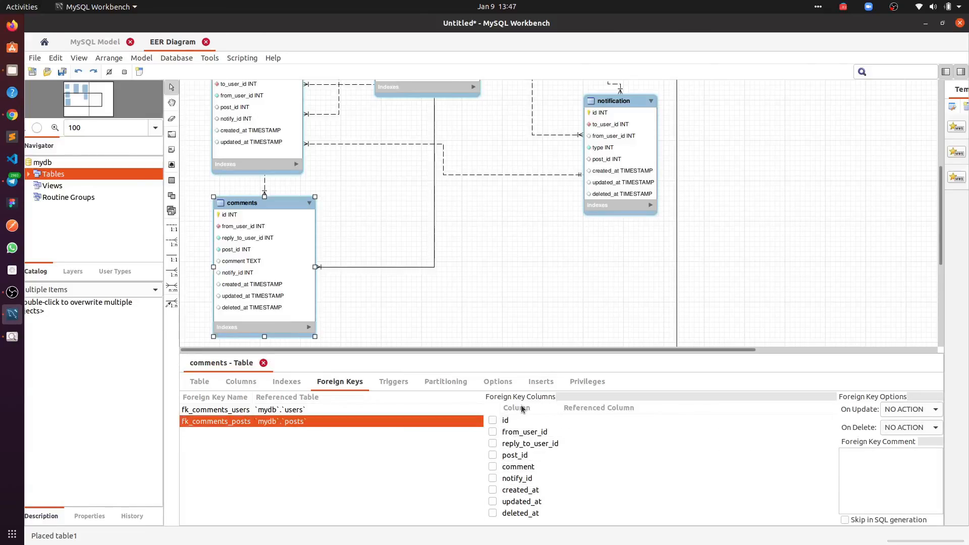
- Map the post_id column to the referenced id column in the fk_comments_posts foreign key
click(492, 455)
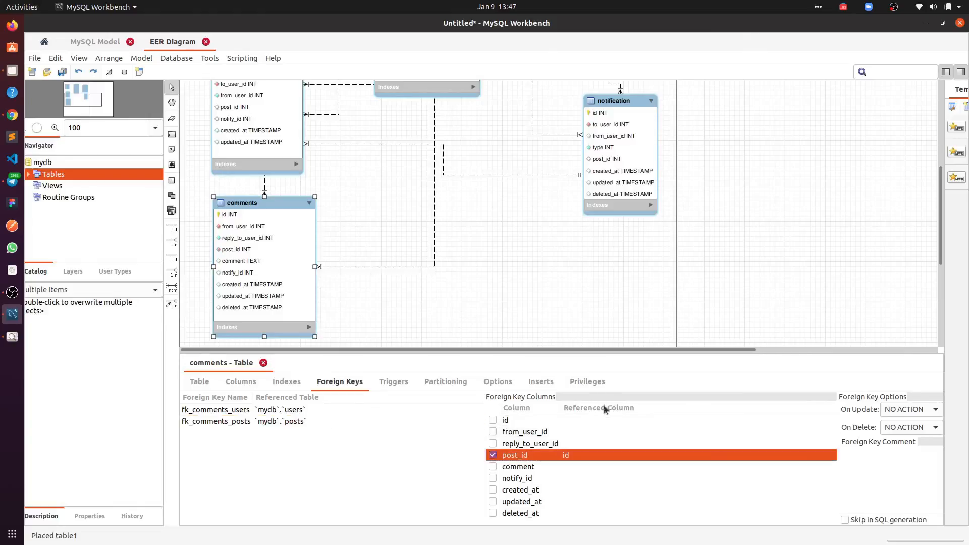
click(607, 456)
click(607, 455)
- Add a third foreign key named fk_comments_notify to the comments table, referencing the mydb notification table
click(211, 433)
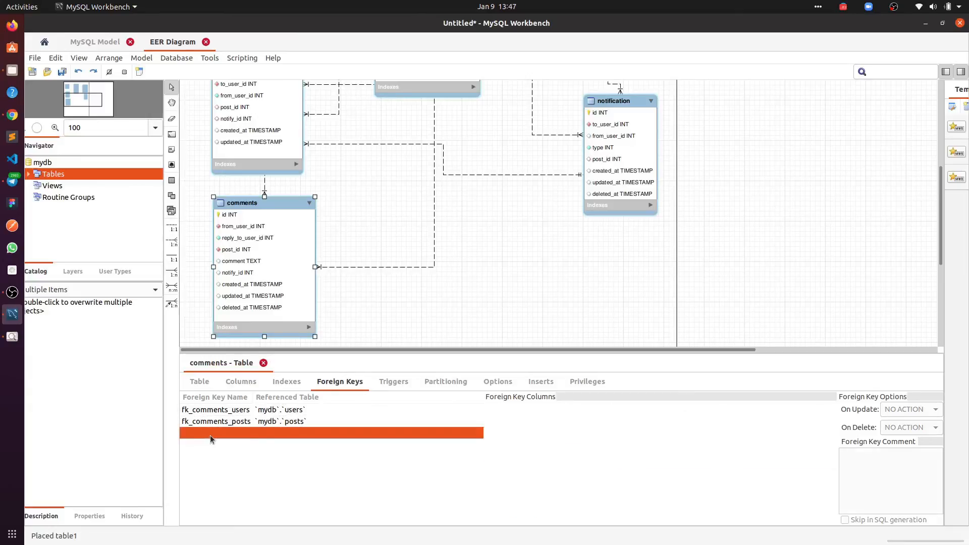
click(211, 434)
text(not)
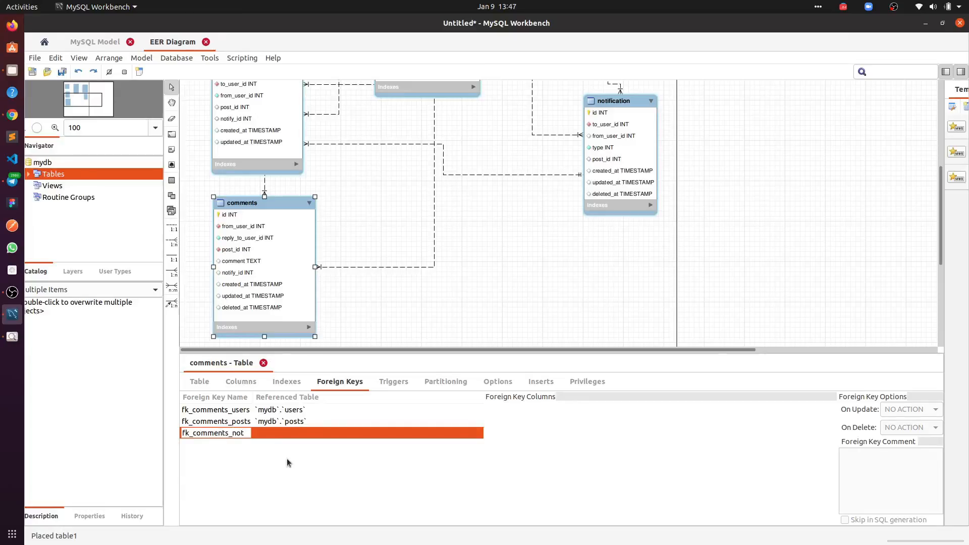
text(ify)
key(Return)
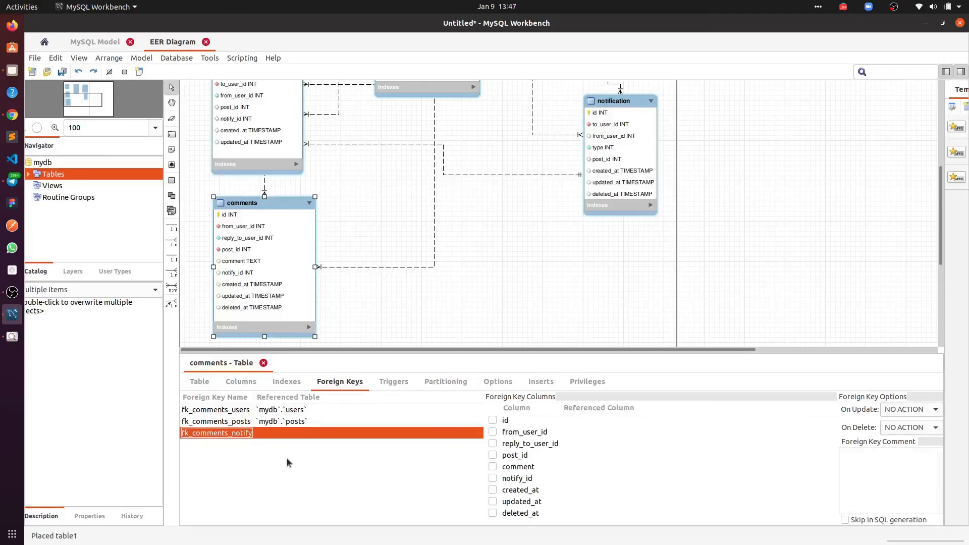
click(326, 433)
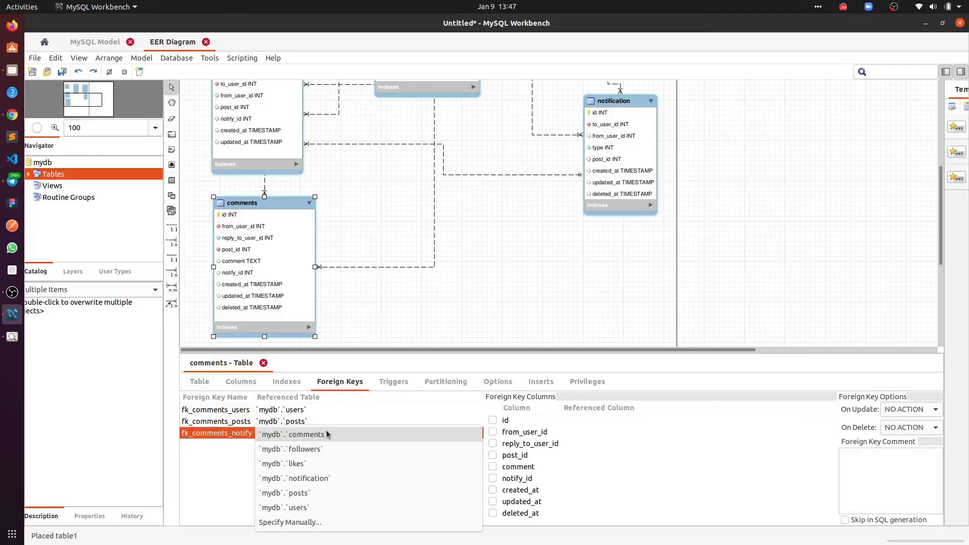
click(323, 482)
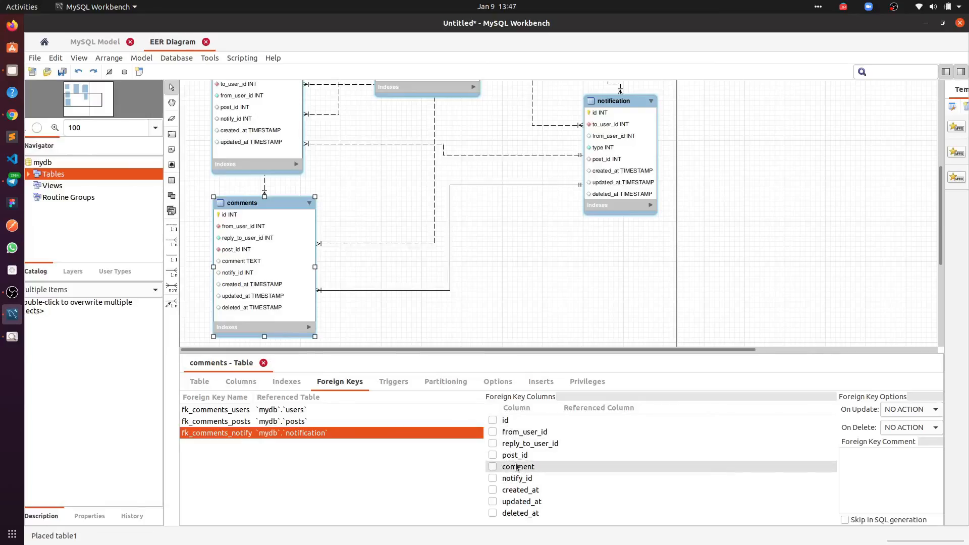
- Map the notify_id column to the referenced id column in the fk_comments_notify foreign key
click(492, 478)
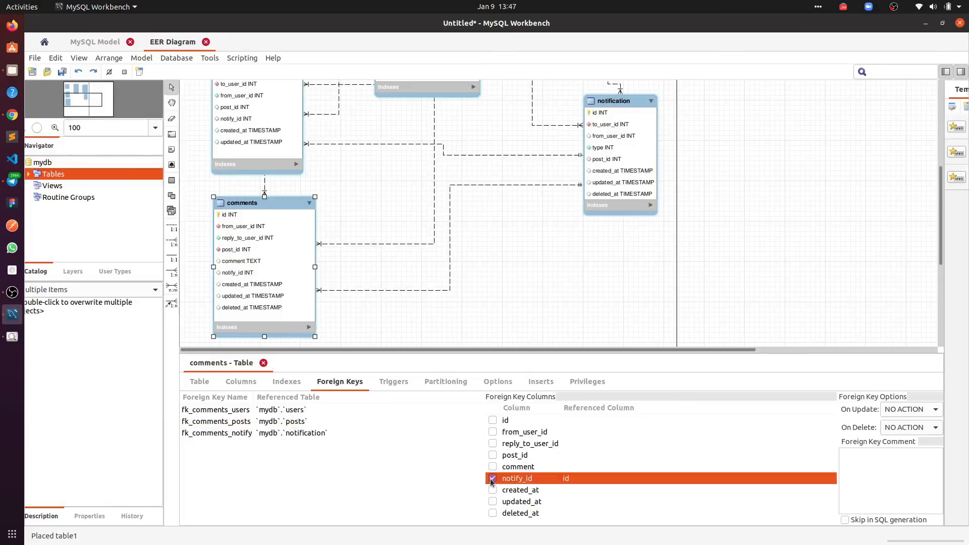
click(591, 479)
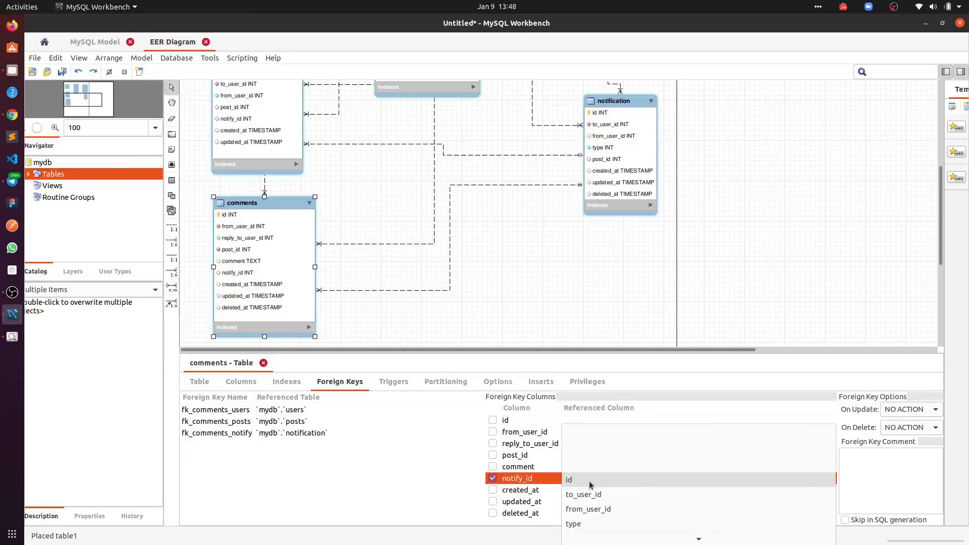
click(588, 480)
click(334, 477)
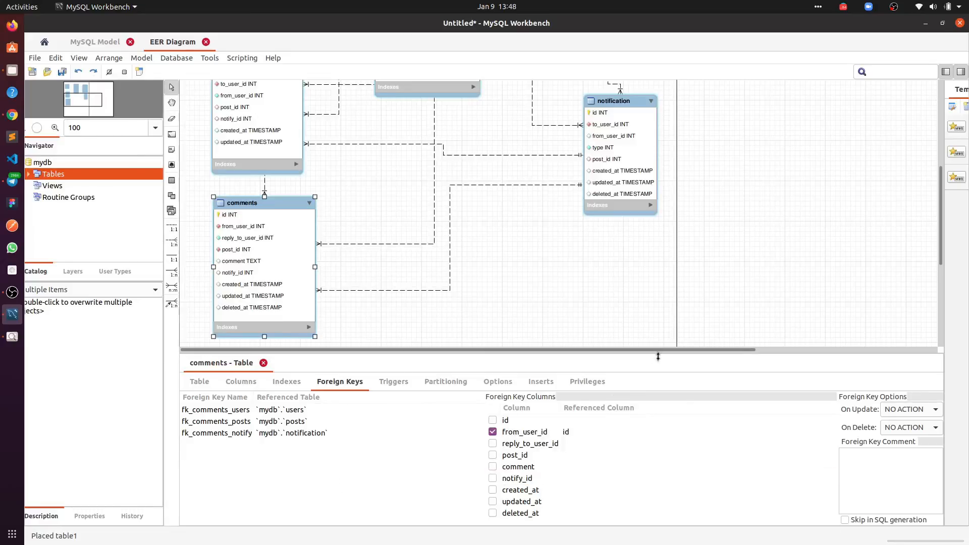
- Save the model as sosial-media in the workbench folder of the home directory
scroll(273, 252, down, 2)
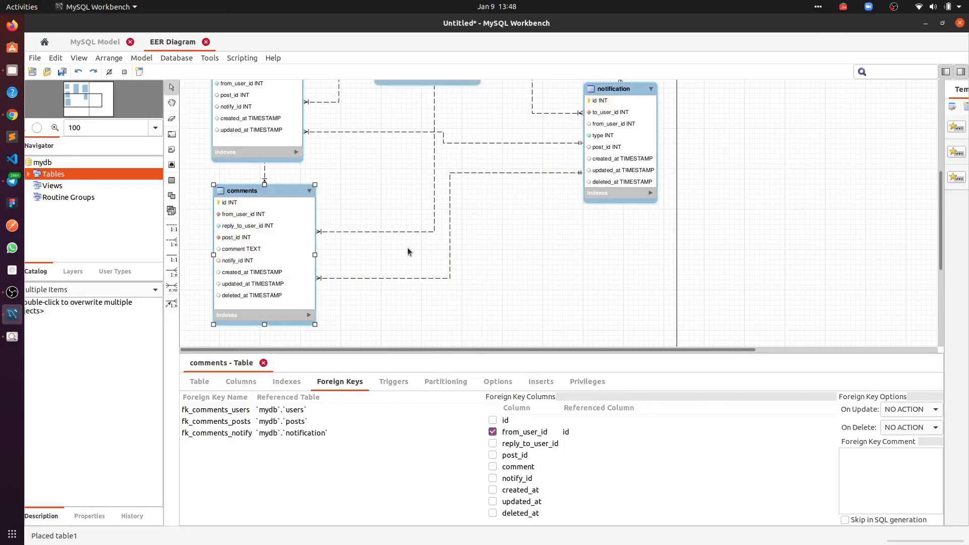
key(ctrl+s)
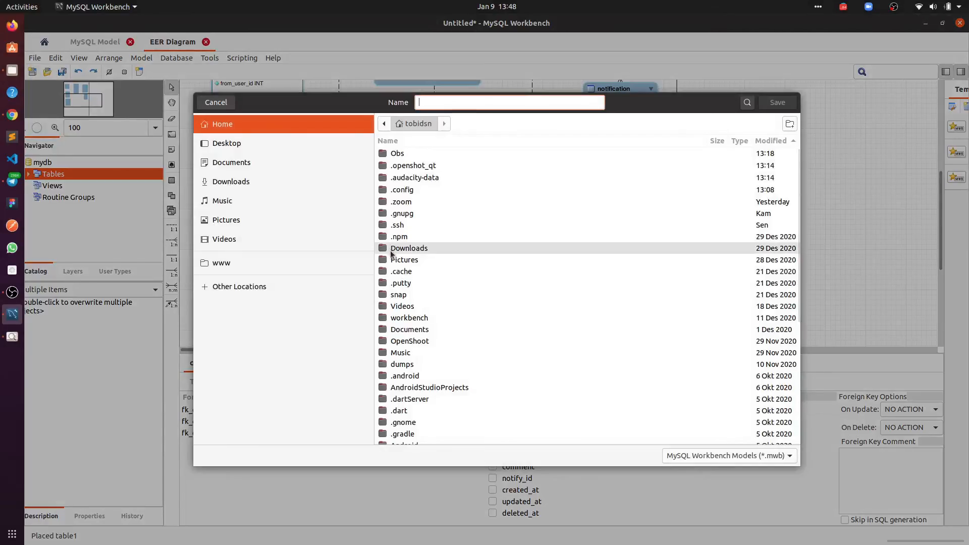
double_click(411, 318)
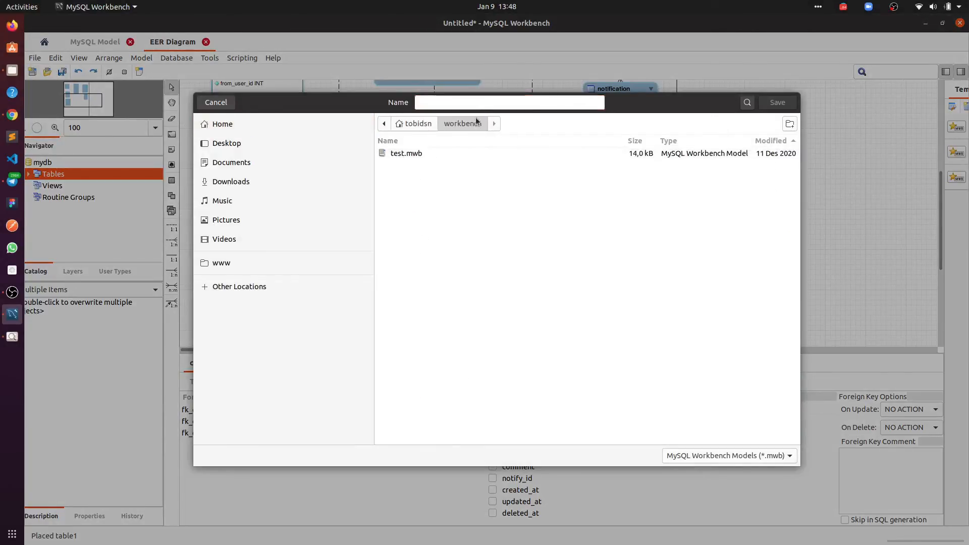
text(sosial-media)
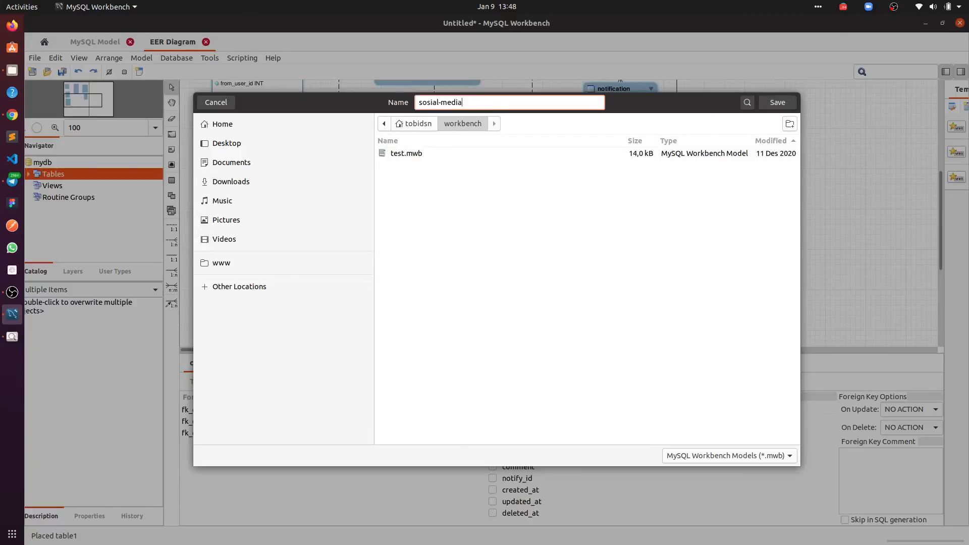
click(777, 103)
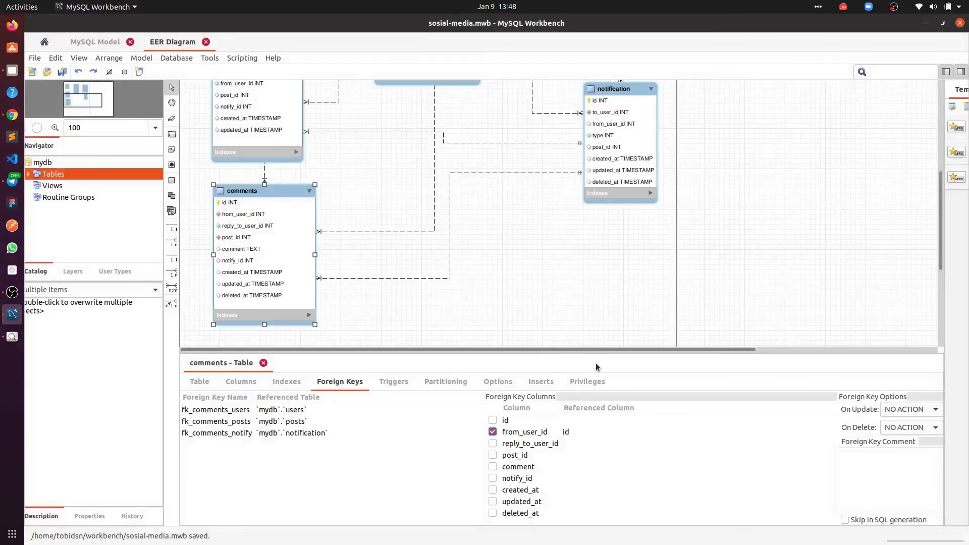
- Place a new table in the empty area between the comments and notification tables, below them, and name it marketplace
scroll(470, 207, down, 1)
scroll(468, 207, down, 2)
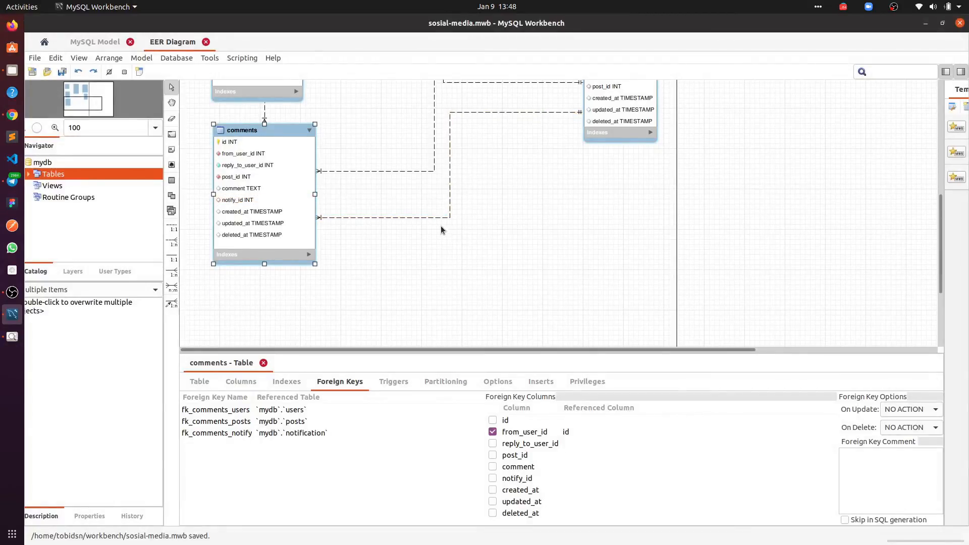
scroll(185, 208, down, 1)
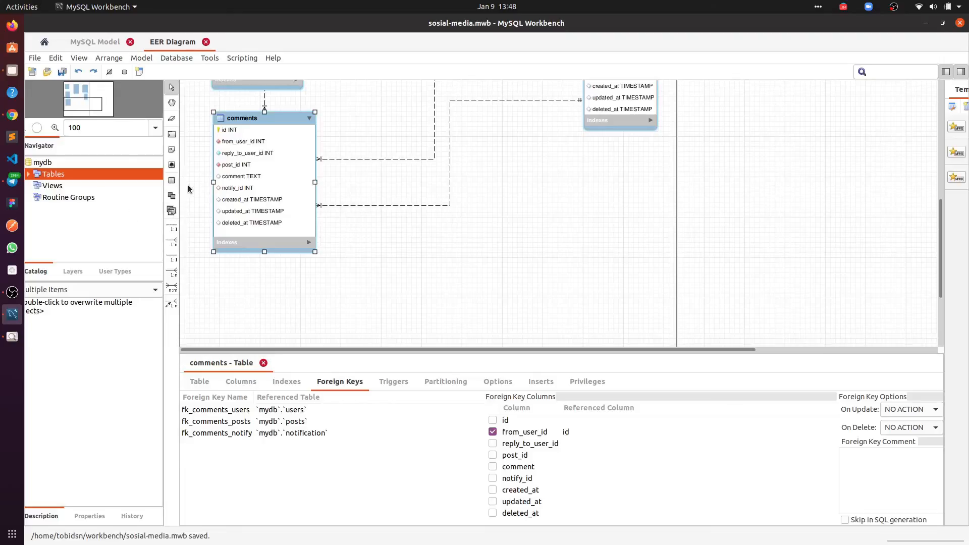
click(172, 180)
click(473, 238)
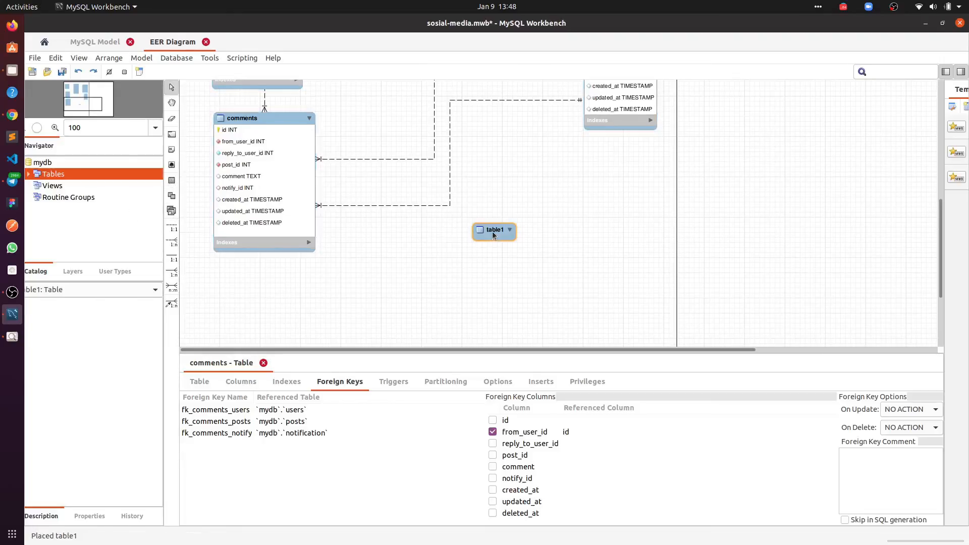
double_click(492, 231)
click(199, 381)
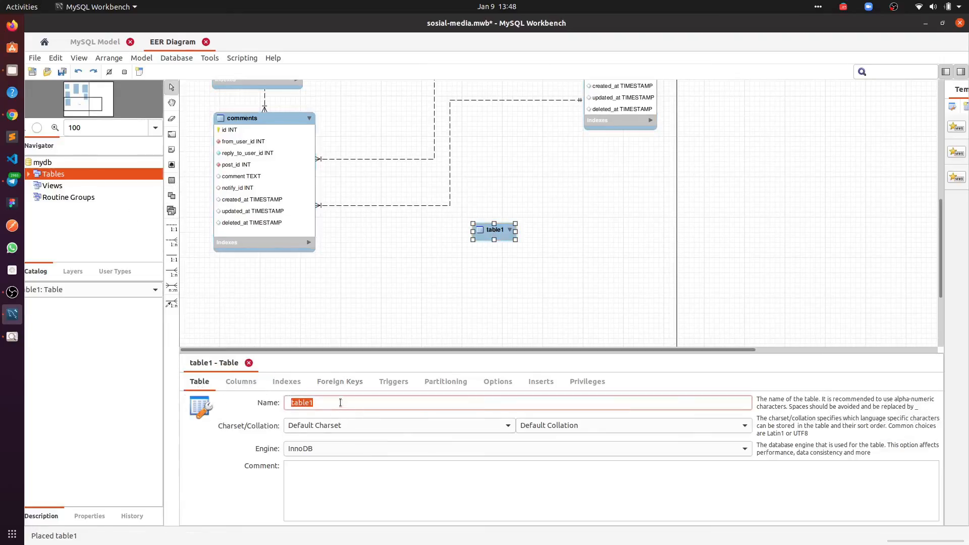
text(marketplace)
key(Return)
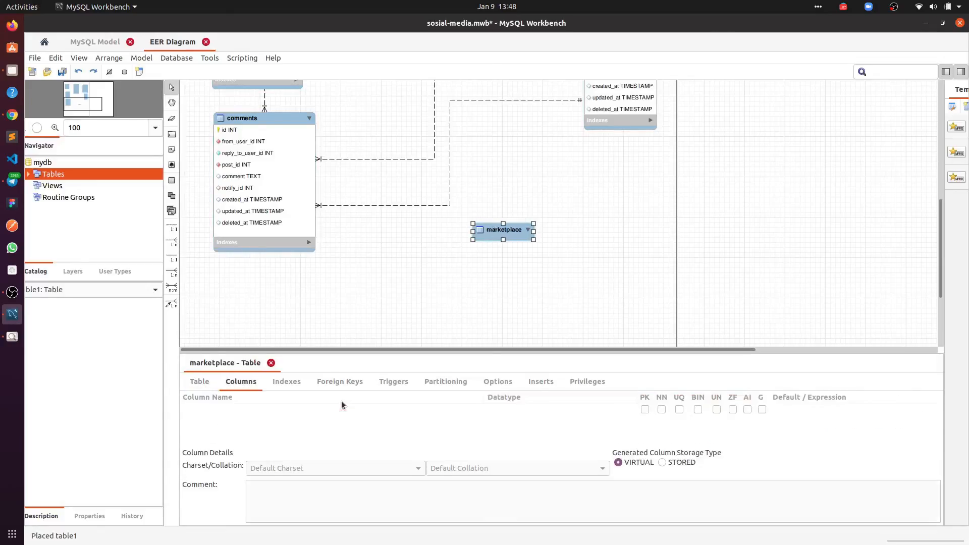
- Add a first column named id to the marketplace table, keeping the default INT datatype and primary key settings
double_click(235, 408)
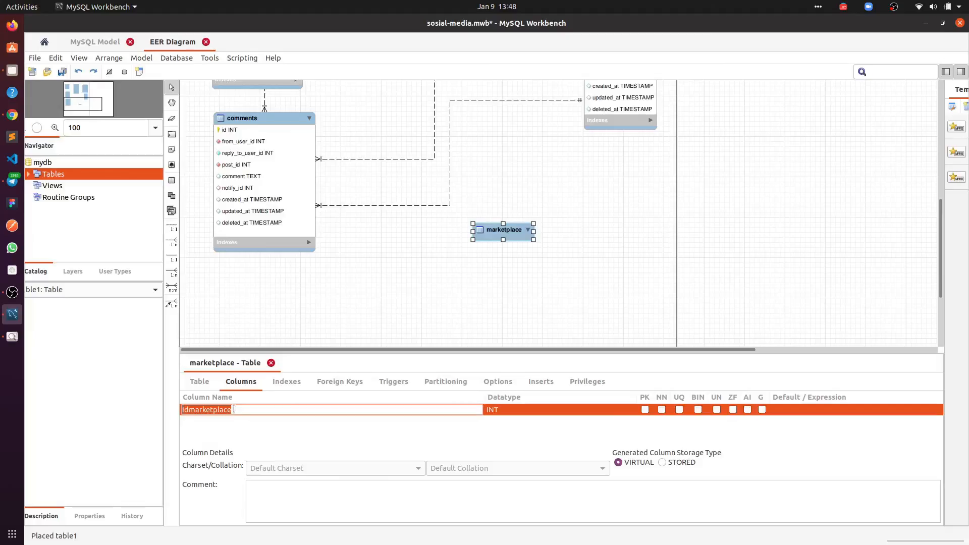
text(id)
key(Return)
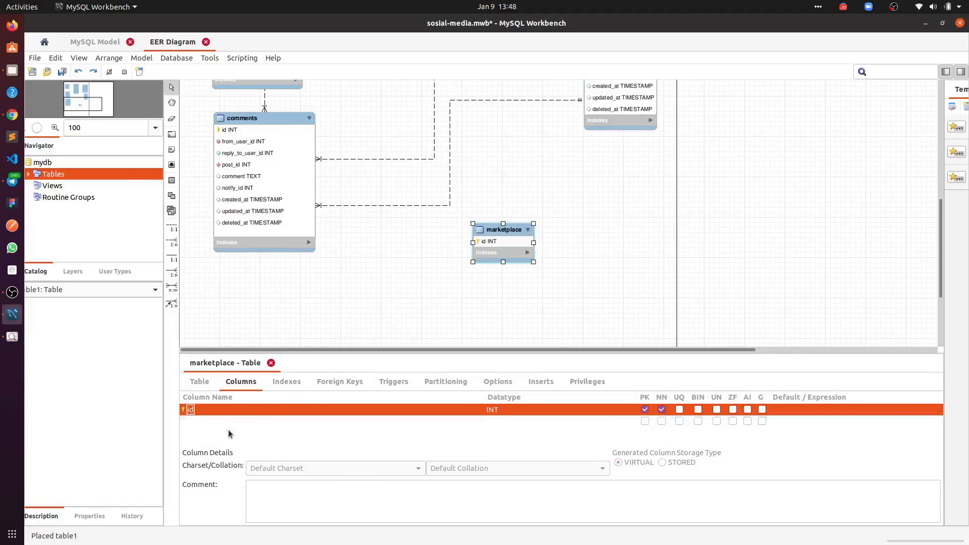
- Enable auto-increment on the marketplace table's id column and add a user_id column with datatype INT
click(746, 410)
click(202, 381)
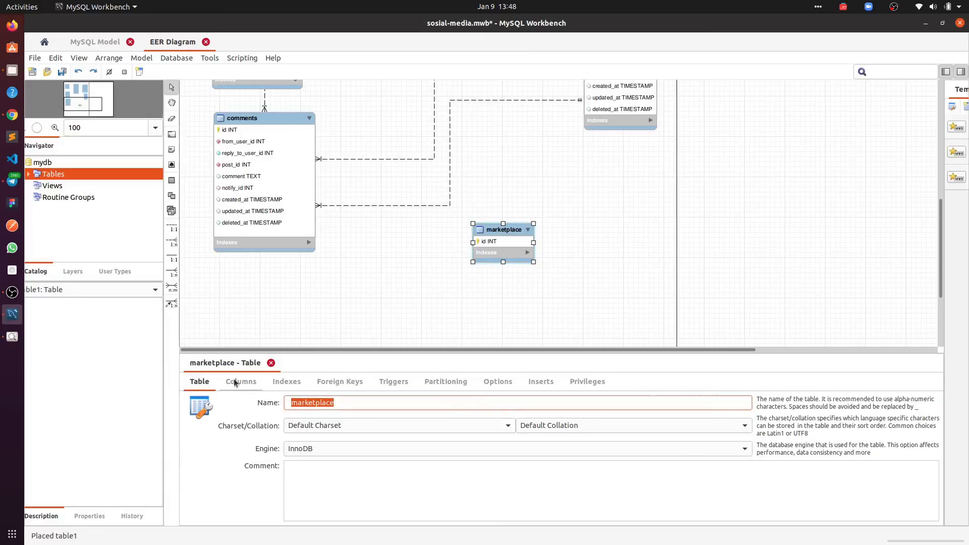
click(235, 381)
click(239, 421)
text(user_id)
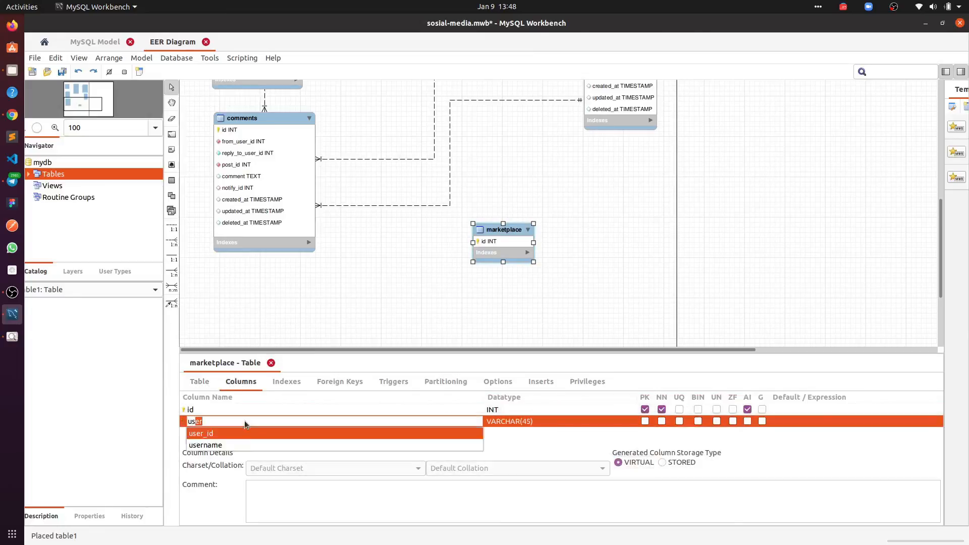
click(248, 434)
click(510, 422)
double_click(510, 422)
key(ctrl+a)
text(INT)
key(Return)
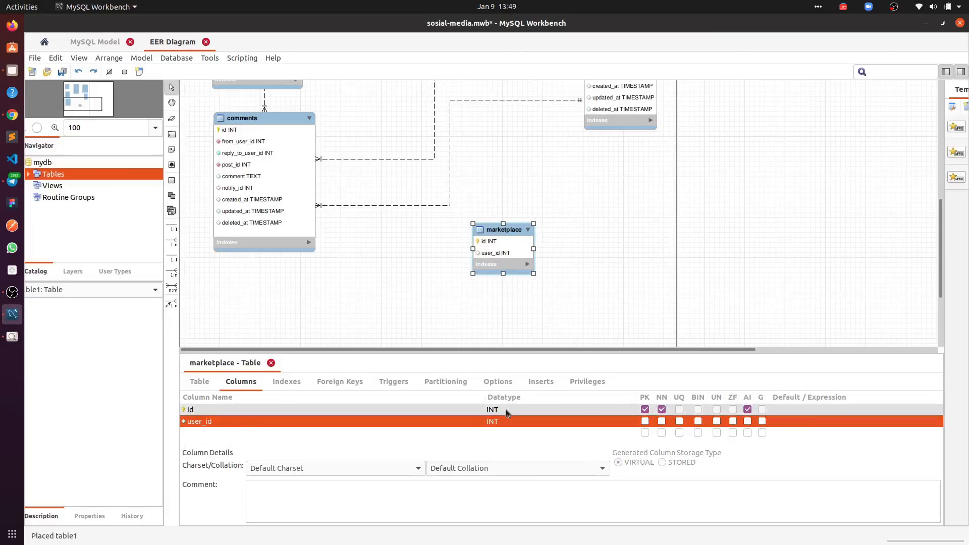
- Add a category_id column to the marketplace table, keeping the default VARCHAR(45) datatype
click(246, 433)
click(246, 432)
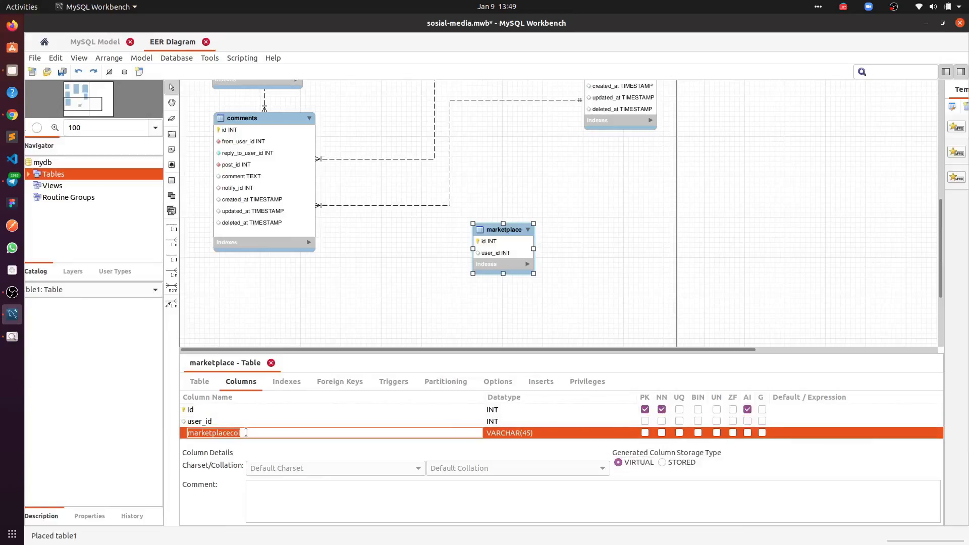
text(category_id)
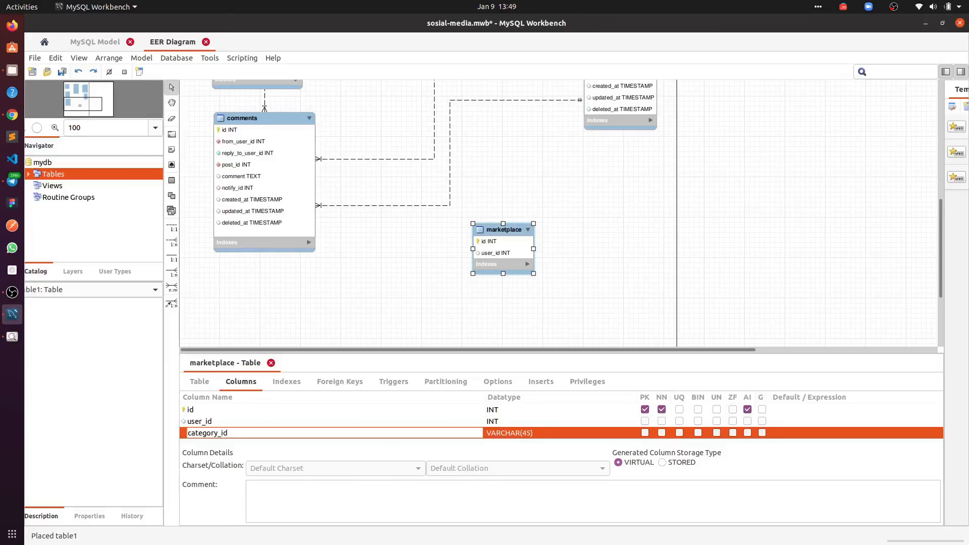
key(Return)
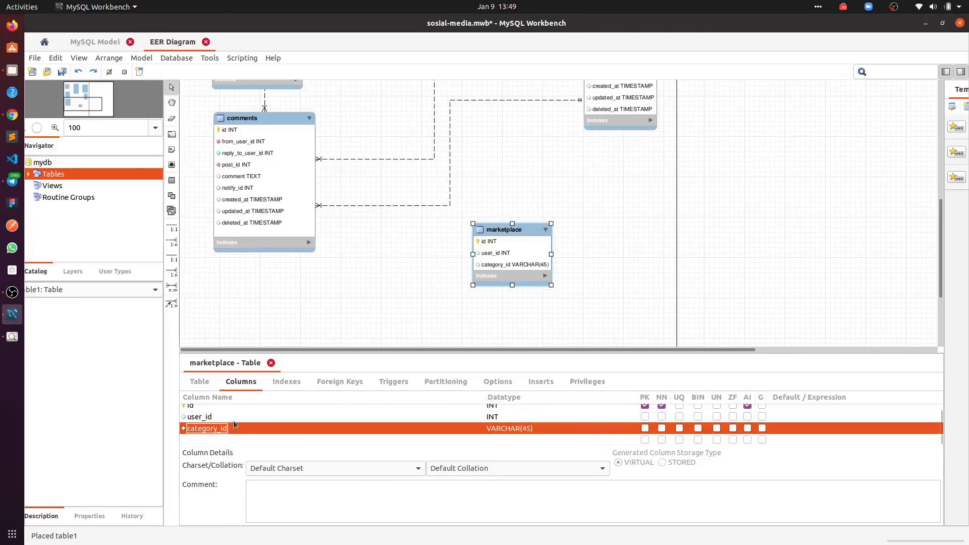
- Move the marketplace table closer to comments, and place a new table named category in the empty area below notification
drag(524, 236, 462, 238)
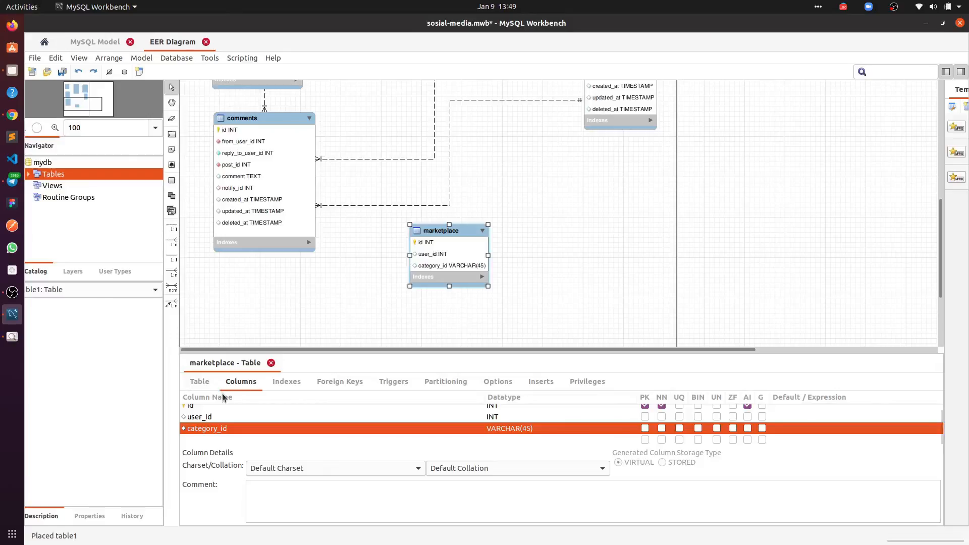
click(172, 180)
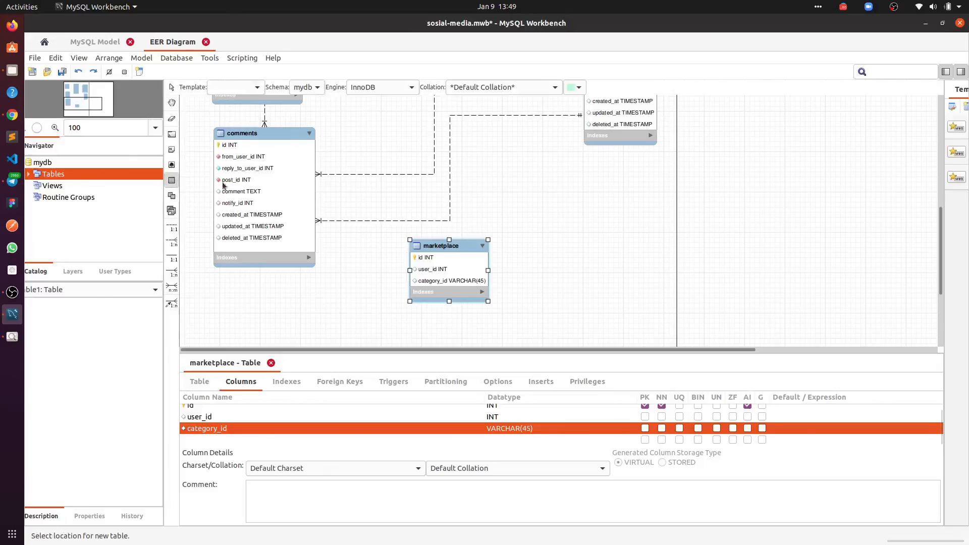
click(541, 214)
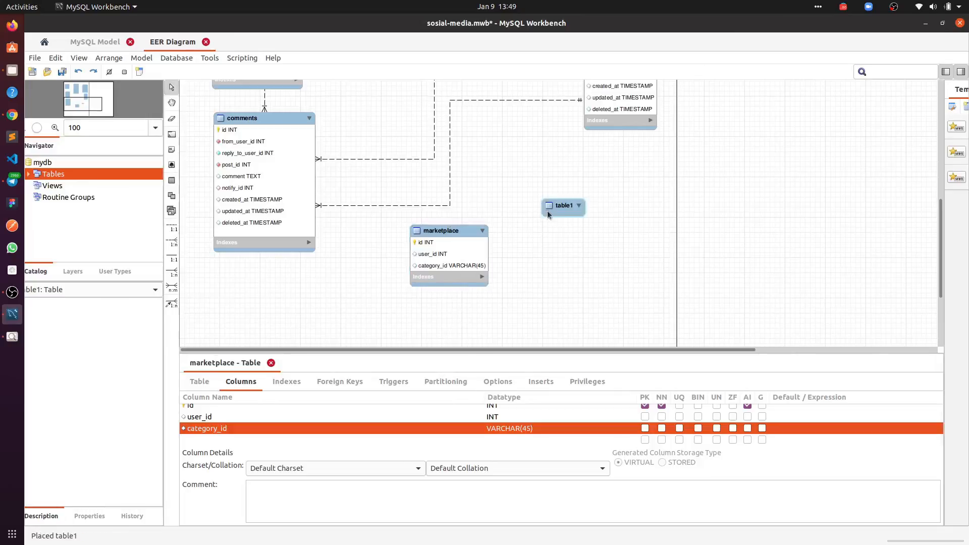
click(209, 385)
double_click(331, 404)
text(category)
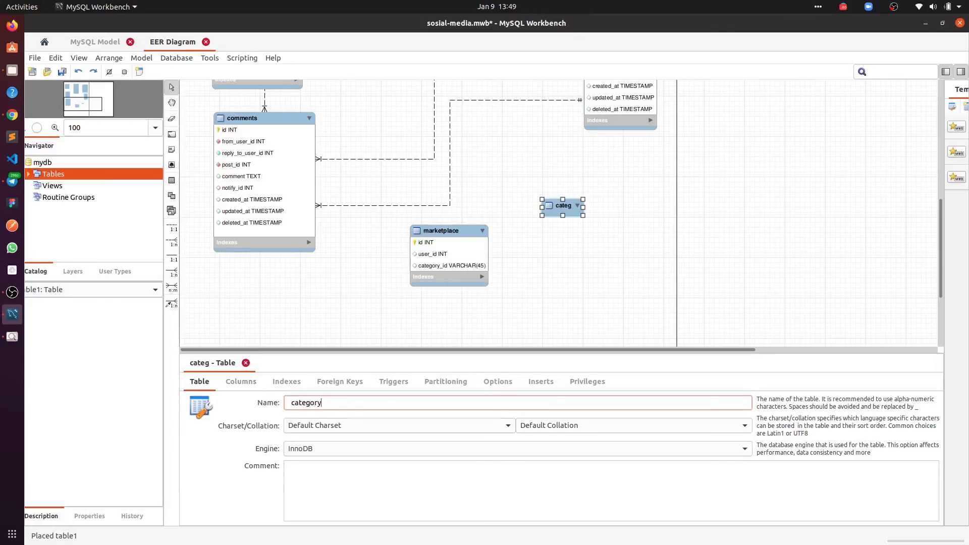
key(Return)
- Add an id column to the category table with the default INT primary key settings and enable auto-increment
click(271, 413)
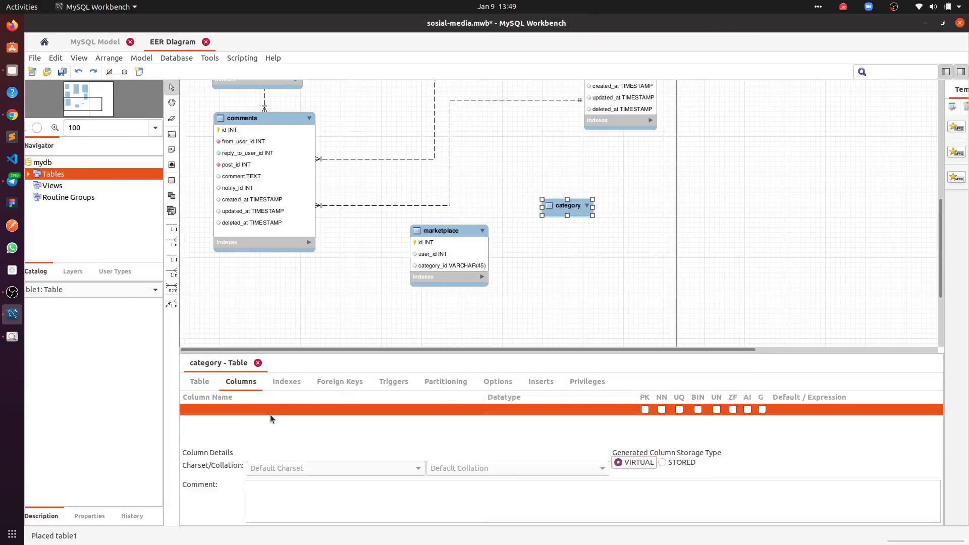
click(284, 406)
text(id)
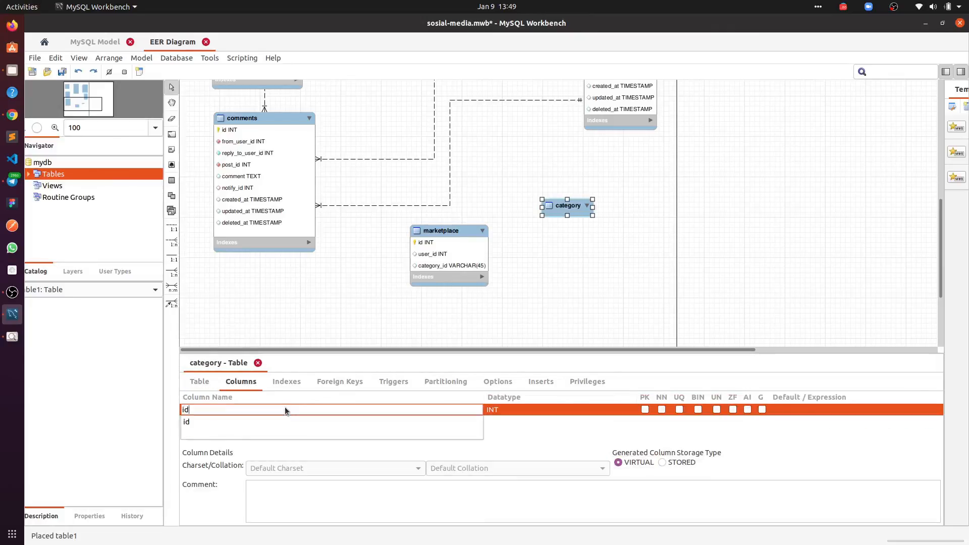
key(Return)
click(747, 409)
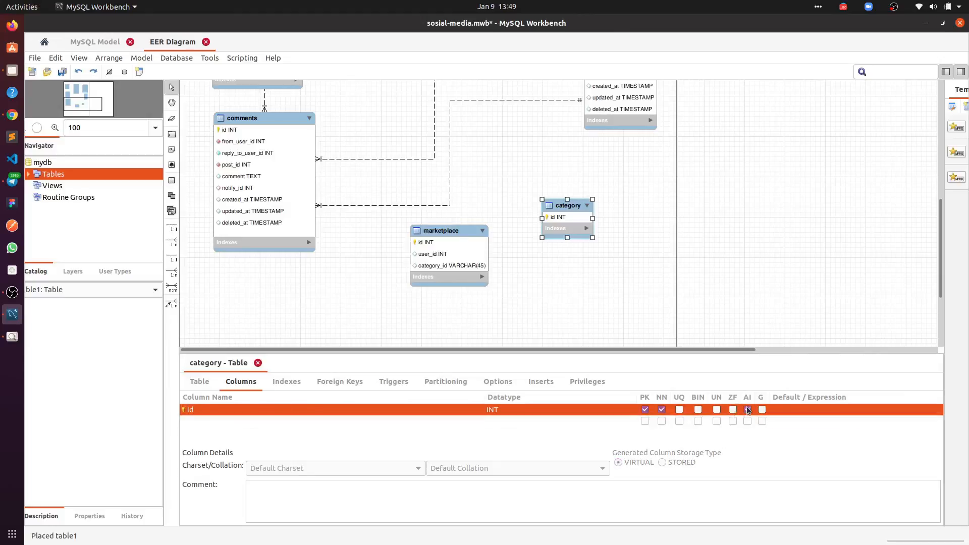
- Add a name column to the category table and set its datatype to INT
click(242, 416)
text(name)
key(Return)
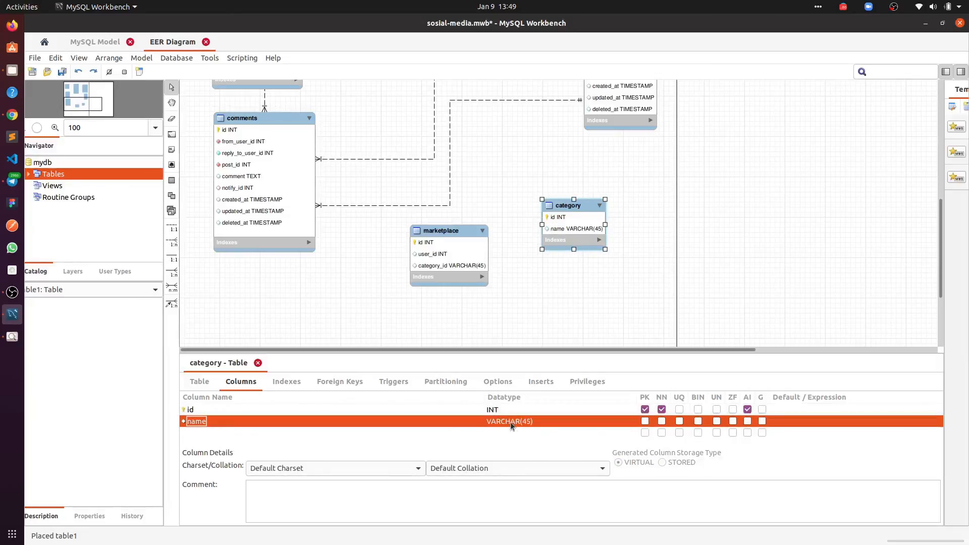
click(510, 422)
text(INT)
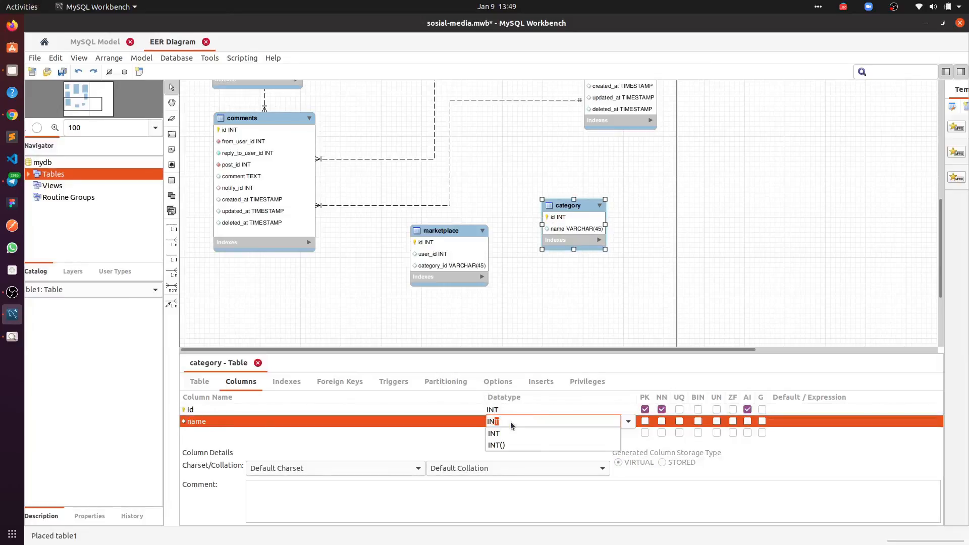
key(Return)
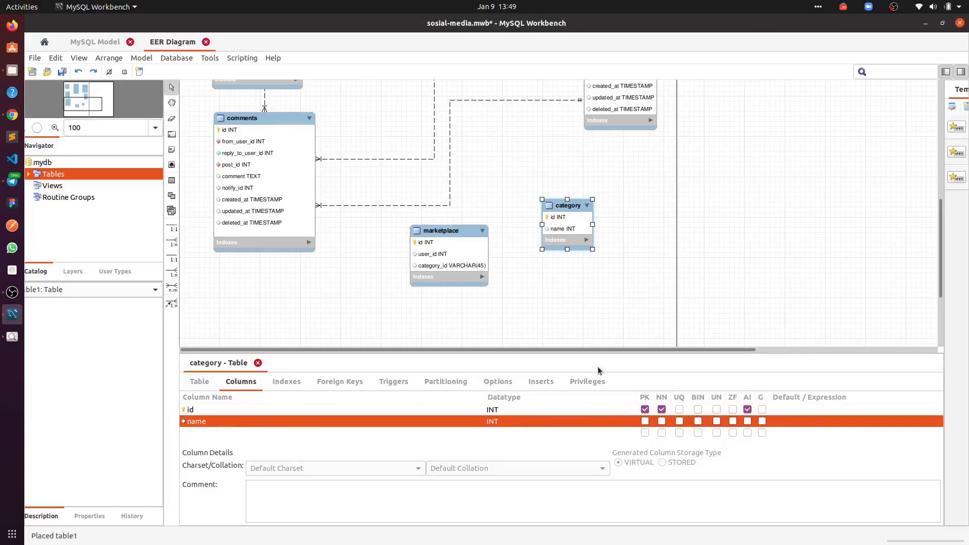
- Add created_at and updated_at columns to the category table below the name column
click(238, 433)
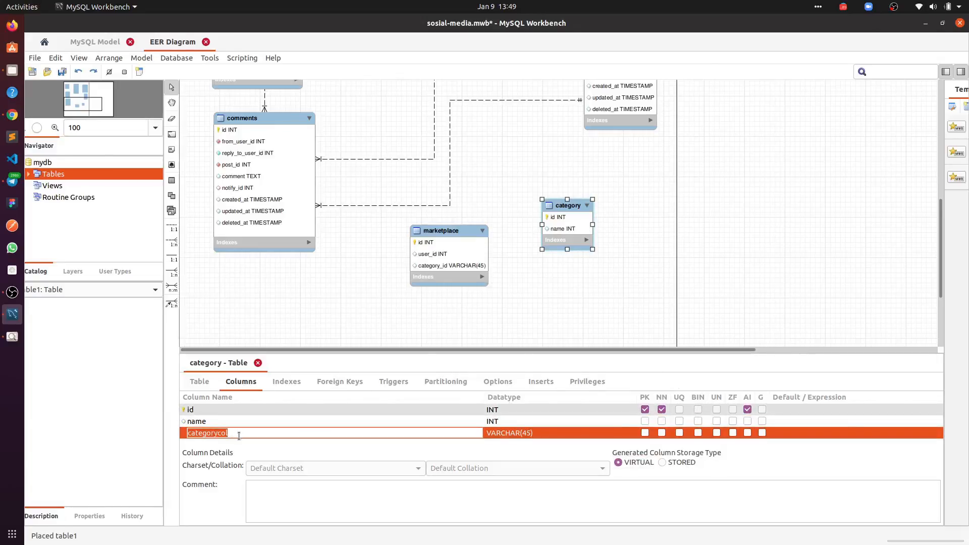
text(crat)
text(eated_at)
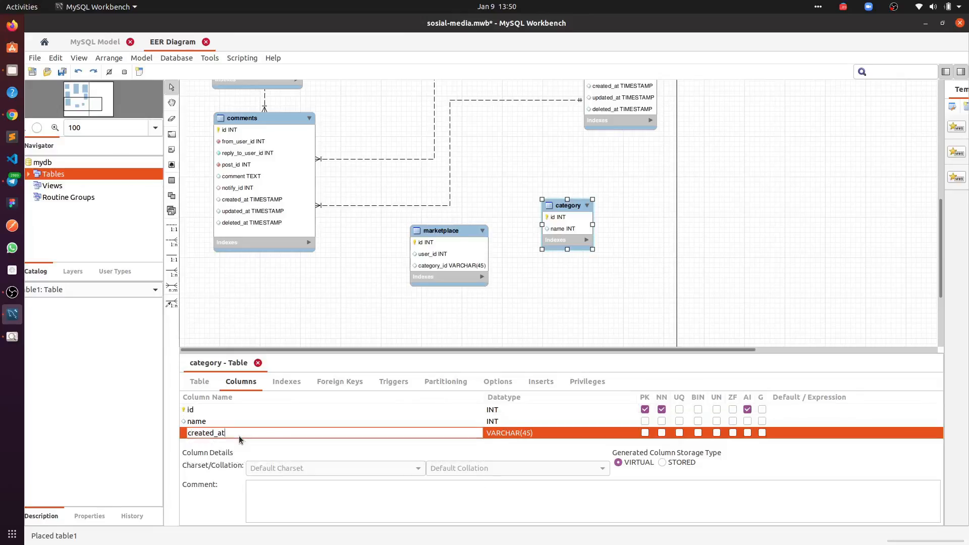
key(Return)
double_click(239, 437)
text(updated_at)
key(Return)
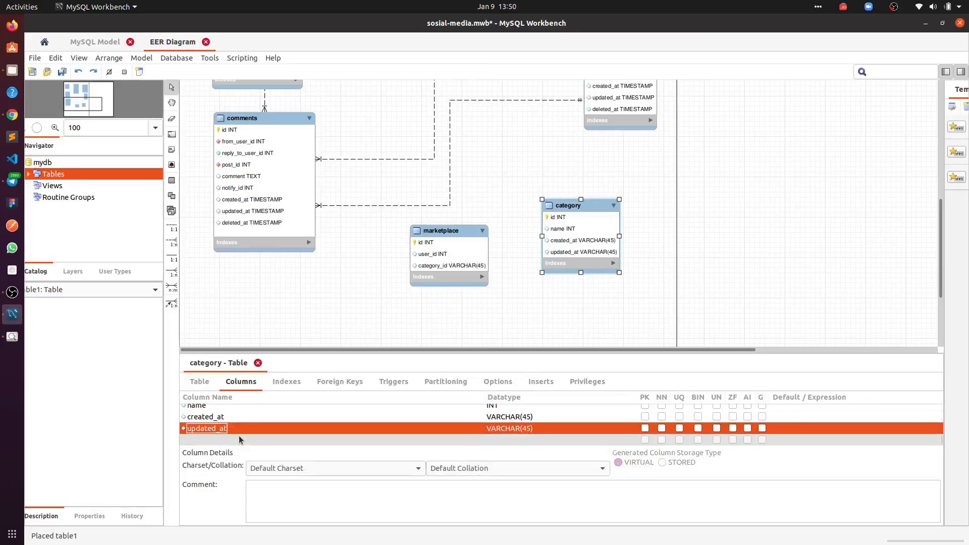
- Set the datatype of the category table's updated_at and created_at columns to TIMESTAMP
double_click(496, 428)
text(timestamp)
key(Return)
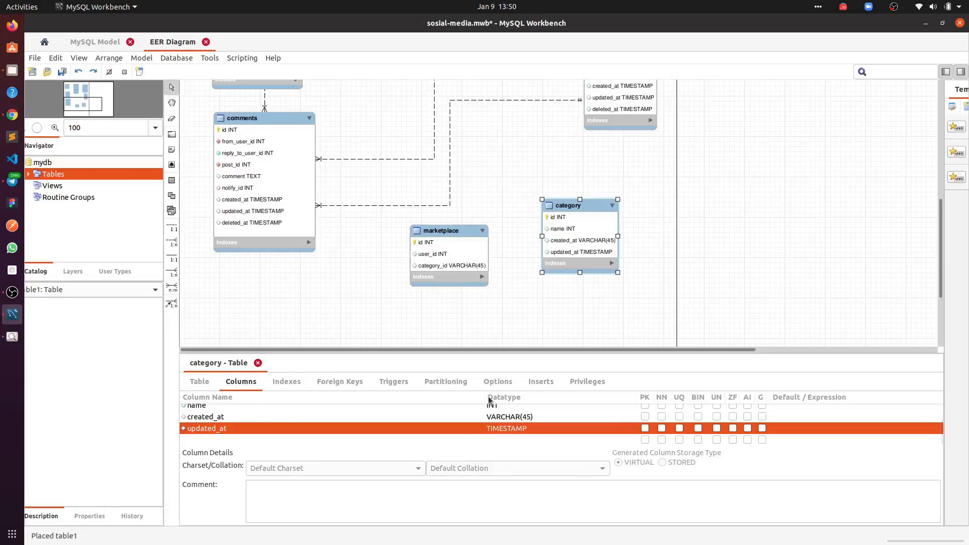
double_click(503, 416)
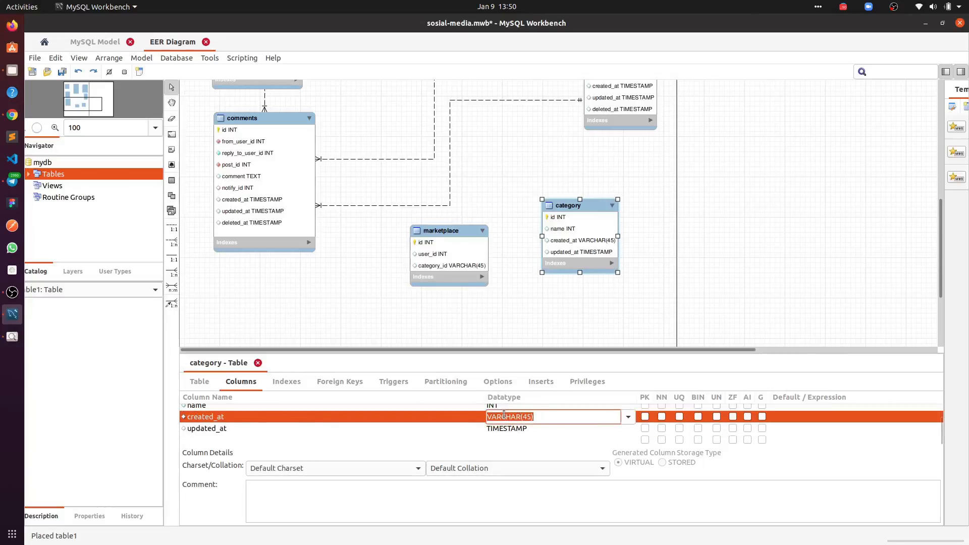
text(Time)
key(Down)
key(Down)
key(Return)
key(Return)
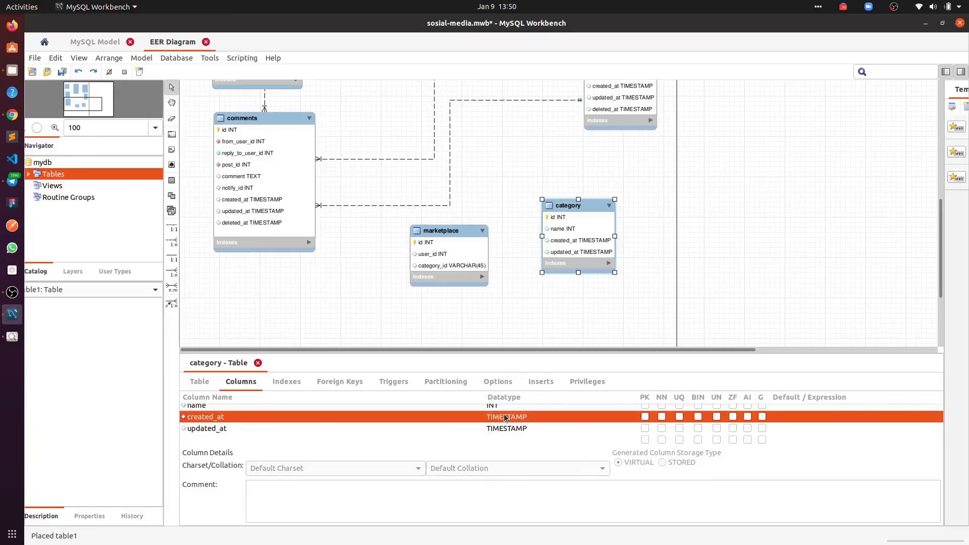
- Mark the category table's name column as not null
scroll(399, 427, up, 1)
scroll(399, 428, down, 1)
scroll(504, 424, up, 1)
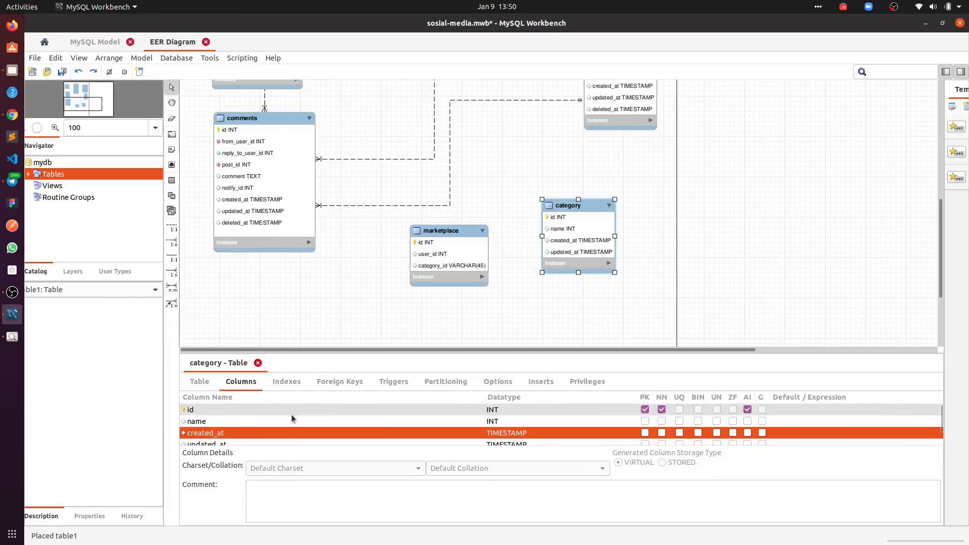
click(666, 422)
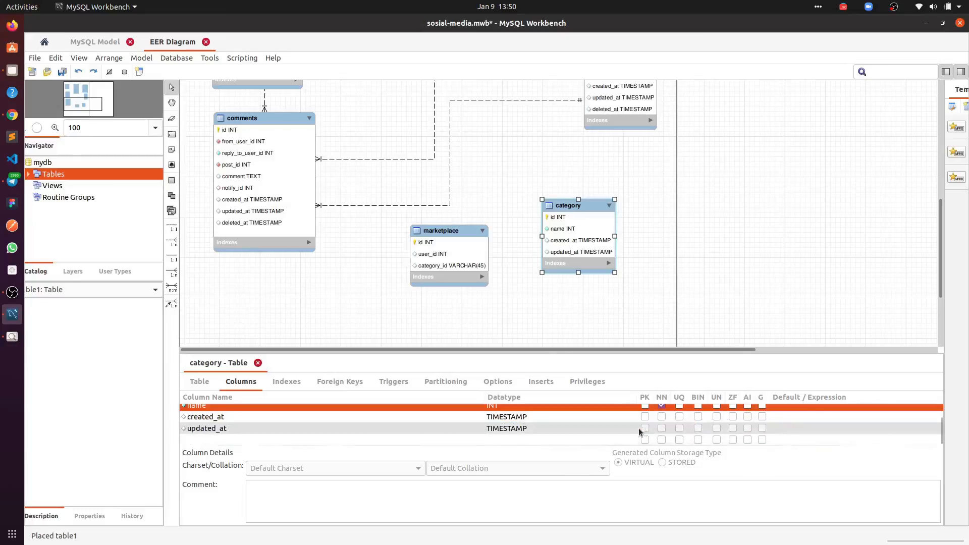
- Enlarge the category table's box in the diagram and move it up closer to the notification table
drag(615, 273, 646, 288)
drag(617, 204, 615, 173)
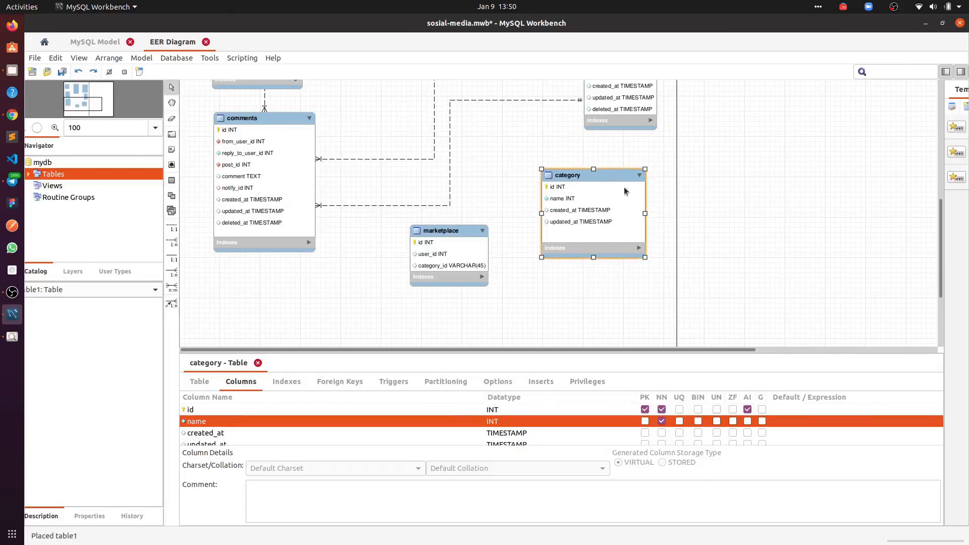
drag(647, 259, 632, 258)
- Shift the marketplace table slightly toward comments and enlarge its box to make room for more columns
click(434, 233)
drag(439, 231, 435, 230)
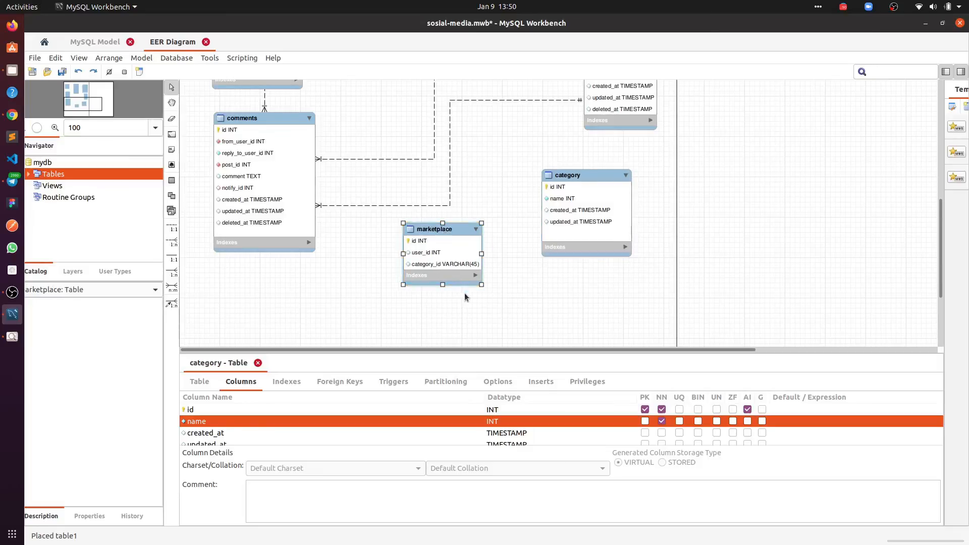
drag(481, 286, 509, 304)
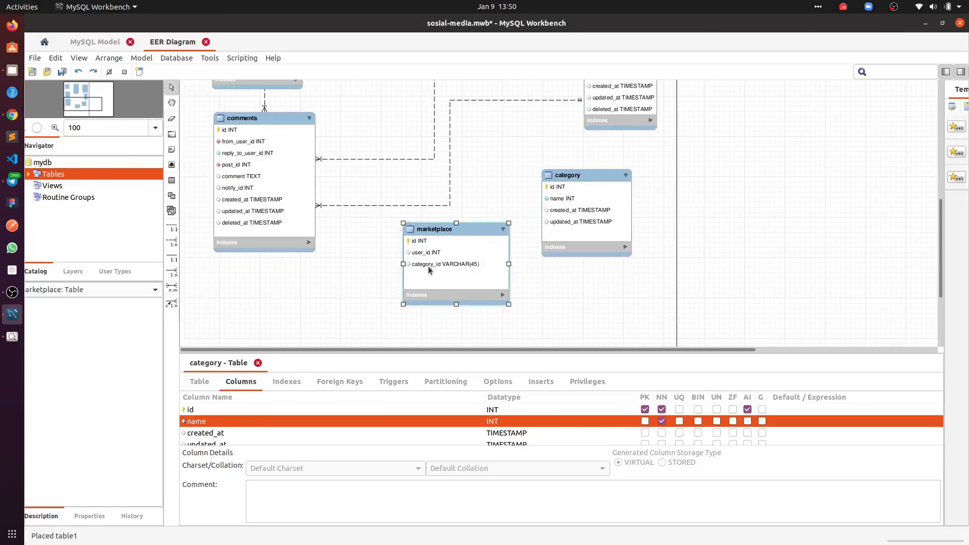
- Open the marketplace table for editing and add a title column below category_id
double_click(471, 235)
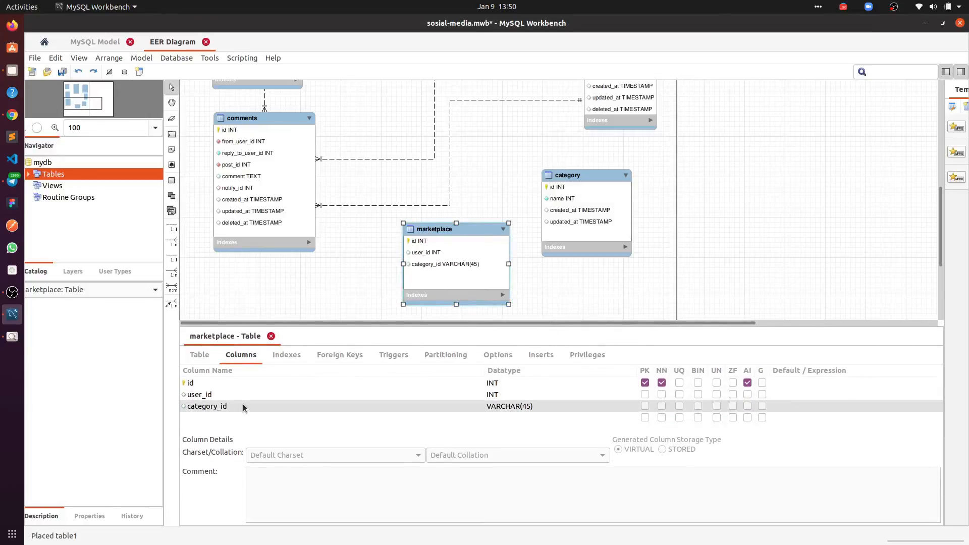
click(212, 406)
click(210, 418)
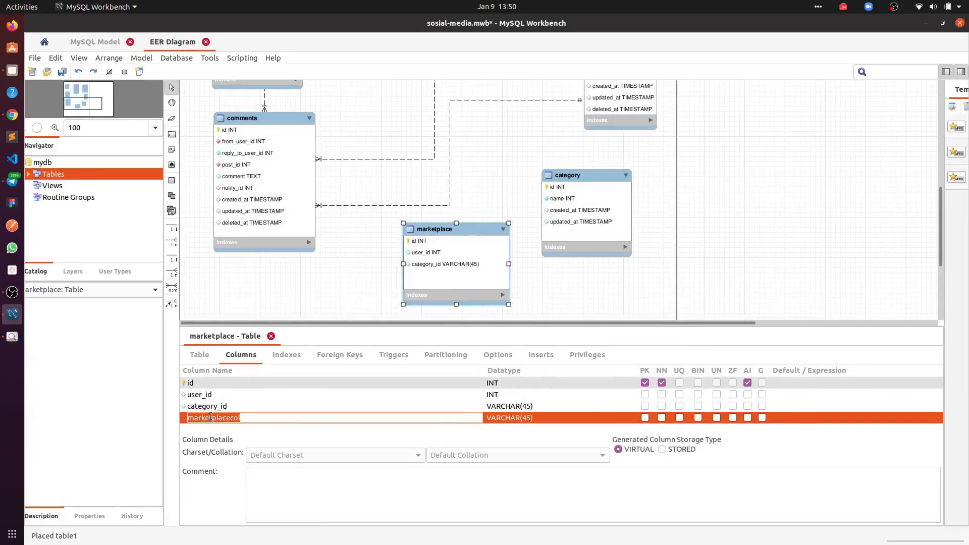
text(title)
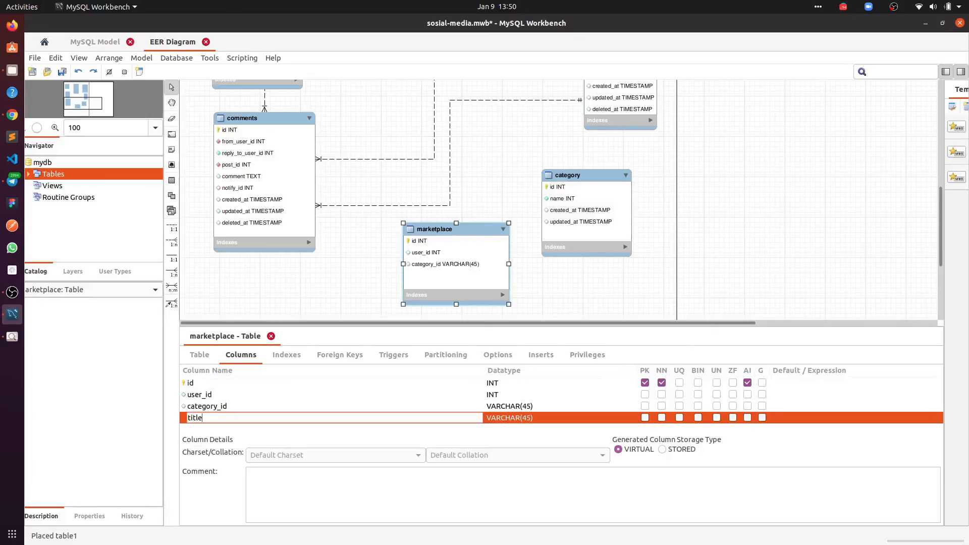
key(Return)
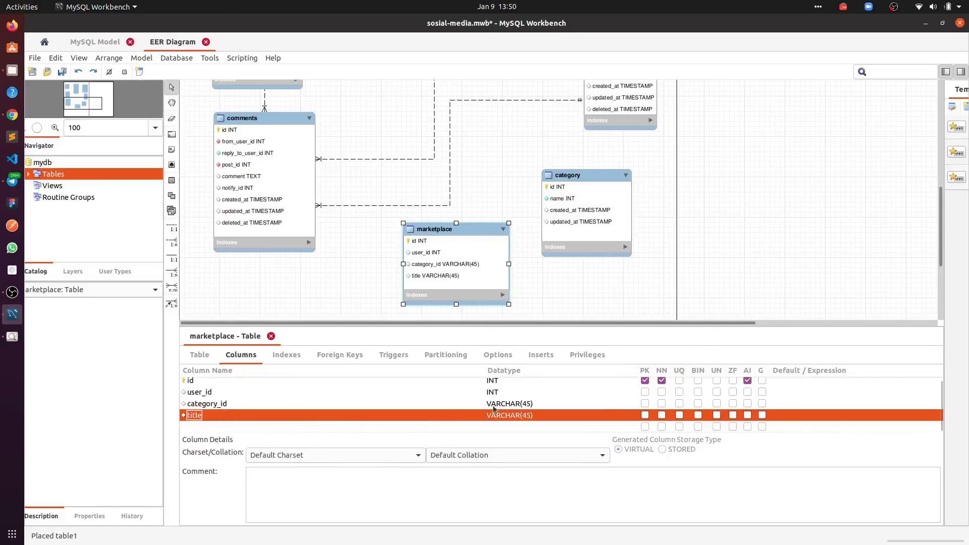
- Set the datatype of the marketplace table's title column to VARCHAR(255)
click(515, 415)
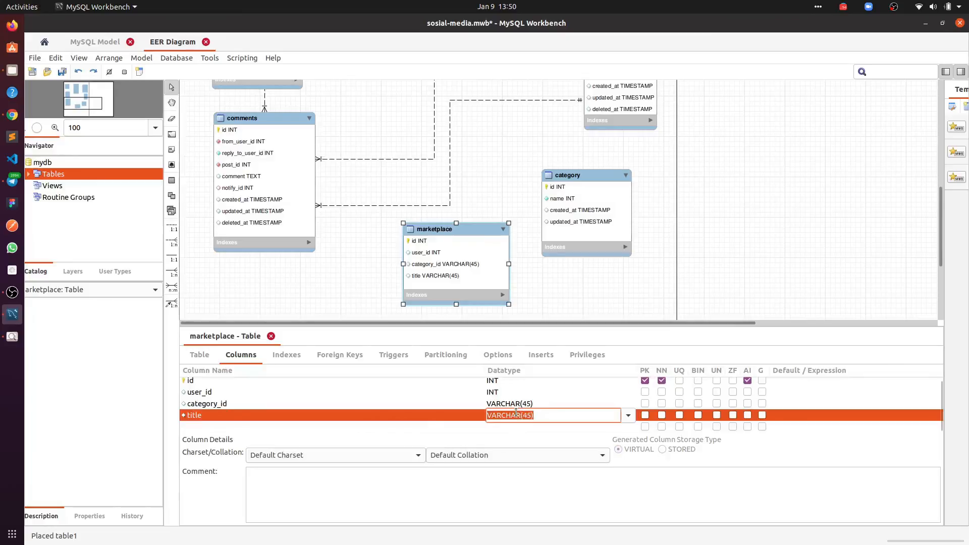
key(Right)
key(Left)
key(Left)
key(BackSpace)
text(3)
key(BackSpace)
text(25)
key(Return)
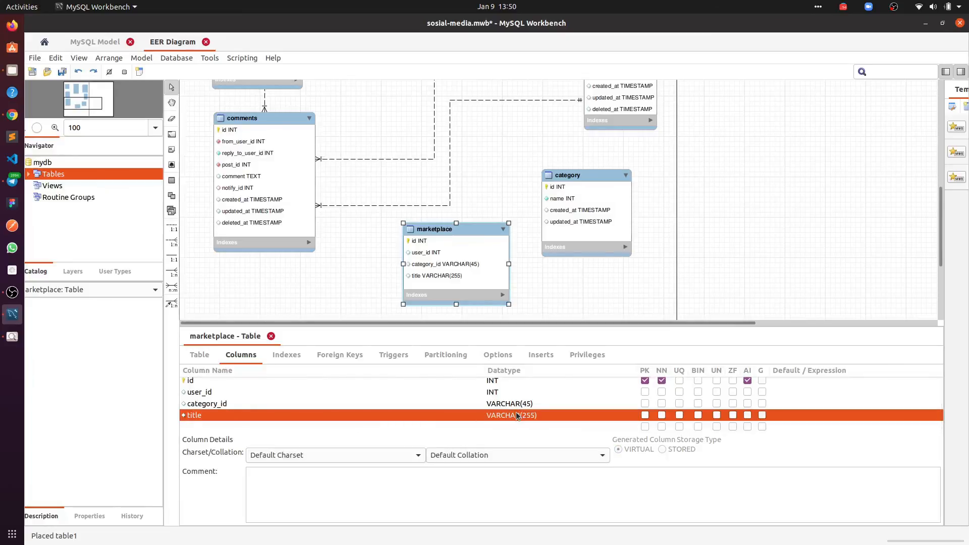
- Set the marketplace table's category_id datatype to INT and make user_id and category_id not null
double_click(521, 403)
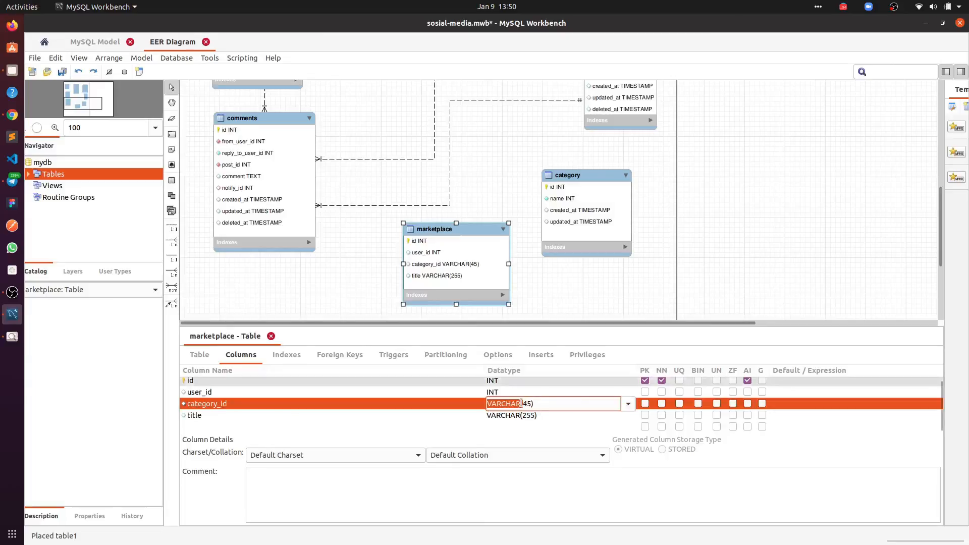
key(ctrl+a)
text(INT)
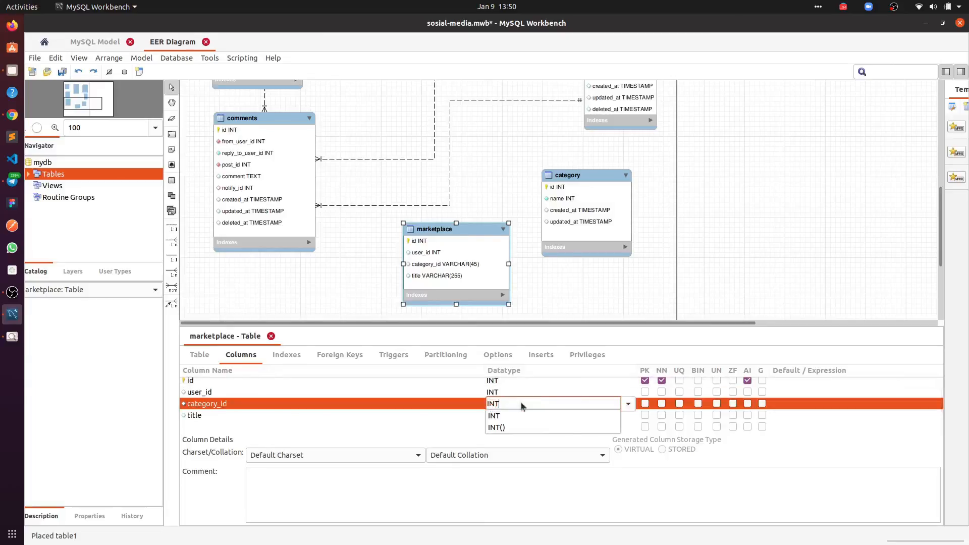
key(Return)
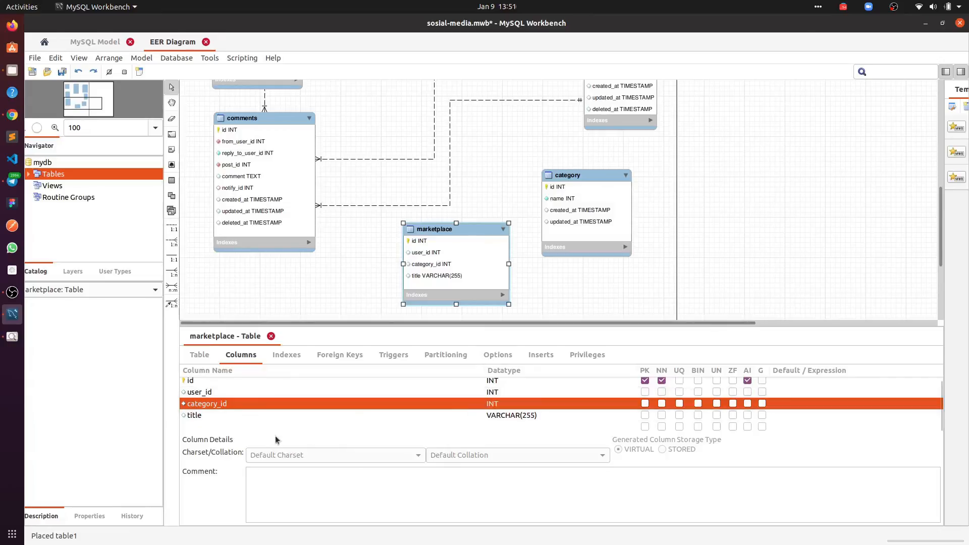
click(662, 391)
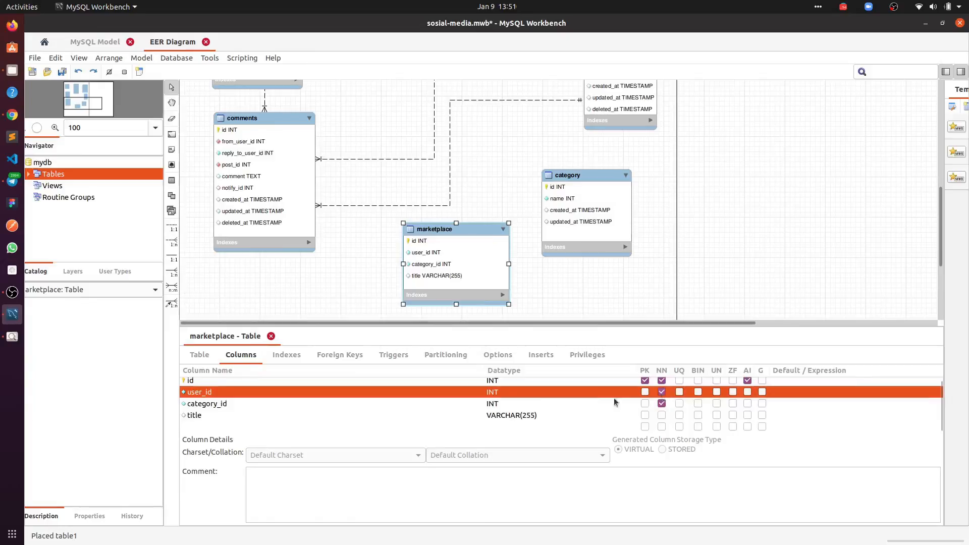
- Add a price column below title in the marketplace table
click(230, 427)
click(230, 427)
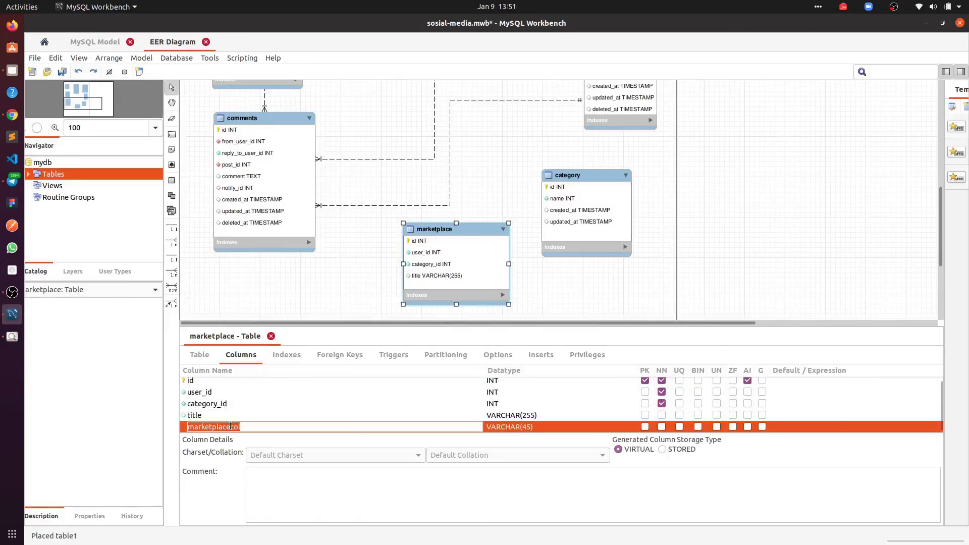
text(pr)
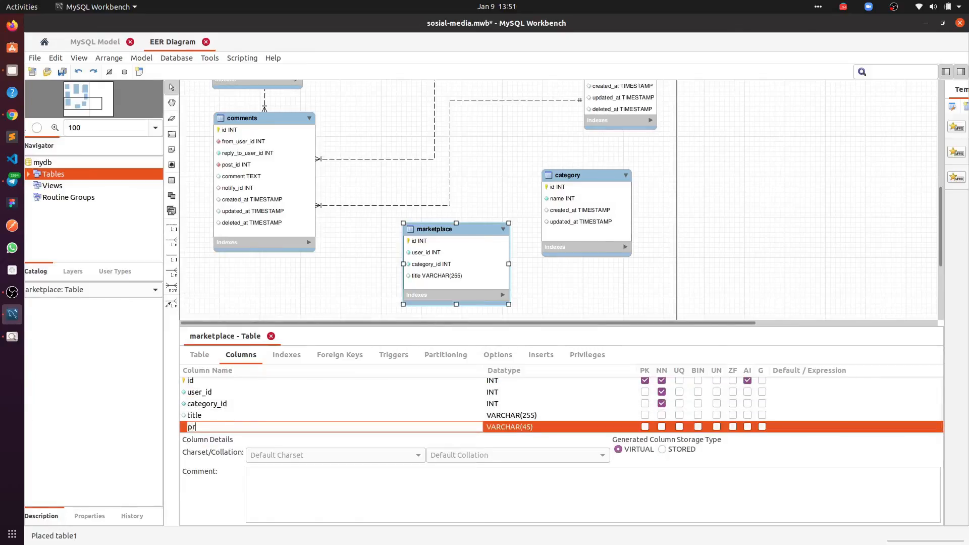
text(ice)
key(Return)
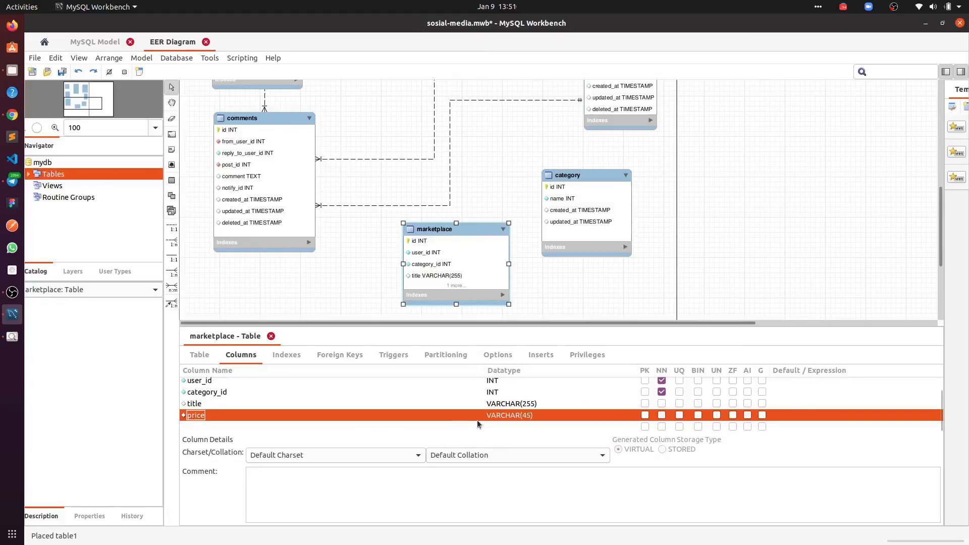
- Set the datatype of the marketplace table's price column to VARCHAR(255)
click(514, 418)
double_click(528, 415)
text(255)
key(Return)
- Add rating and desc columns below price in the marketplace table
click(222, 427)
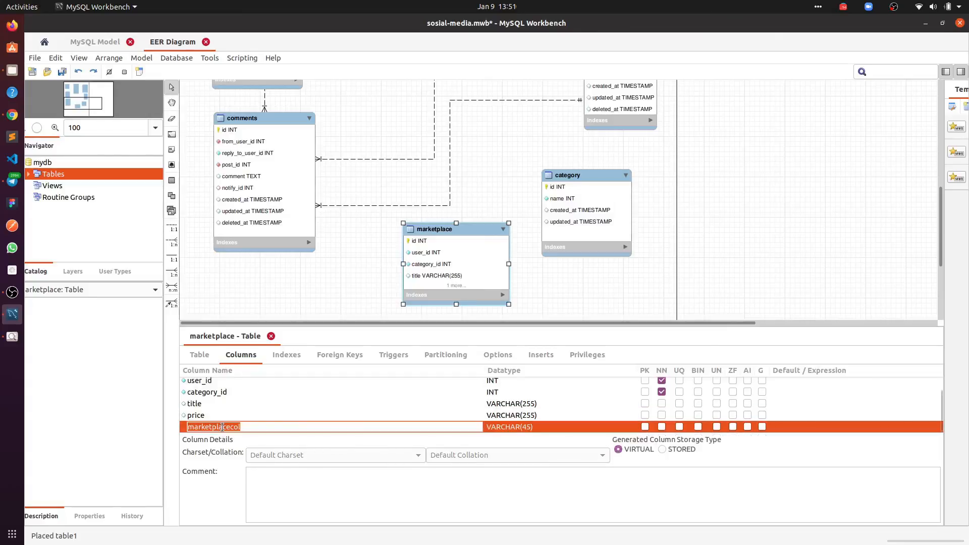
text(ra)
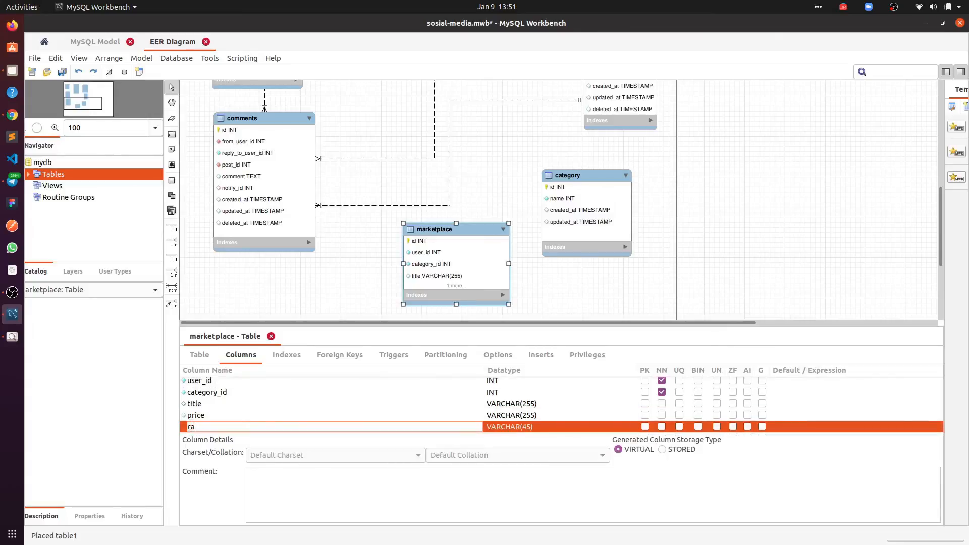
text(ting)
key(Return)
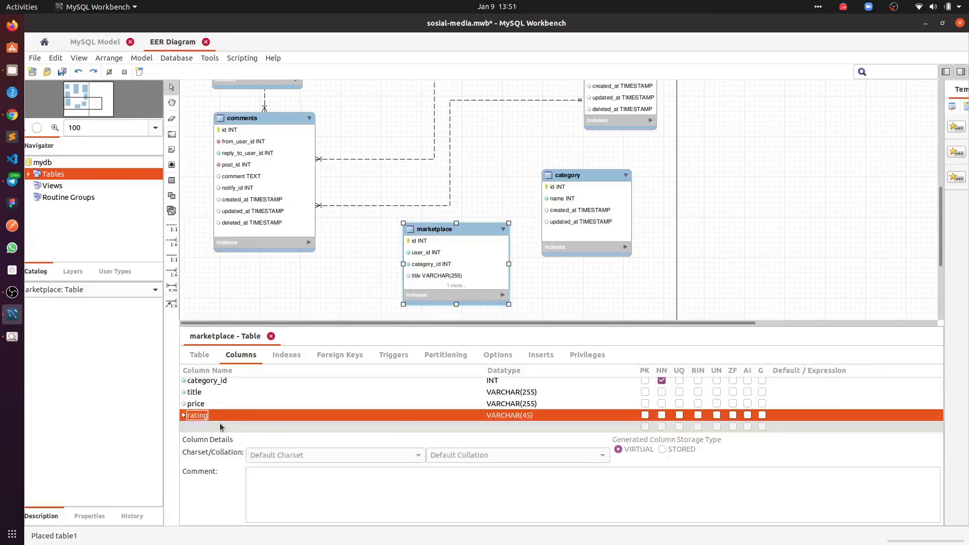
click(215, 424)
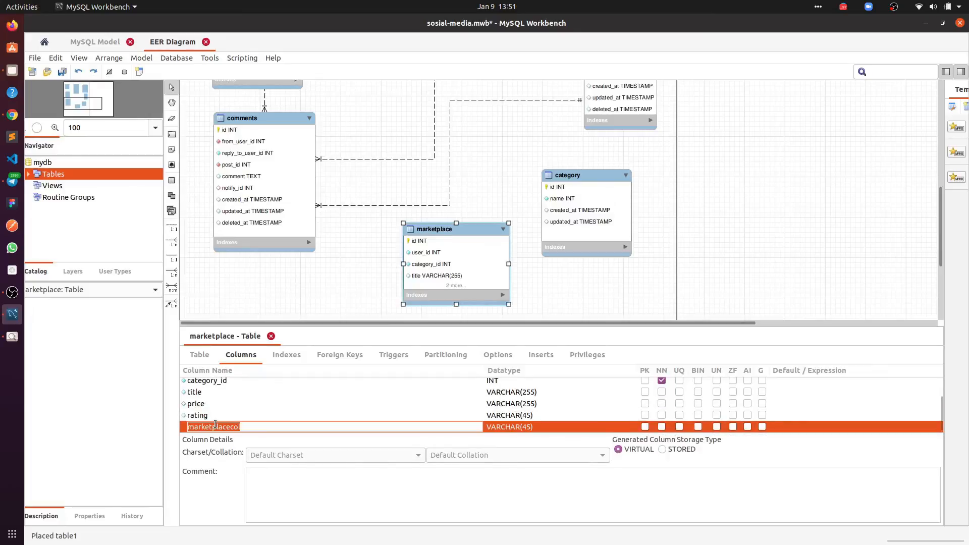
text(desc)
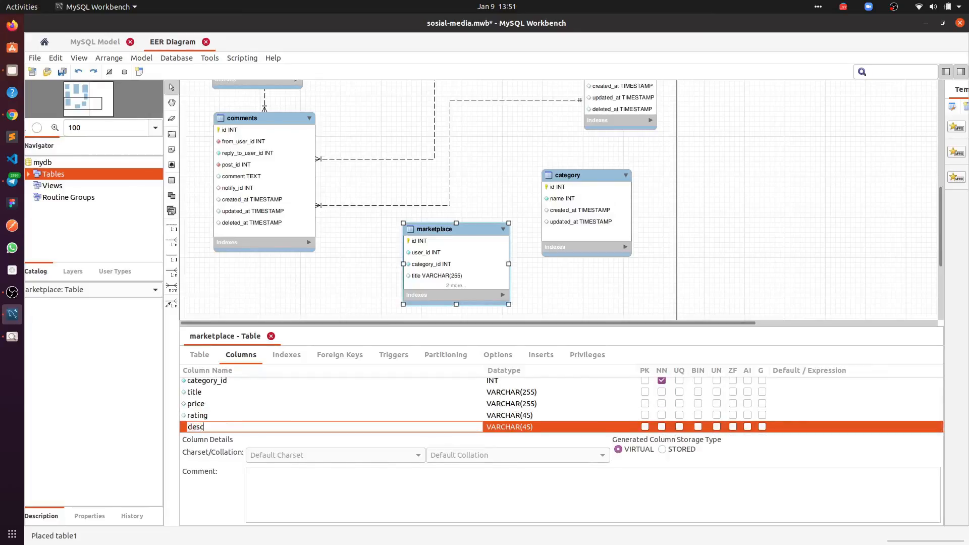
key(Return)
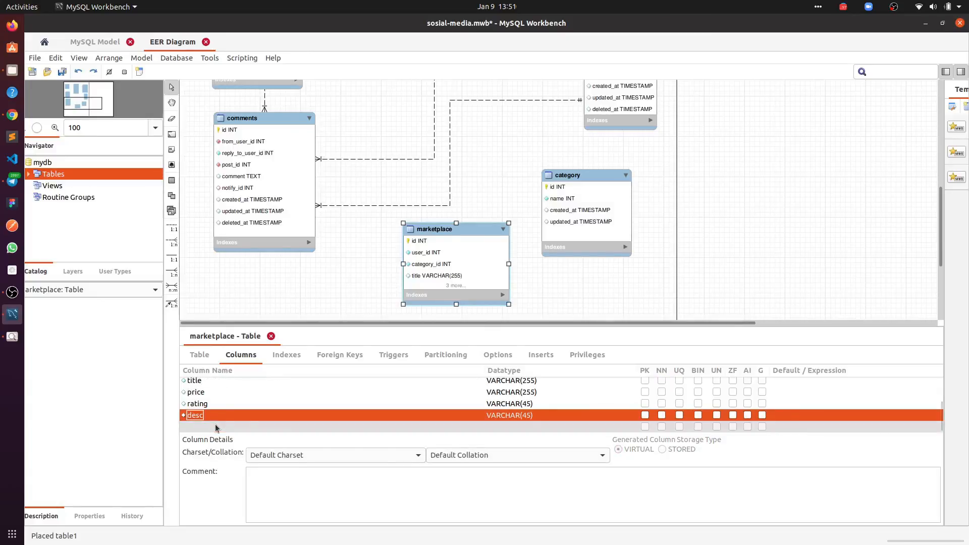
- Set the datatypes of the marketplace table's rating and price columns to INT
double_click(530, 403)
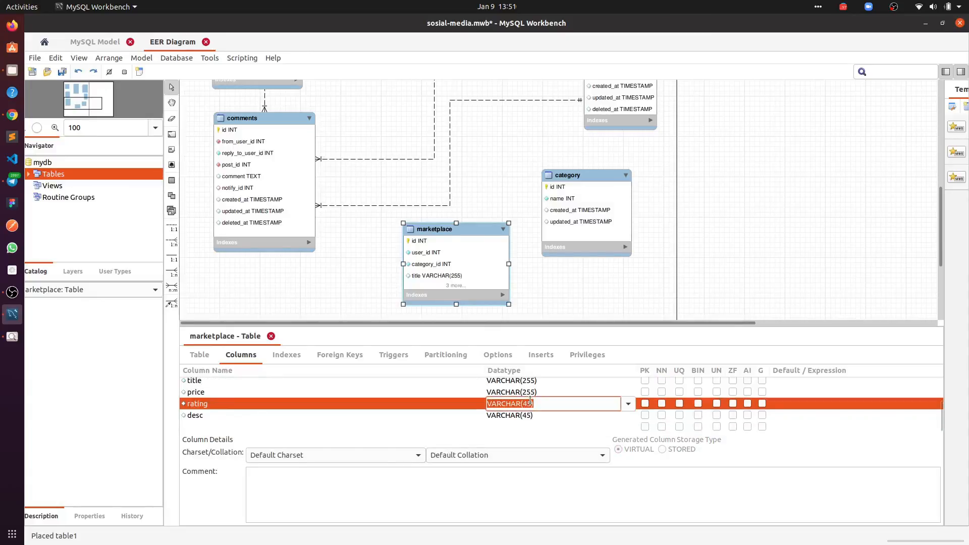
text(INT)
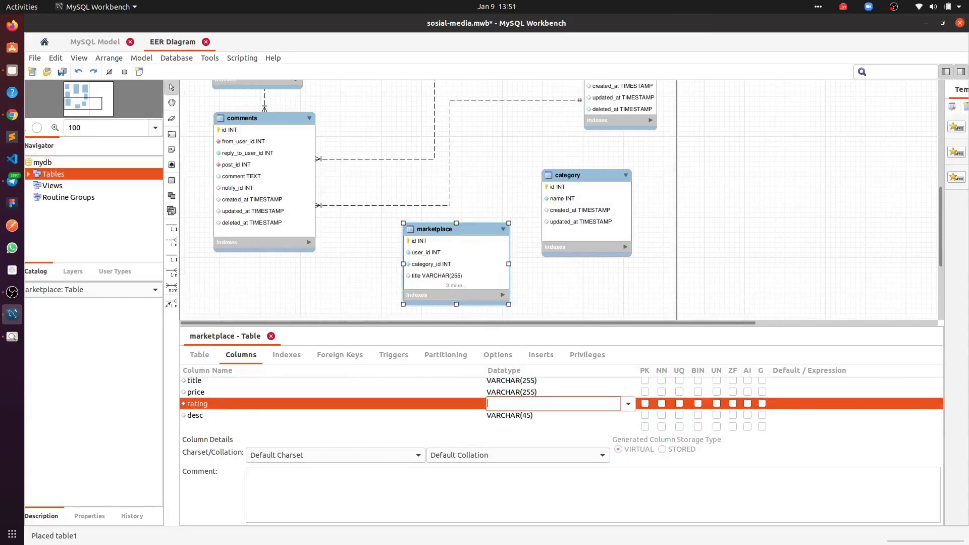
key(Return)
double_click(530, 392)
text(IT)
key(BackSpace)
text(NT)
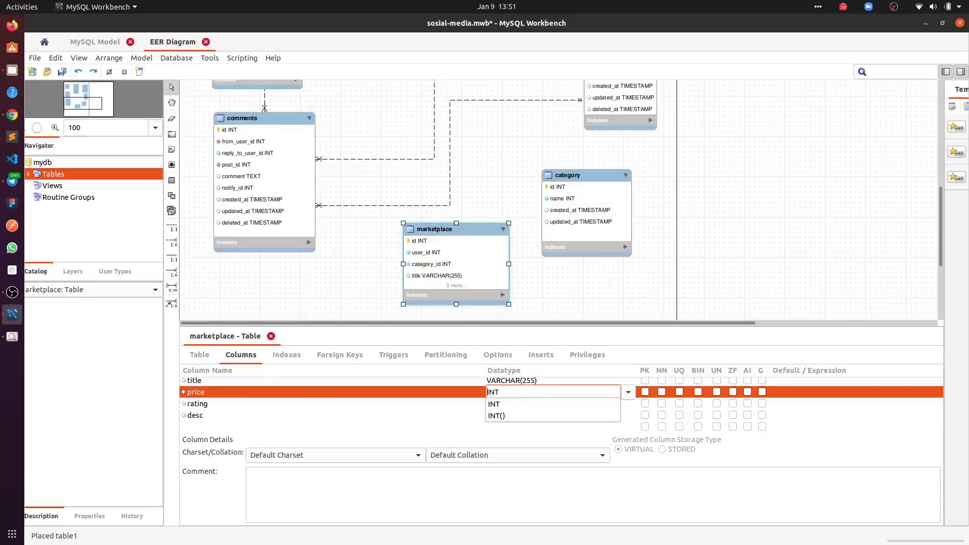
key(Return)
- Set the datatype of the marketplace table's desc column to TEXT
click(525, 417)
click(524, 416)
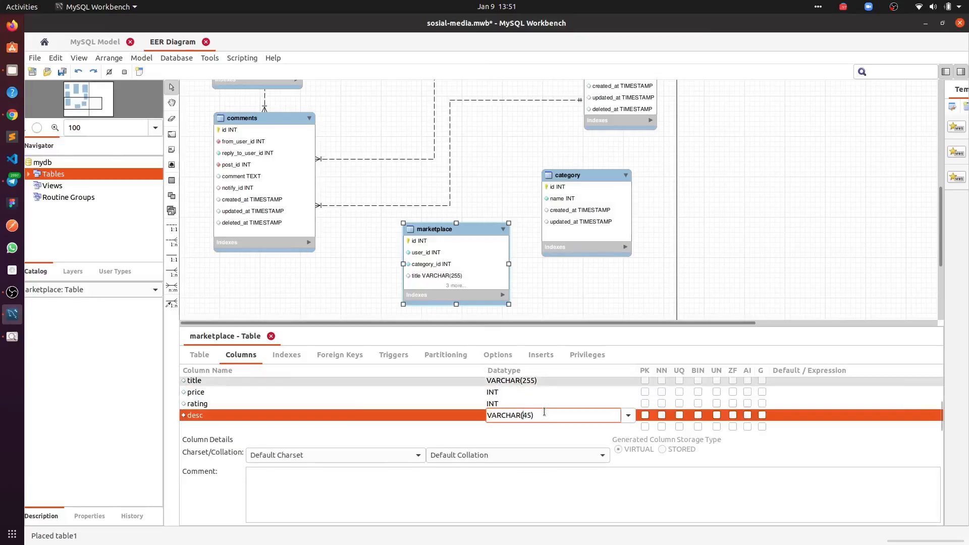
key(ctrl+a)
text(TEXT)
key(BackSpace)
key(Return)
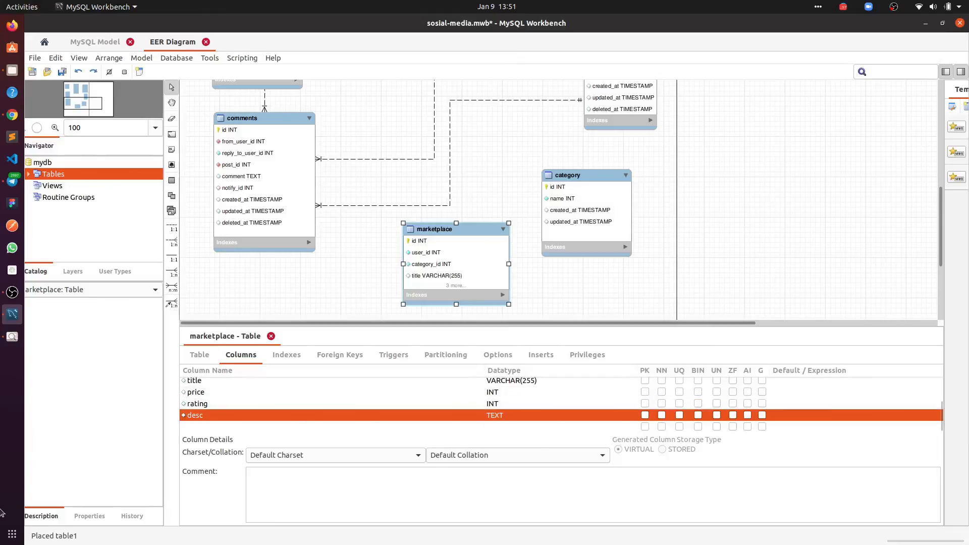
- Add an image_url column below desc in the marketplace table with the datatype VARCHAR(255)
scroll(711, 309, down, 1)
click(296, 427)
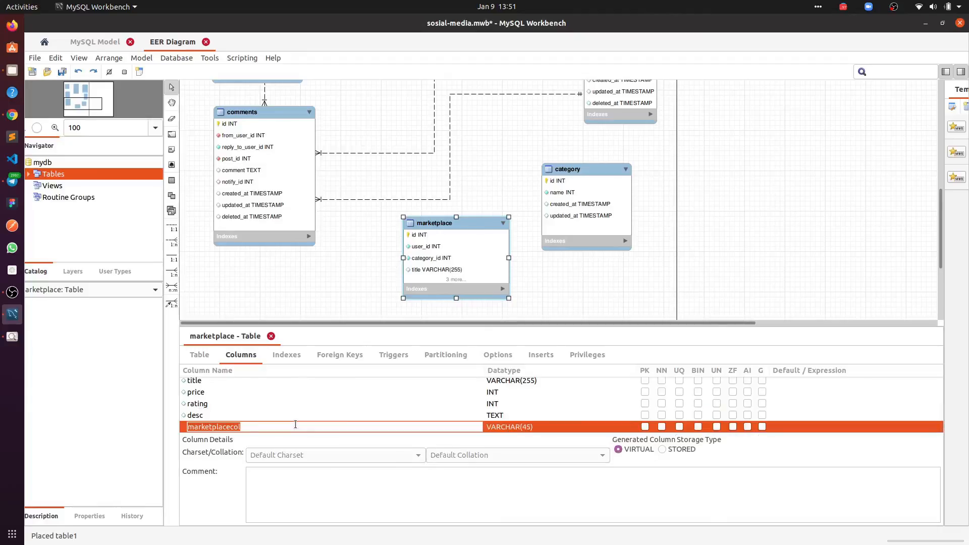
text(image_url)
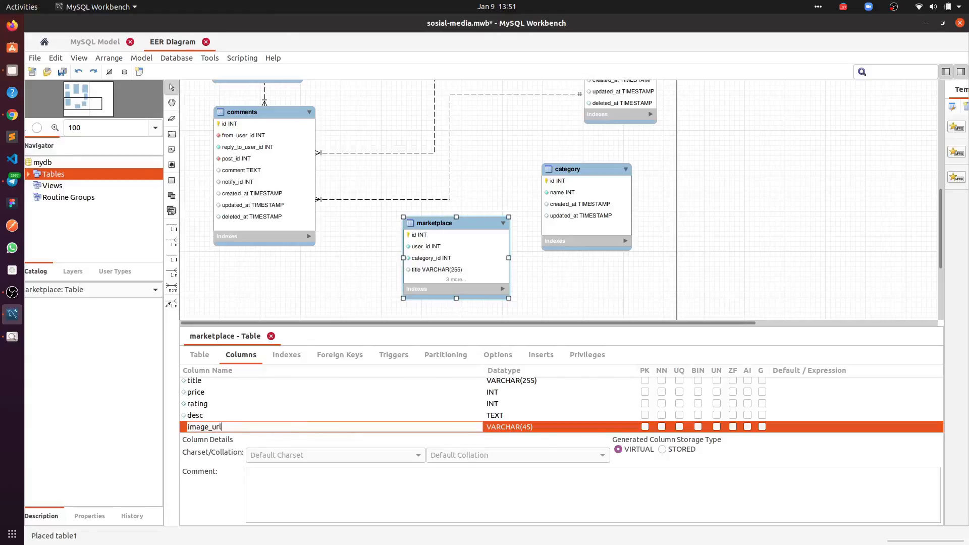
key(Return)
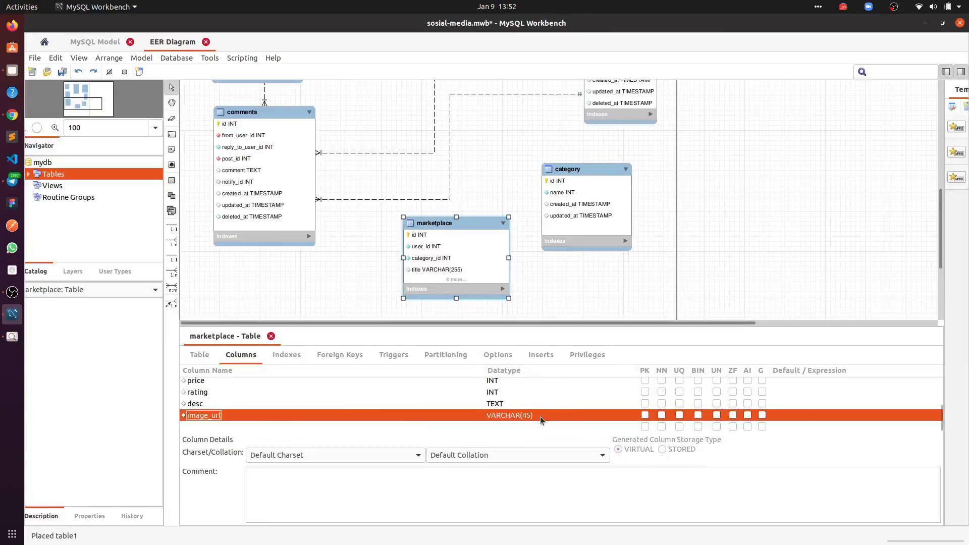
click(522, 415)
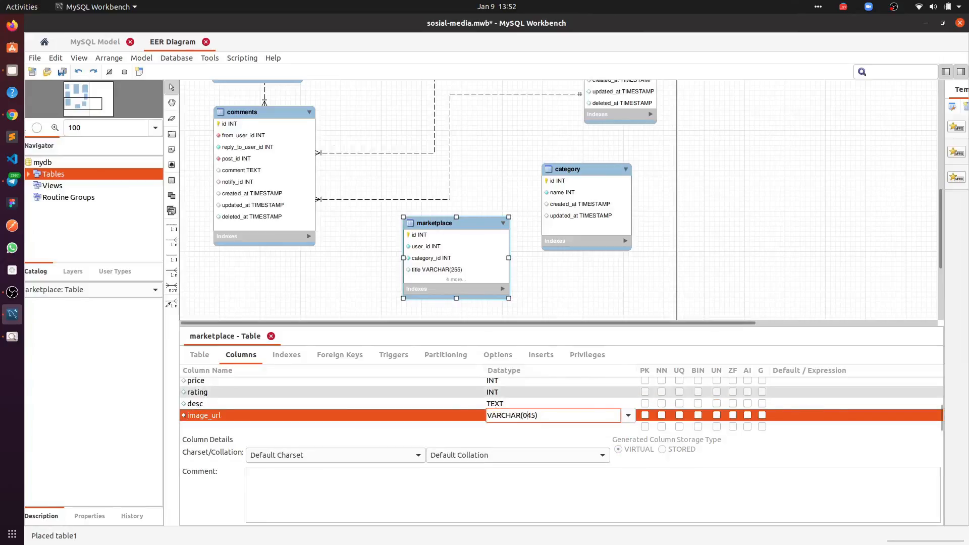
text(25)
key(Return)
- Add a created_at column below image_url in the marketplace table with the datatype TIMESTAMP
double_click(269, 426)
text(crea)
key(Return)
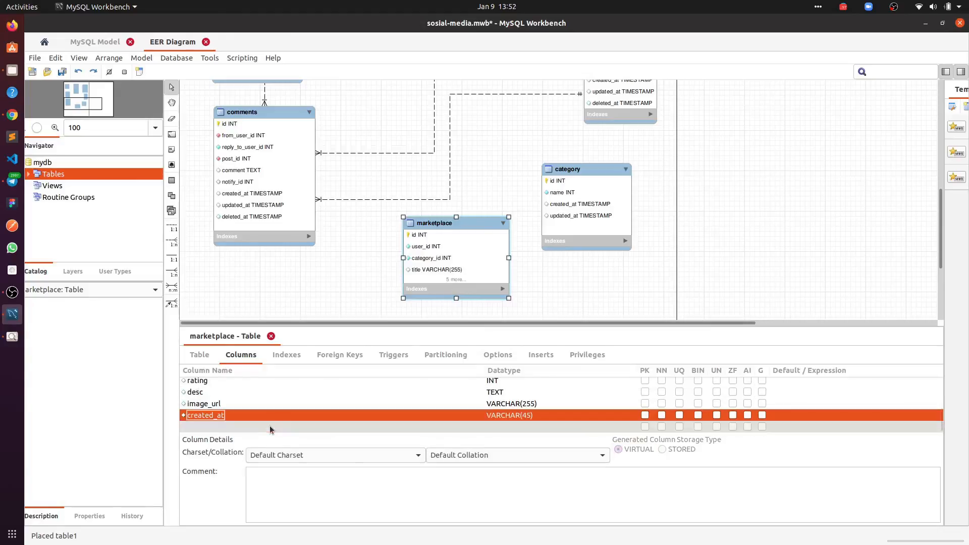
click(503, 415)
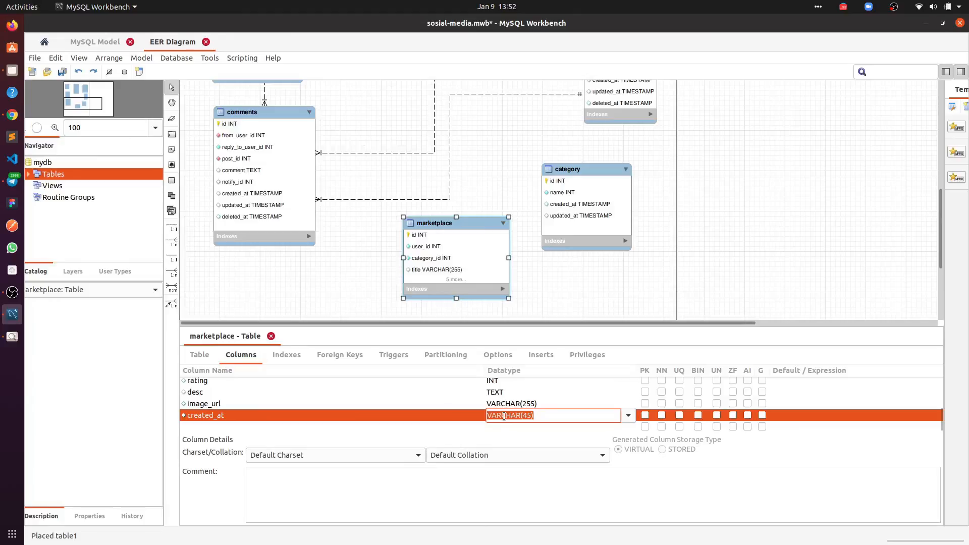
text(TIME)
key(Down)
key(Down)
key(Return)
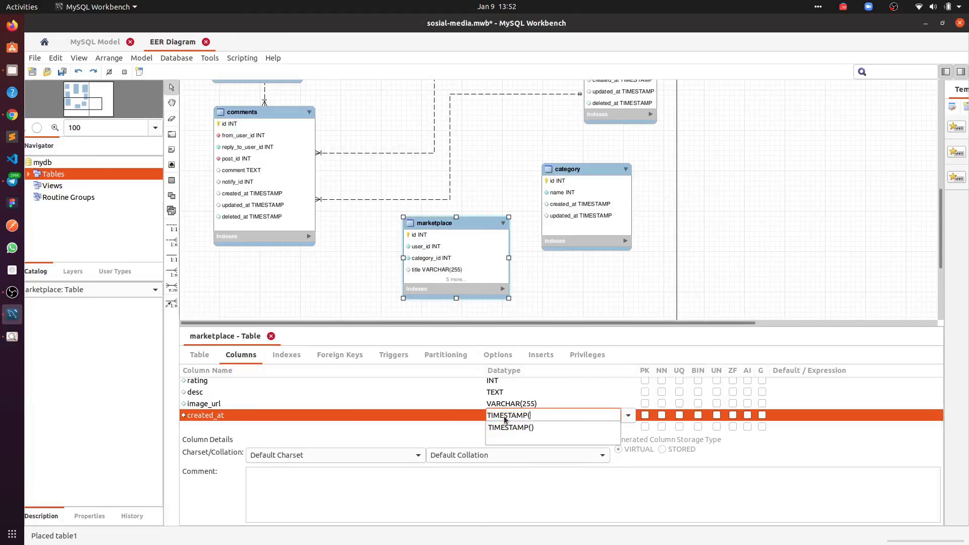
key(Return)
- Add an updated_at column below created_at in the marketplace table with the datatype TIMESTAMP
click(242, 426)
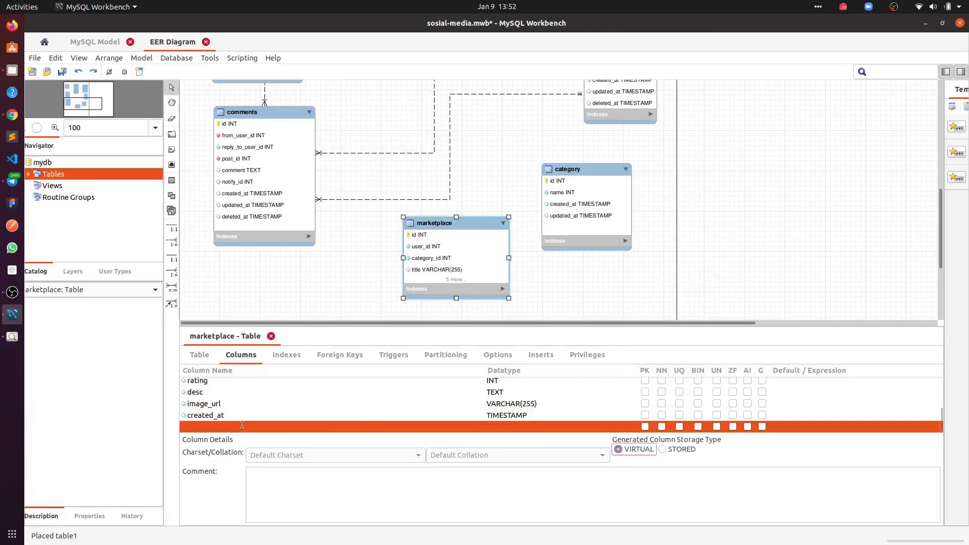
text(updated_at)
key(Return)
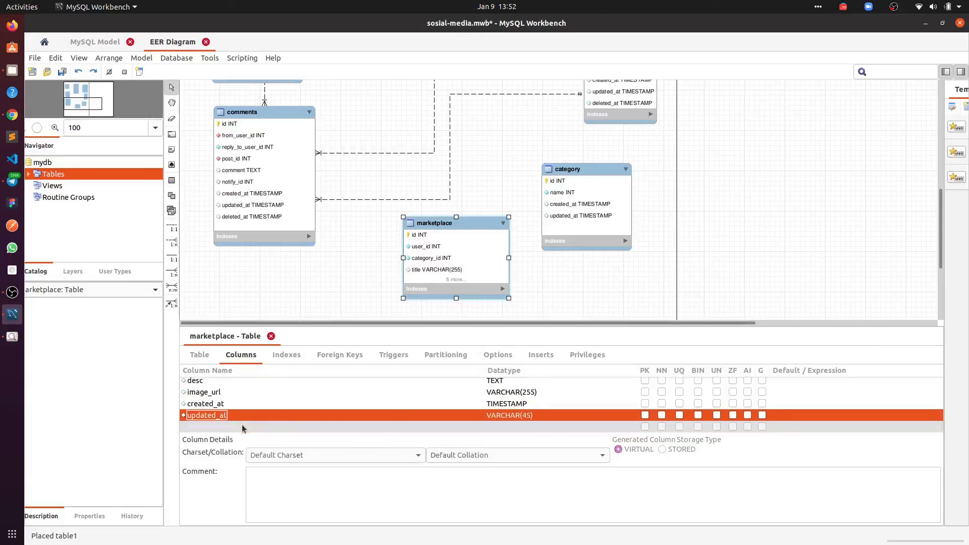
click(527, 419)
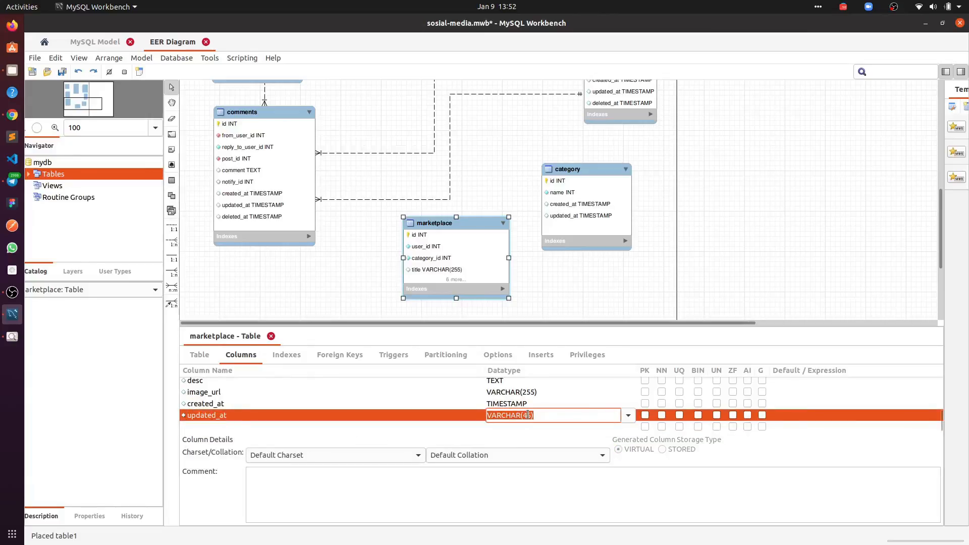
text(TIME)
key(Down)
key(Down)
key(Return)
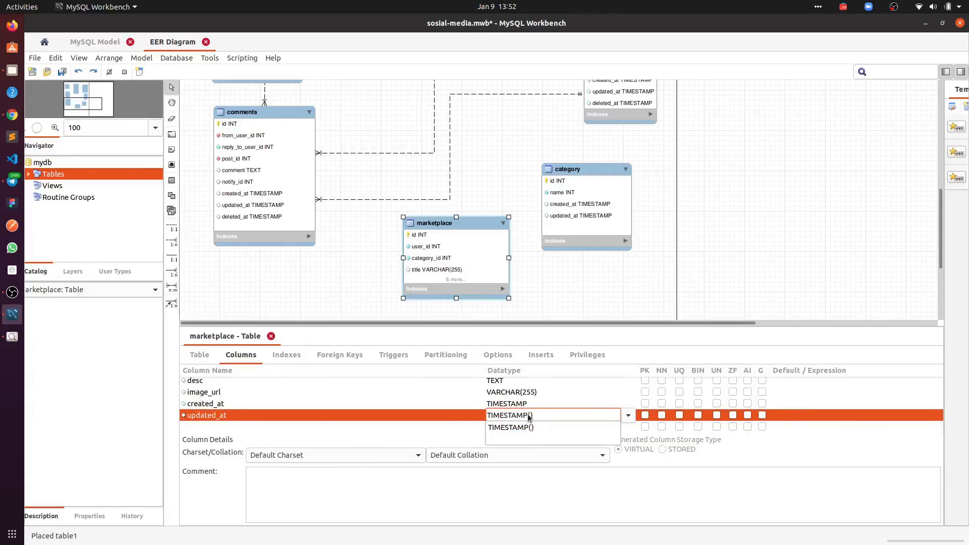
key(Return)
- Add a deleted_at column below updated_at in the marketplace table with the datatype TIMESTAMP
click(236, 427)
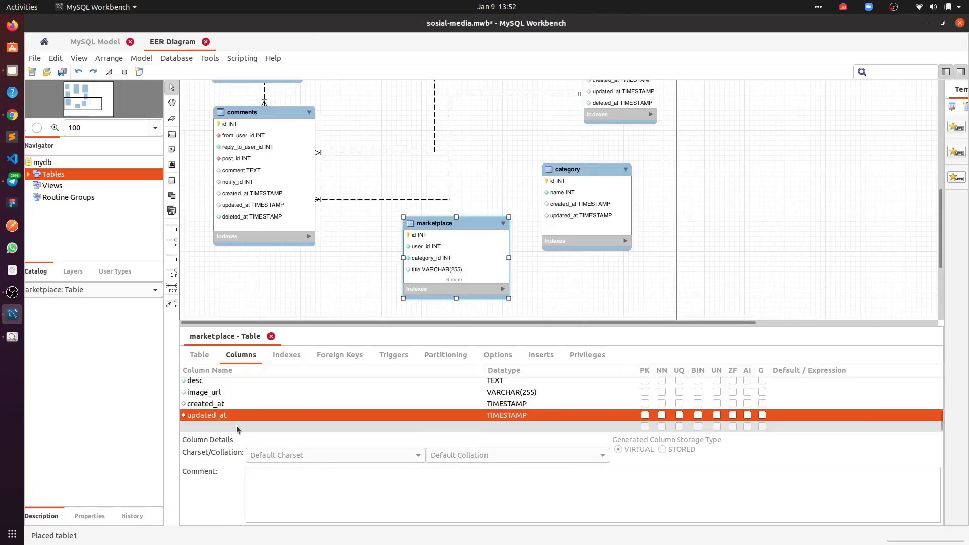
click(236, 427)
text(Dete)
key(BackSpace)
key(BackSpace)
text(d)
key(Return)
click(517, 413)
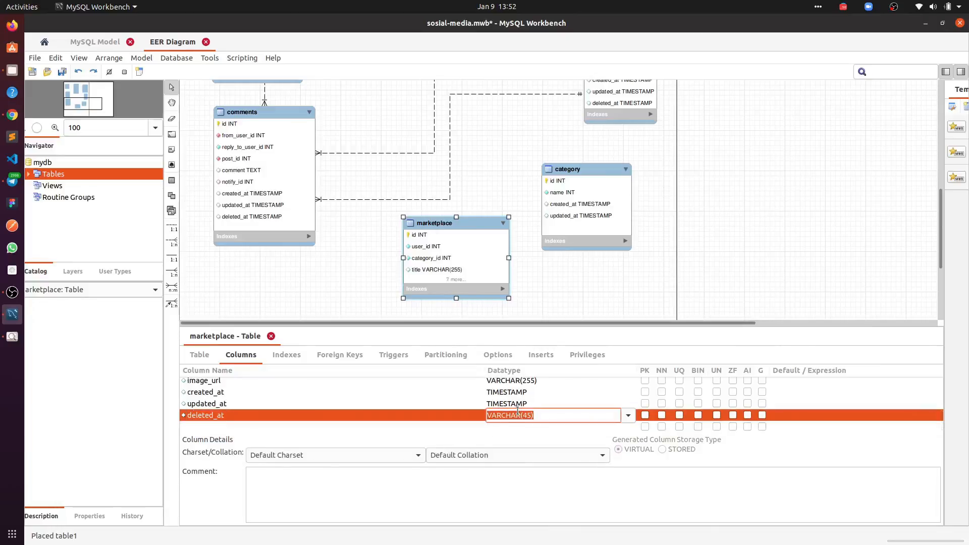
text(TIMESTAMP()
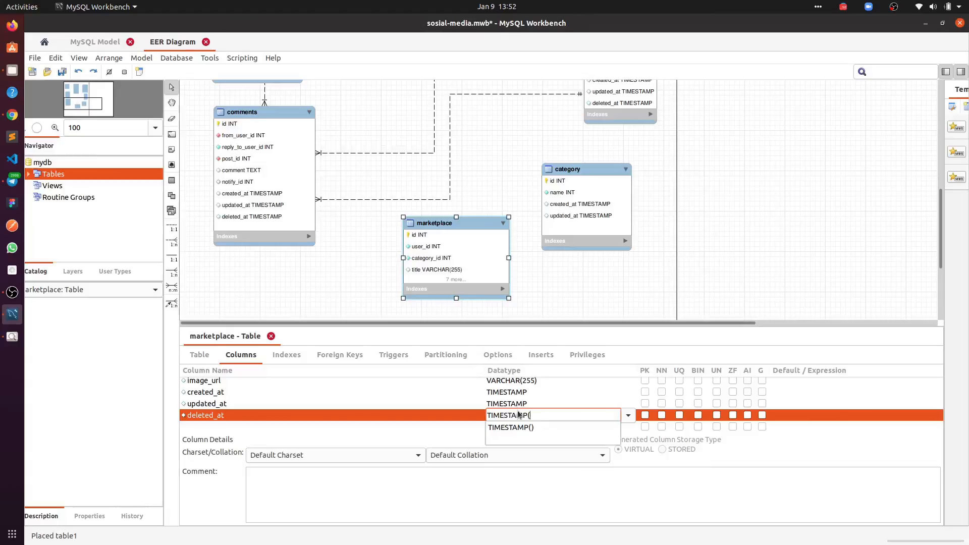
key(BackSpace)
key(Return)
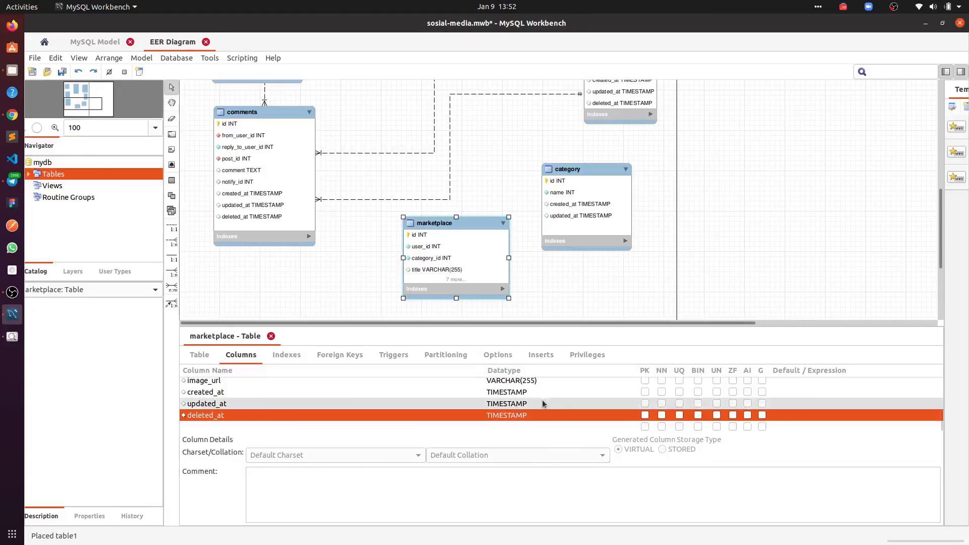
- Make the title, price and rating columns of the marketplace table not null
scroll(543, 409, up, 2)
scroll(549, 410, up, 5)
scroll(558, 410, down, 1)
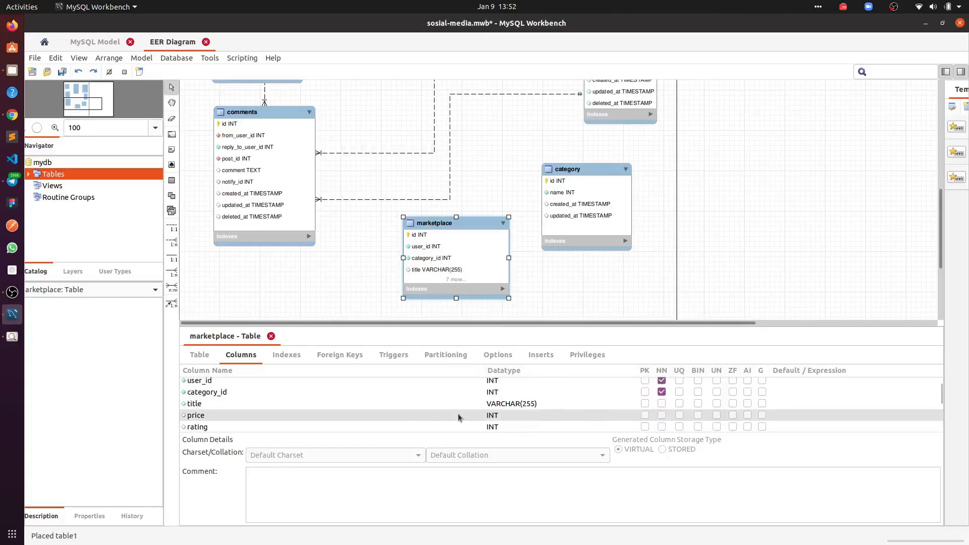
click(661, 404)
click(661, 415)
scroll(663, 411, down, 2)
click(662, 403)
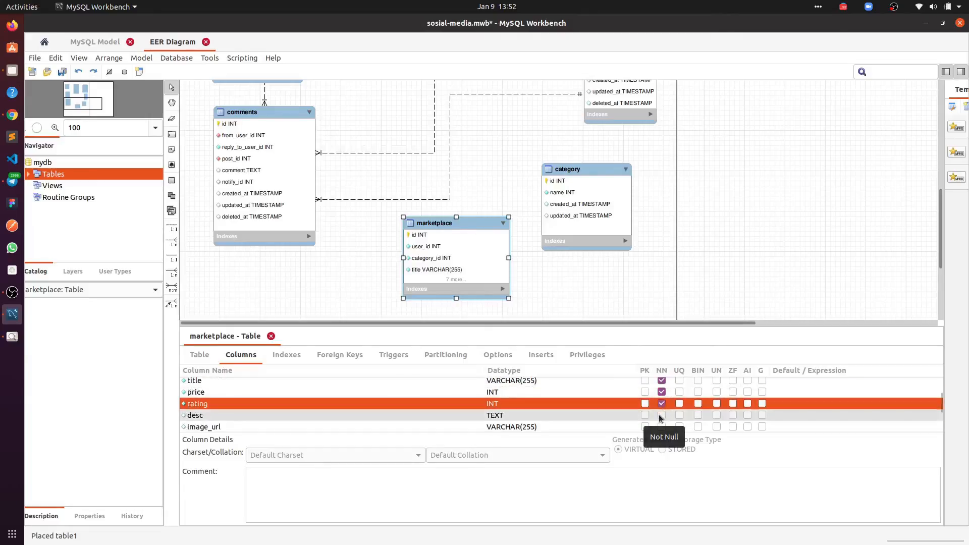
- Enlarge the marketplace table on the diagram until all its columns down to deleted_at fit inside the box
scroll(660, 418, down, 2)
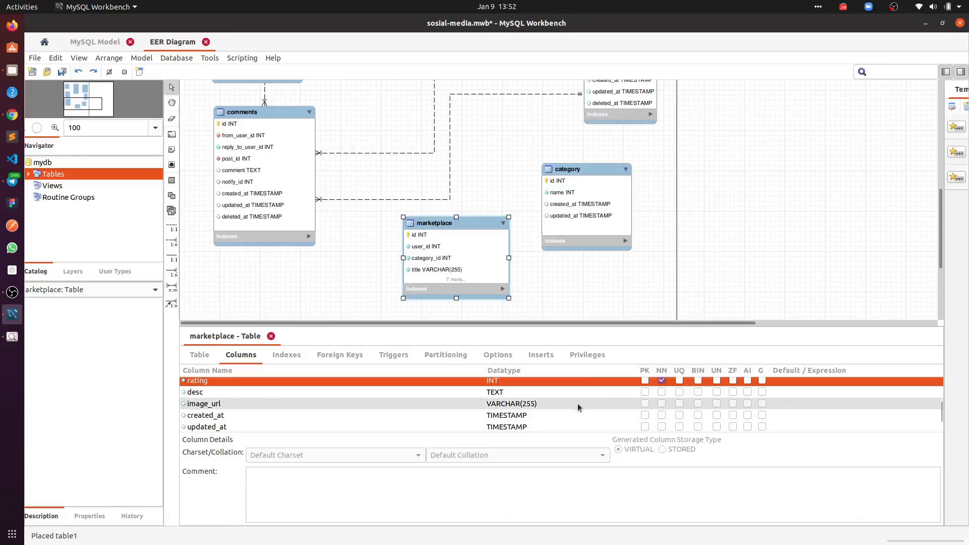
scroll(467, 414, down, 2)
scroll(462, 414, up, 7)
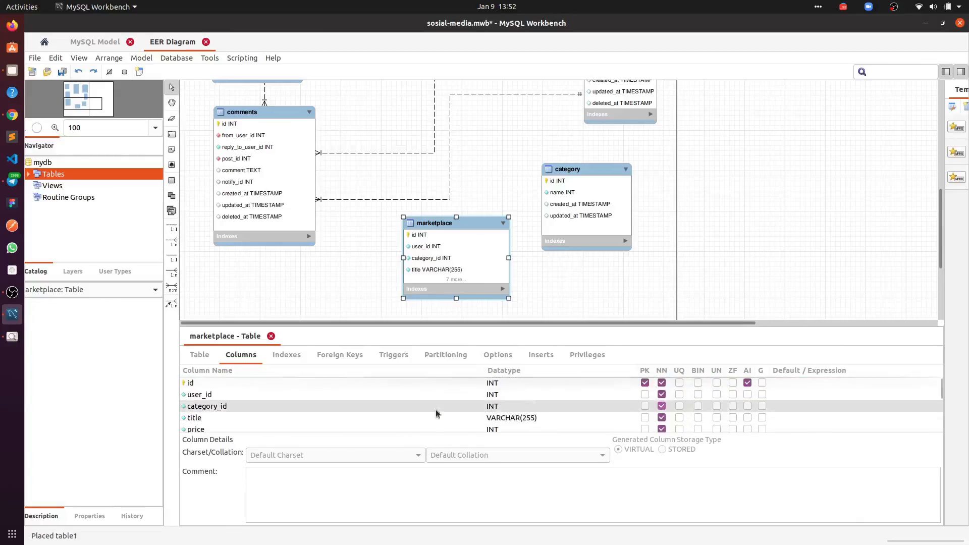
drag(575, 327, 560, 427)
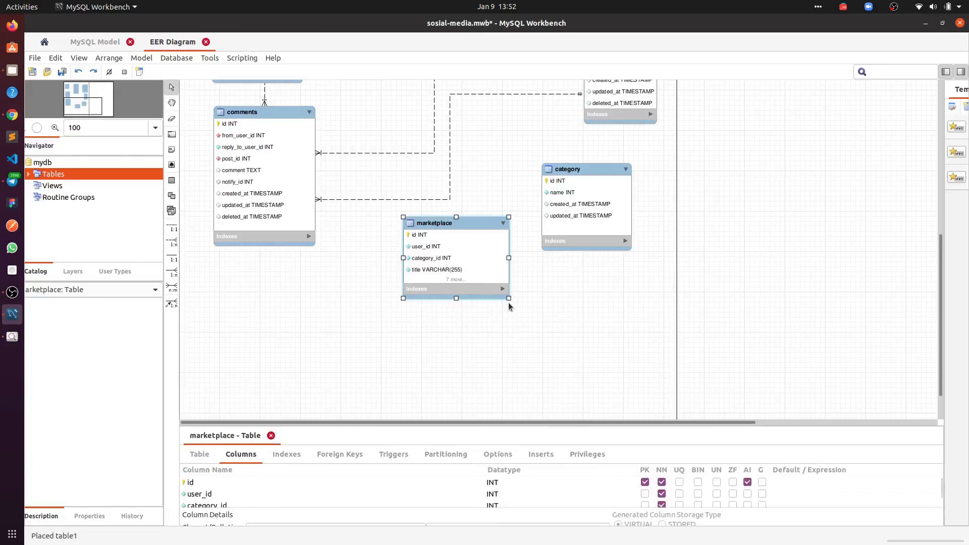
click(525, 329)
drag(508, 298, 513, 389)
scroll(570, 289, down, 2)
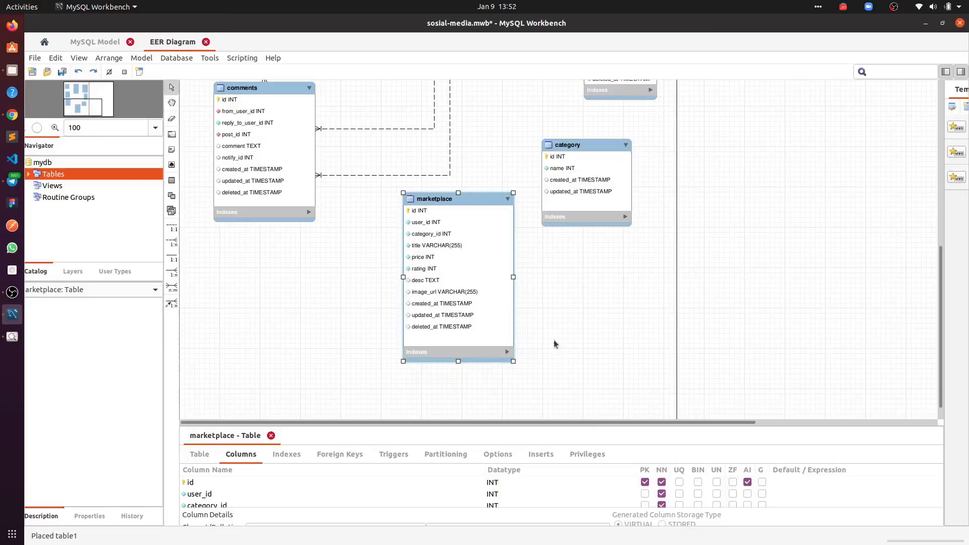
- Add a foreign key named fk_marketplace_users to the marketplace table
drag(538, 426, 538, 378)
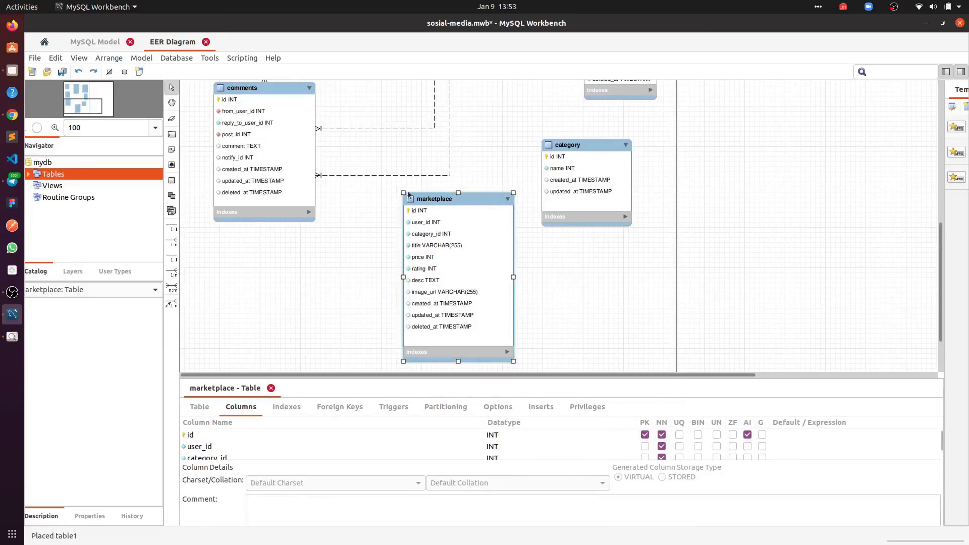
click(340, 410)
click(241, 436)
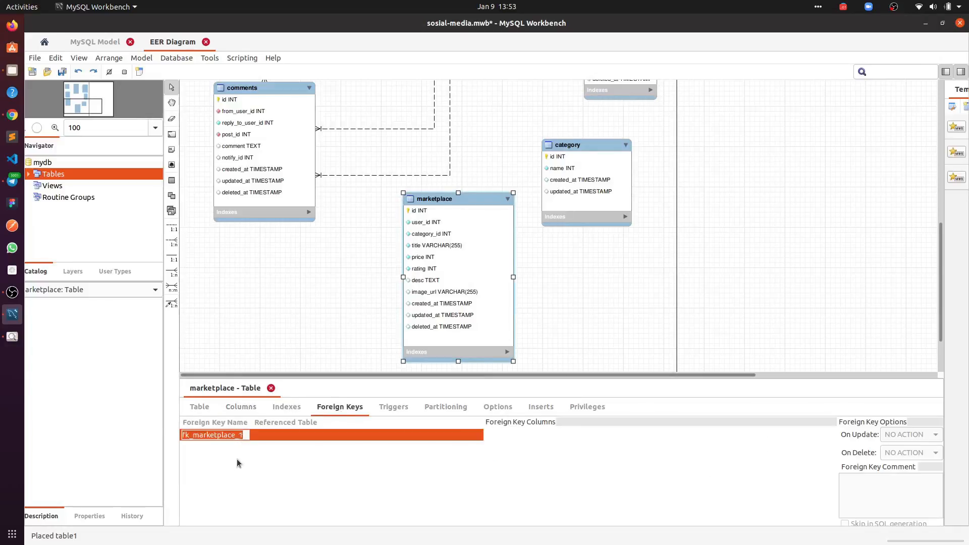
key(End)
key(BackSpace)
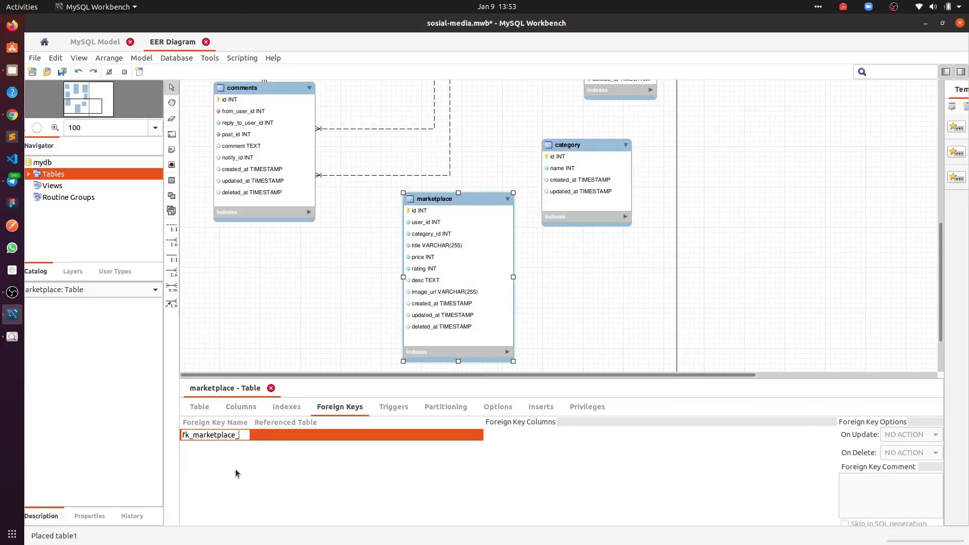
text(users)
key(Return)
- Make fk_marketplace_users reference the mydb users table, mapping the user_id column to id
click(324, 436)
click(323, 437)
click(323, 437)
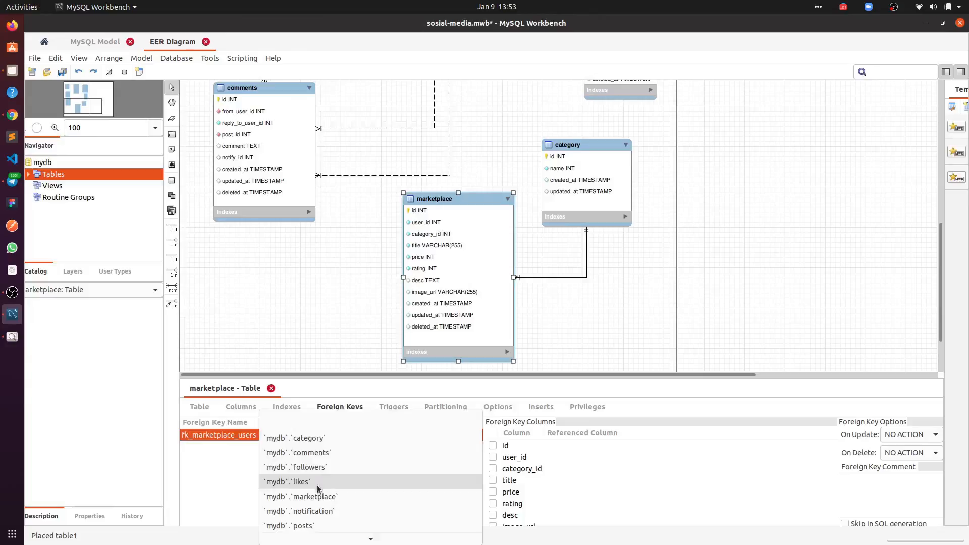
scroll(307, 509, down, 1)
click(308, 525)
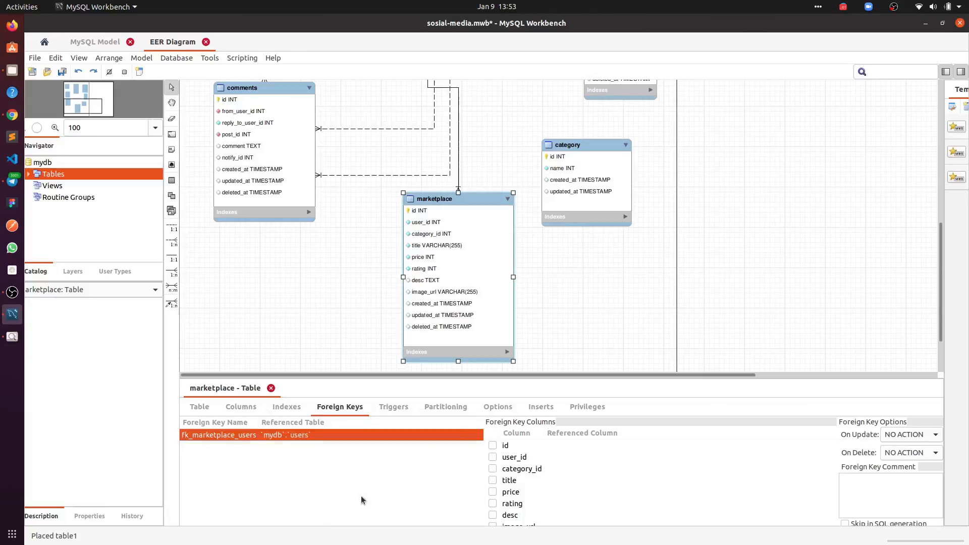
click(493, 457)
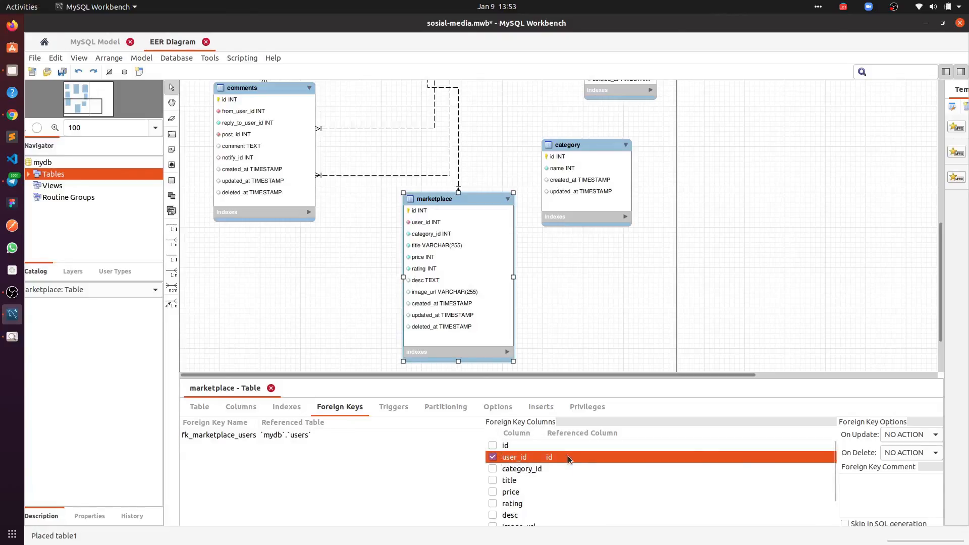
click(568, 457)
click(570, 459)
- Add a second foreign key named fk_marketplace_category to the marketplace table
click(212, 445)
click(223, 438)
click(221, 447)
click(221, 447)
key(Right)
key(BackSpace)
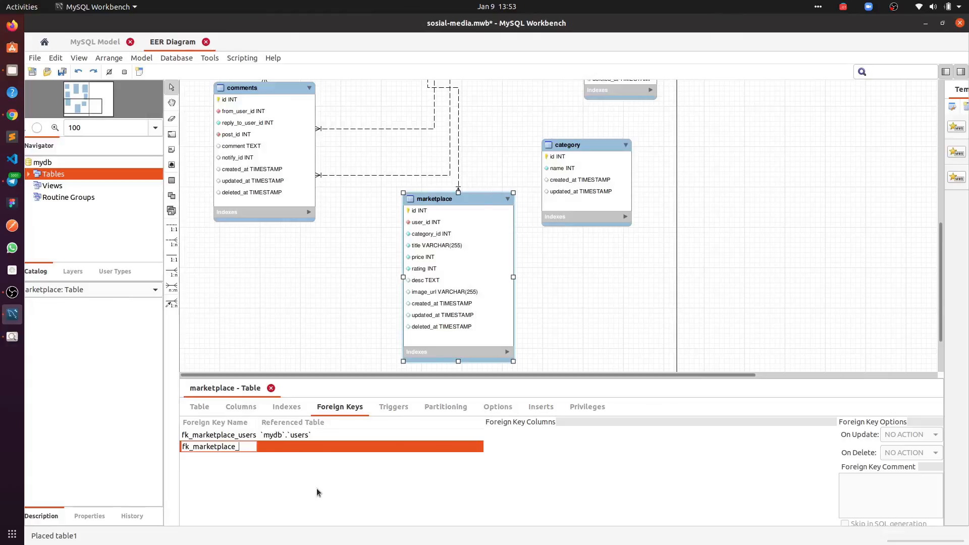
text(category)
key(Return)
- Make fk_marketplace_category reference the mydb category table, mapping the category_id column to id
click(298, 446)
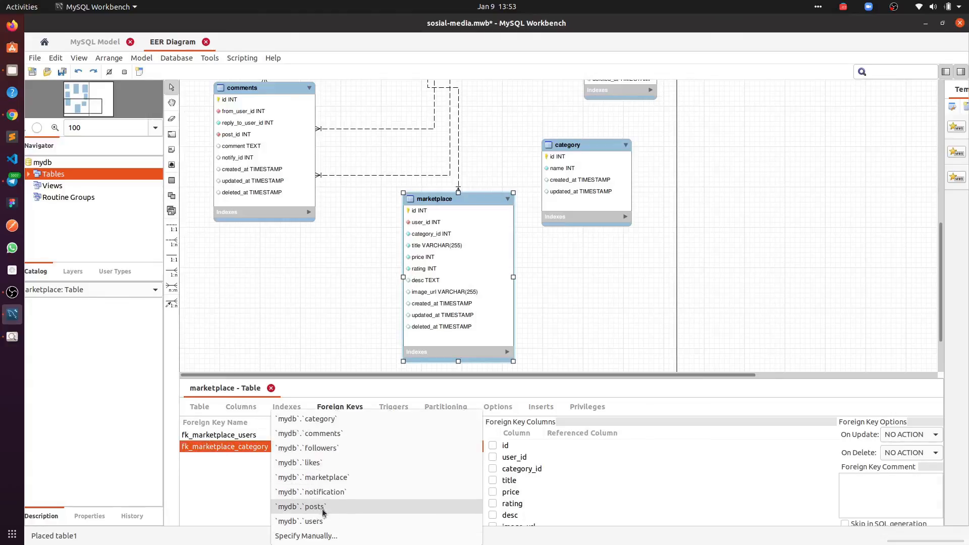
click(328, 424)
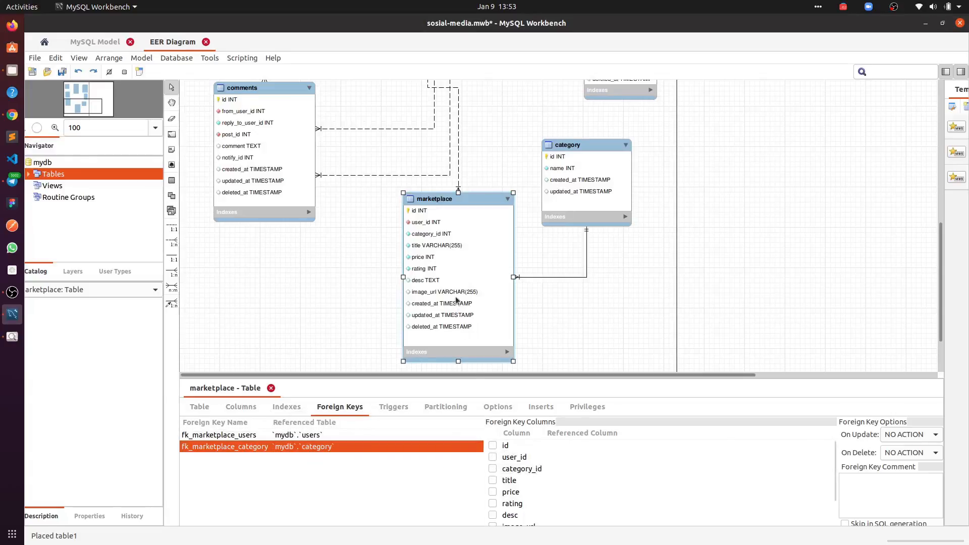
click(492, 469)
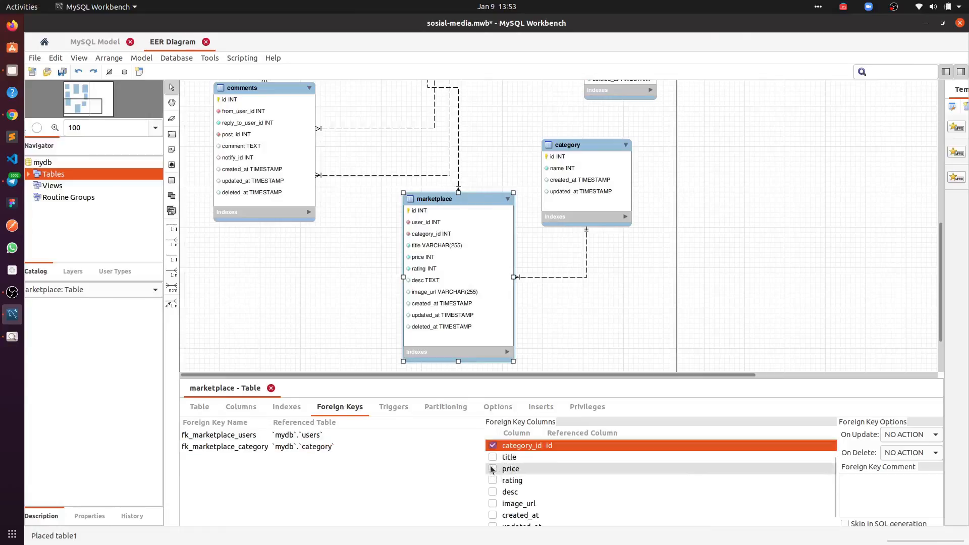
click(576, 448)
click(576, 448)
scroll(575, 450, up, 2)
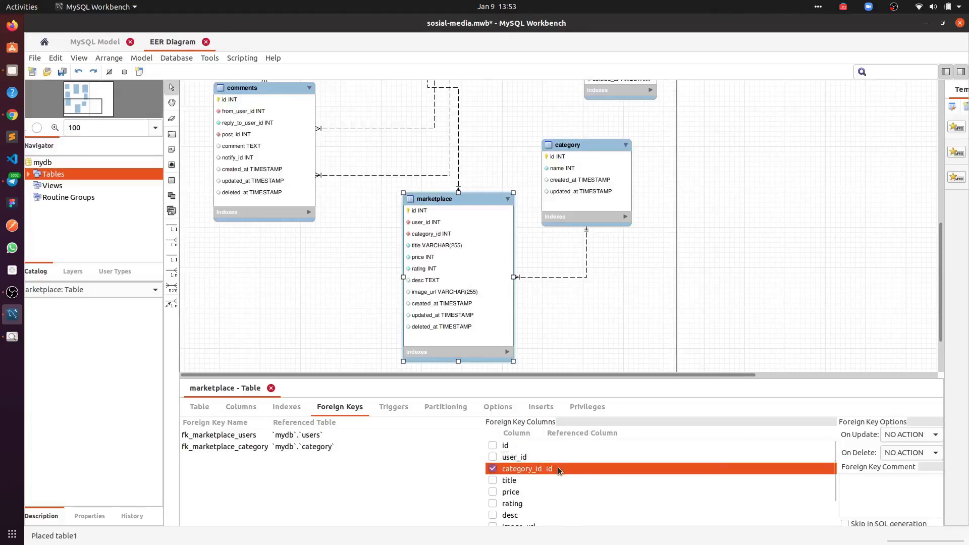
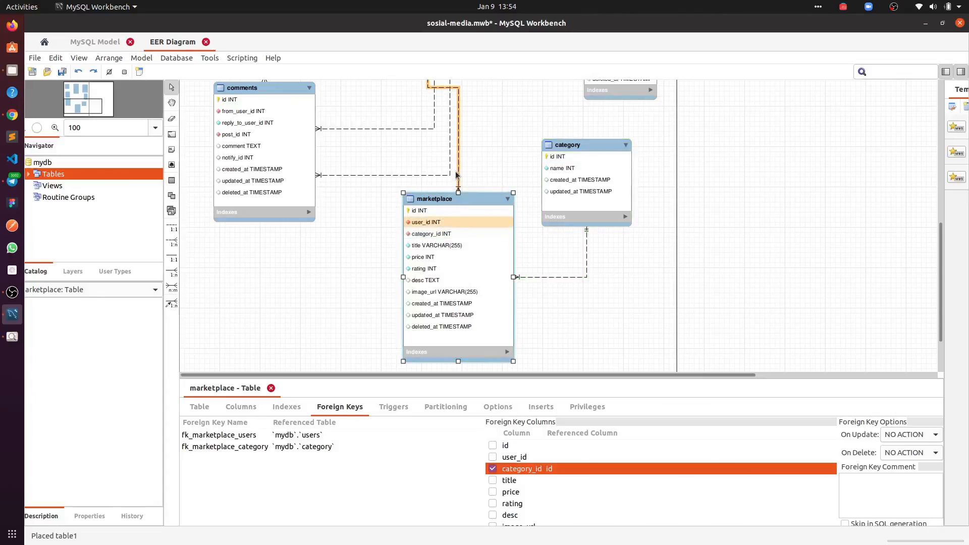
- Move the users table down to the middle of the diagram and place the posts table directly above it
mouse_move(456, 175)
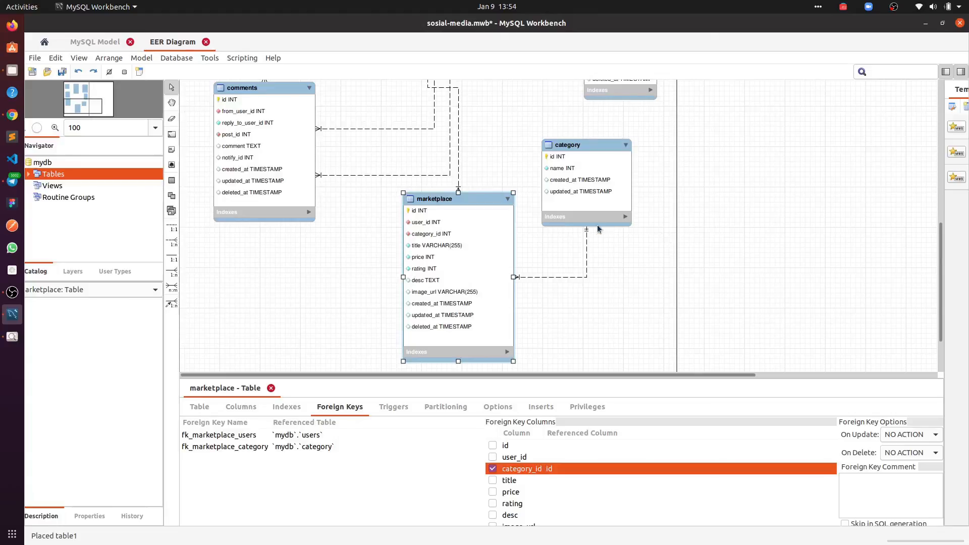
scroll(566, 234, down, 4)
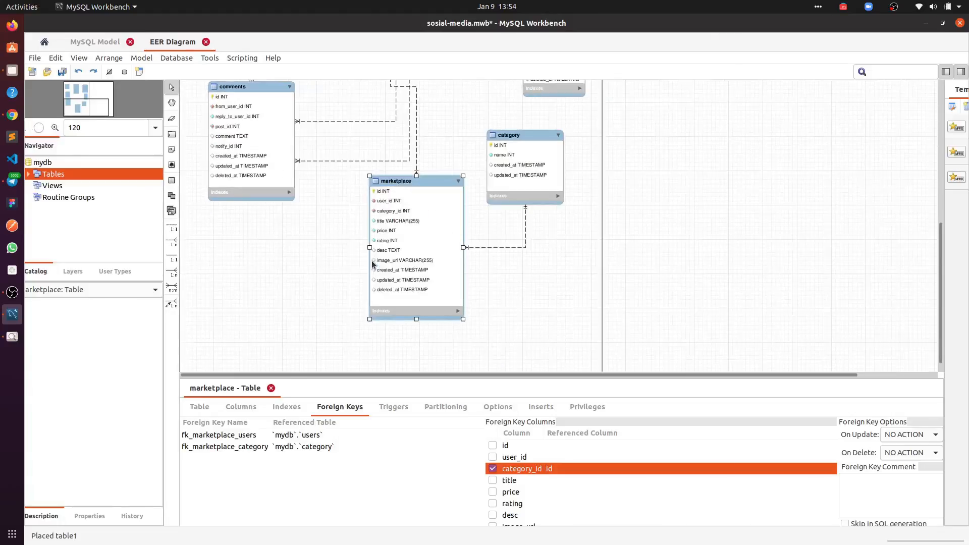
scroll(372, 264, down, 2)
scroll(413, 187, up, 5)
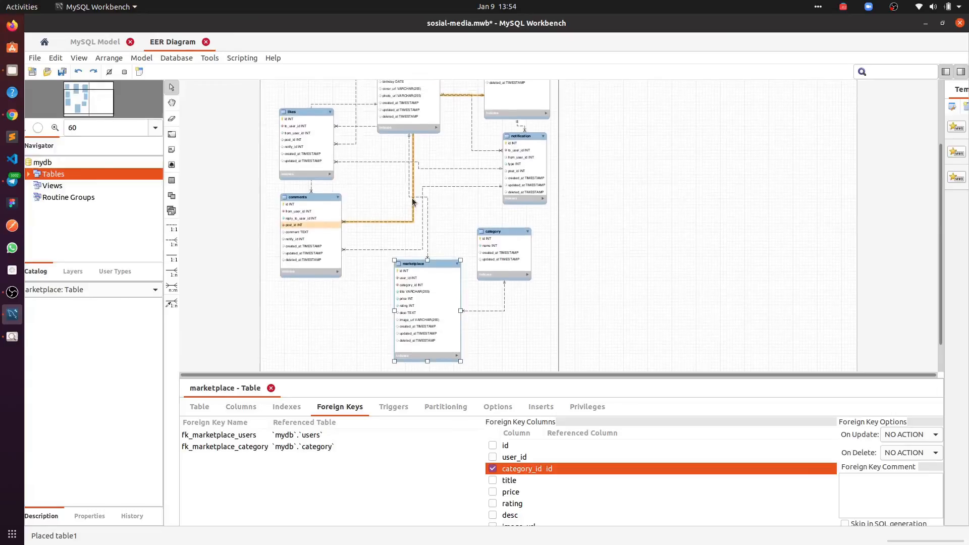
scroll(400, 181, up, 1)
drag(418, 101, 438, 177)
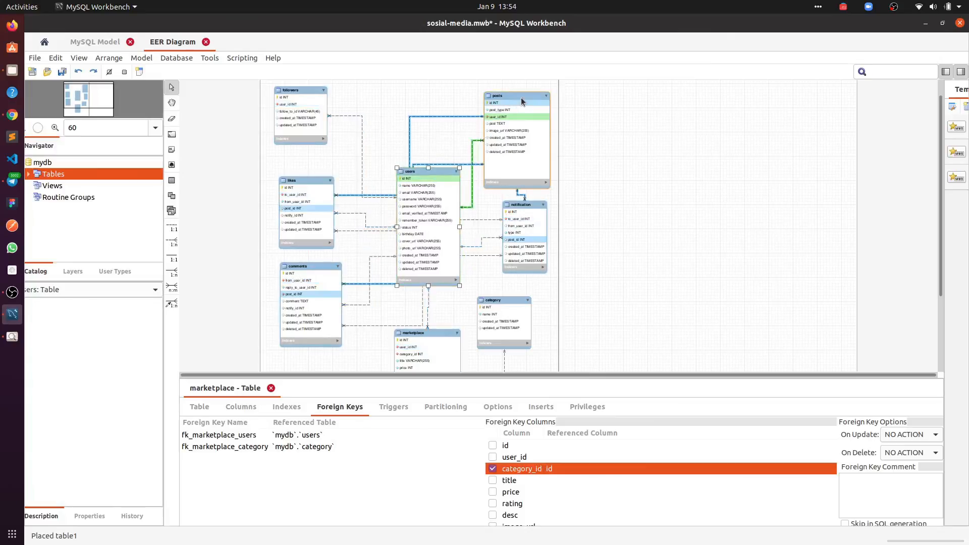
drag(515, 102, 434, 80)
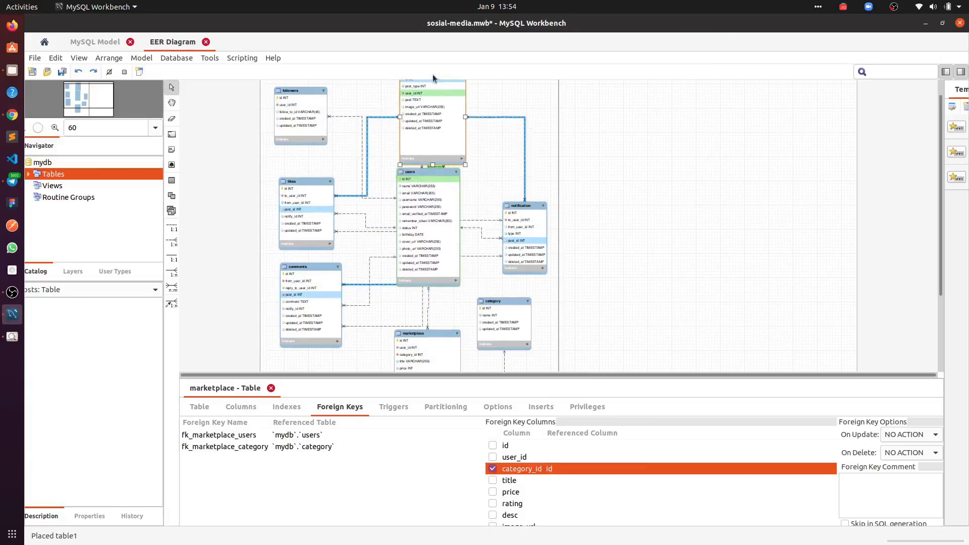
drag(424, 175, 423, 192)
- Move the likes table beside posts, above notification, and nudge the followers table slightly up toward posts
drag(306, 182, 517, 85)
scroll(328, 115, up, 1)
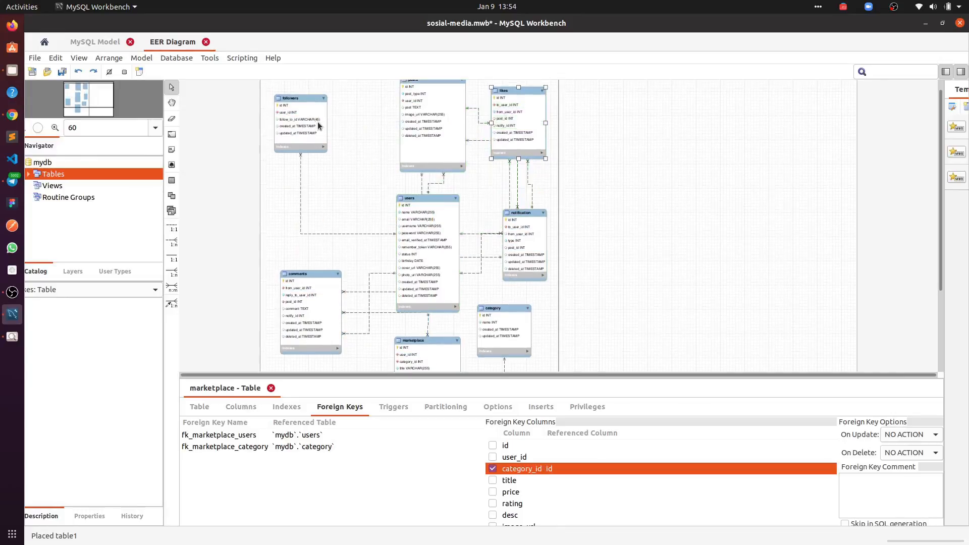
drag(306, 107, 313, 100)
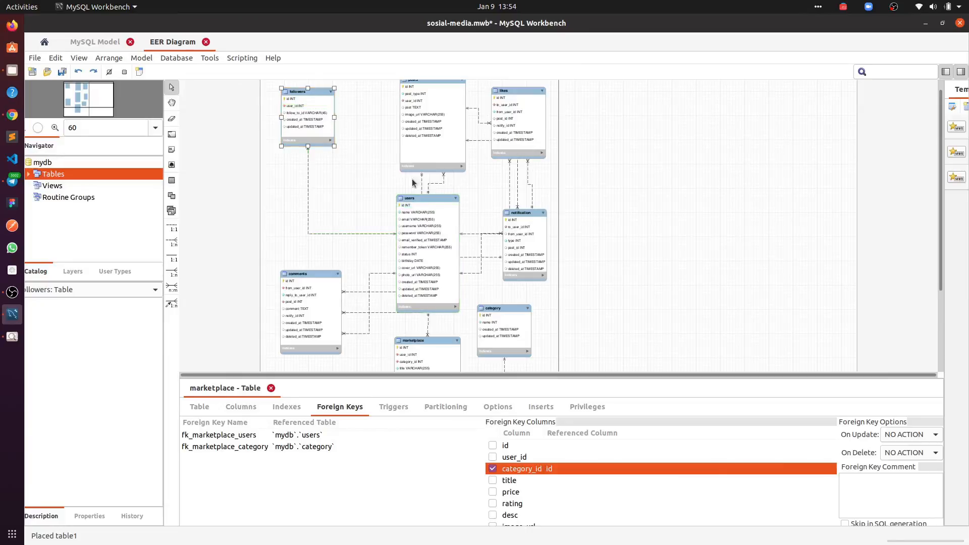
- Shift the users table toward the comments table and move the marketplace table up next to category
drag(421, 204, 378, 195)
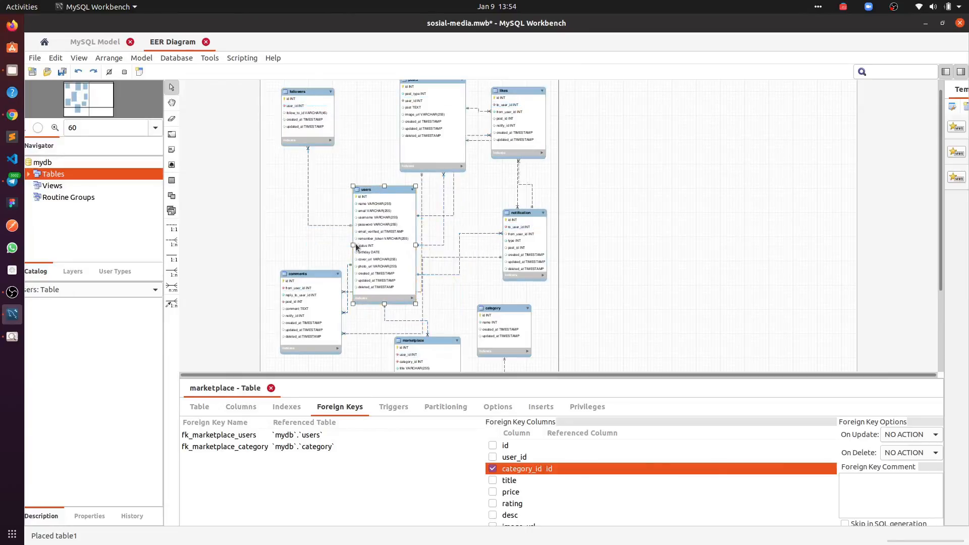
scroll(426, 323, down, 3)
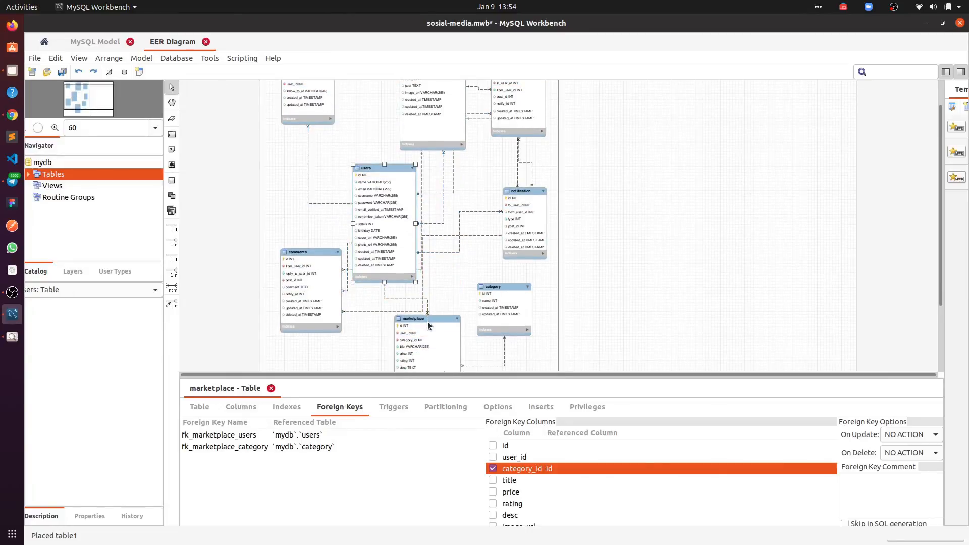
drag(409, 321, 446, 302)
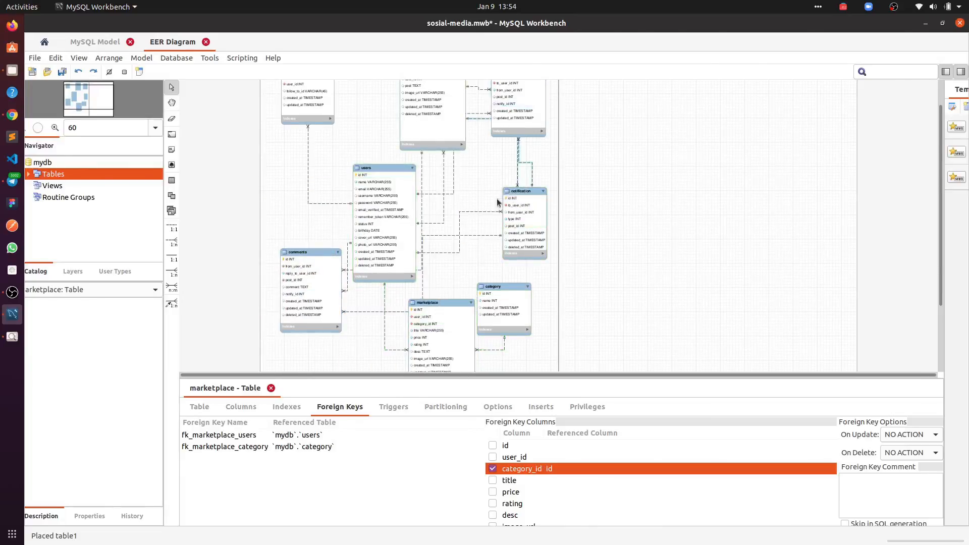
- Move the notification table closer to users, raise the comments table, and place the marketplace table directly below users
click(531, 195)
mouse_move(531, 195)
mouse_down()
mouse_move(430, 198)
mouse_move(515, 201)
mouse_up()
drag(305, 257, 295, 226)
drag(437, 304, 380, 328)
scroll(438, 255, down, 3)
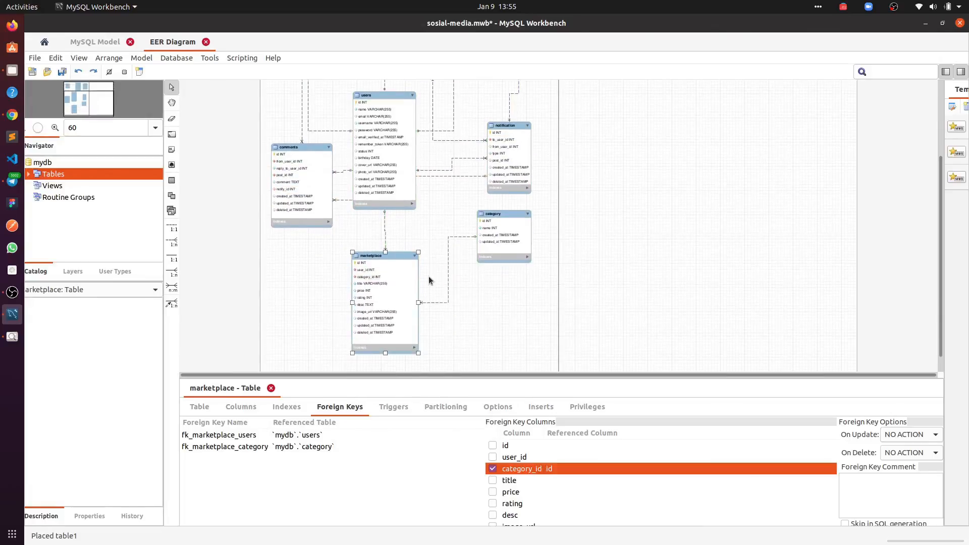
- Review the rearranged tables and their relationship lines at 100% zoom, from followers and posts down to marketplace and category
ctrl+scroll(422, 279, up, 4)
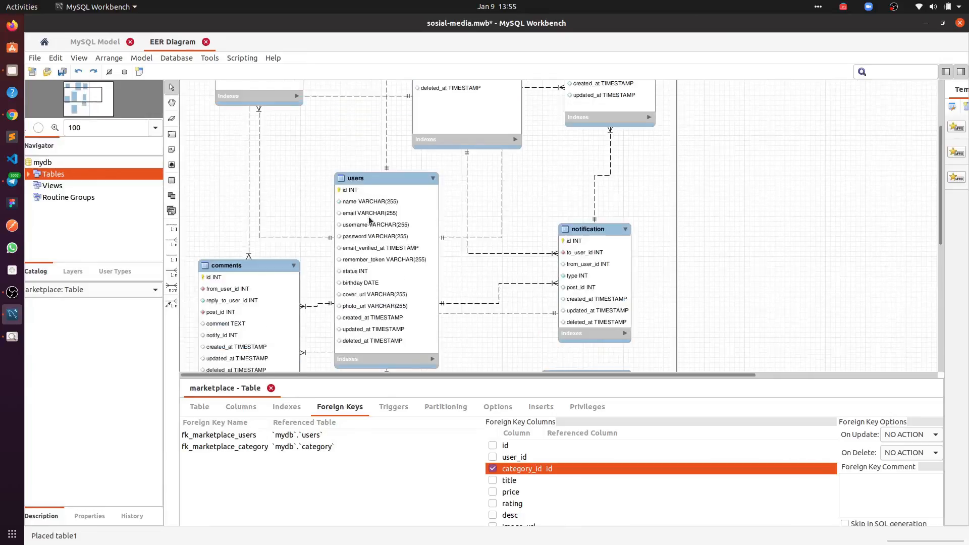
scroll(386, 194, up, 3)
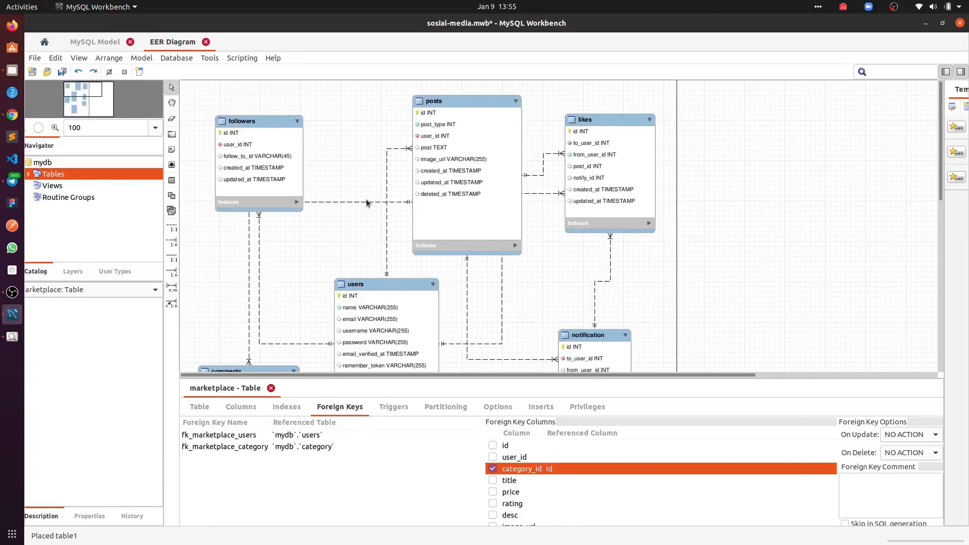
mouse_move(364, 201)
scroll(348, 184, down, 5)
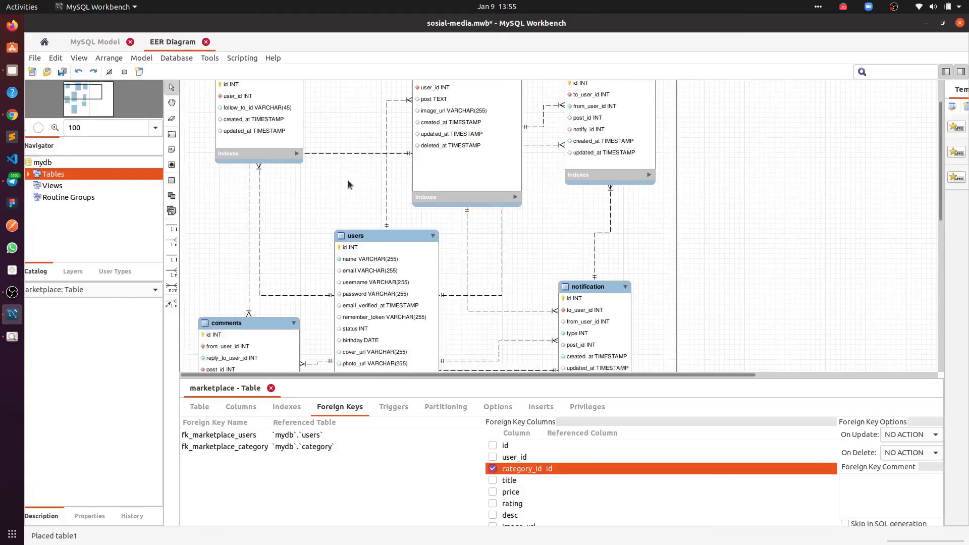
scroll(348, 184, down, 5)
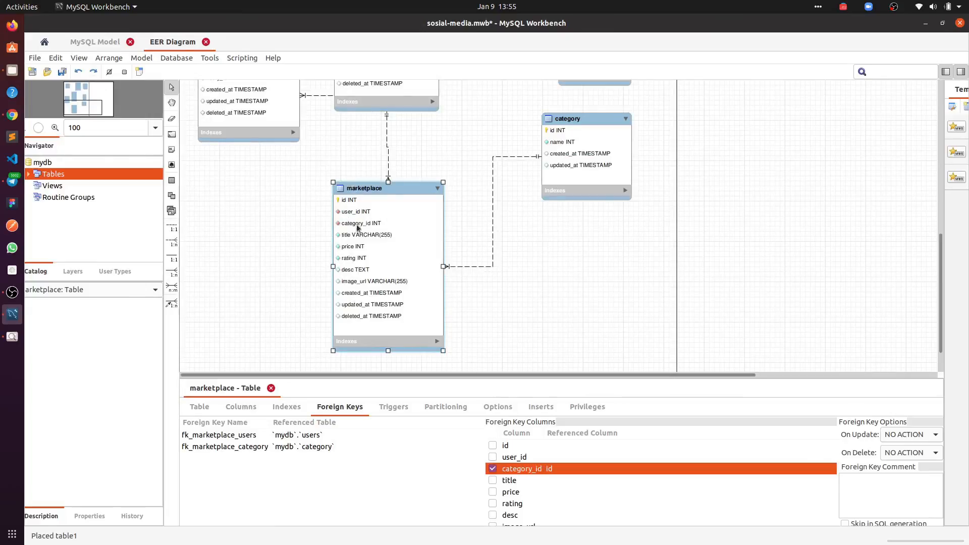
scroll(322, 238, up, 1)
scroll(323, 238, down, 1)
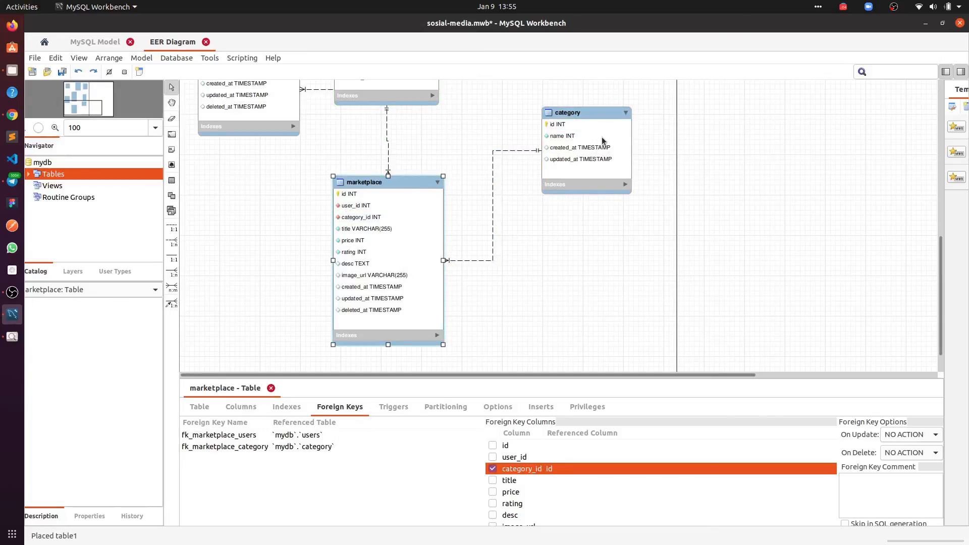
- Open the relationship between marketplace and category for editing, enlarge its editor, and show its foreign key settings
click(493, 257)
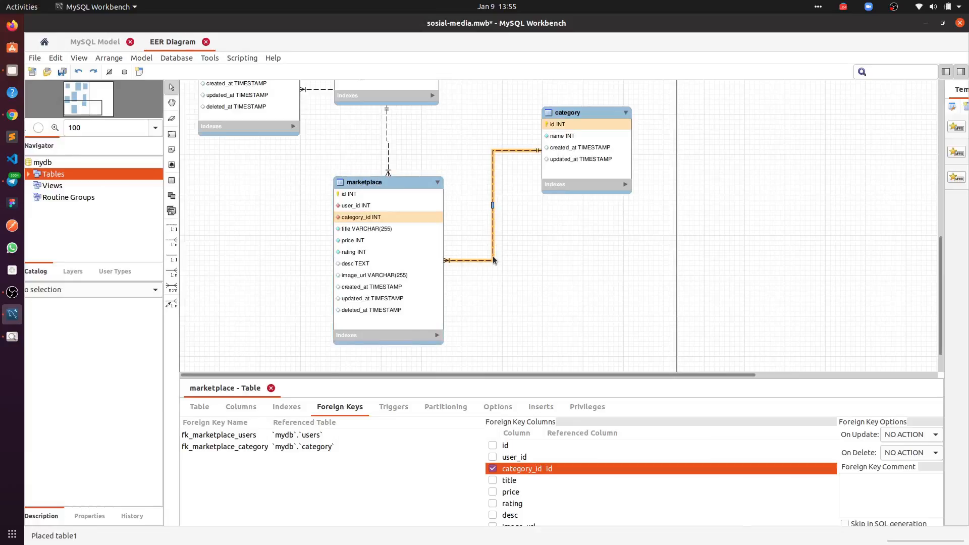
right_click(493, 221)
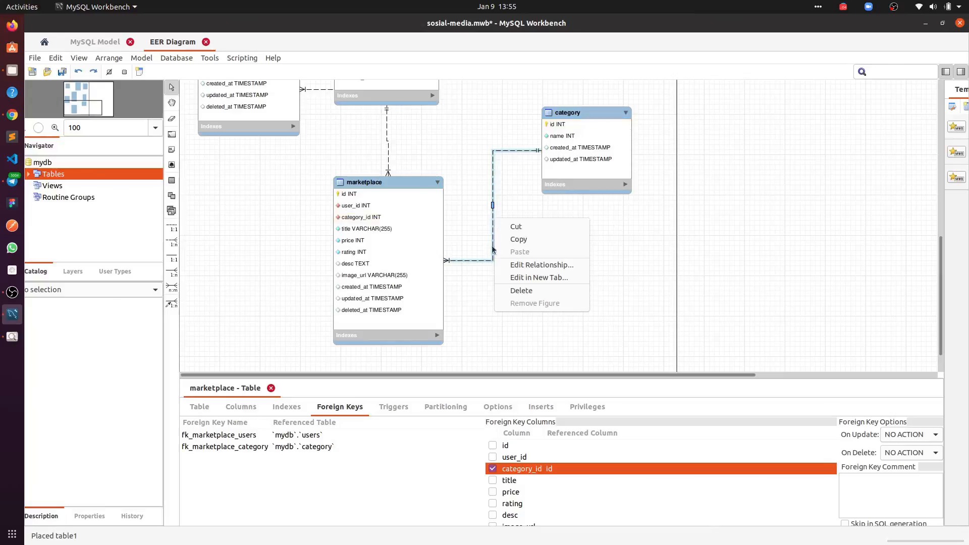
click(542, 265)
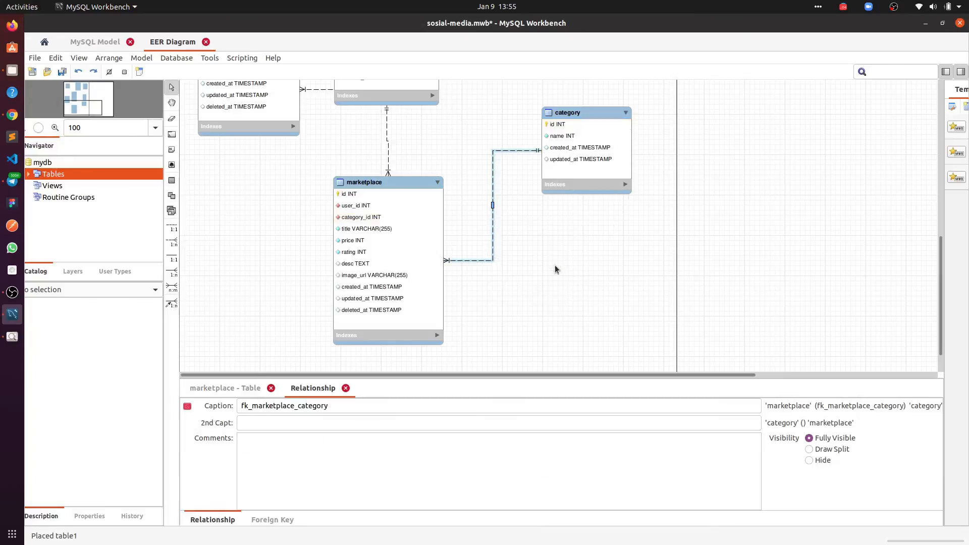
drag(552, 380, 563, 328)
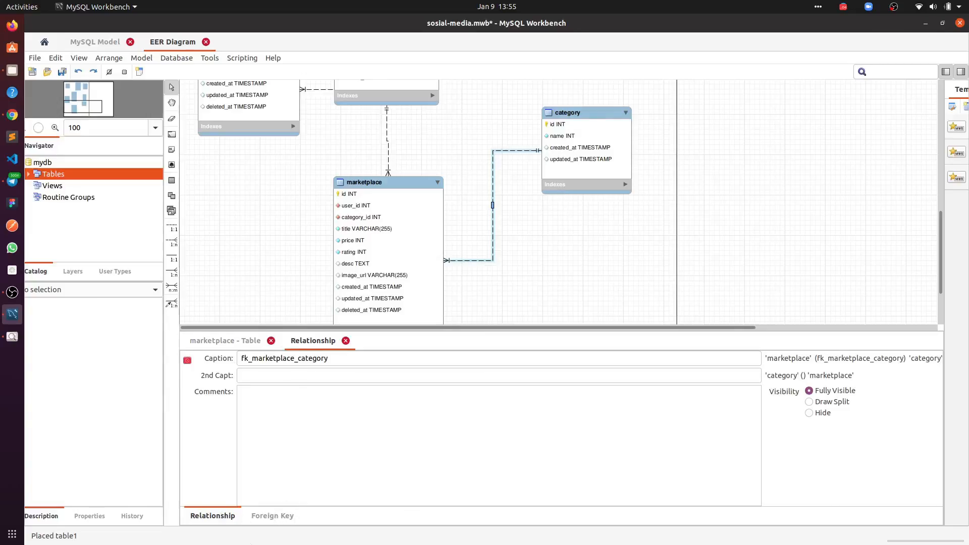
click(270, 516)
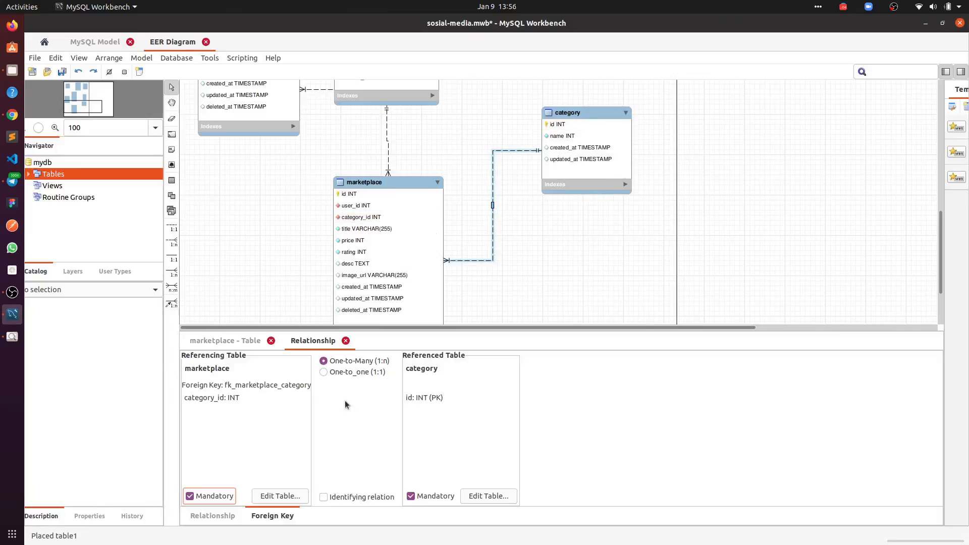
- Try the one-to-one (1:1) cardinality on the marketplace–category relationship and return it to one-to-many (1:n)
click(324, 372)
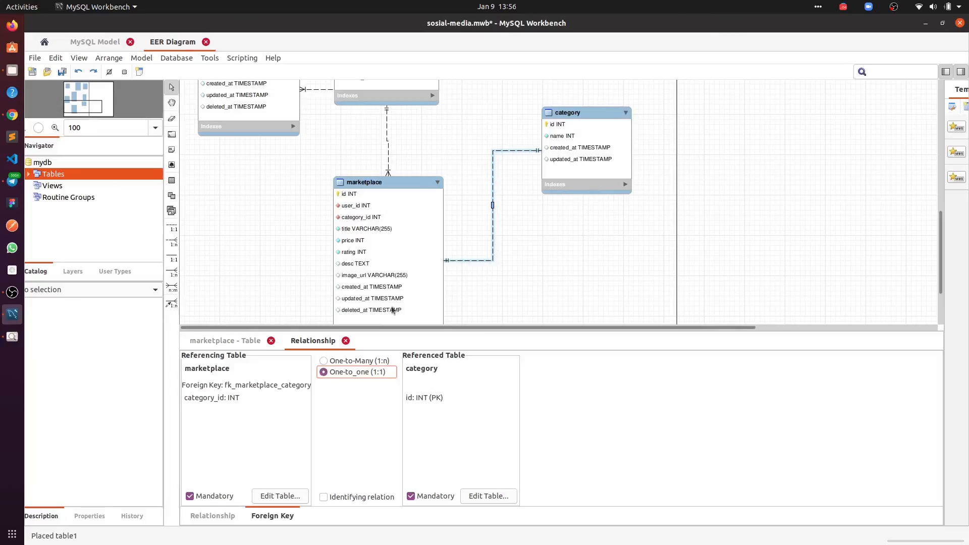
click(323, 361)
click(322, 373)
click(323, 360)
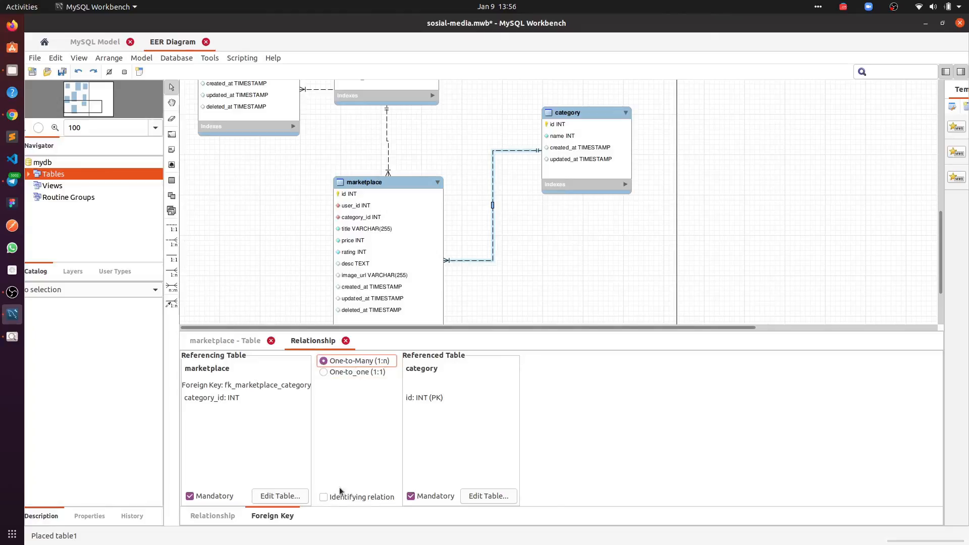
- Toggle the identifying relation option and category's Mandatory option on the marketplace–category relationship, returning each to its original setting
click(324, 497)
click(324, 498)
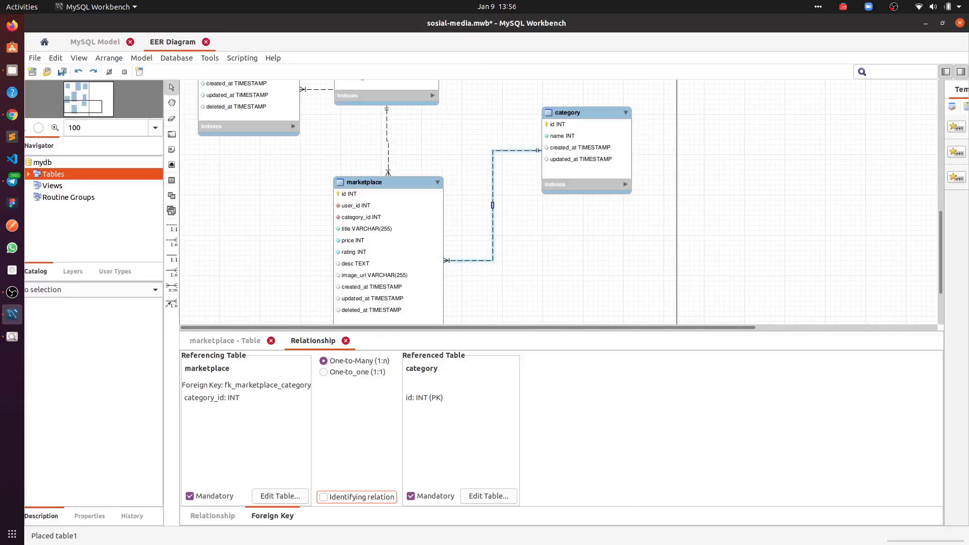
scroll(528, 266, up, 1)
scroll(526, 262, up, 3)
scroll(525, 266, down, 6)
click(410, 497)
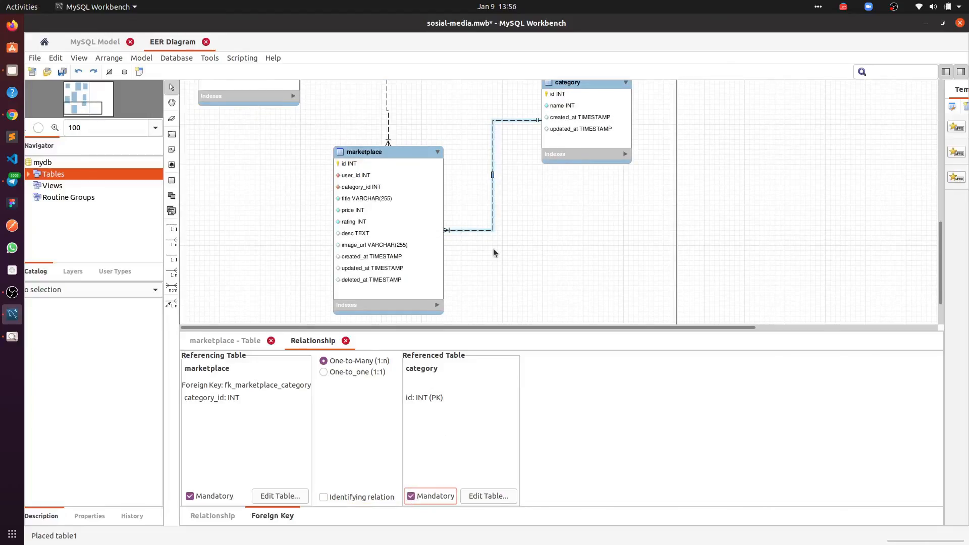
scroll(492, 248, up, 4)
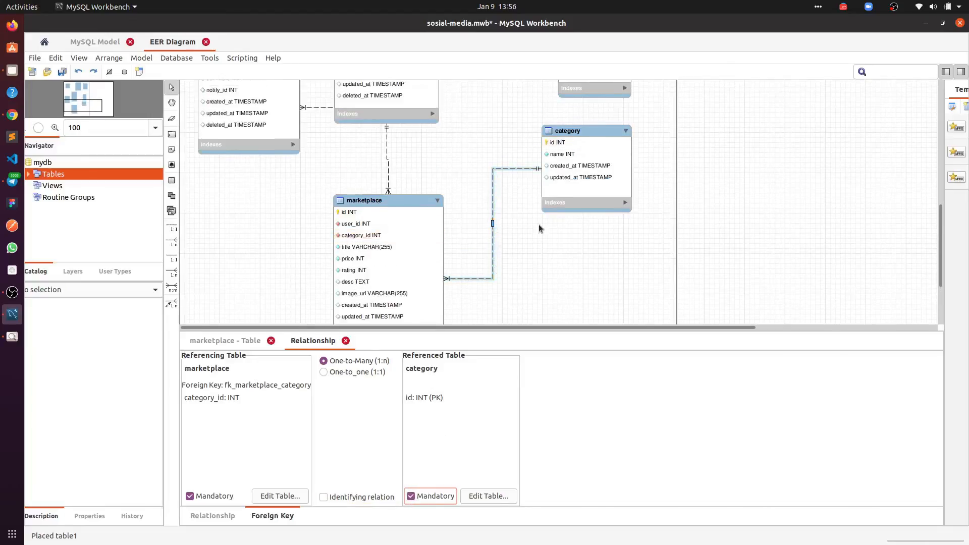
scroll(538, 224, down, 3)
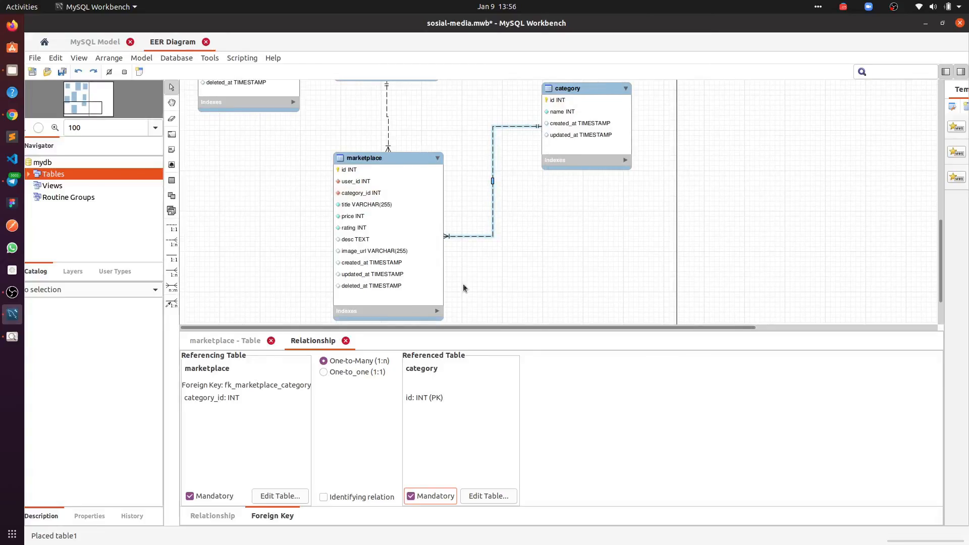
click(412, 497)
click(411, 497)
- Save the finished social network diagram to the existing model file sosial-media.mwb
scroll(429, 202, up, 10)
scroll(420, 205, up, 8)
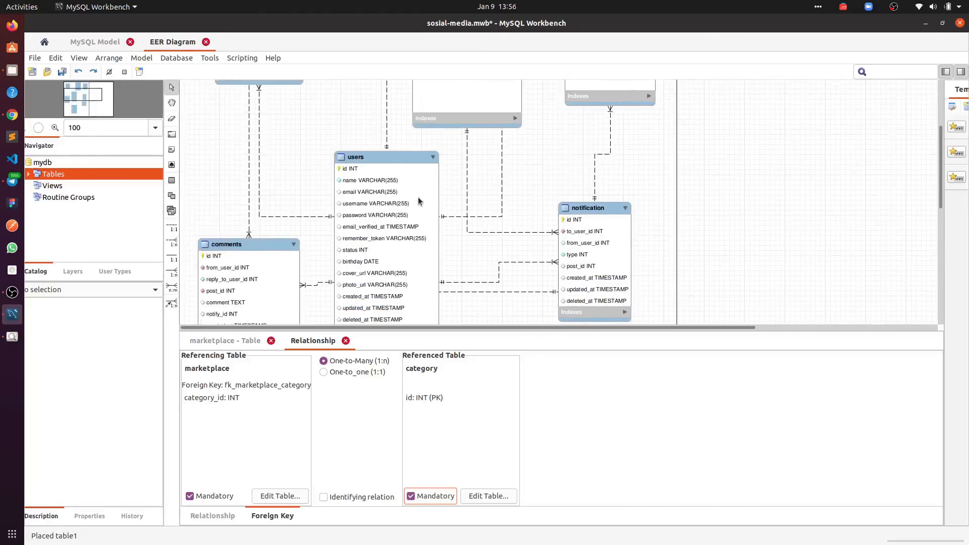
mouse_move(413, 196)
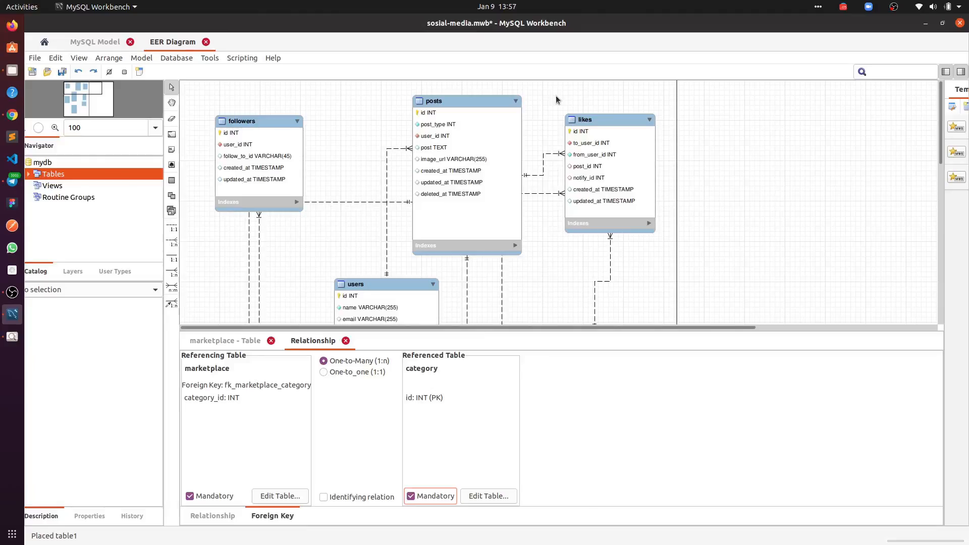
key(ctrl+s)
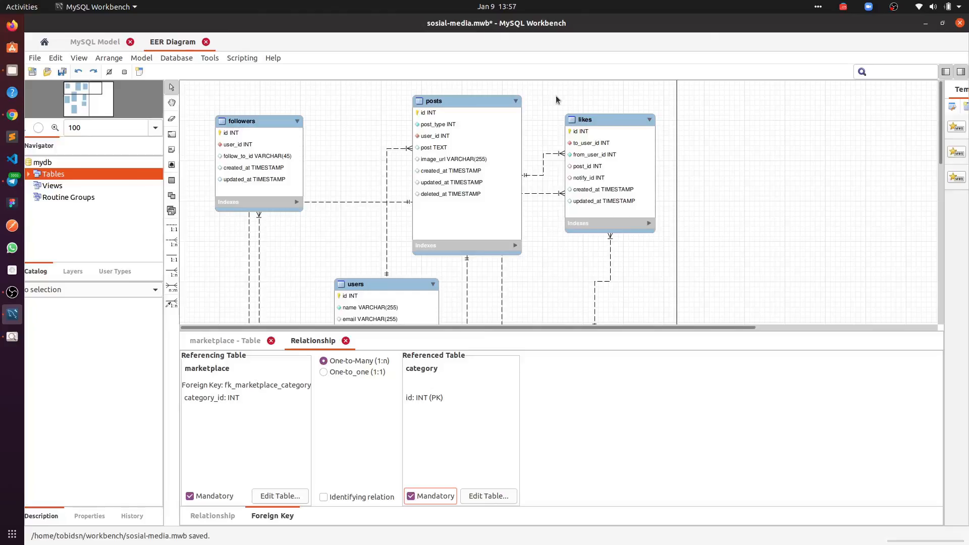
click(893, 7)
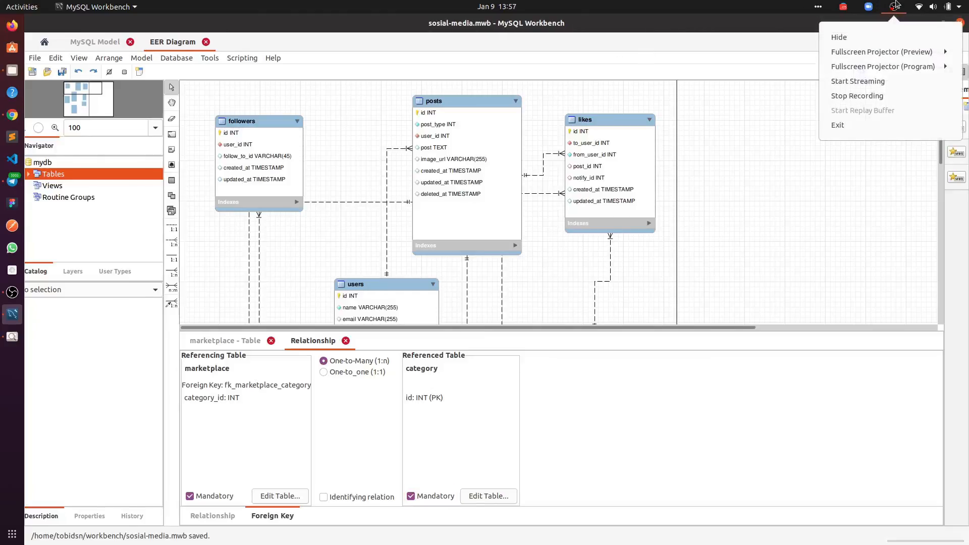